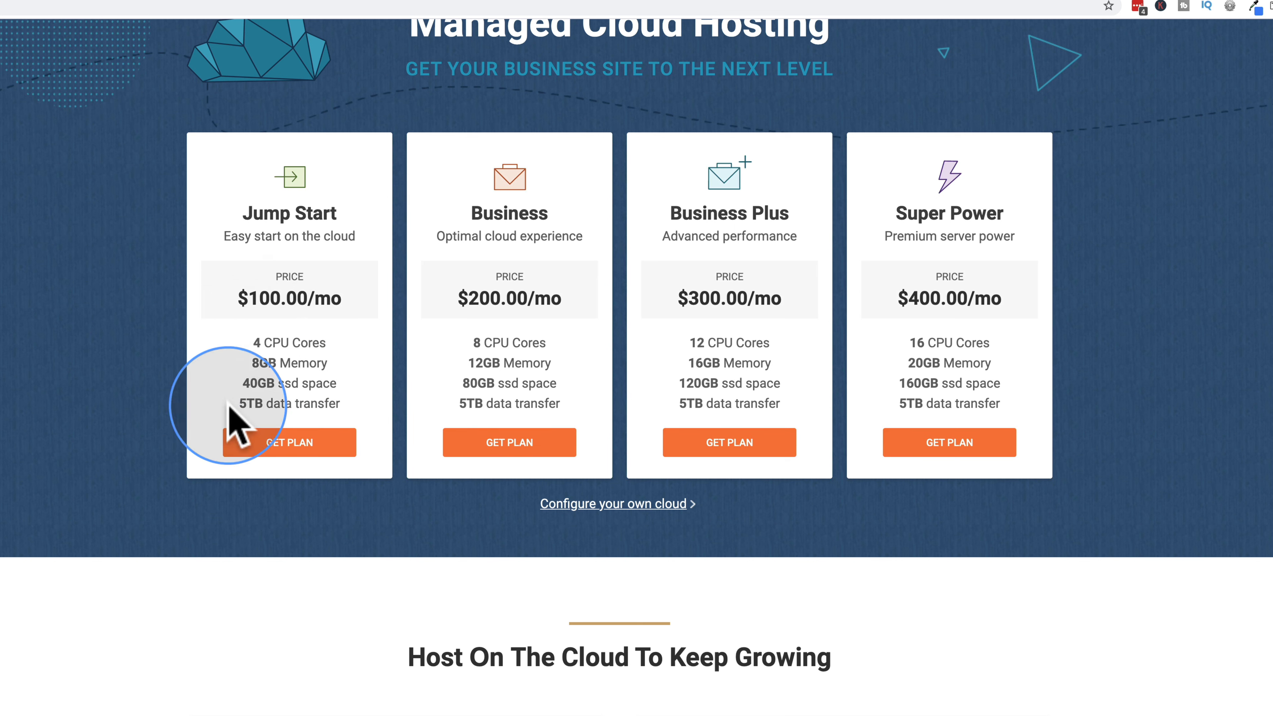
Step: Try SiteGround's custom cloud configurator, raising memory to 10GB to check the price
left_click(591, 505)
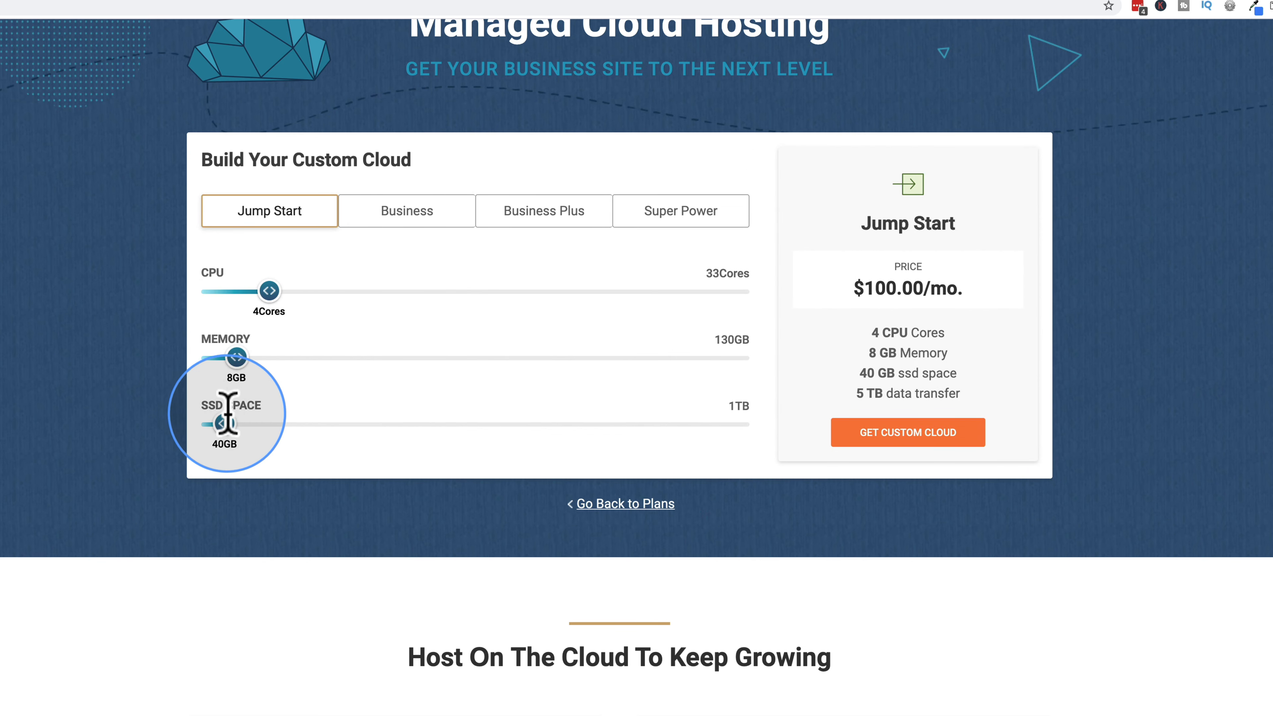
mouse_move(206, 356)
left_mouse_down()
mouse_move(219, 357)
mouse_move(200, 355)
left_mouse_up()
double_click(208, 359)
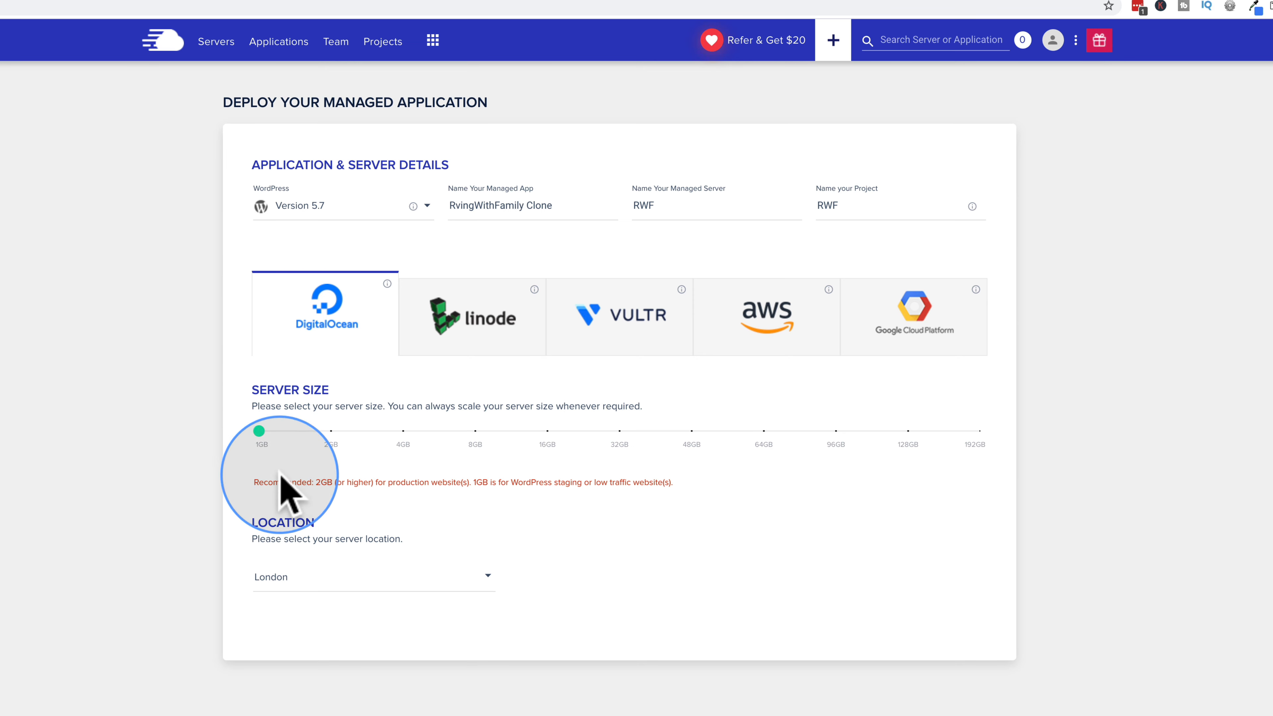
mouse_move(255, 436)
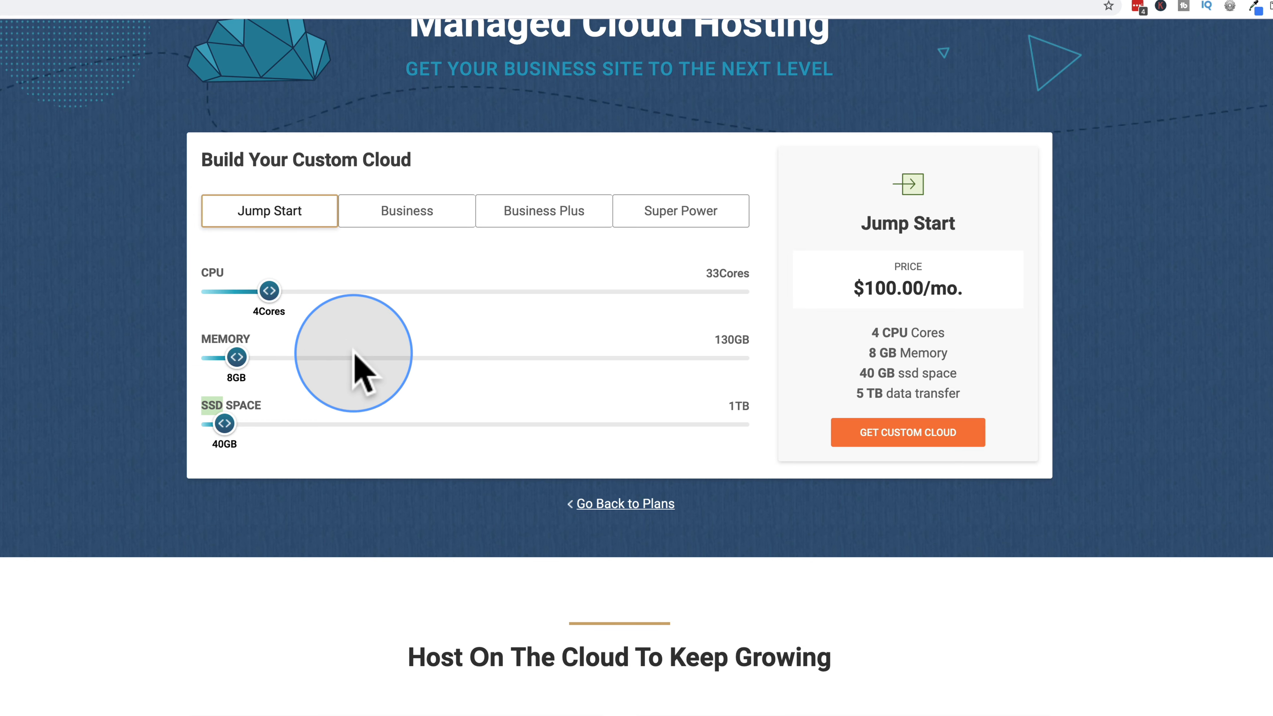
left_click(258, 466)
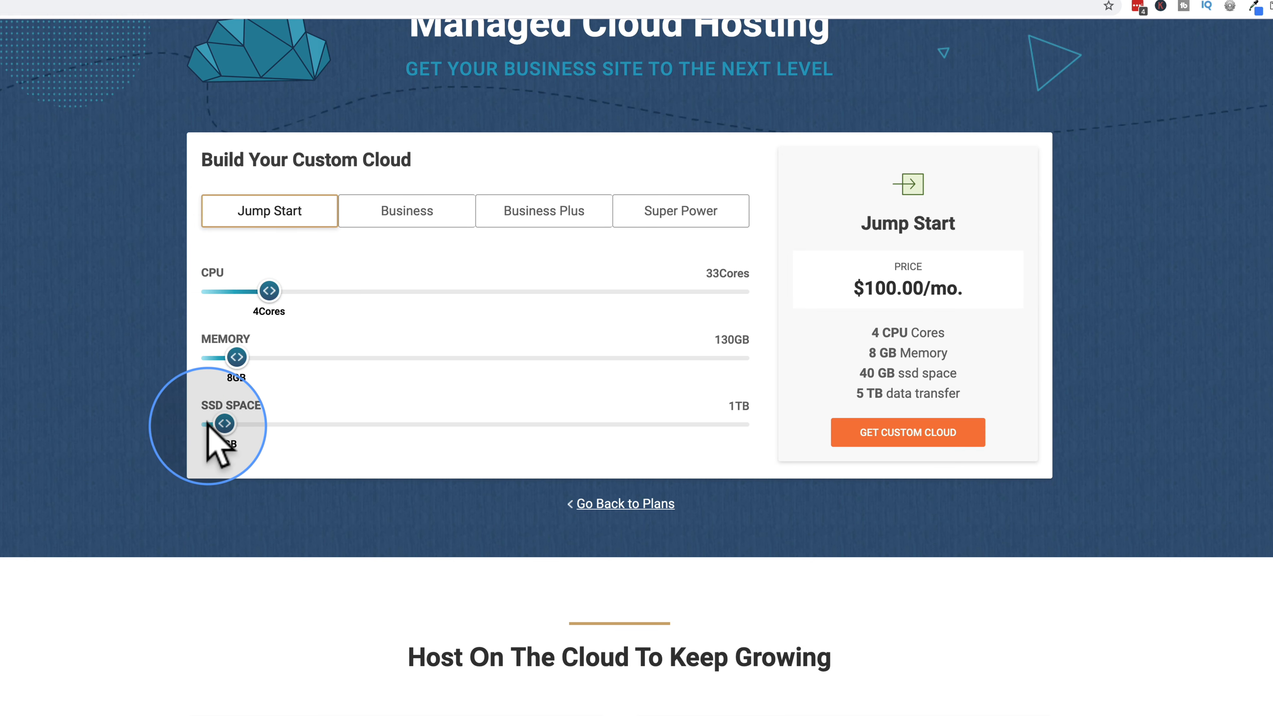
Step: Compare SiteGround's StartUp ($14.99, 10 GB) and GrowBig ($24.99, 20 GB) WordPress plans
scroll(243, 236, "up", 3)
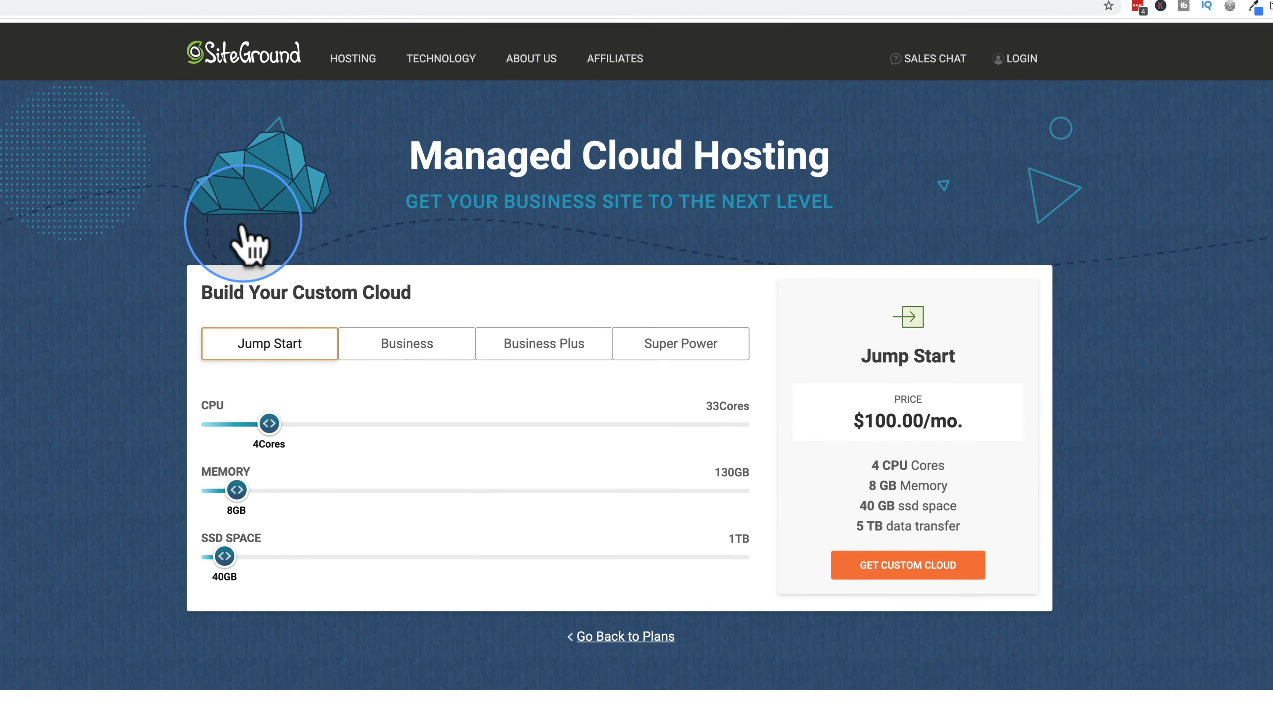
mouse_move(369, 48)
left_click(533, 156)
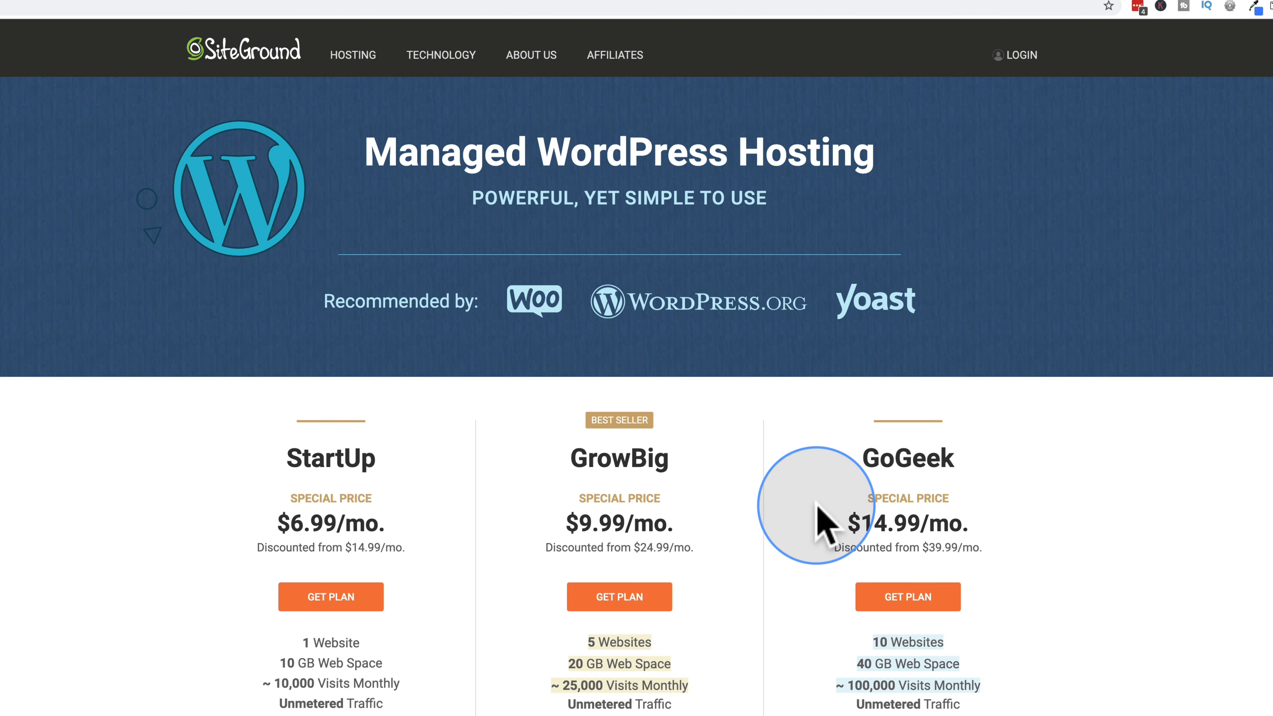
scroll(199, 469, "down", 4)
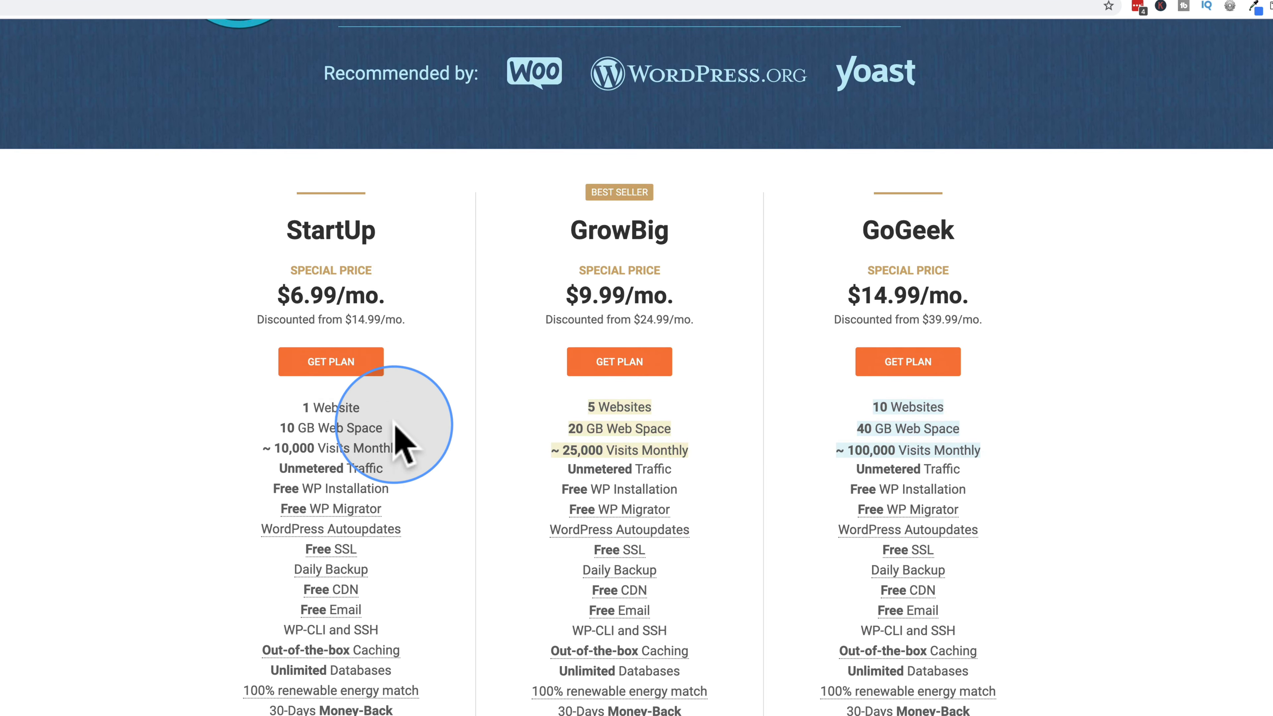
left_click_drag(358, 320, 389, 318)
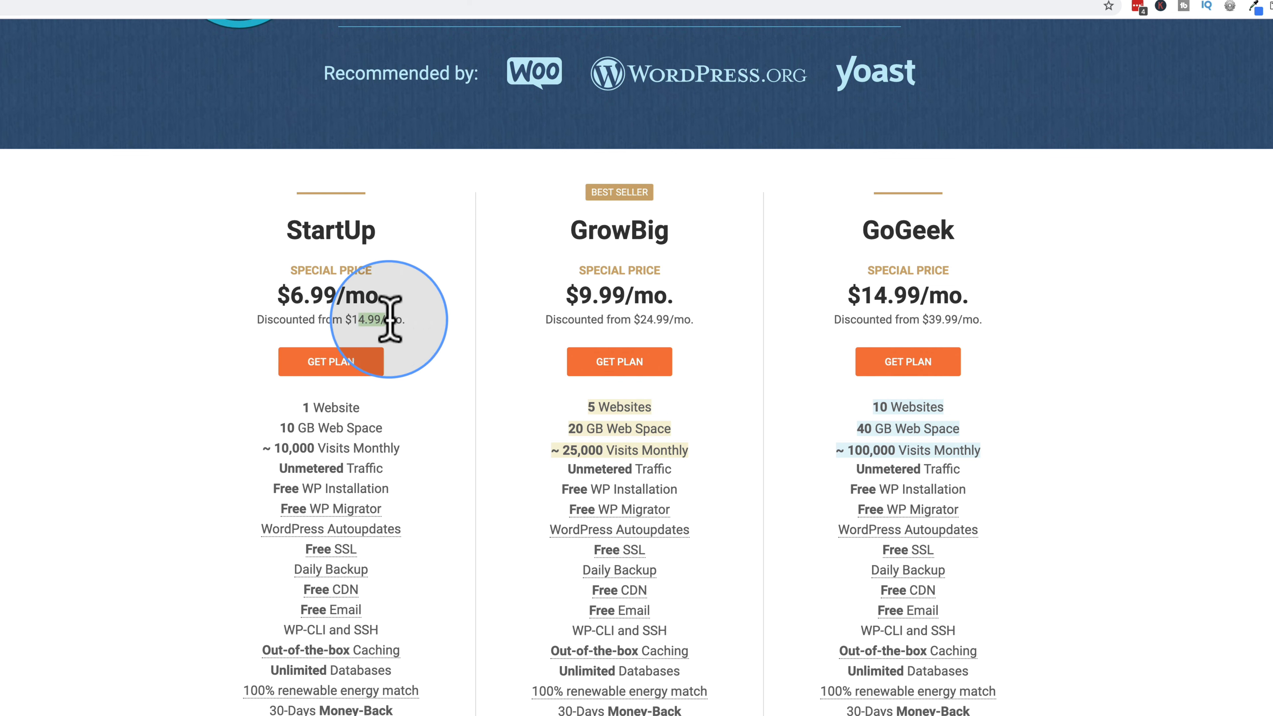
left_click_drag(282, 428, 307, 428)
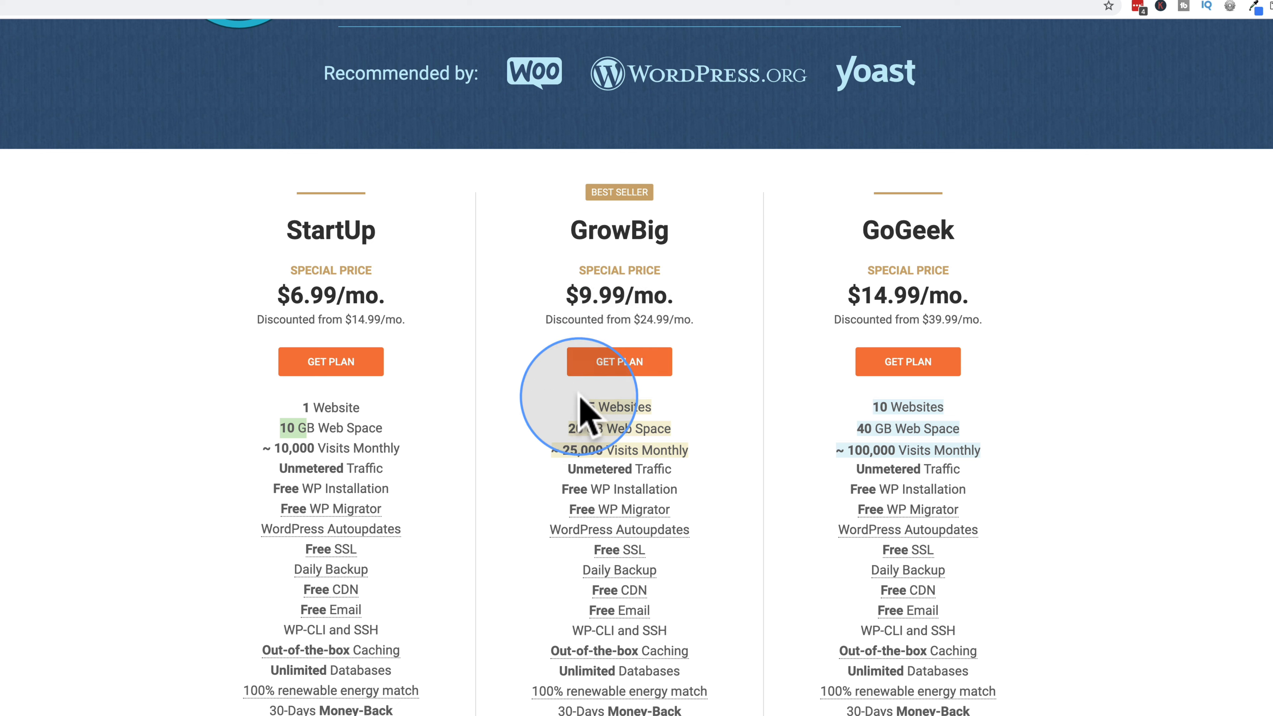
left_click_drag(640, 319, 684, 319)
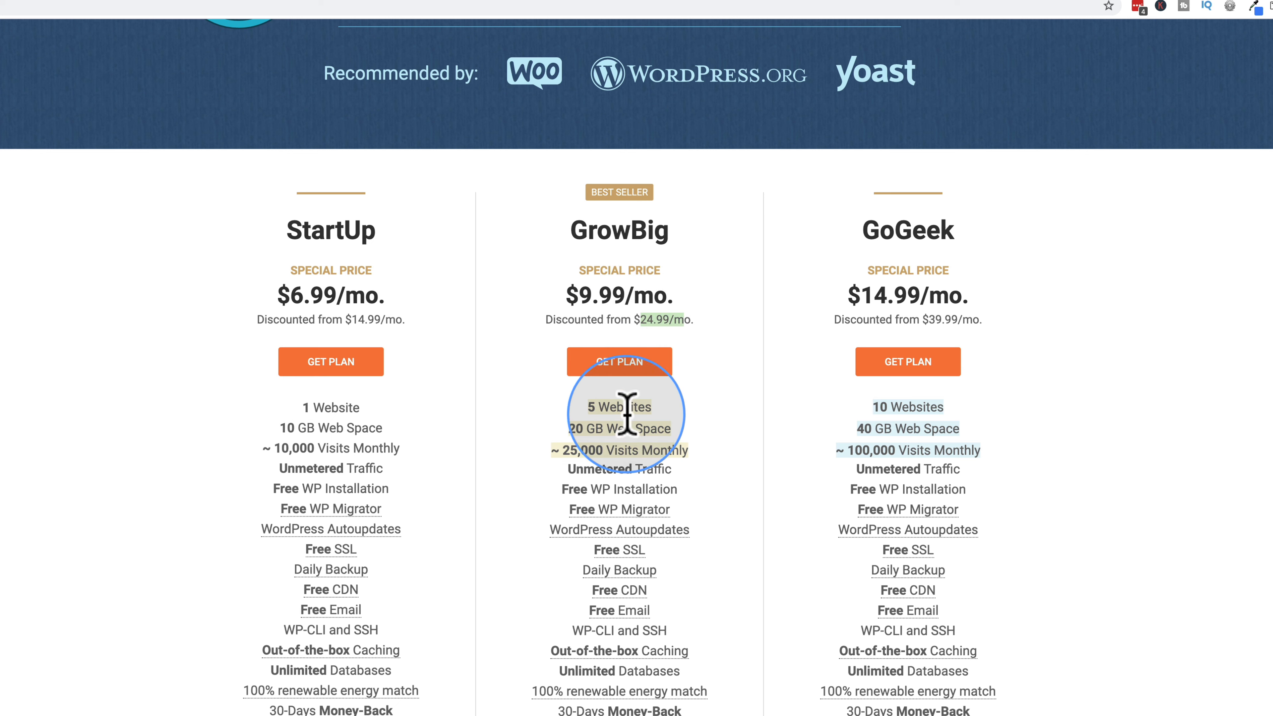
left_click(570, 426)
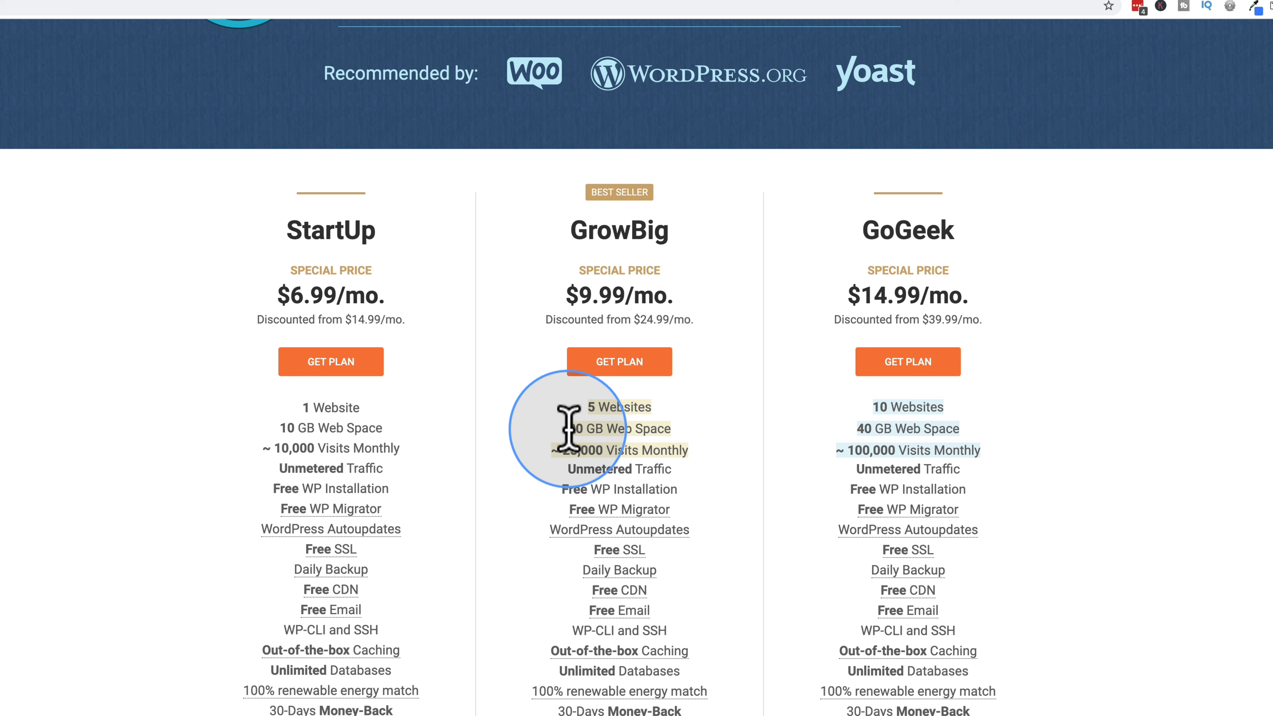
left_click_drag(569, 428, 692, 426)
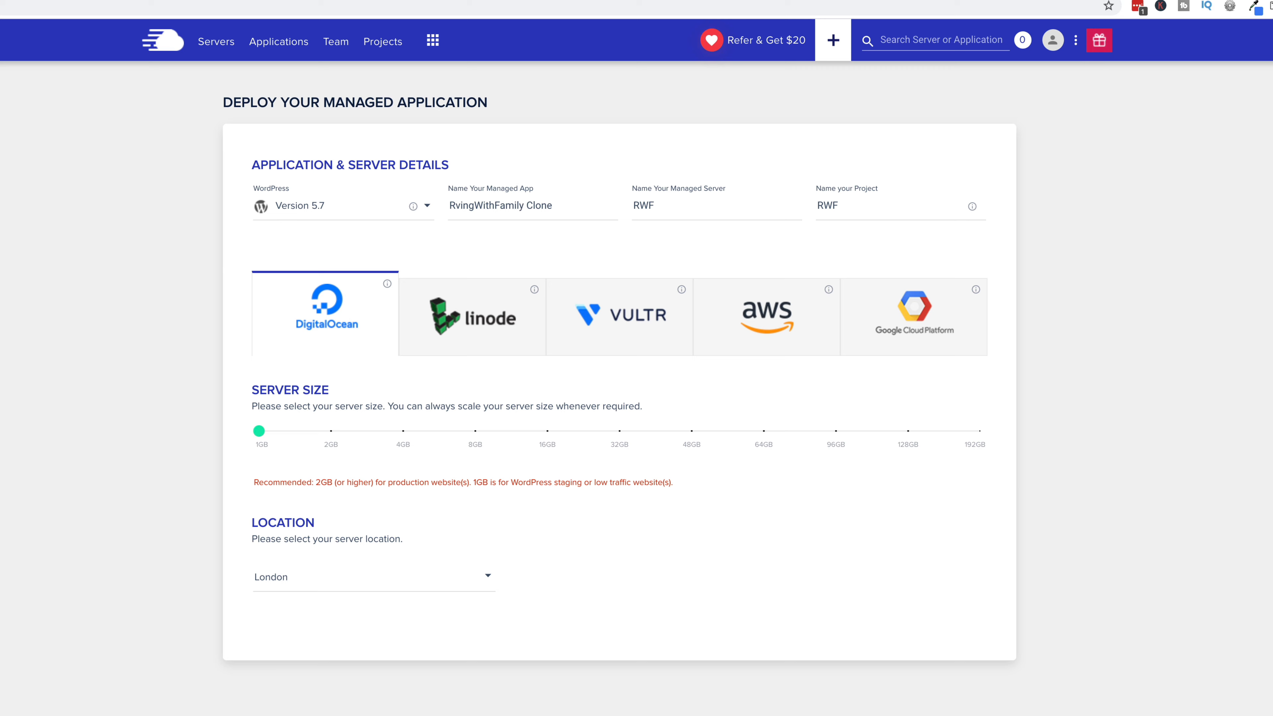
left_click(258, 430)
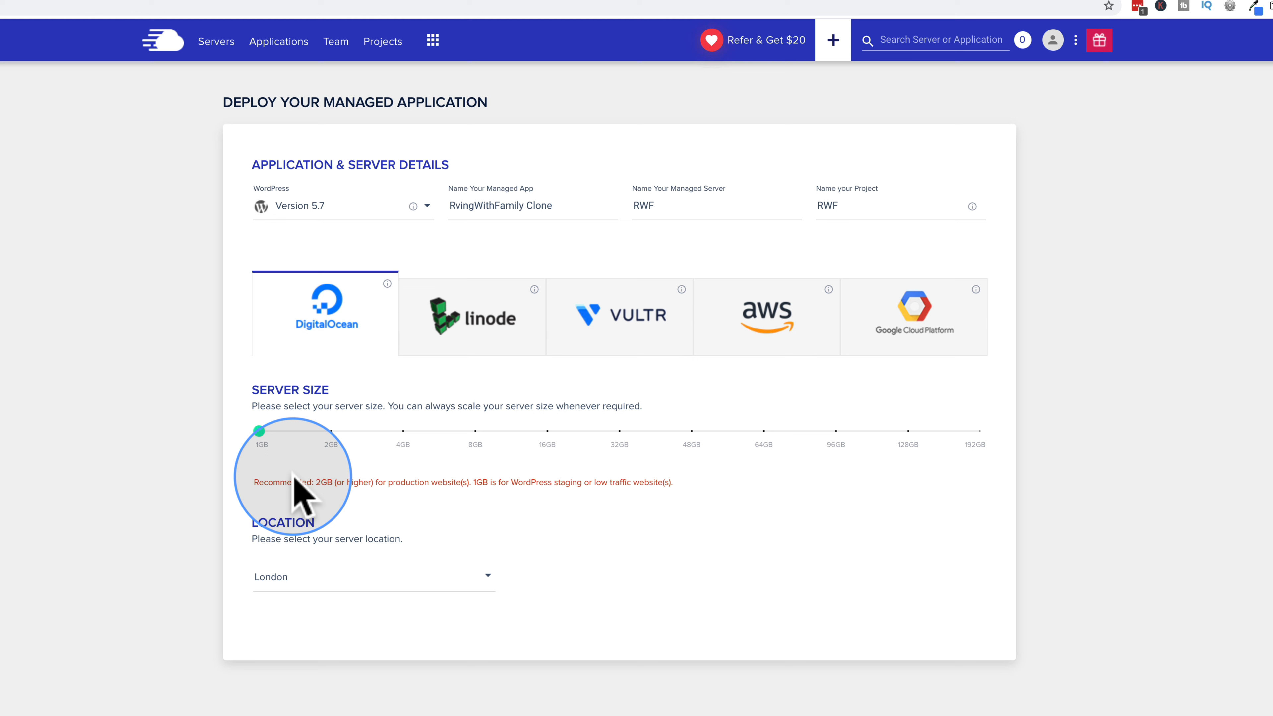
left_click_drag(254, 482, 411, 482)
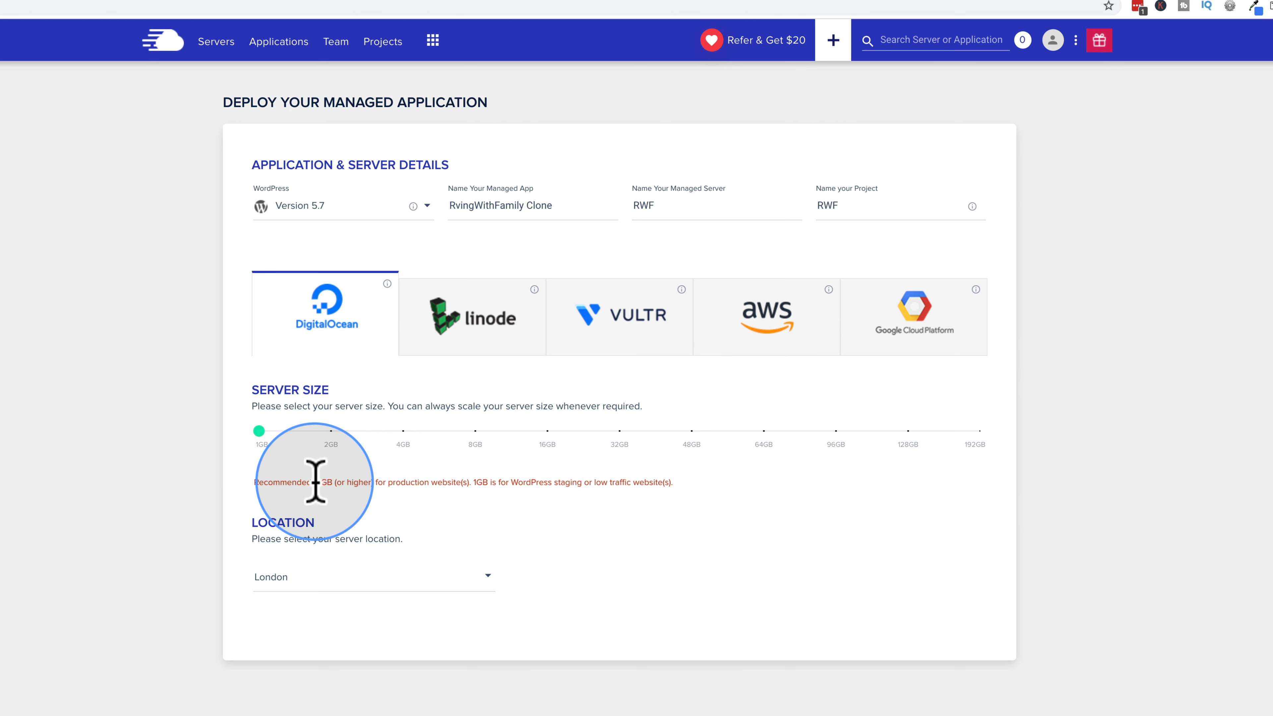
left_click_drag(315, 482, 592, 483)
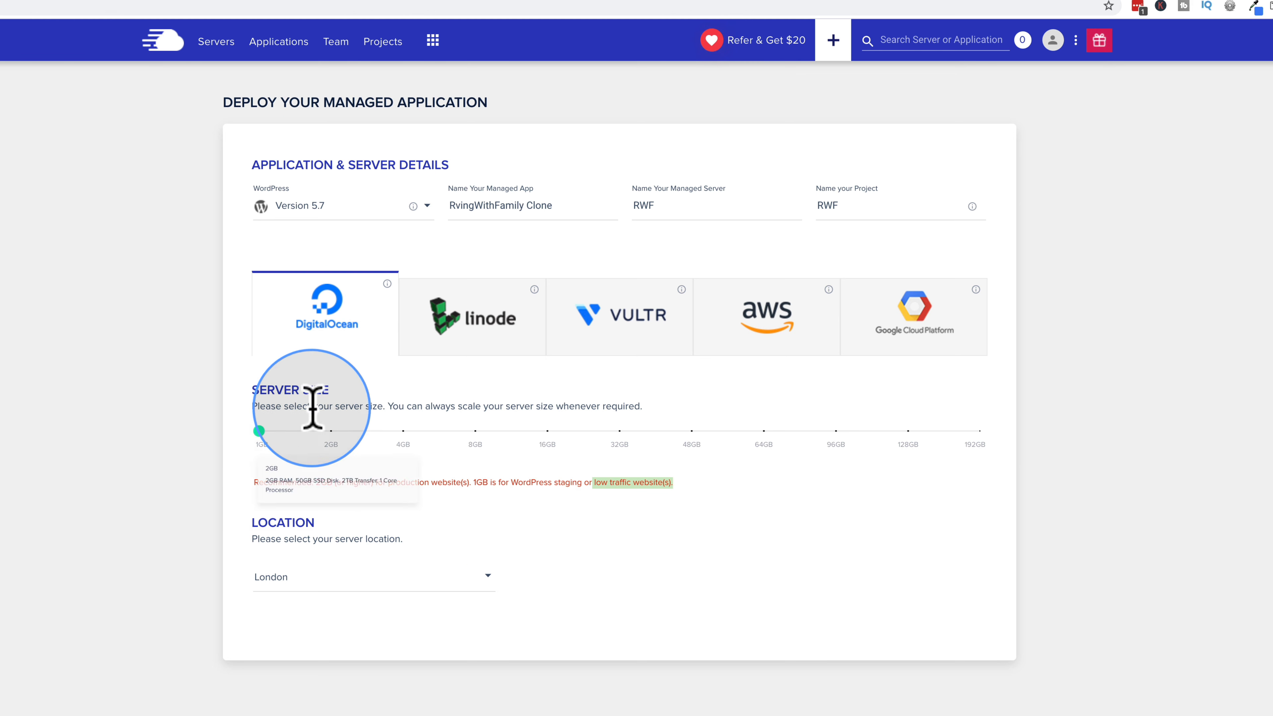
Step: Switch the cloud provider to Vultr and try the High Frequency server type
left_click(501, 343)
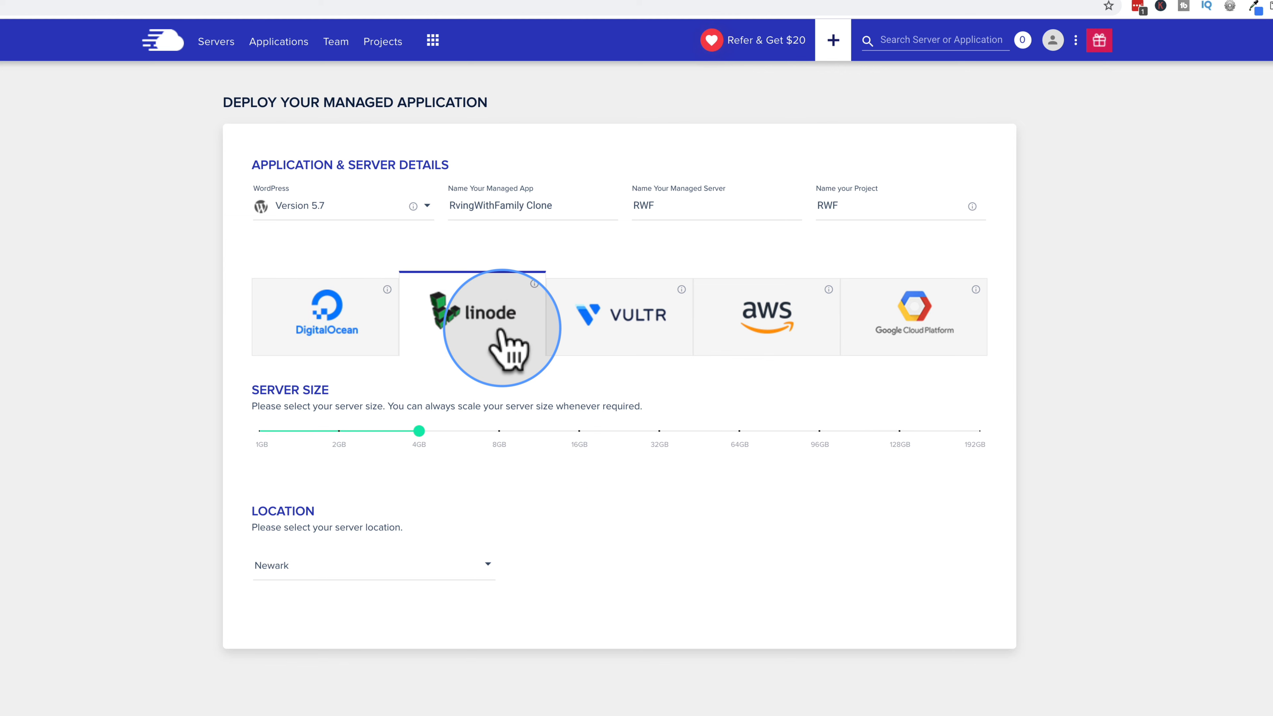
left_click(259, 431)
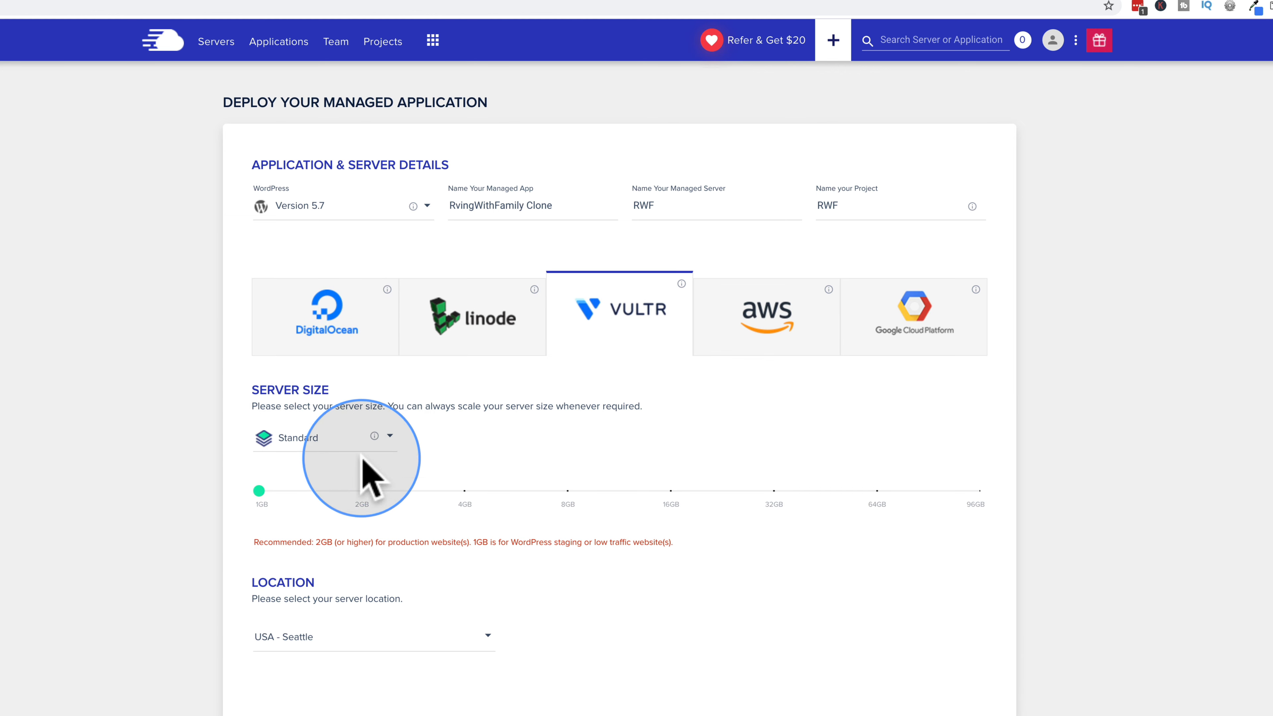
left_click(388, 441)
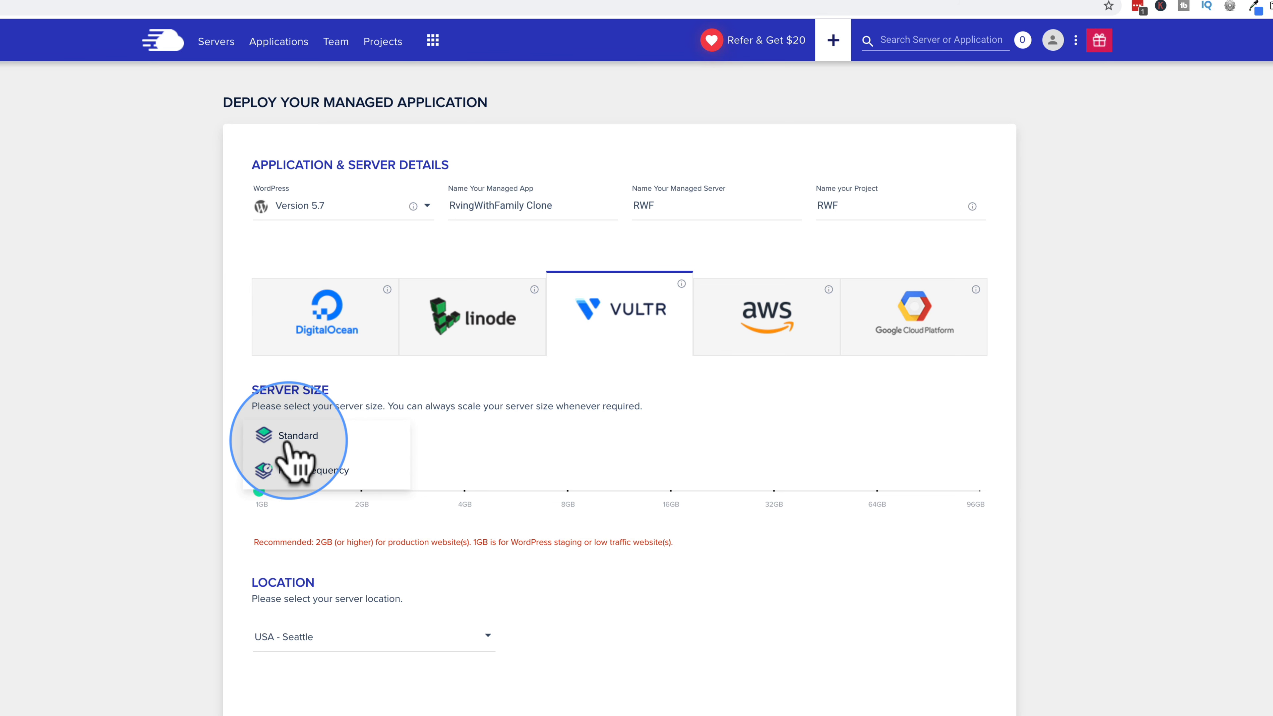
left_click(295, 469)
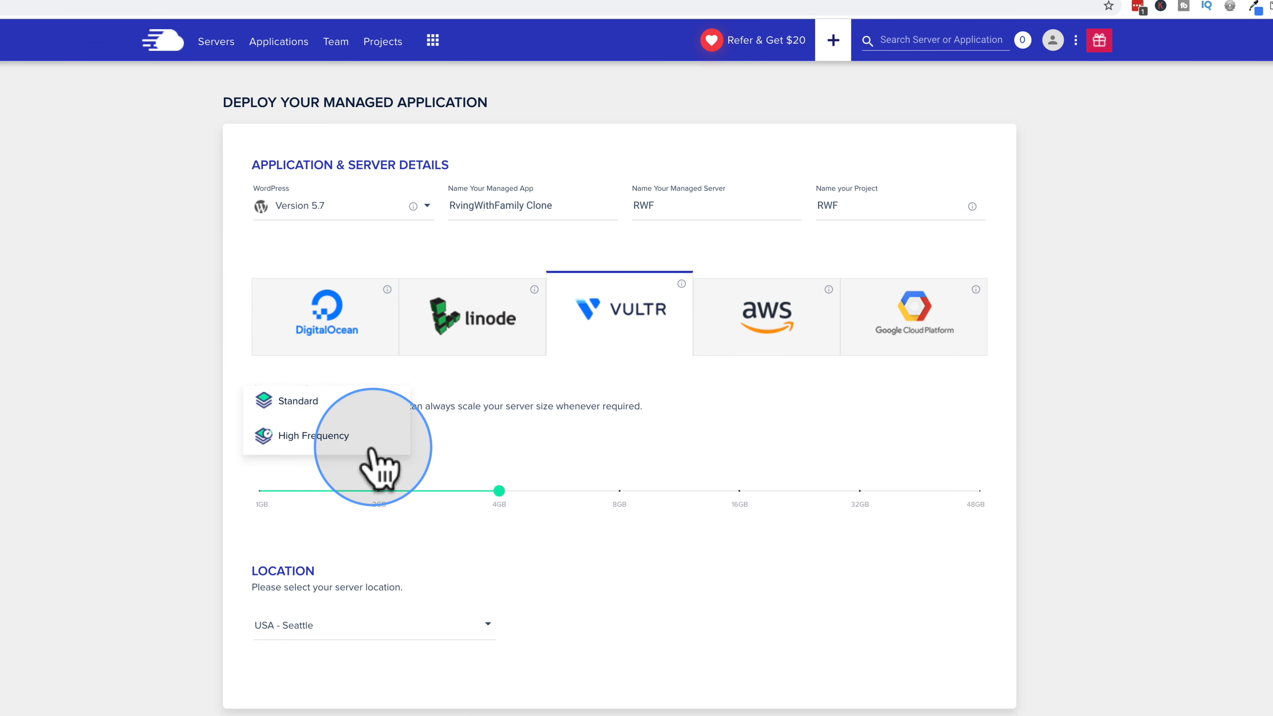
Step: Set the Vultr server type back to Standard with a 1GB size
mouse_move(375, 437)
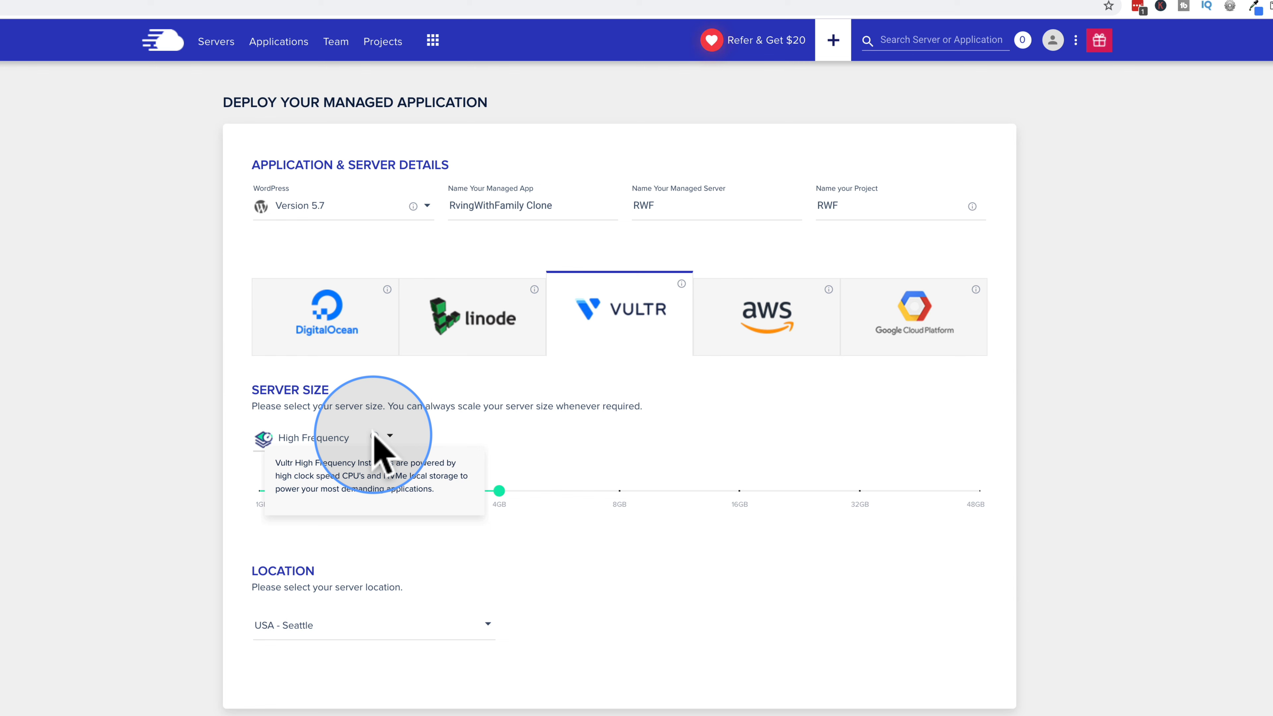
left_click(387, 437)
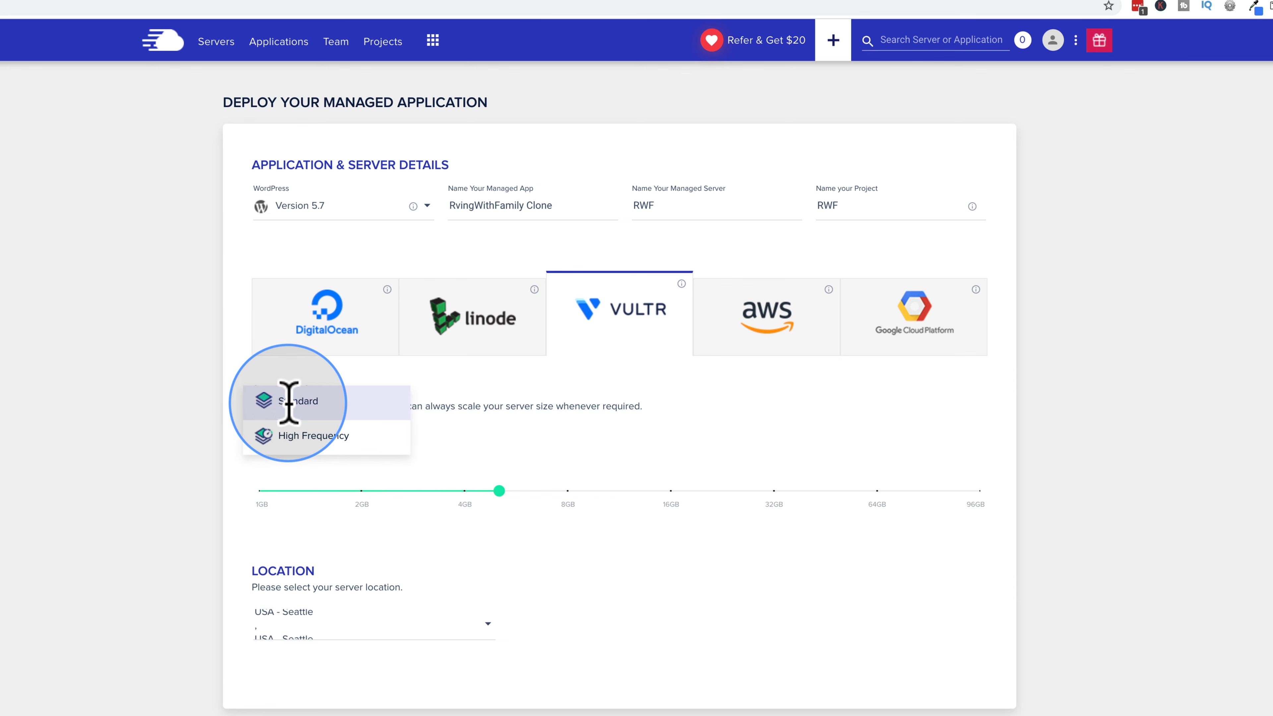
left_click(321, 436)
left_click(381, 444)
left_click(318, 409)
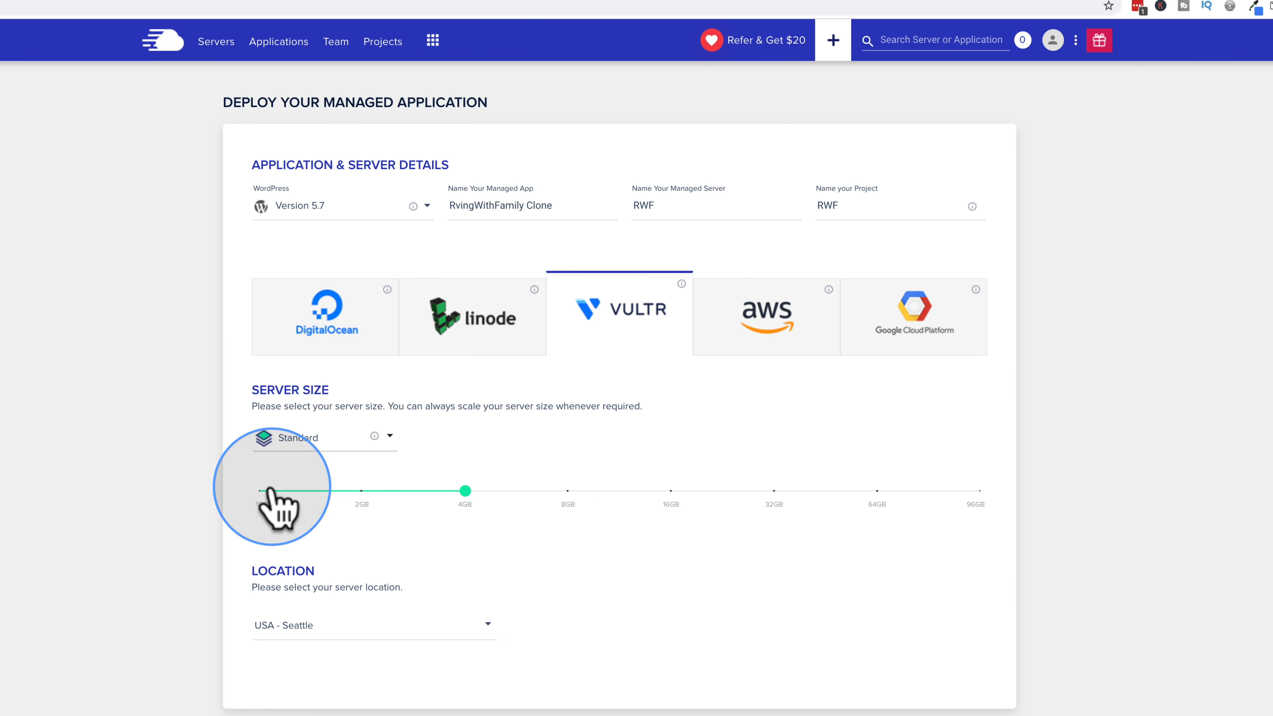
left_click(264, 491)
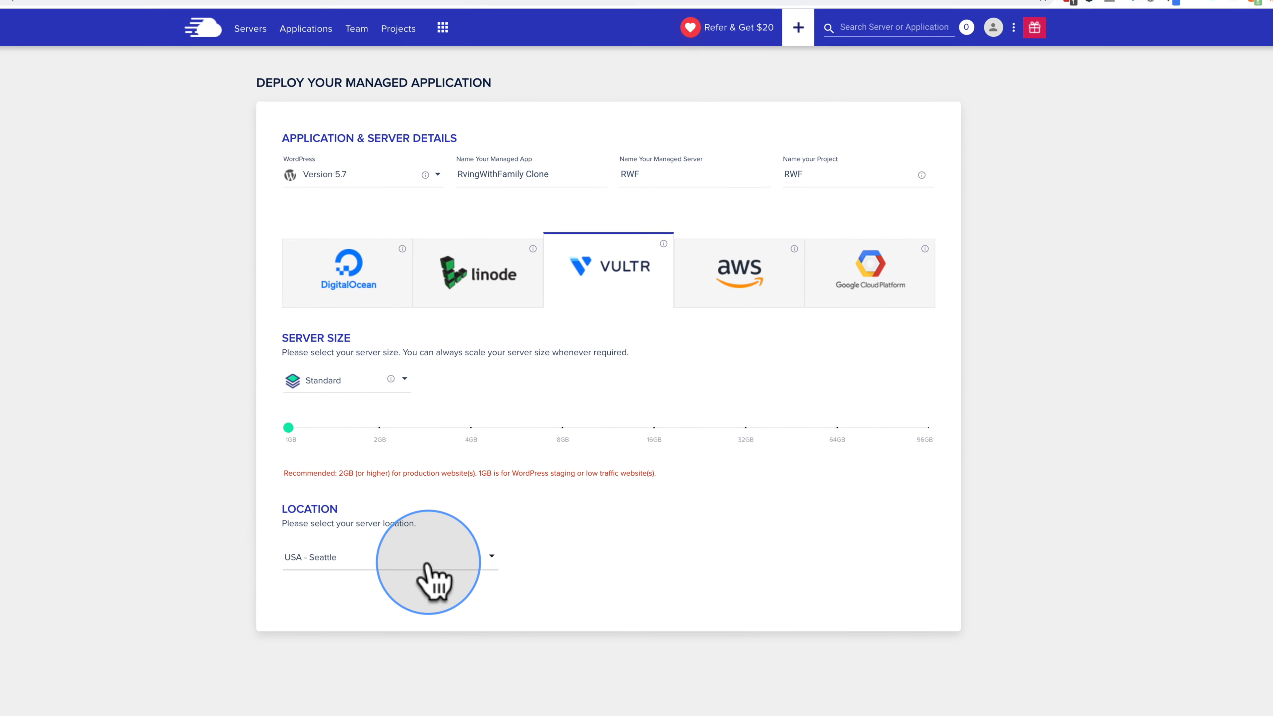
left_click(426, 569)
scroll(348, 617, "down", 2)
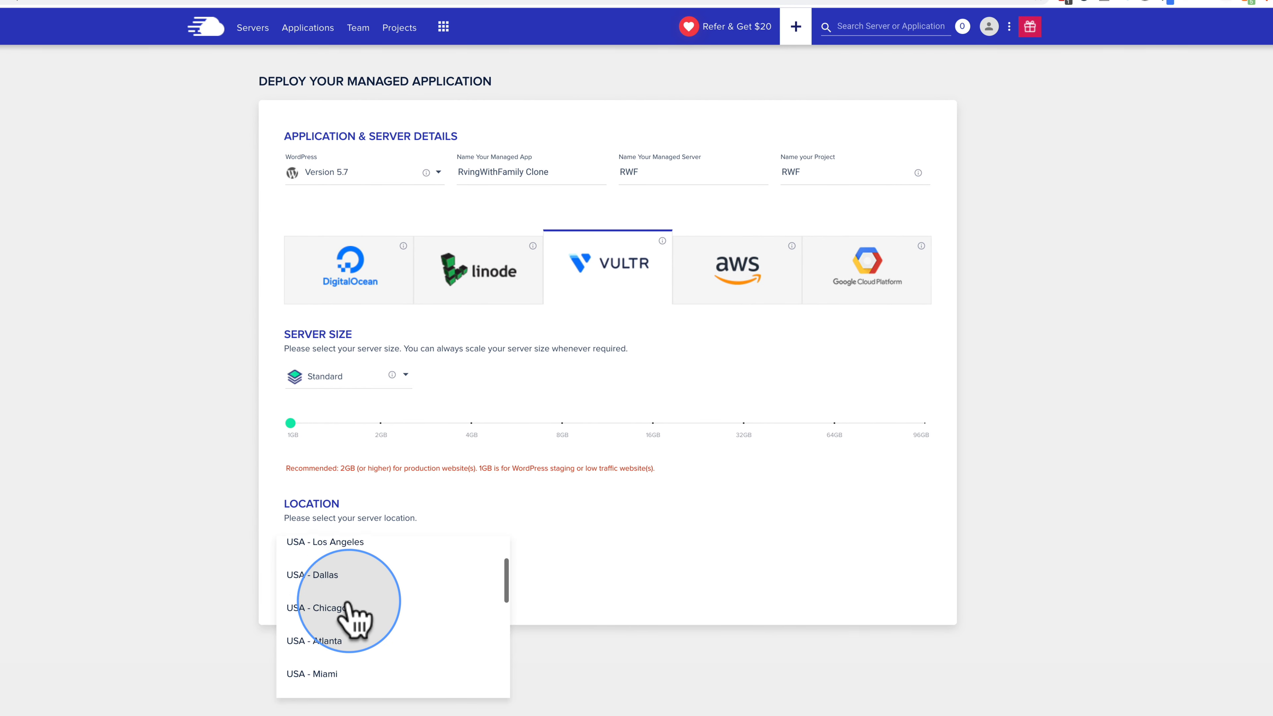
scroll(349, 609, "down", 1)
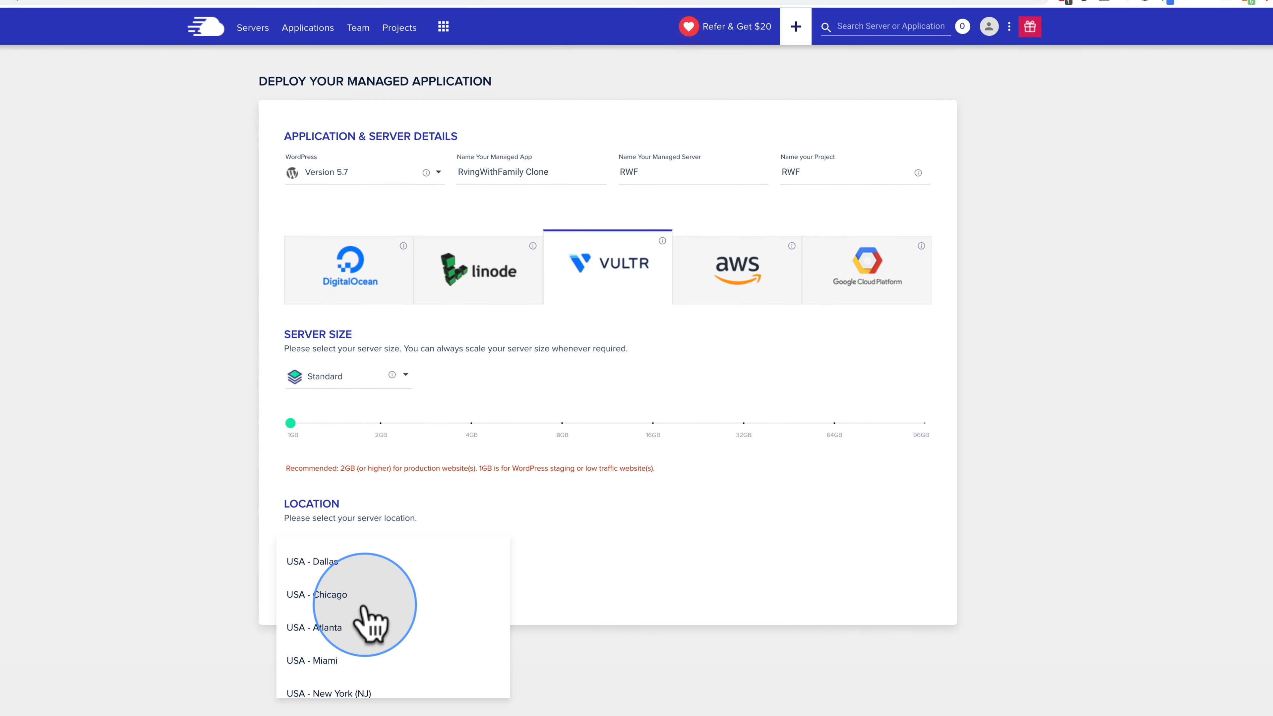
scroll(386, 614, "down", 2)
scroll(387, 610, "down", 1)
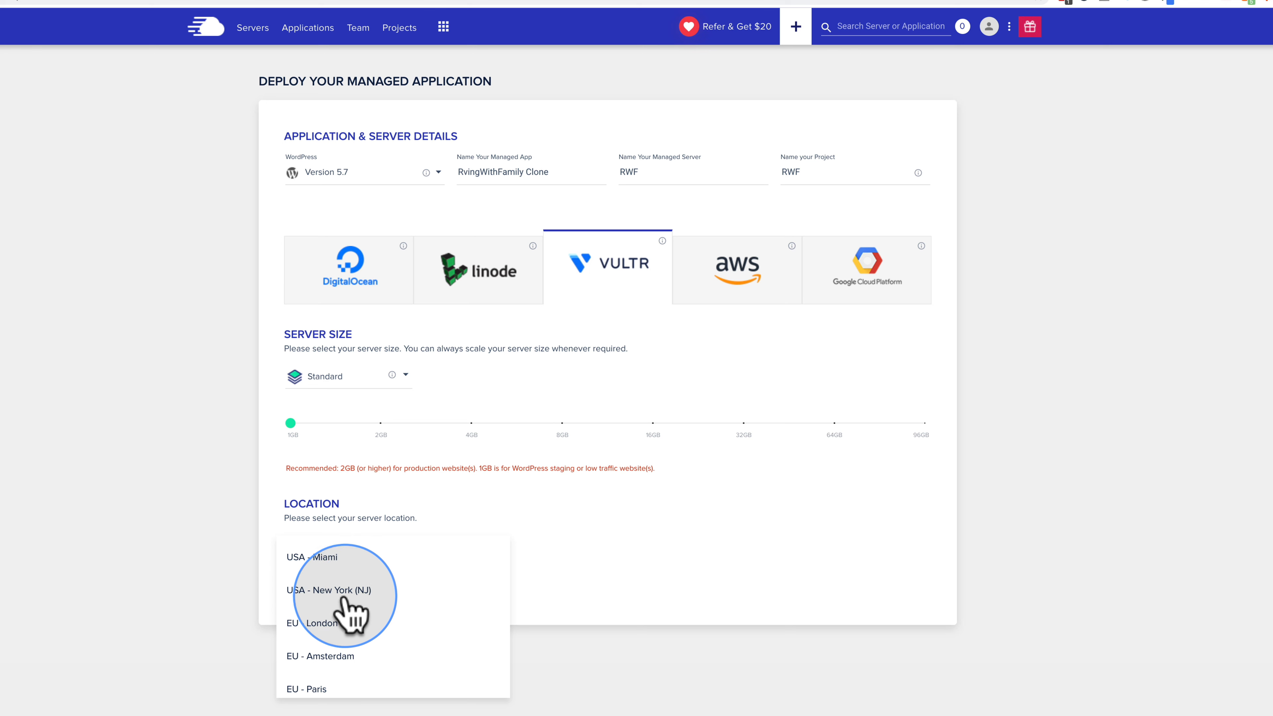
scroll(341, 593, "down", 1)
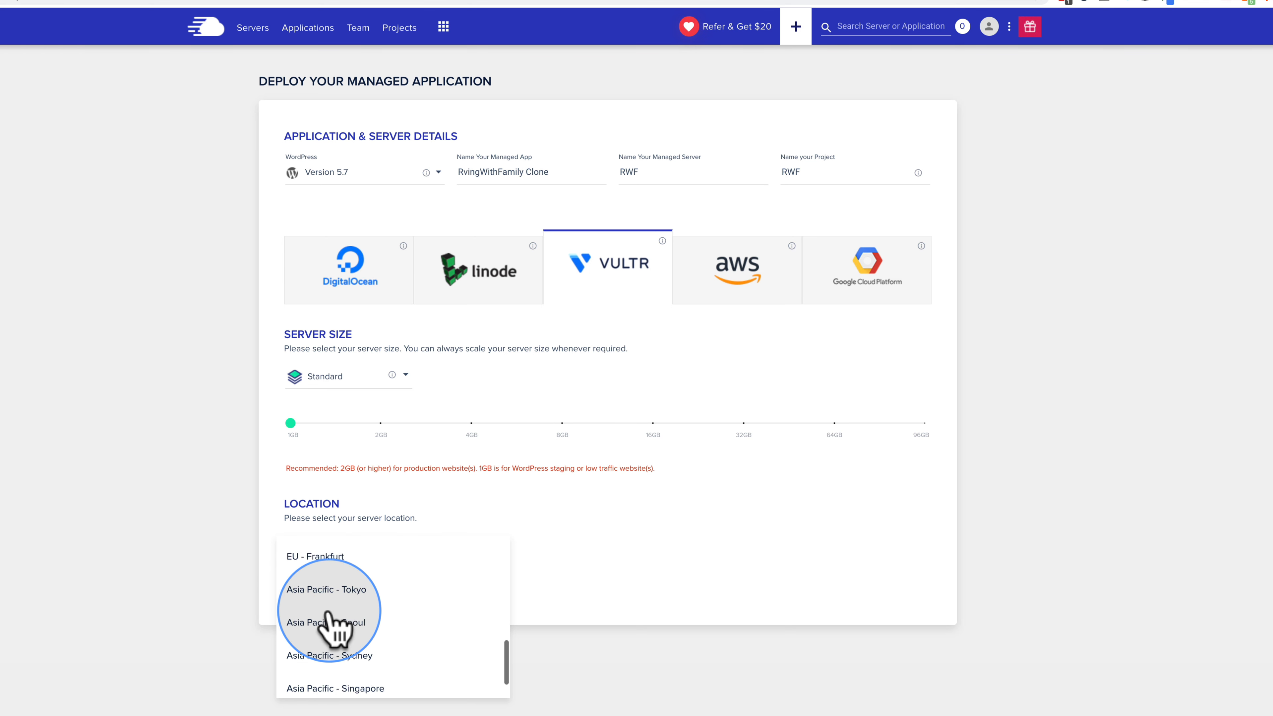
scroll(341, 611, "down", 2)
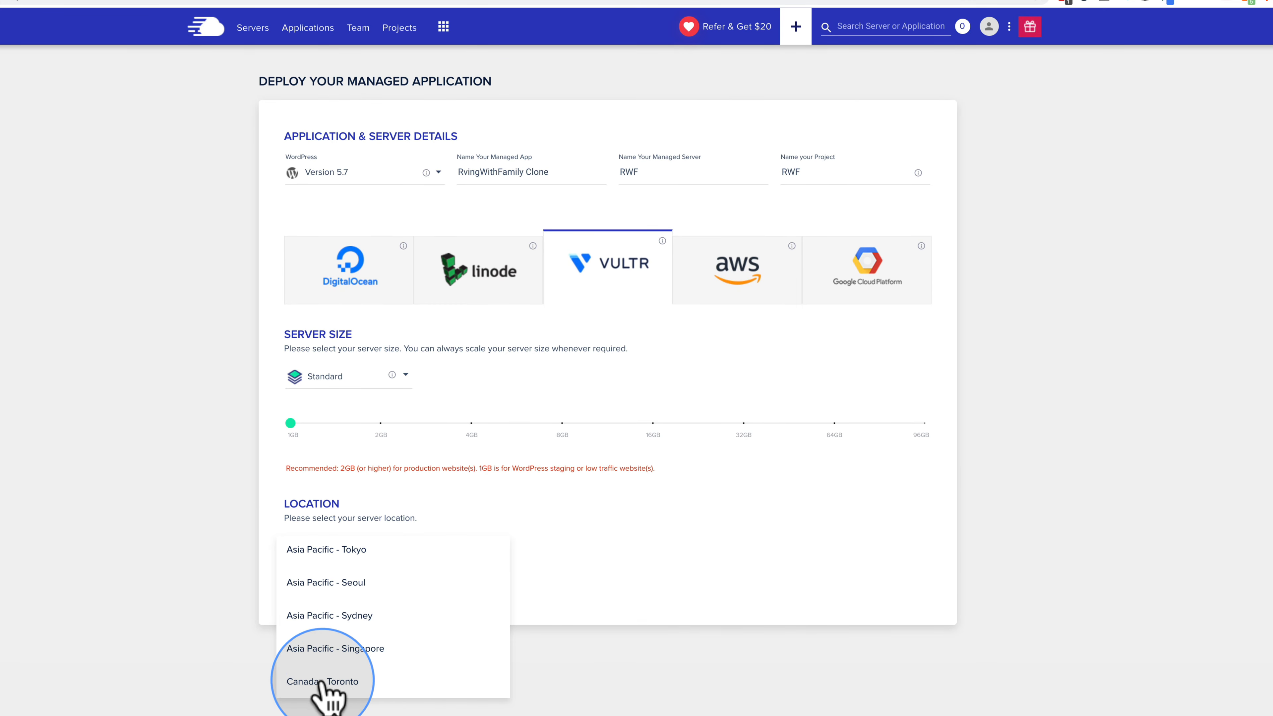
left_click(232, 622)
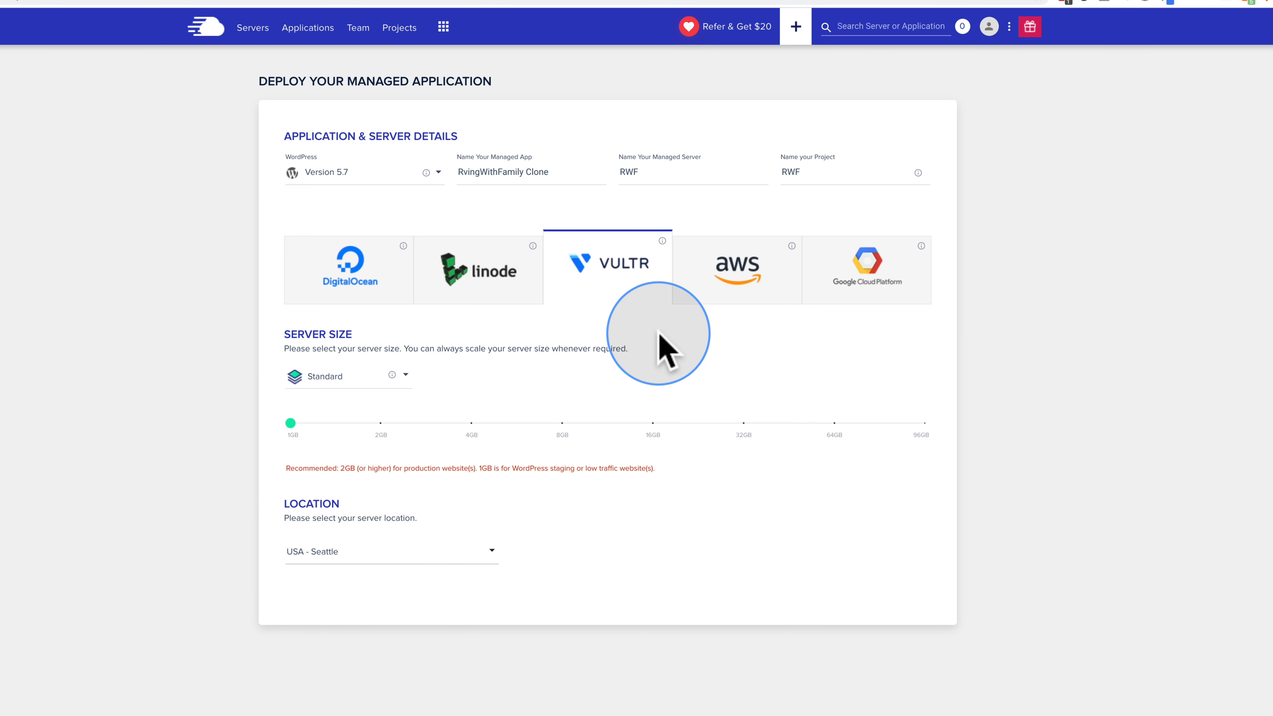
Step: Select AWS and sweep its server size up to the largest tiers and back to Small
left_click(736, 262)
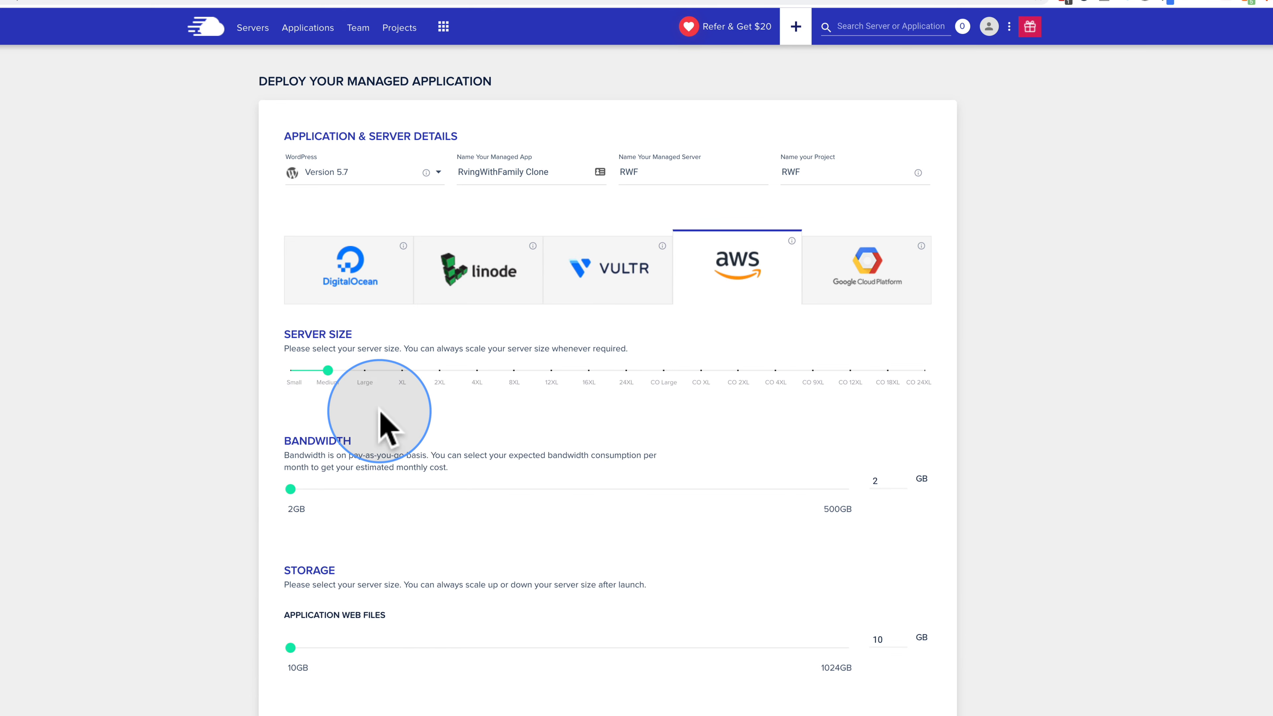
left_click_drag(328, 370, 926, 371)
mouse_move(589, 373)
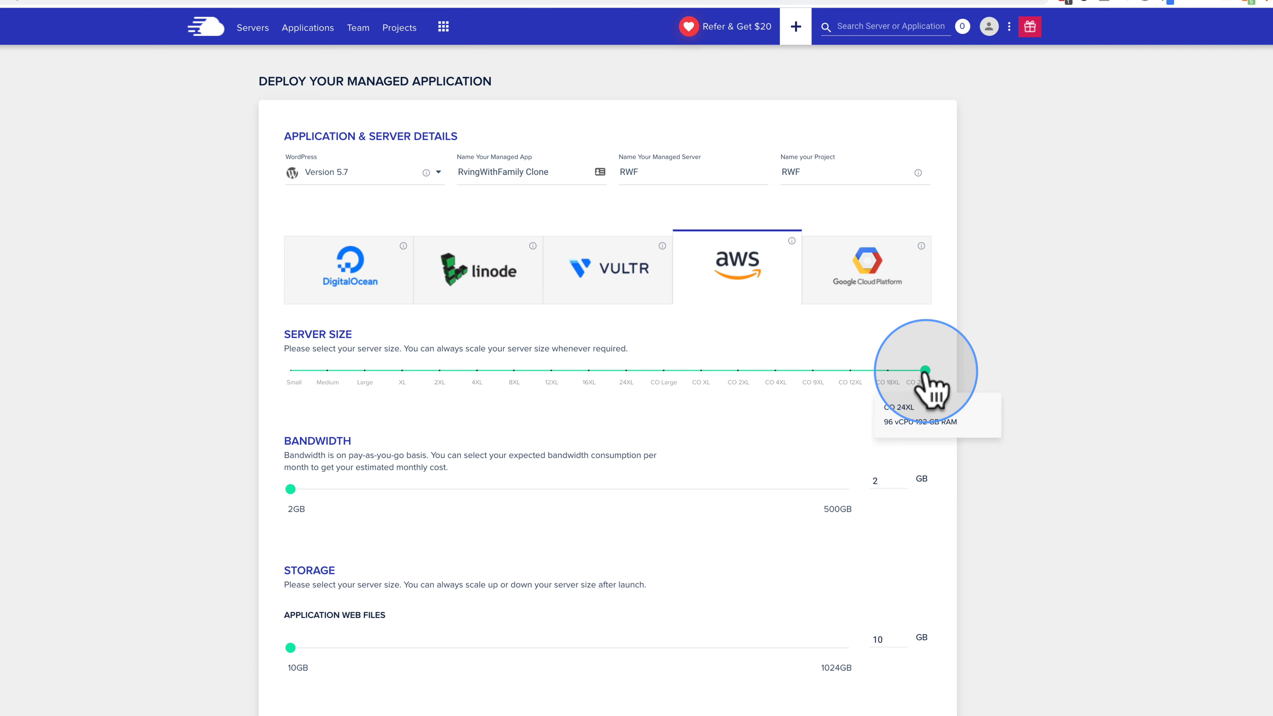
left_click_drag(924, 370, 288, 332)
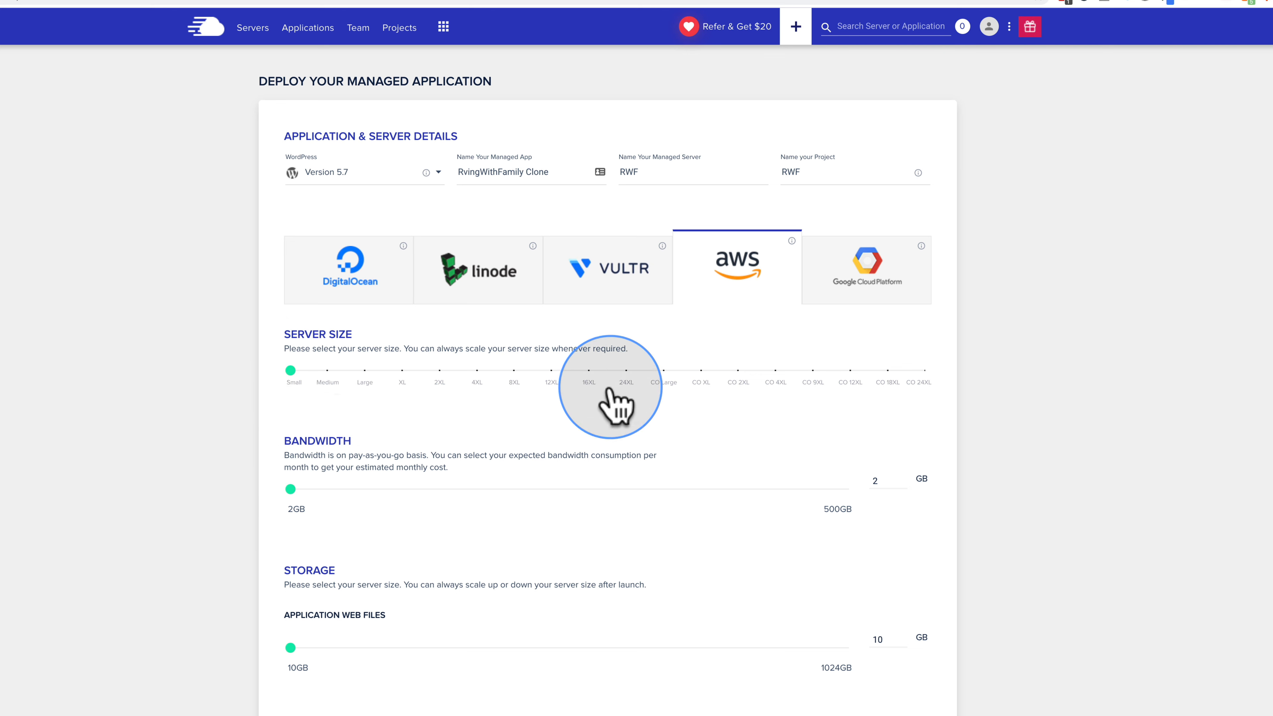
Step: Try Google Cloud at Small, then return to AWS and adjust web files and database storage
left_click(881, 267)
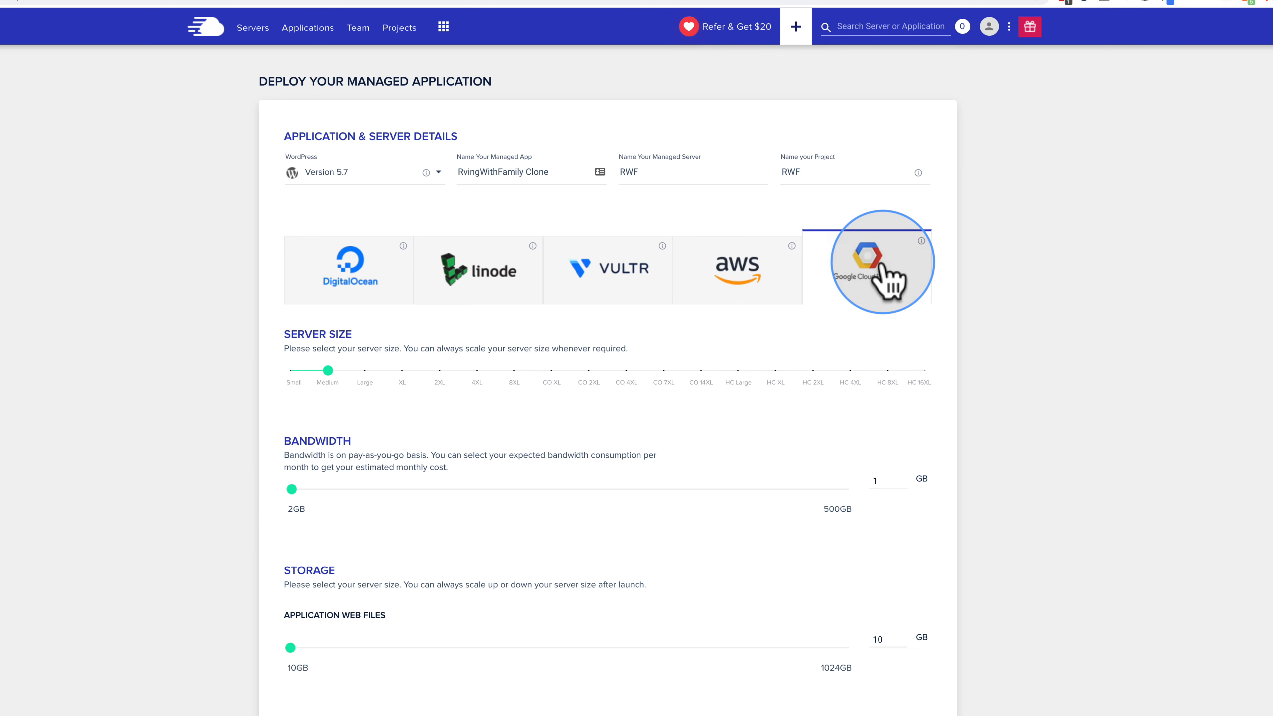
left_click(290, 371)
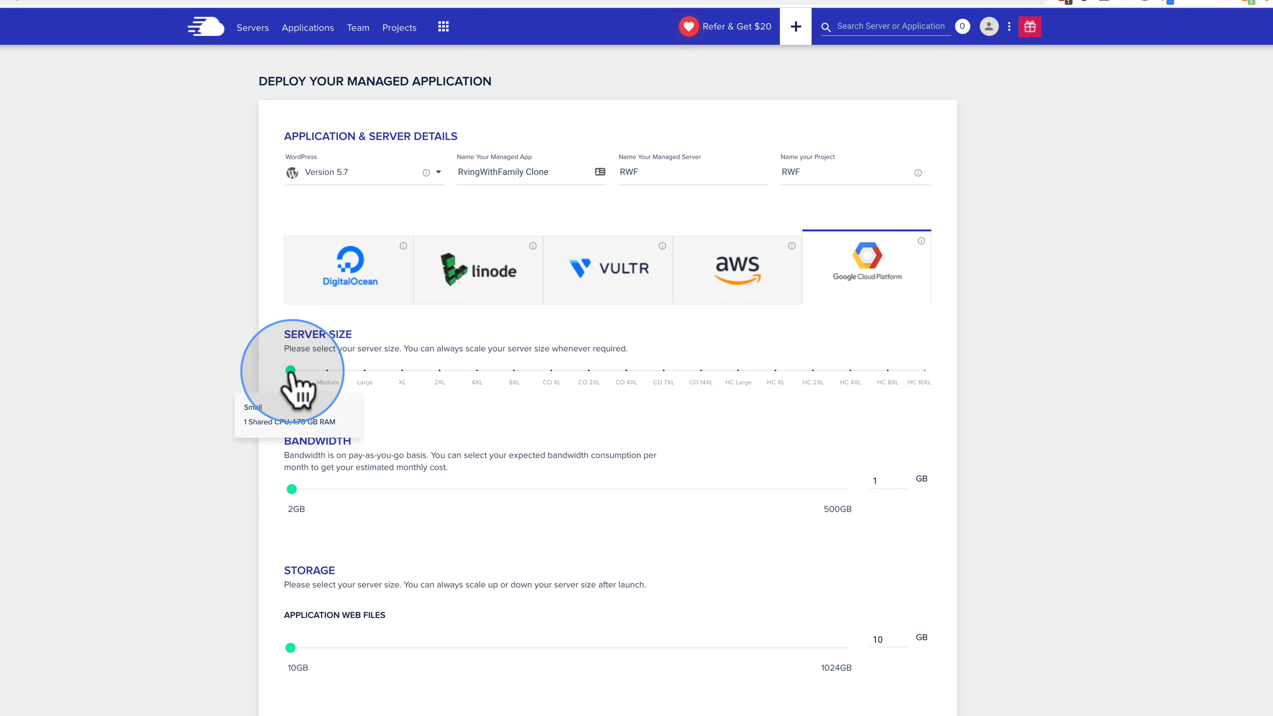
scroll(273, 382, "down", 3)
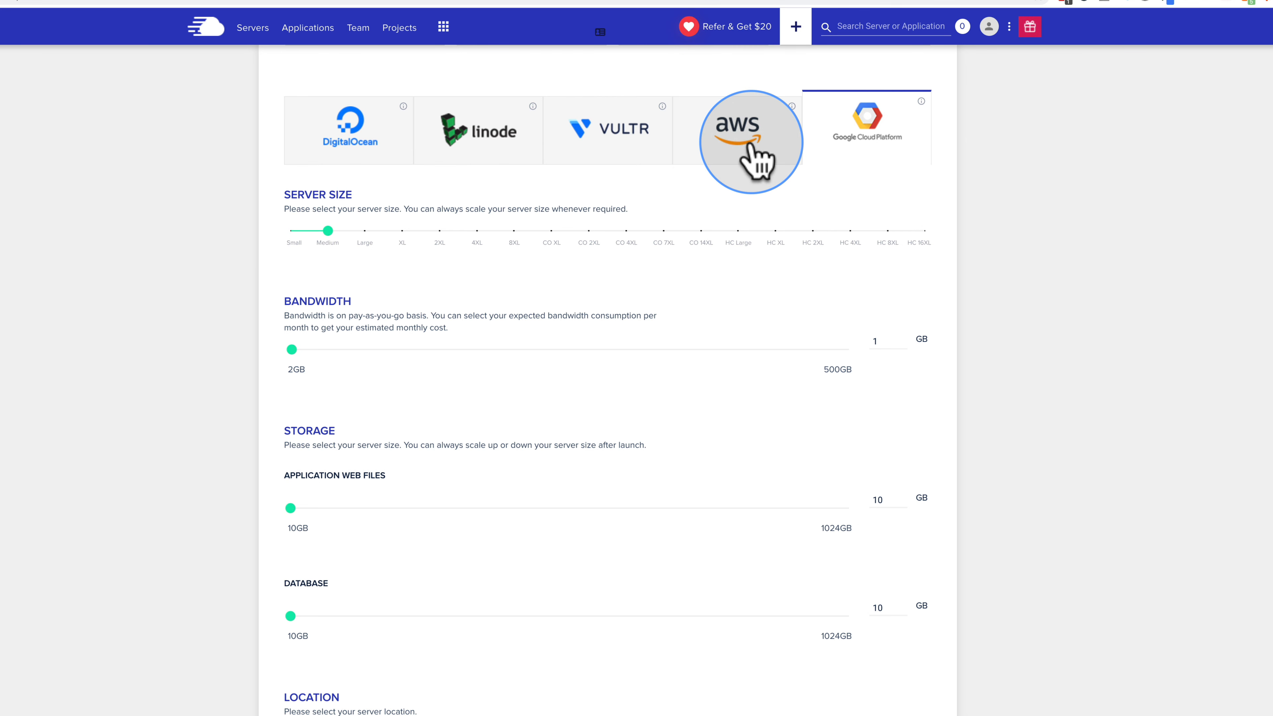
left_click(751, 145)
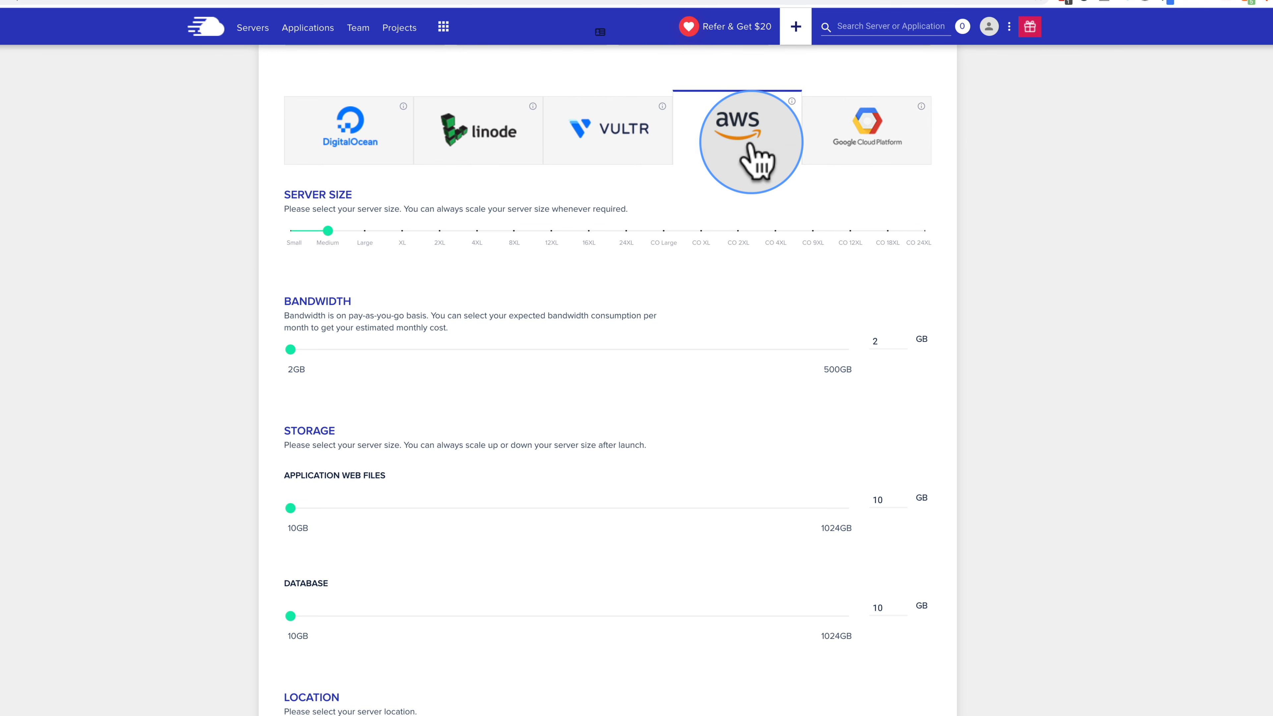
left_click_drag(290, 514, 270, 534)
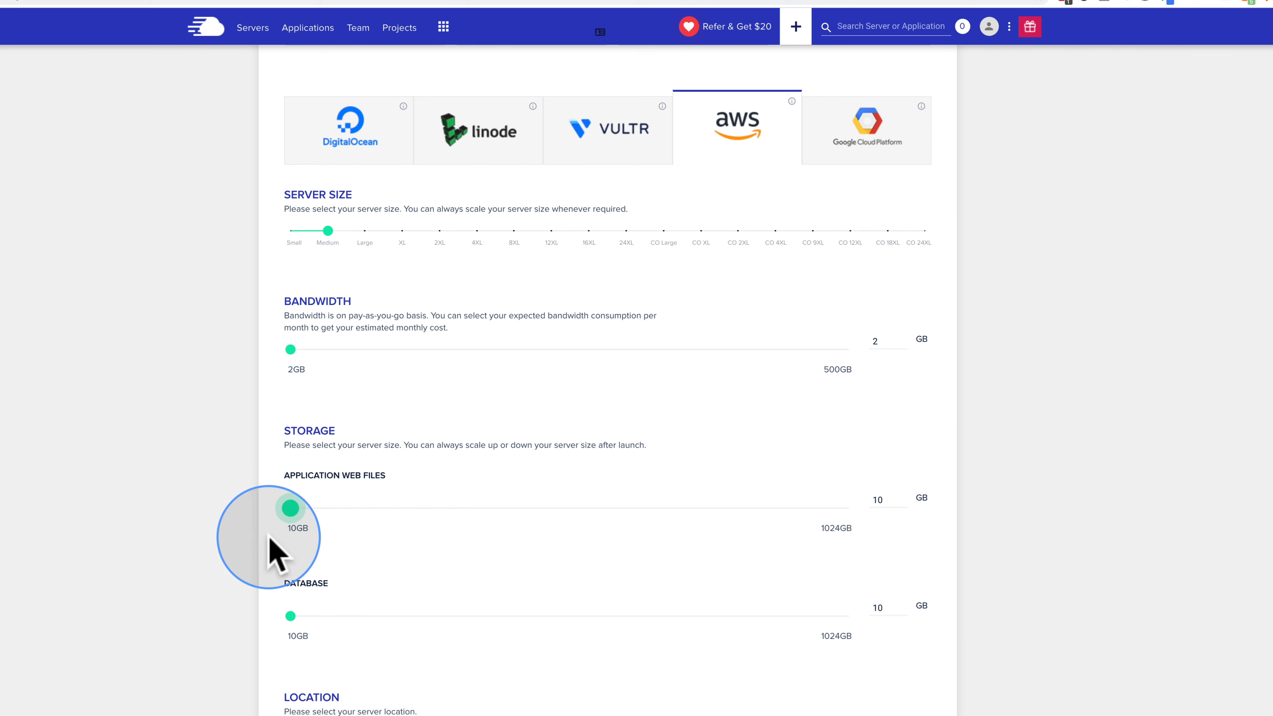
mouse_move(287, 618)
left_mouse_down()
mouse_move(347, 611)
mouse_move(276, 625)
left_mouse_up()
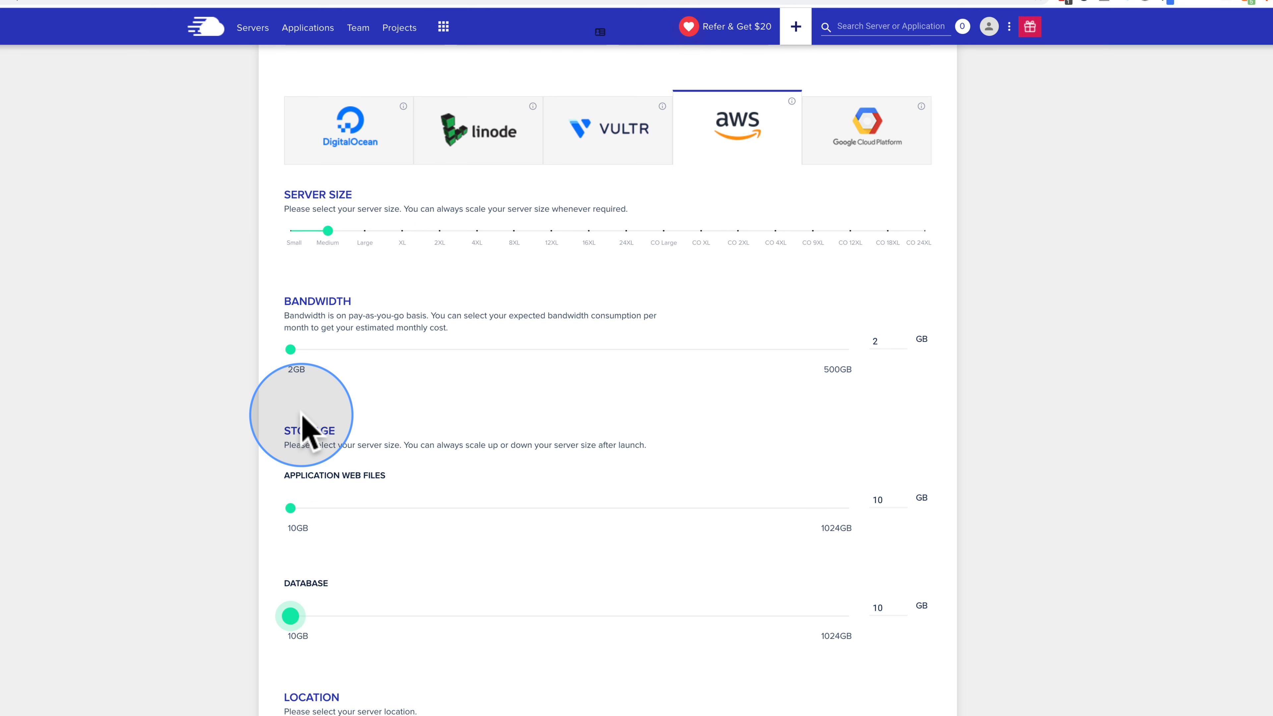
Step: Launch the RWF server on Vultr at 1GB in USA - Seattle
left_click(584, 146)
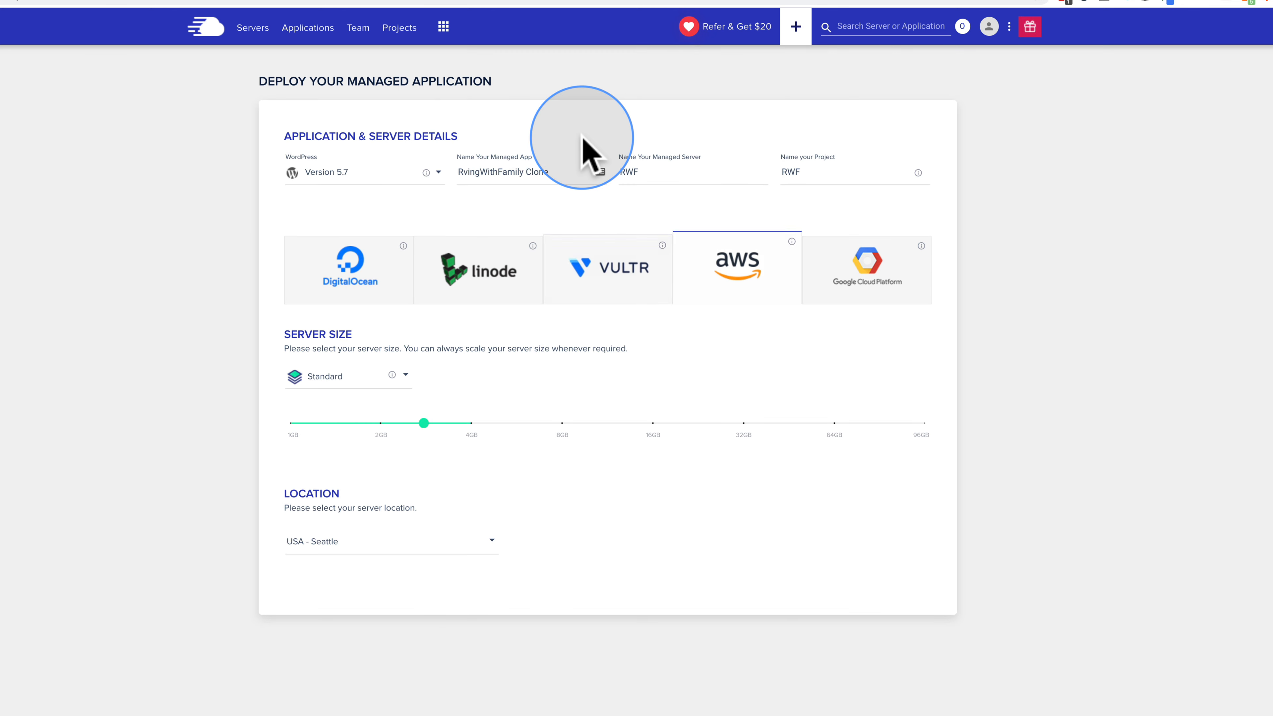
left_click(291, 423)
left_click(483, 566)
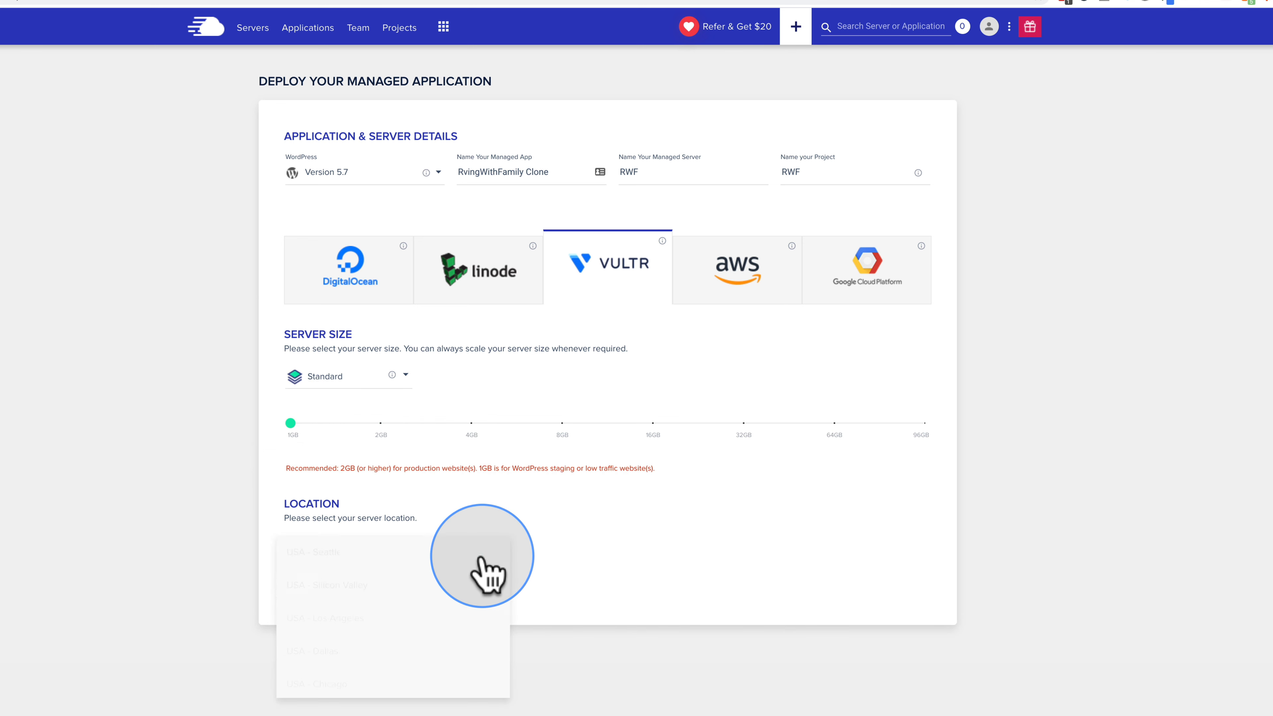
left_click(329, 557)
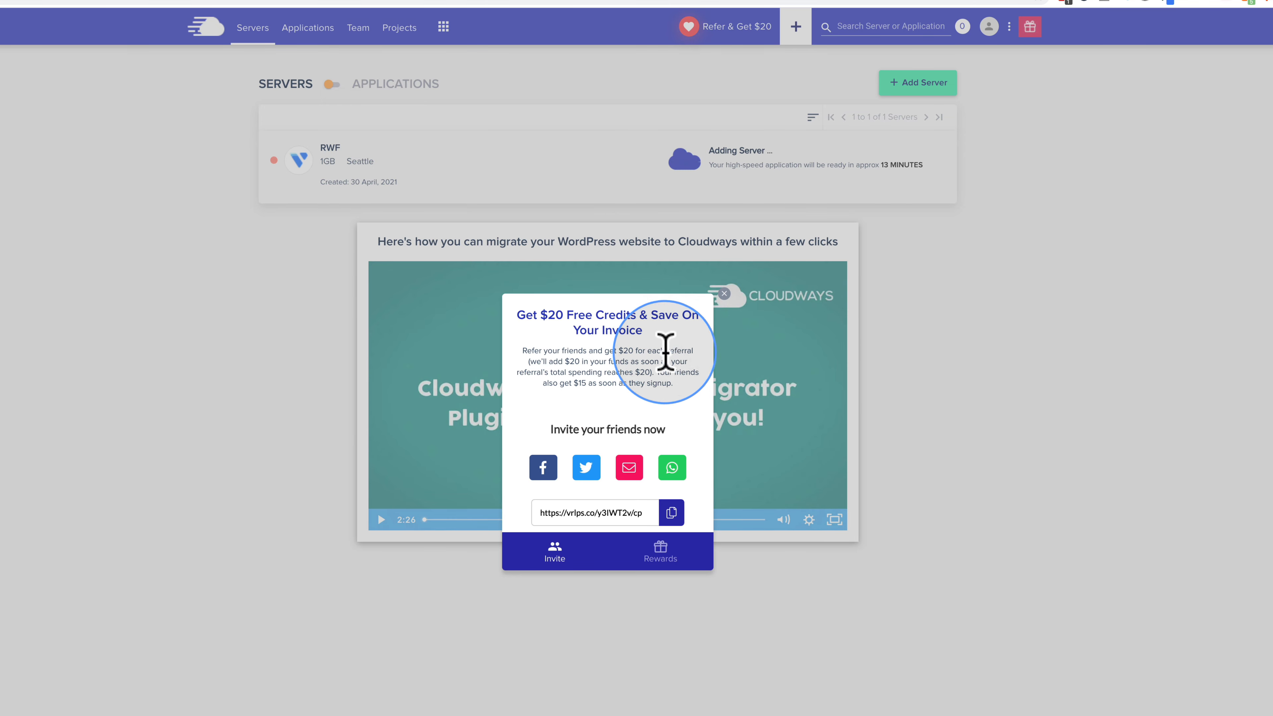
Step: Dismiss the referral credits popup and wait for RWF to finish deploying
left_click(724, 293)
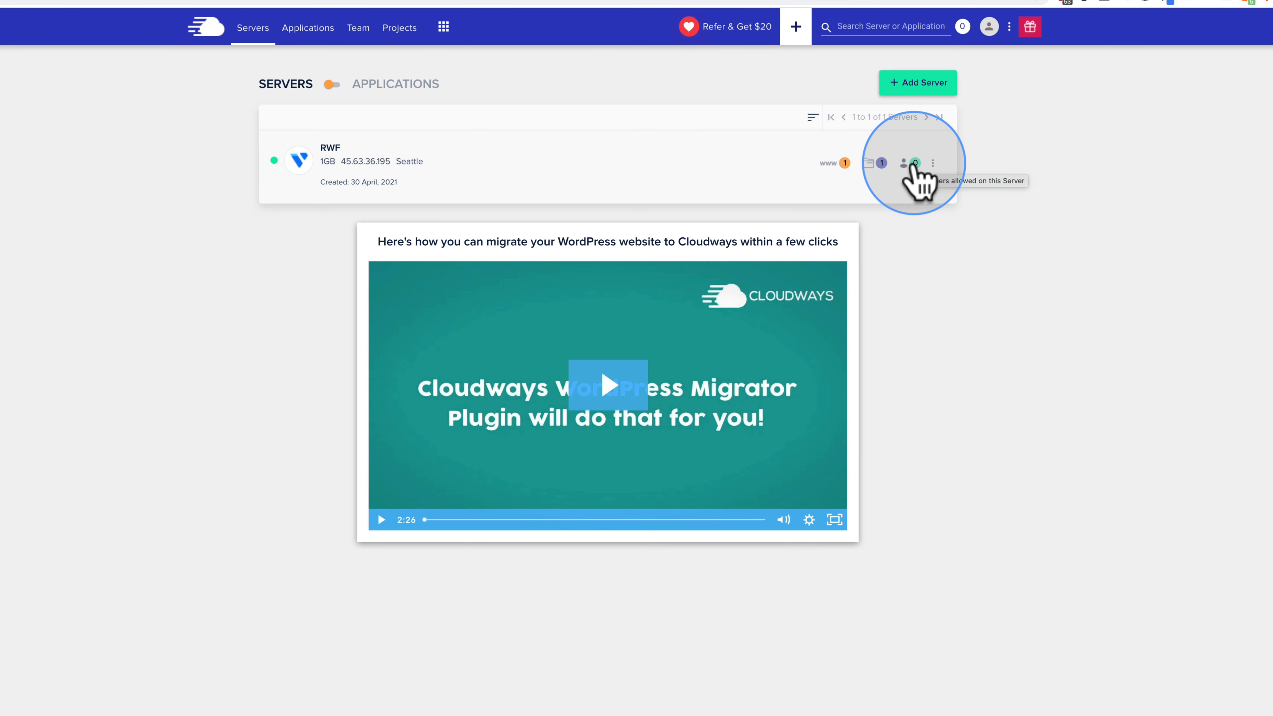
Step: Open the Transfer Your Server dialog from RWF's actions menu, then close it
left_click(933, 163)
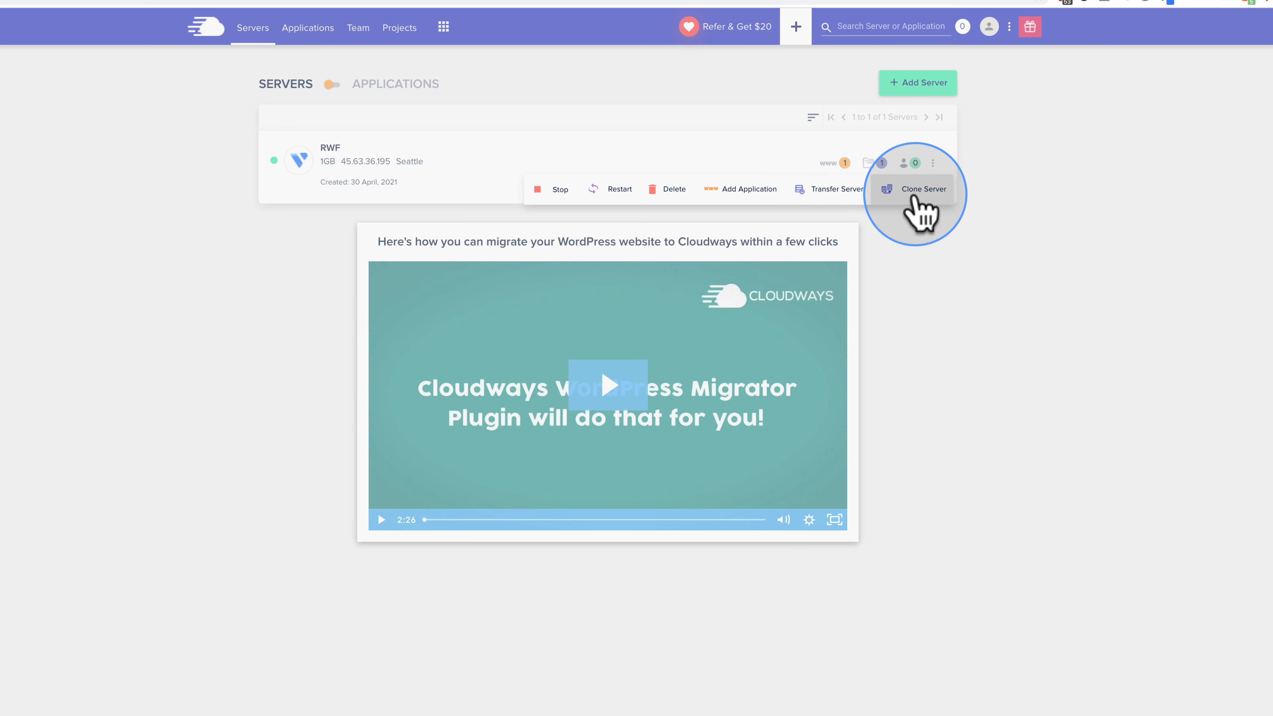
left_click(835, 194)
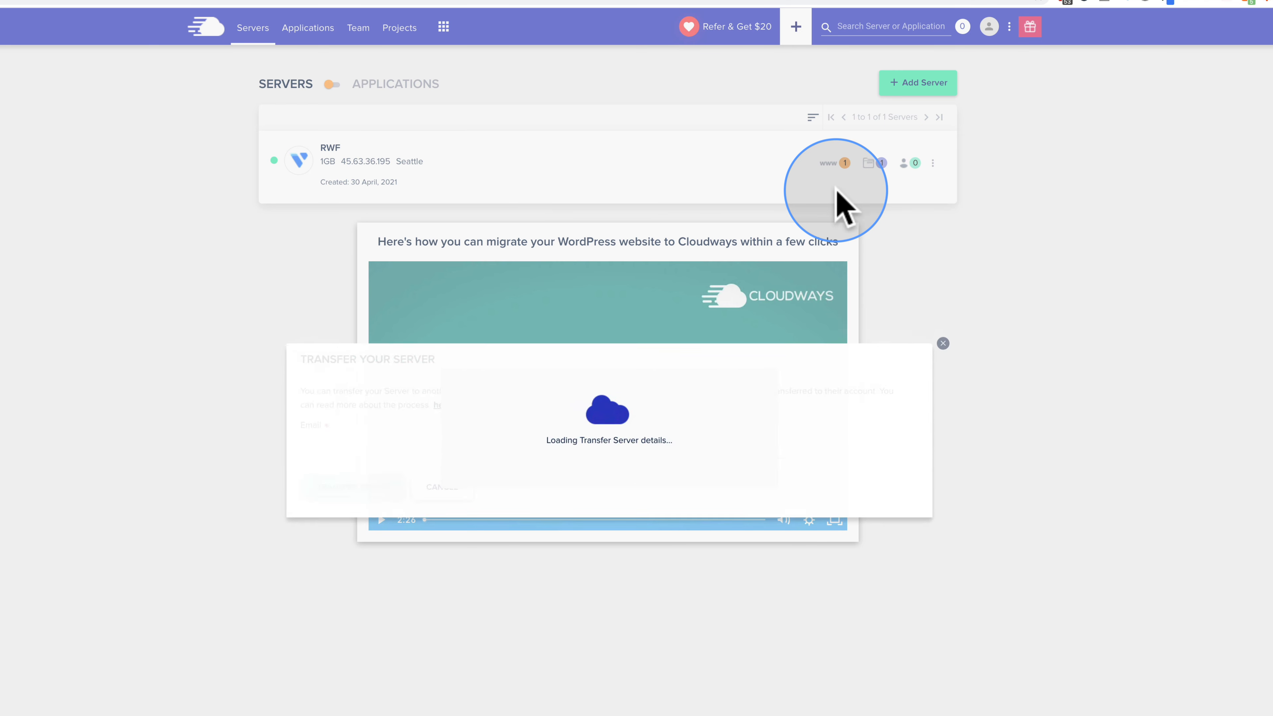
left_click(941, 344)
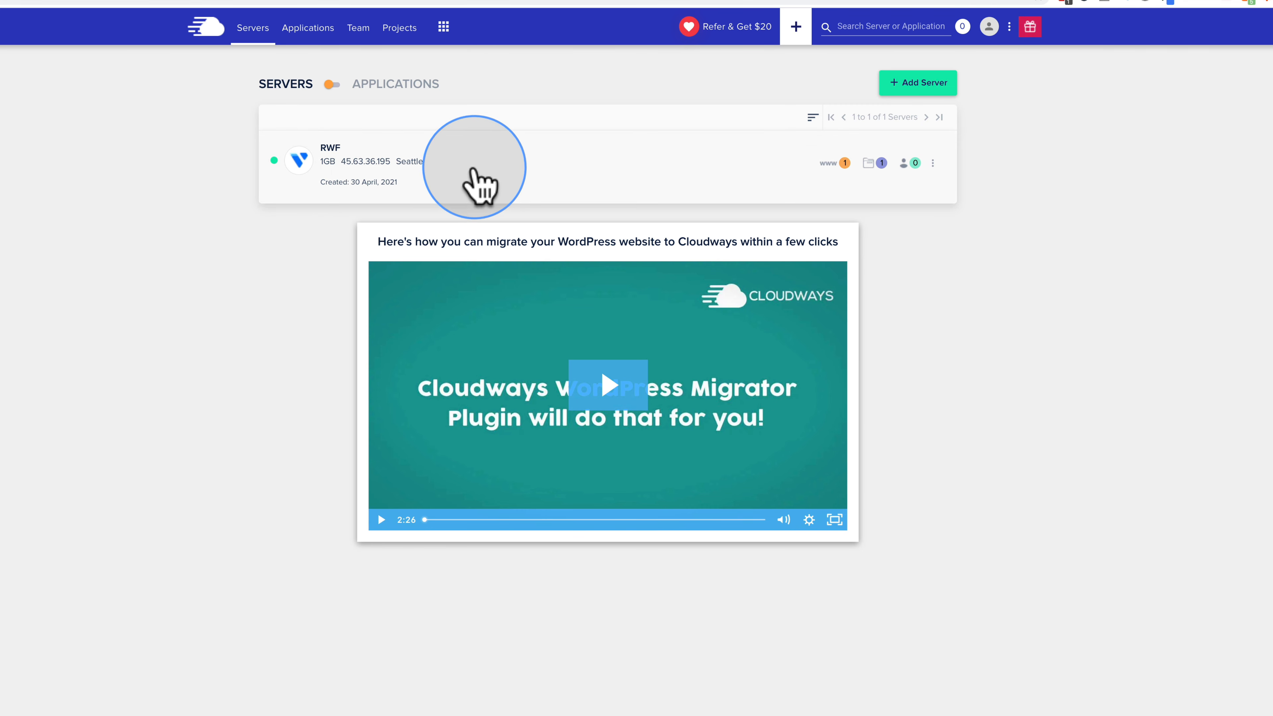
Step: Open server RWF's management page and view its Monitoring summary
left_click(456, 163)
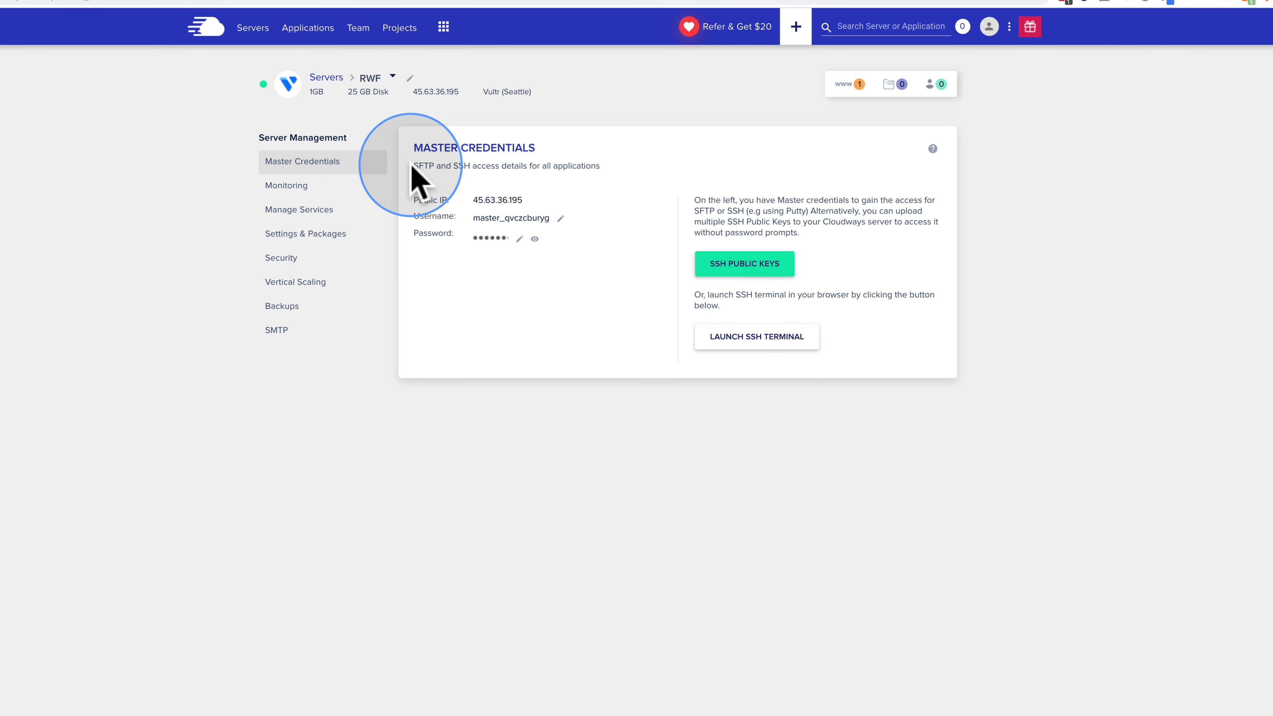
left_click_drag(416, 166, 591, 166)
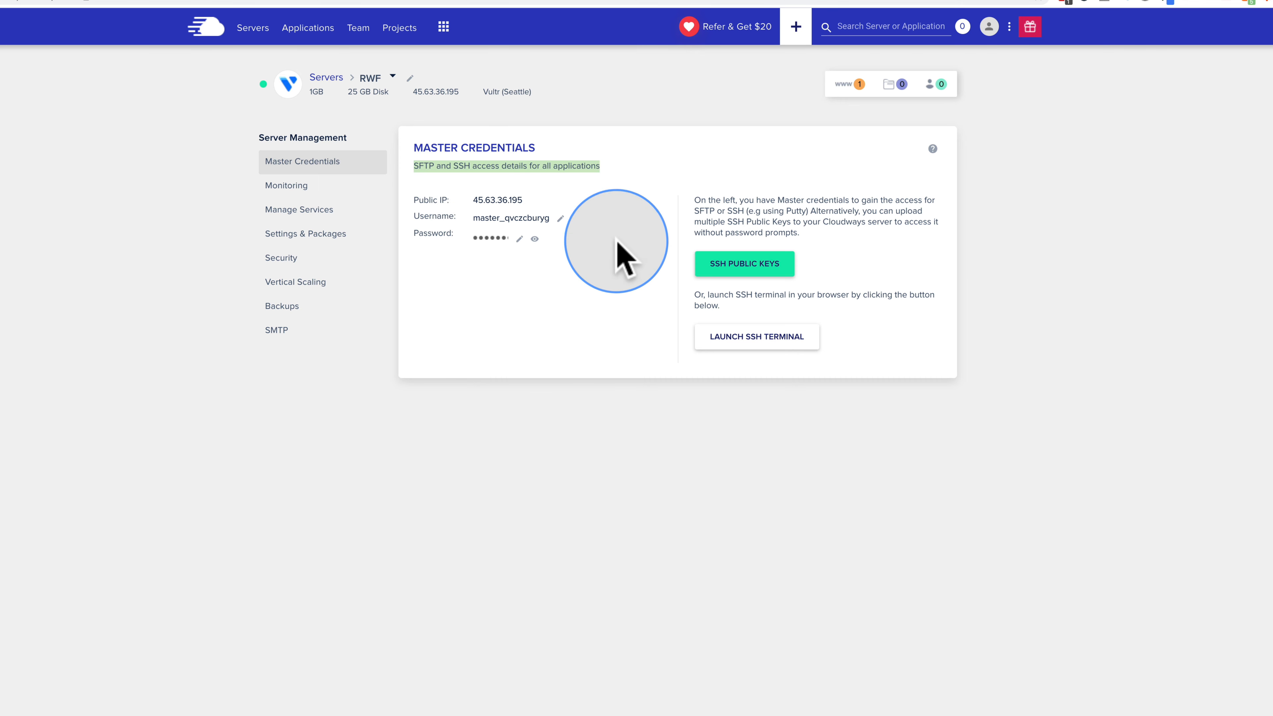
left_click(310, 188)
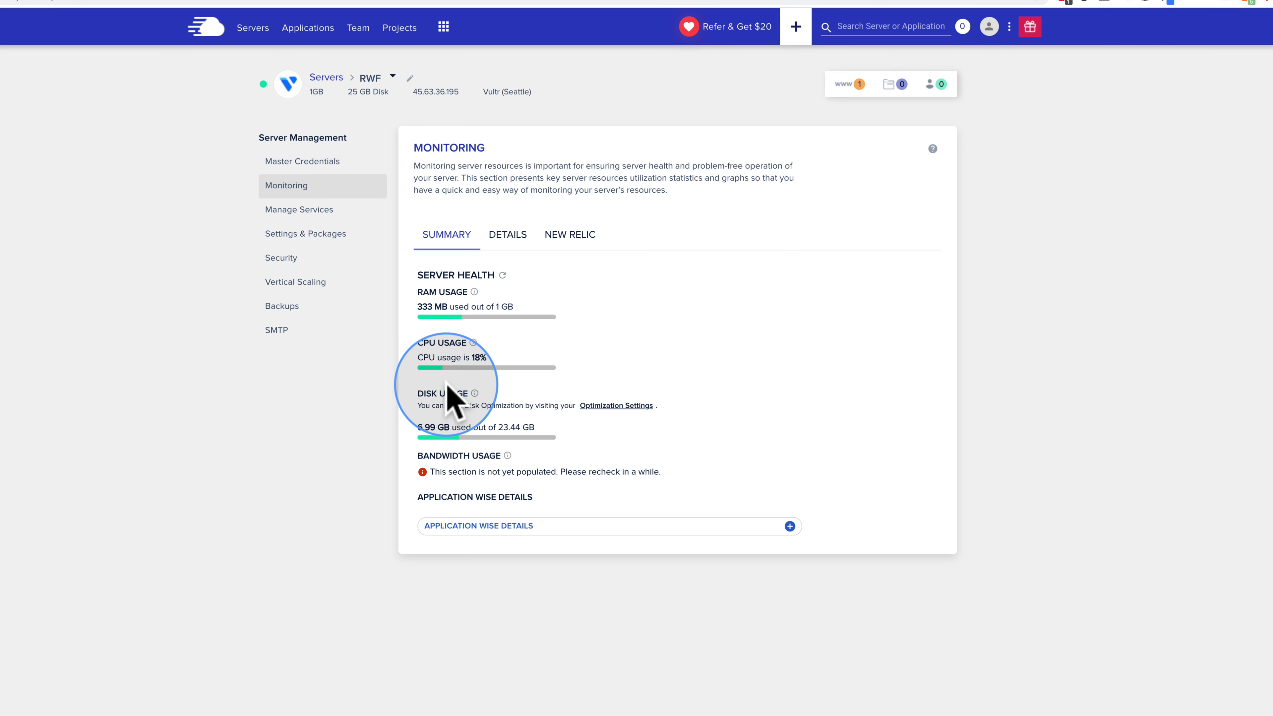
left_click_drag(536, 427, 494, 426)
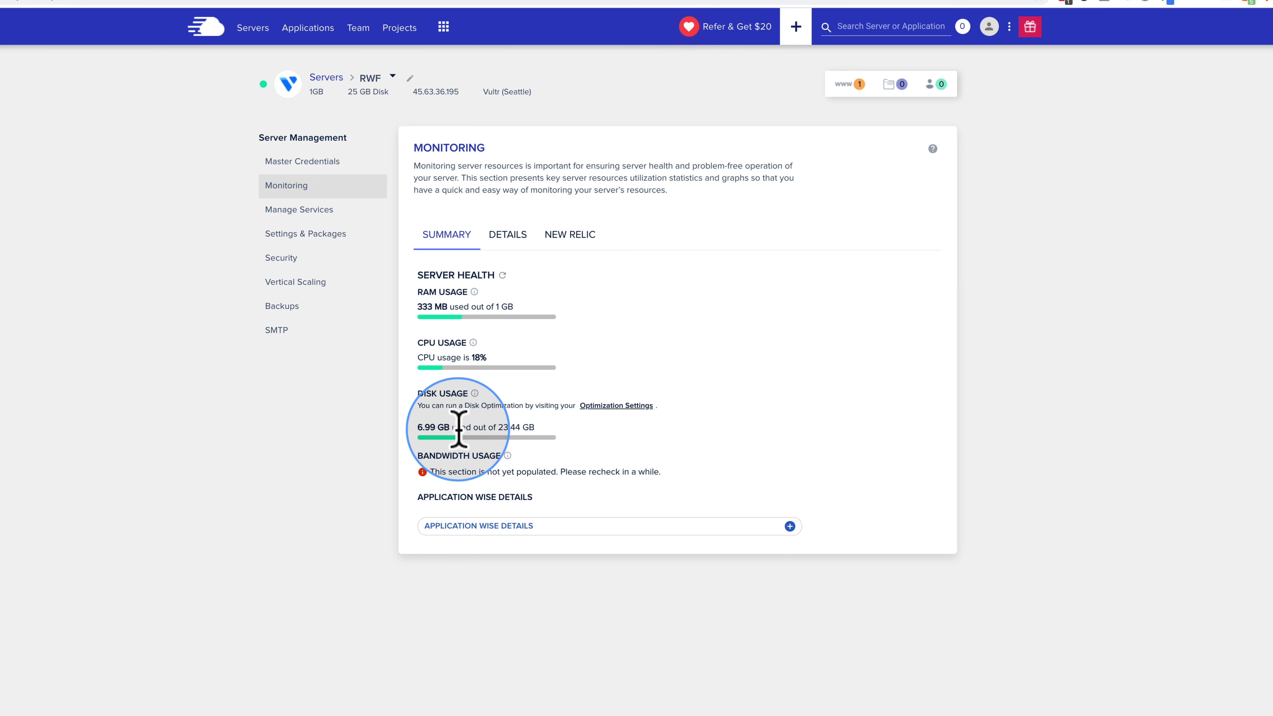
left_click_drag(450, 430, 419, 430)
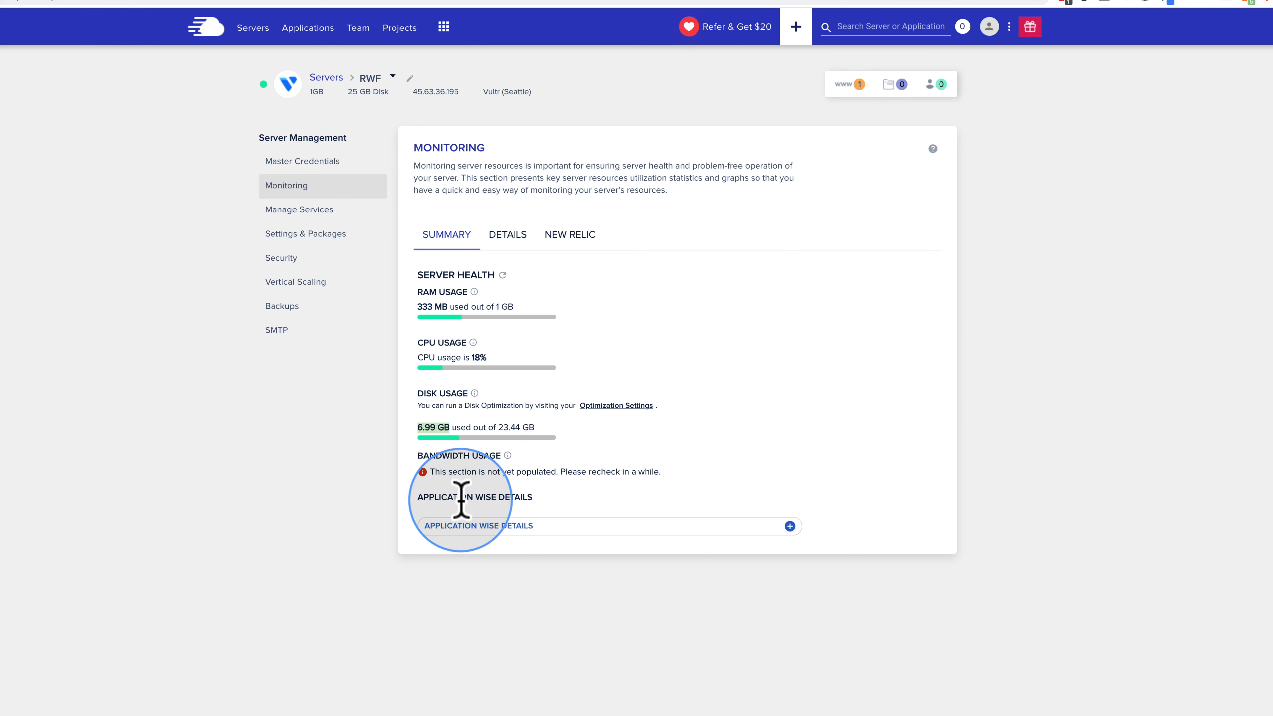
left_click(790, 525)
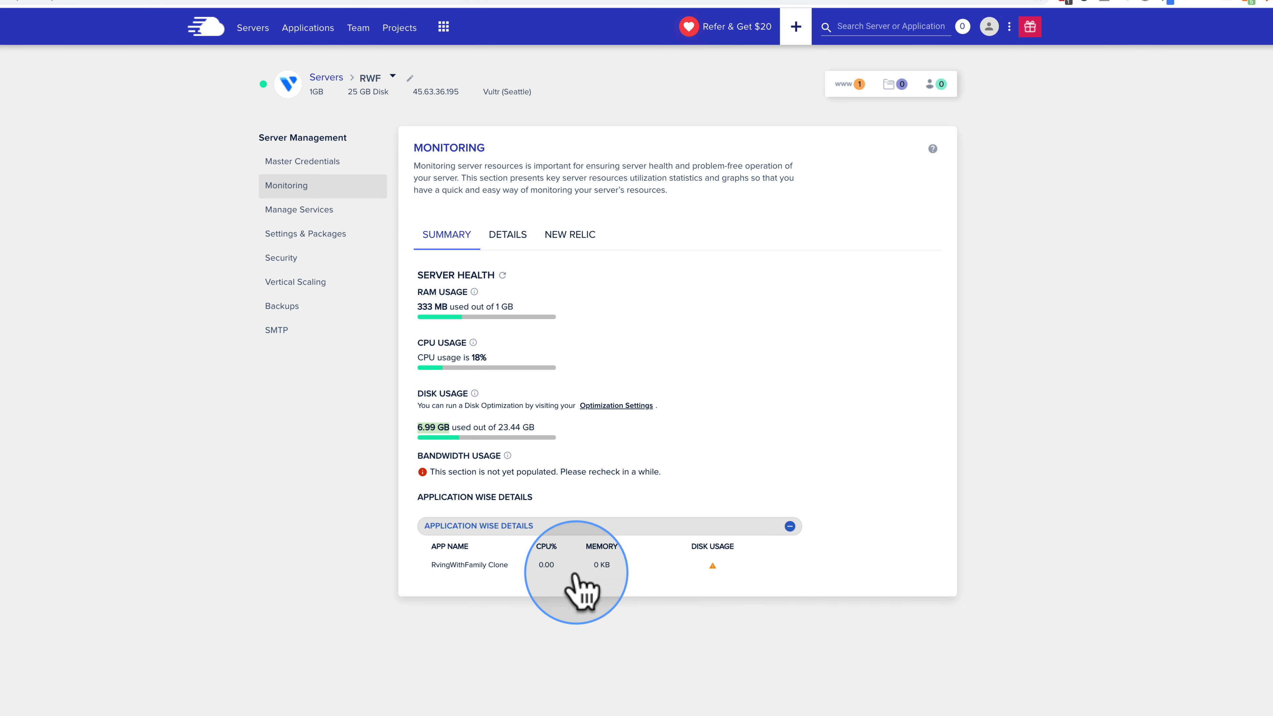
left_click(790, 527)
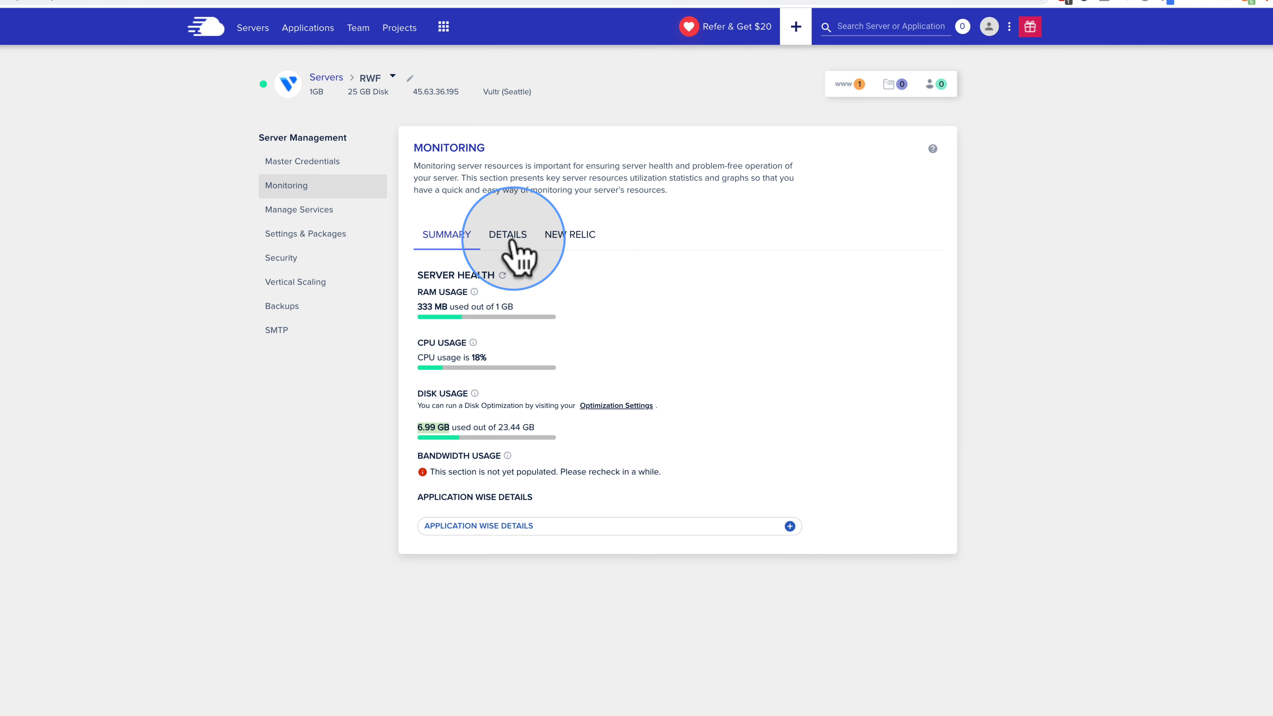
Step: Browse RWF's detailed graph metrics, keeping Idle CPU, then view the New Relic section
left_click(514, 241)
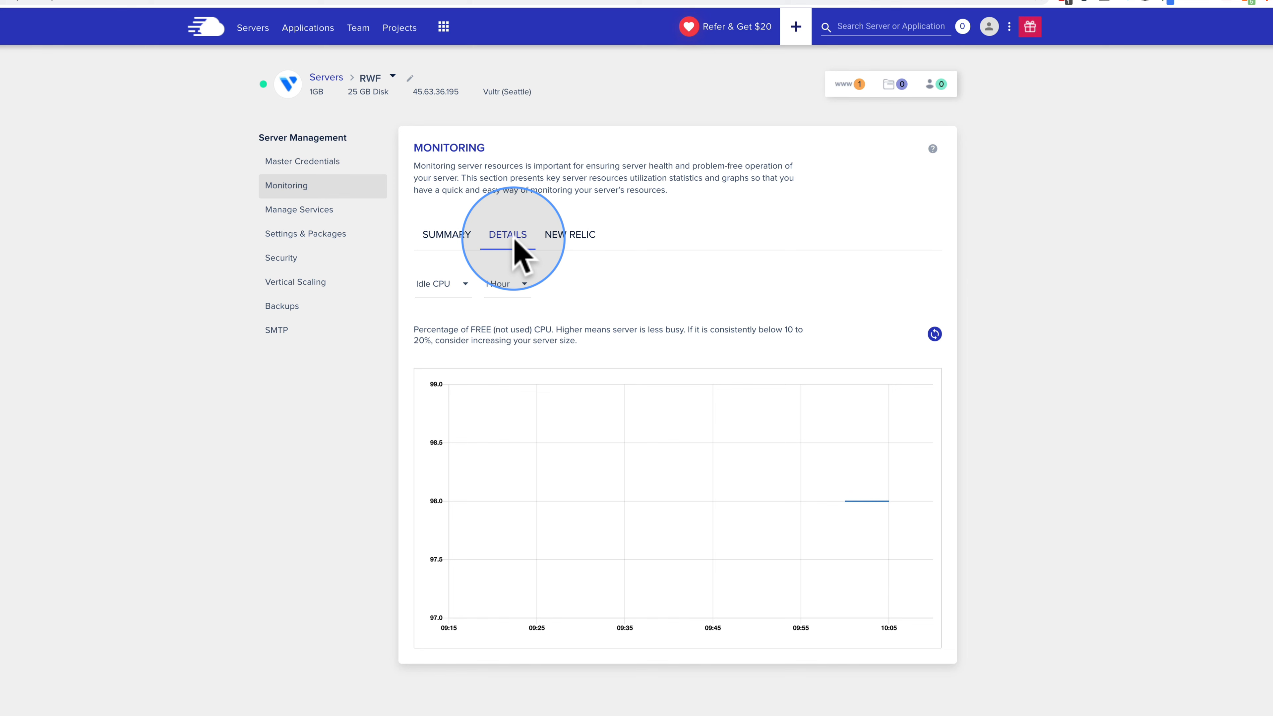
left_click(457, 291)
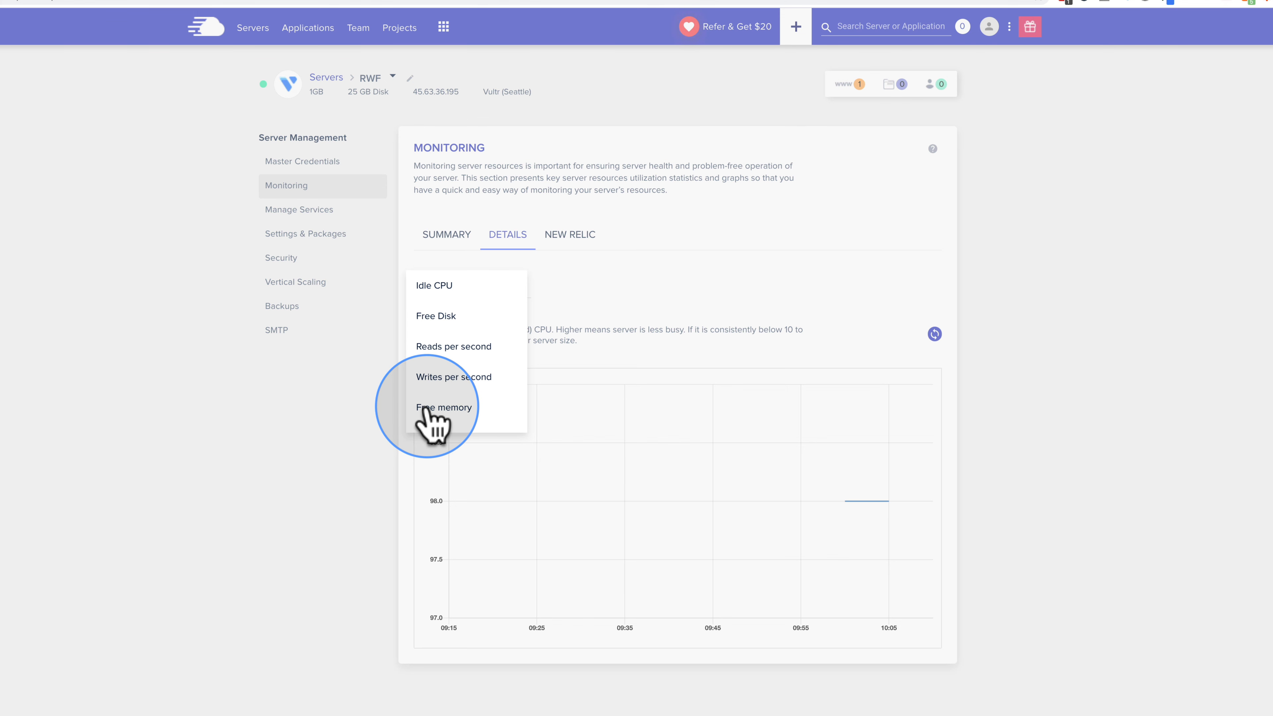
left_click(583, 326)
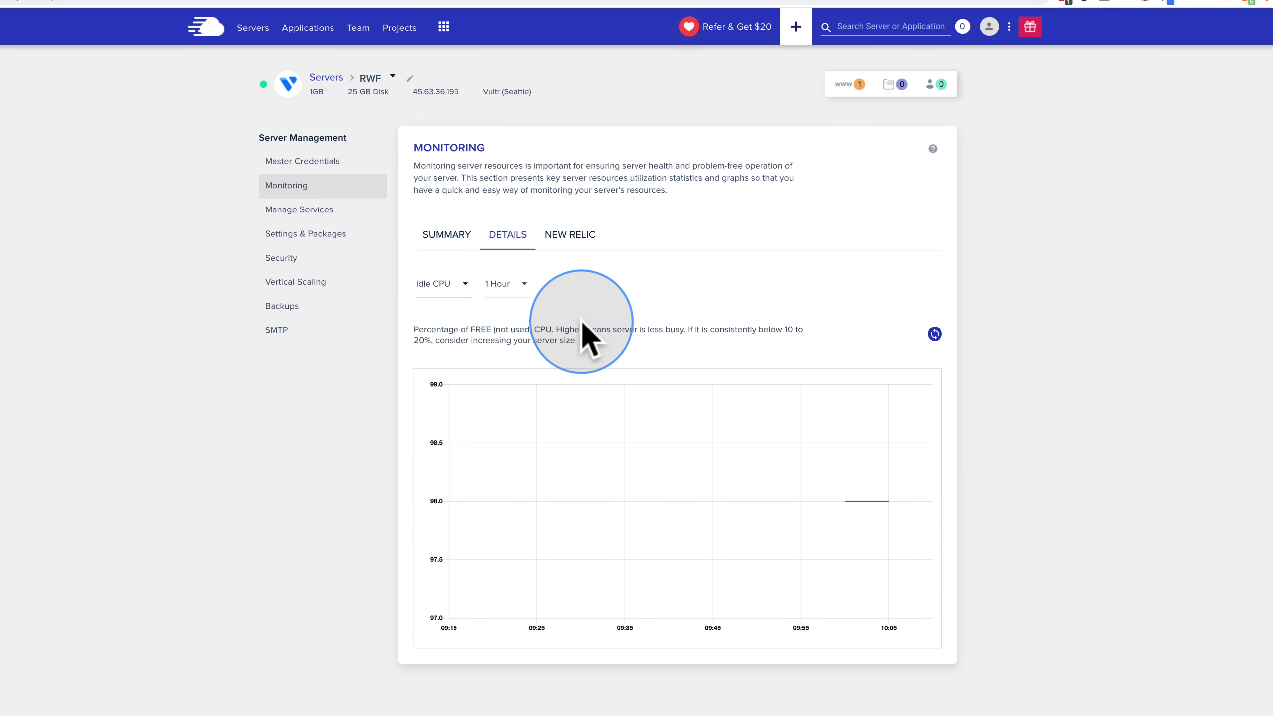
left_click(441, 284)
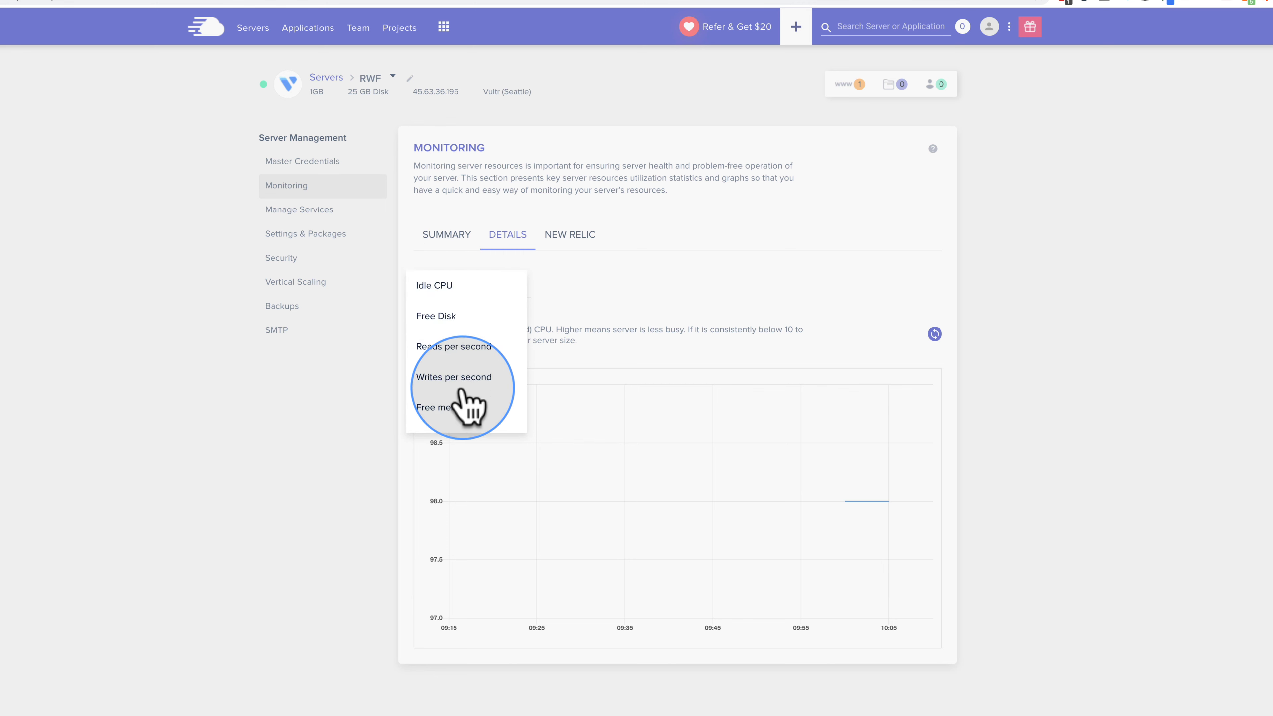
left_click(569, 327)
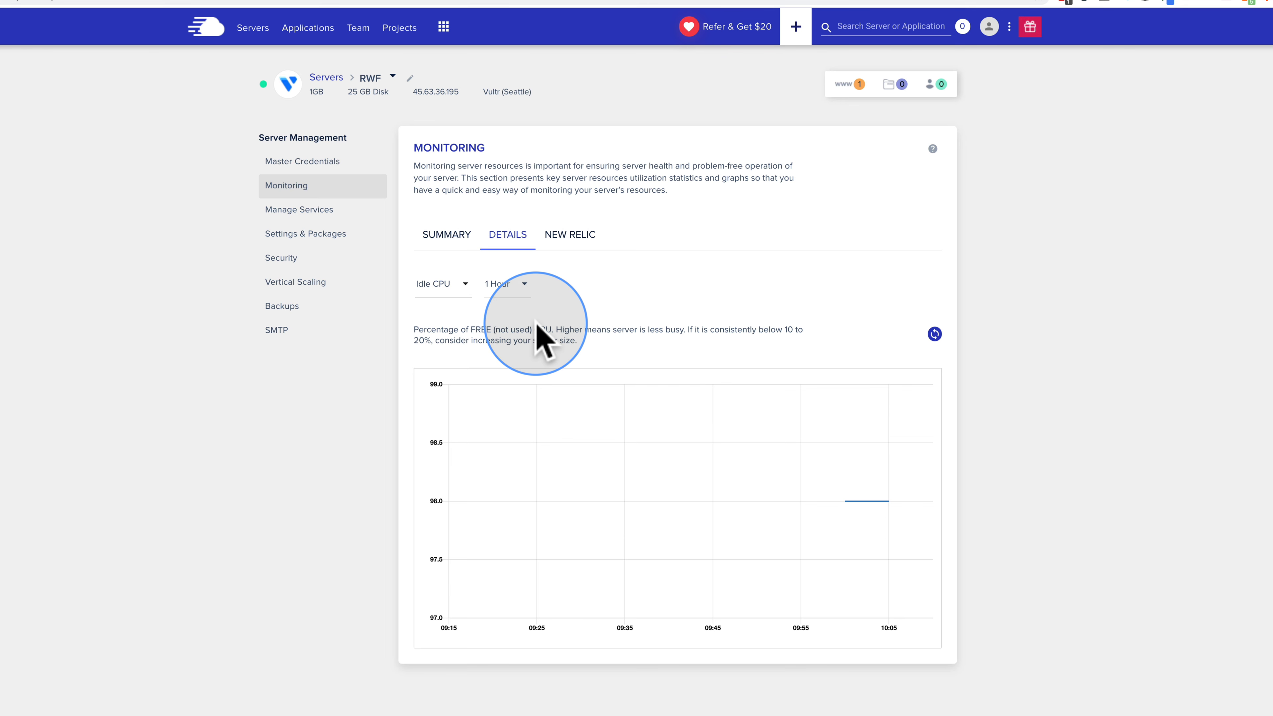
left_click(571, 243)
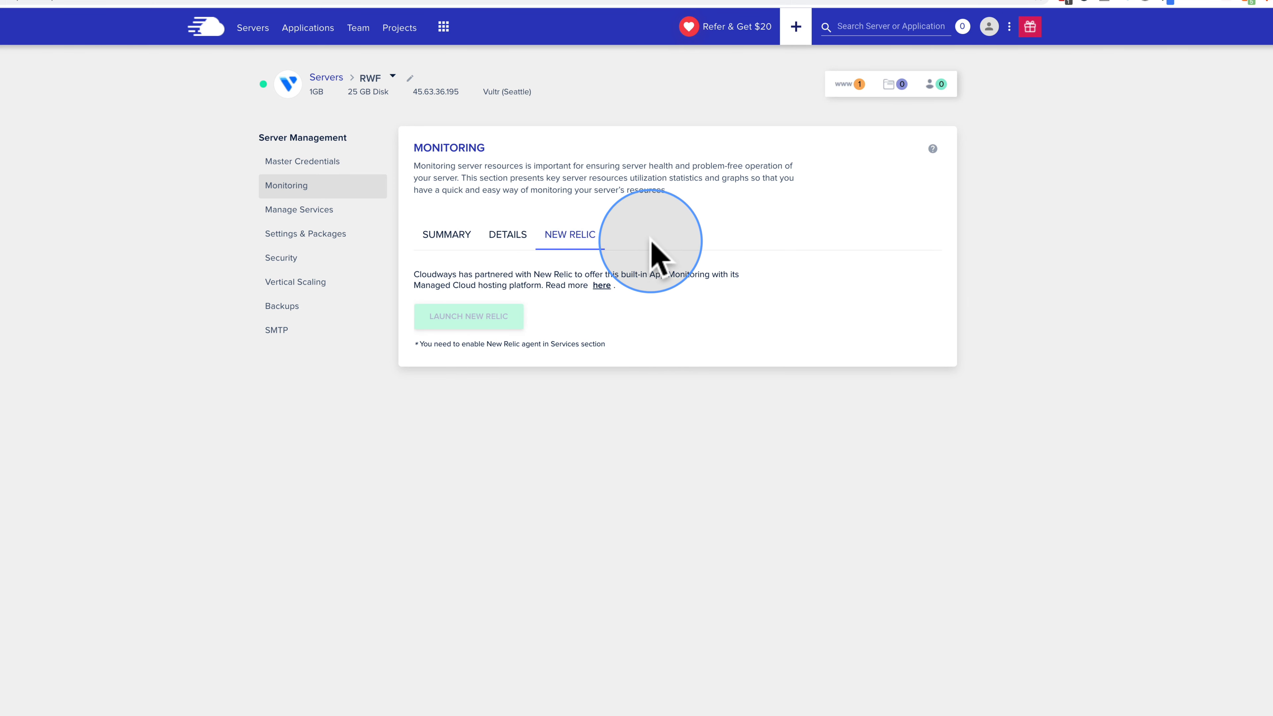
Step: Review RWF's running services, with New Relic stopped, then go to Settings & Packages
left_click(320, 215)
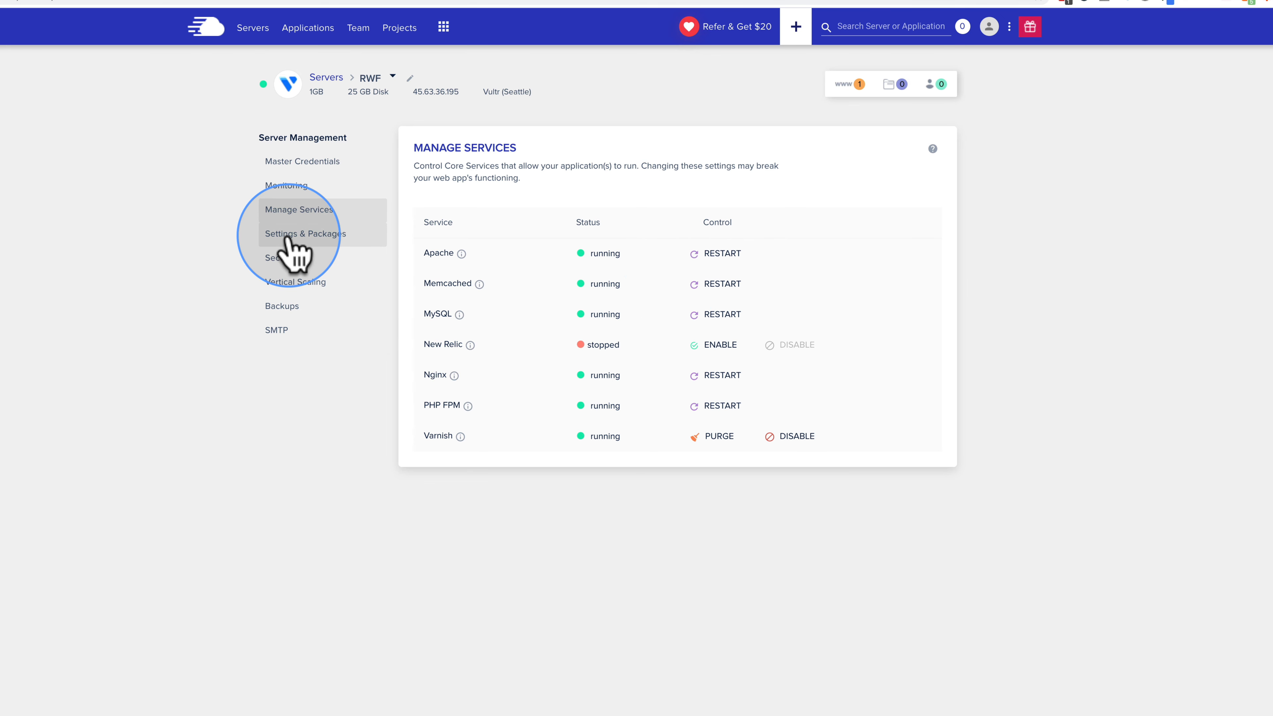
left_click(296, 248)
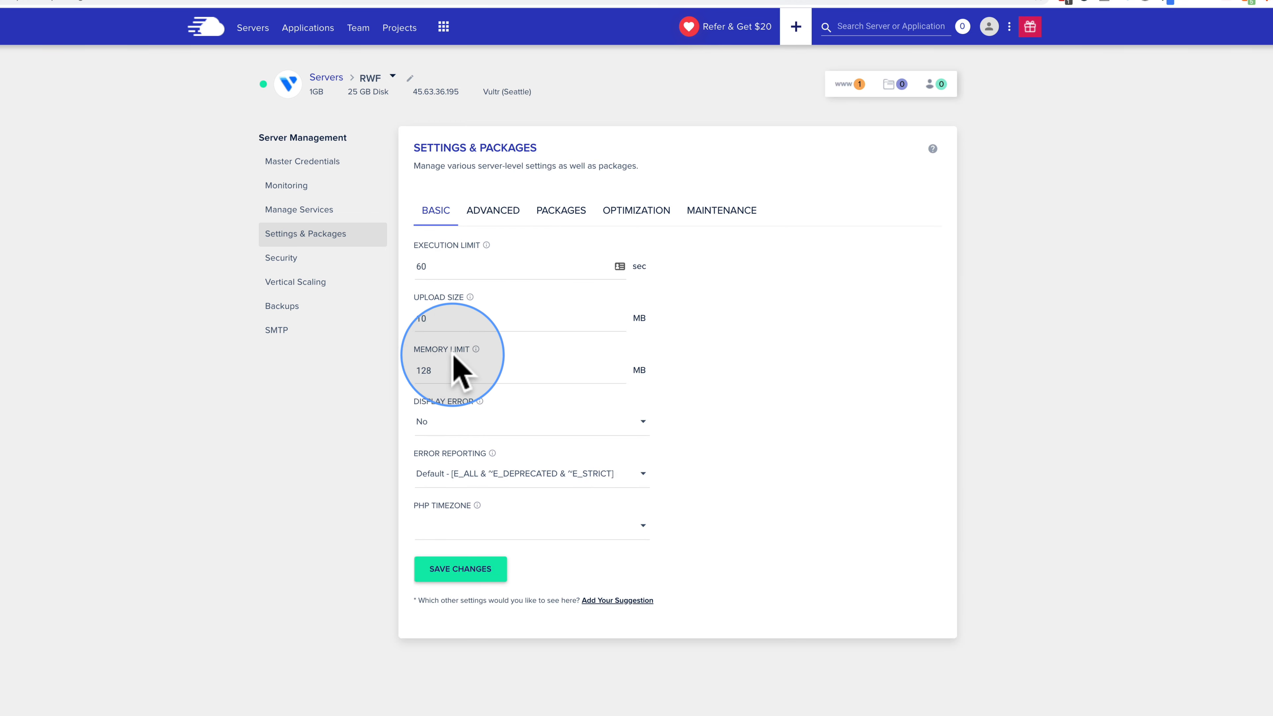
Step: Replace the 10 MB upload size with 3000 in RWF's basic settings
left_click_drag(415, 299, 469, 299)
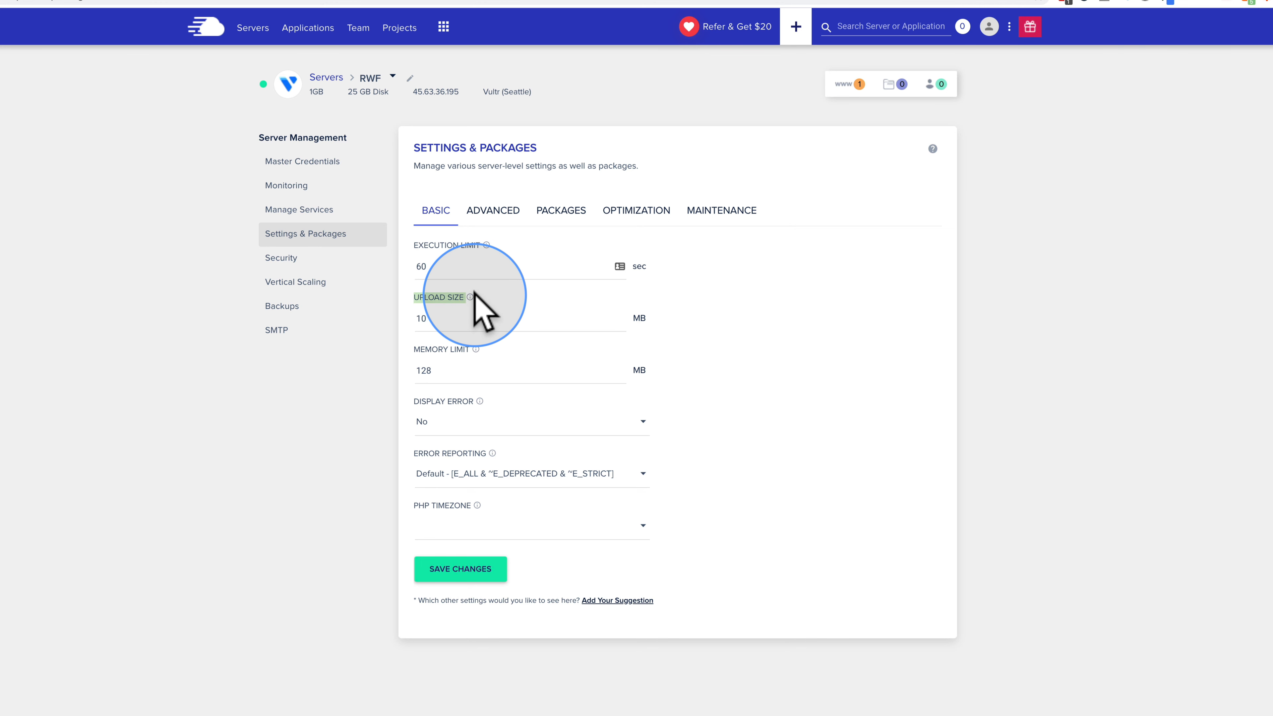
left_click(453, 322)
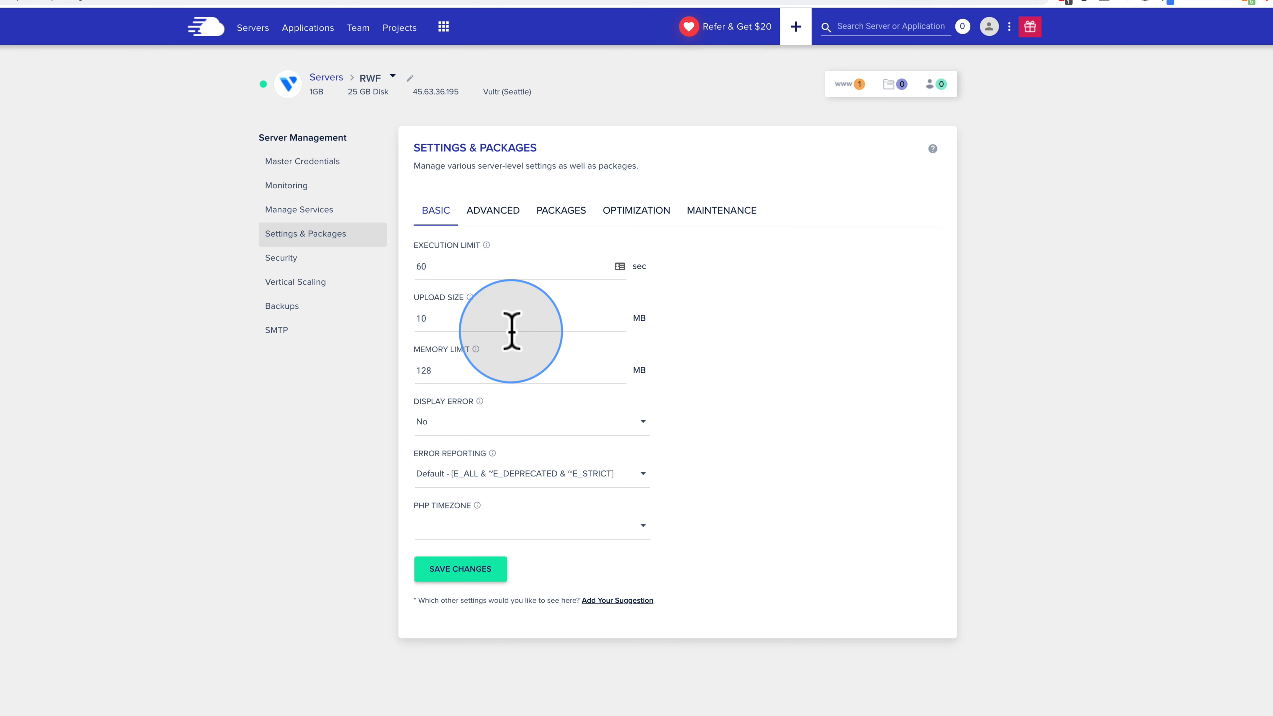
double_click(429, 321)
type("3")
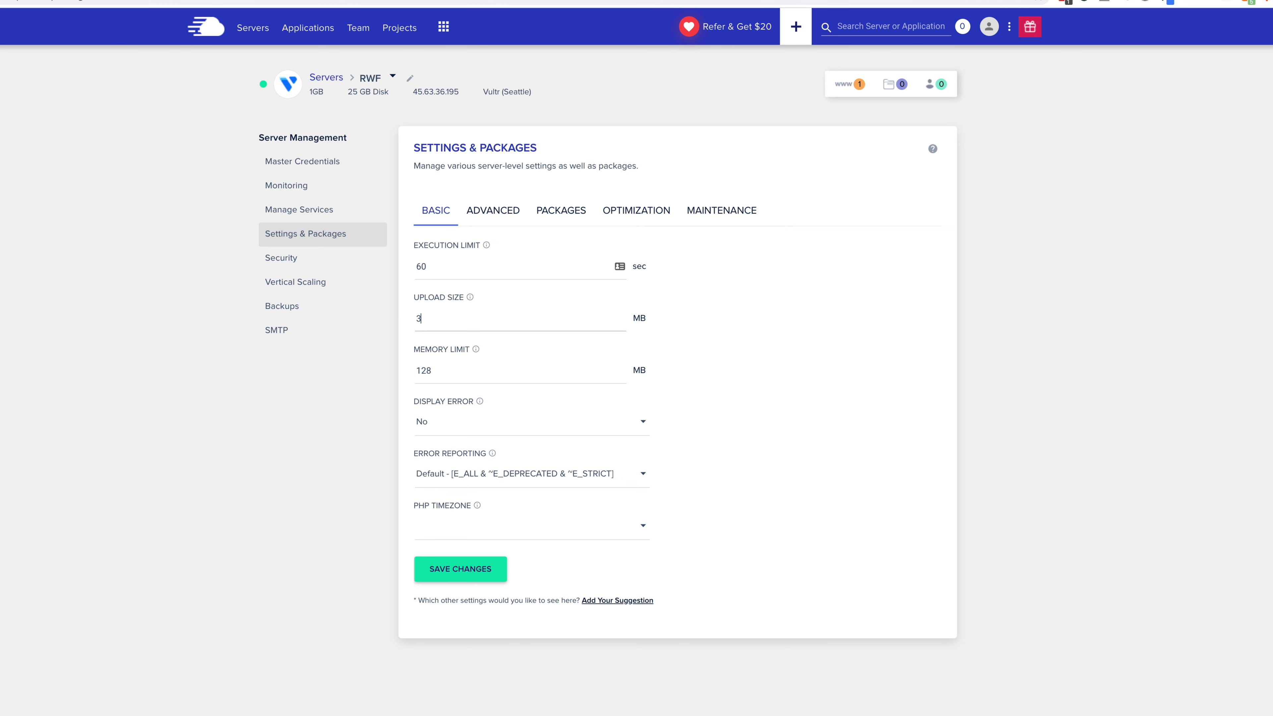
type("0")
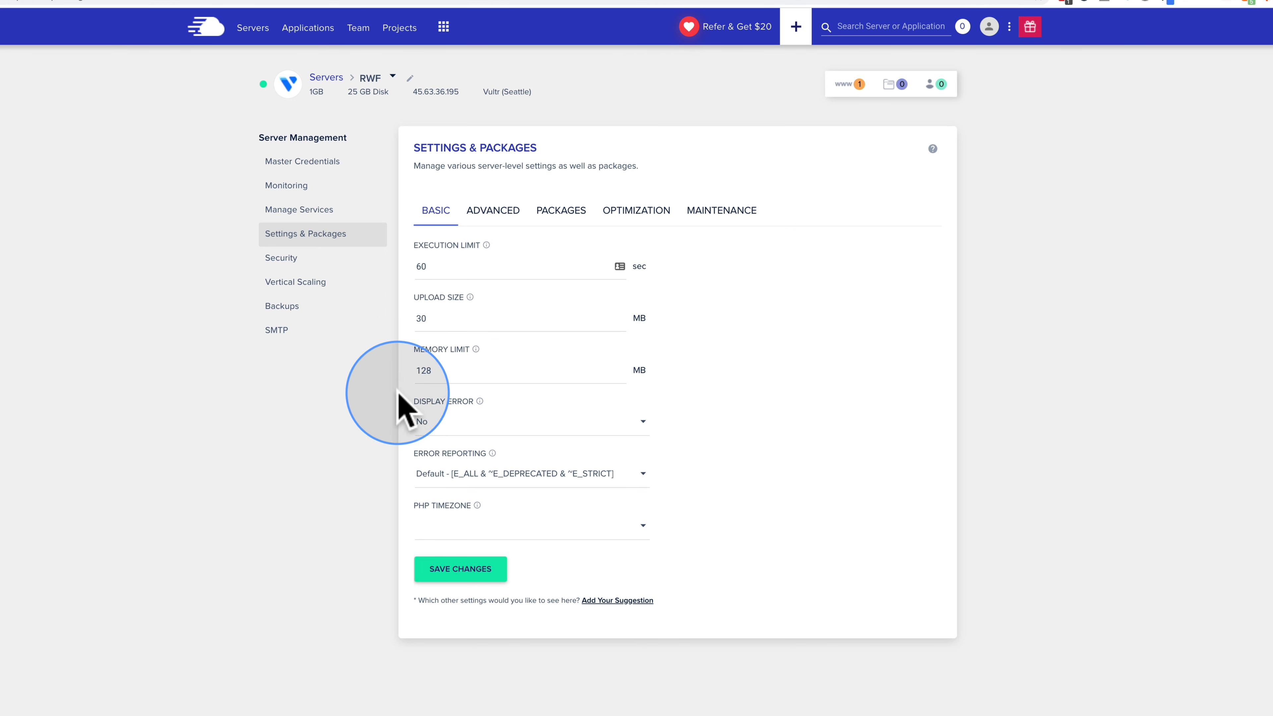
type("00")
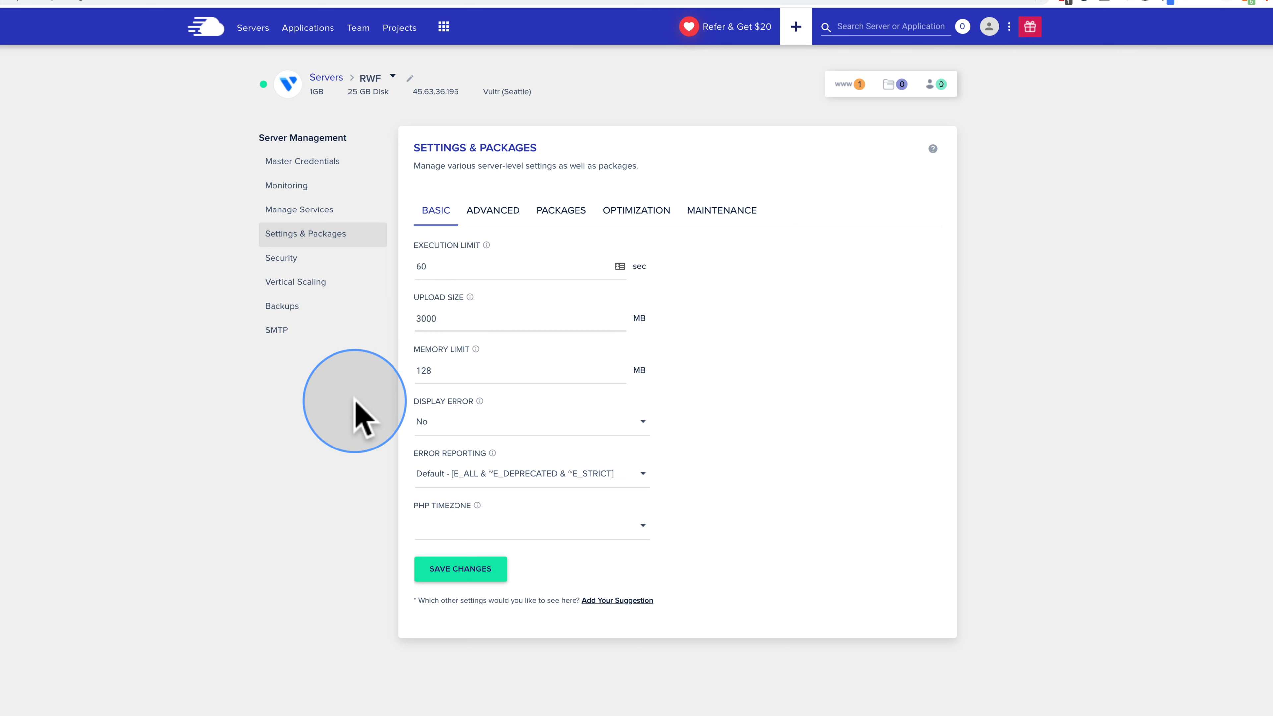
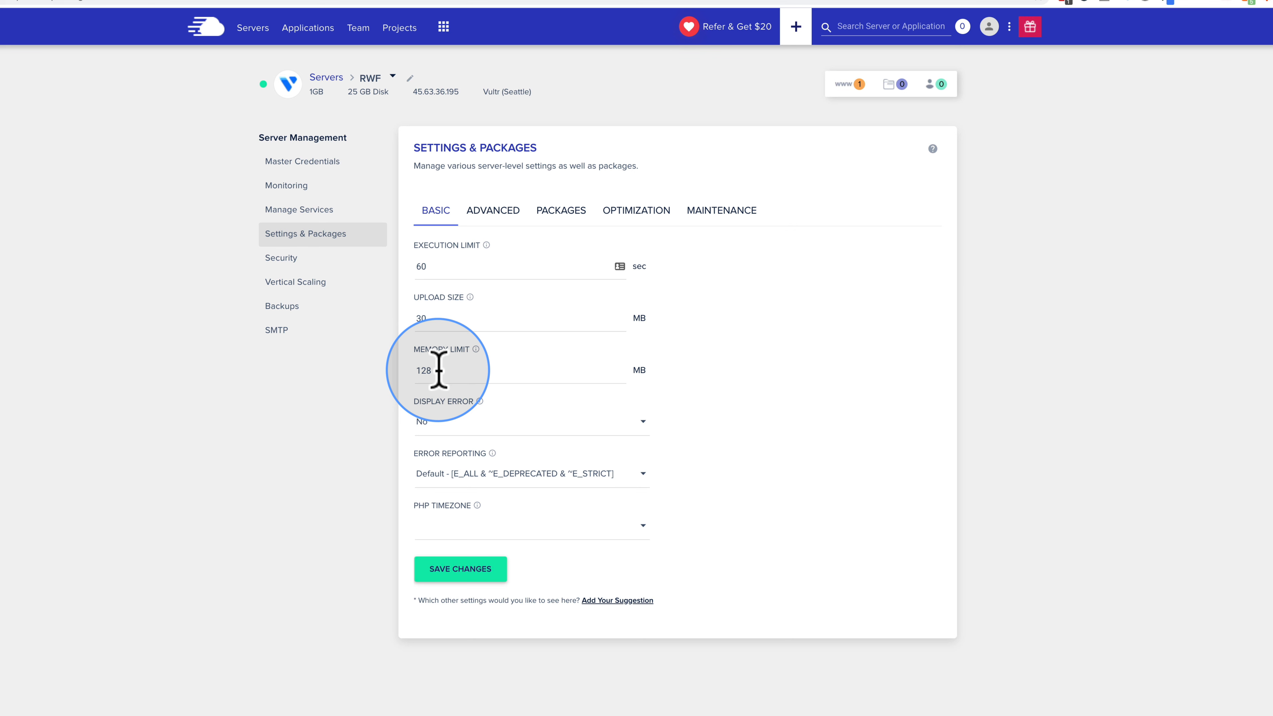
Step: Change the memory limit from 128 to 256 MB and keep Display Error set to No
double_click(425, 370)
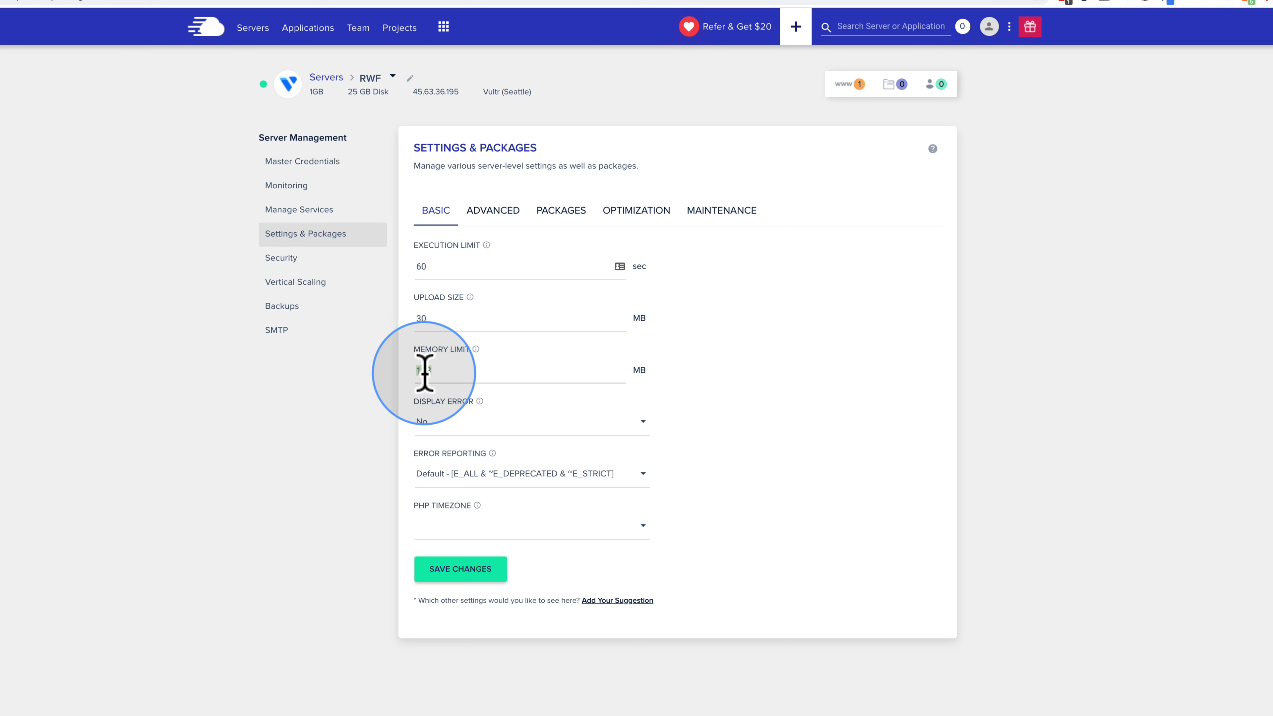
type("256")
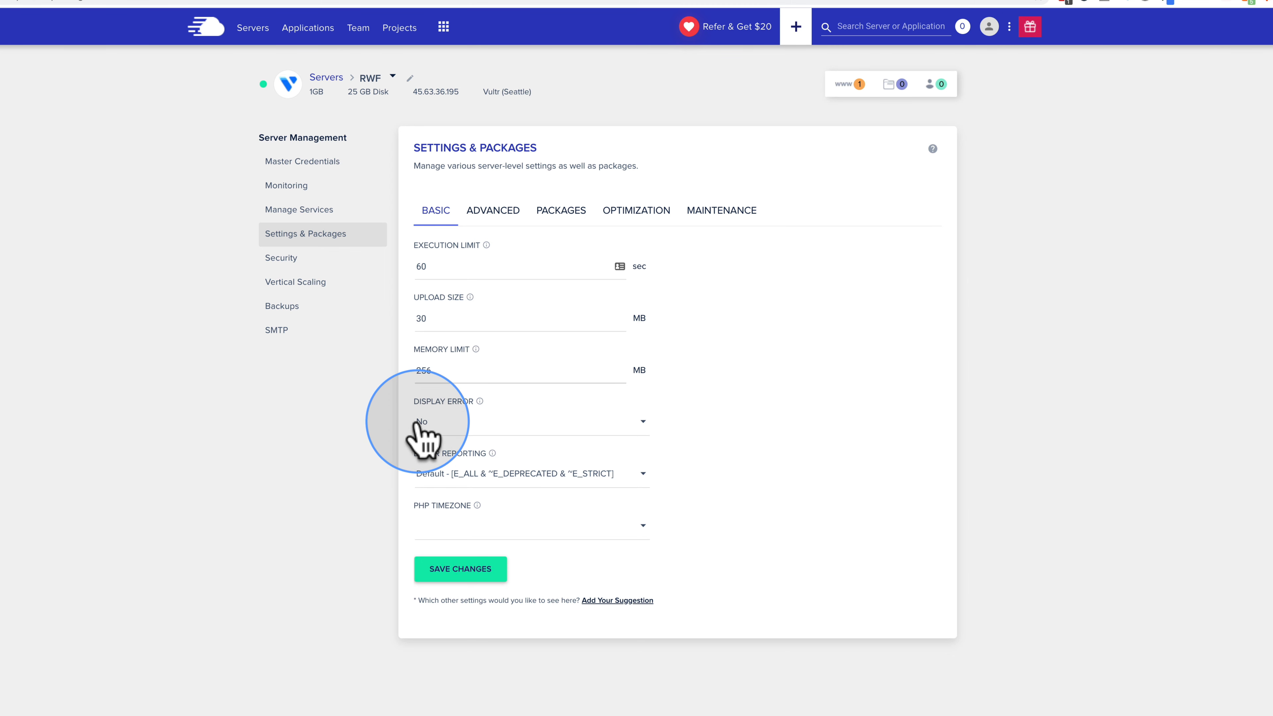
left_click(421, 433)
left_click(381, 454)
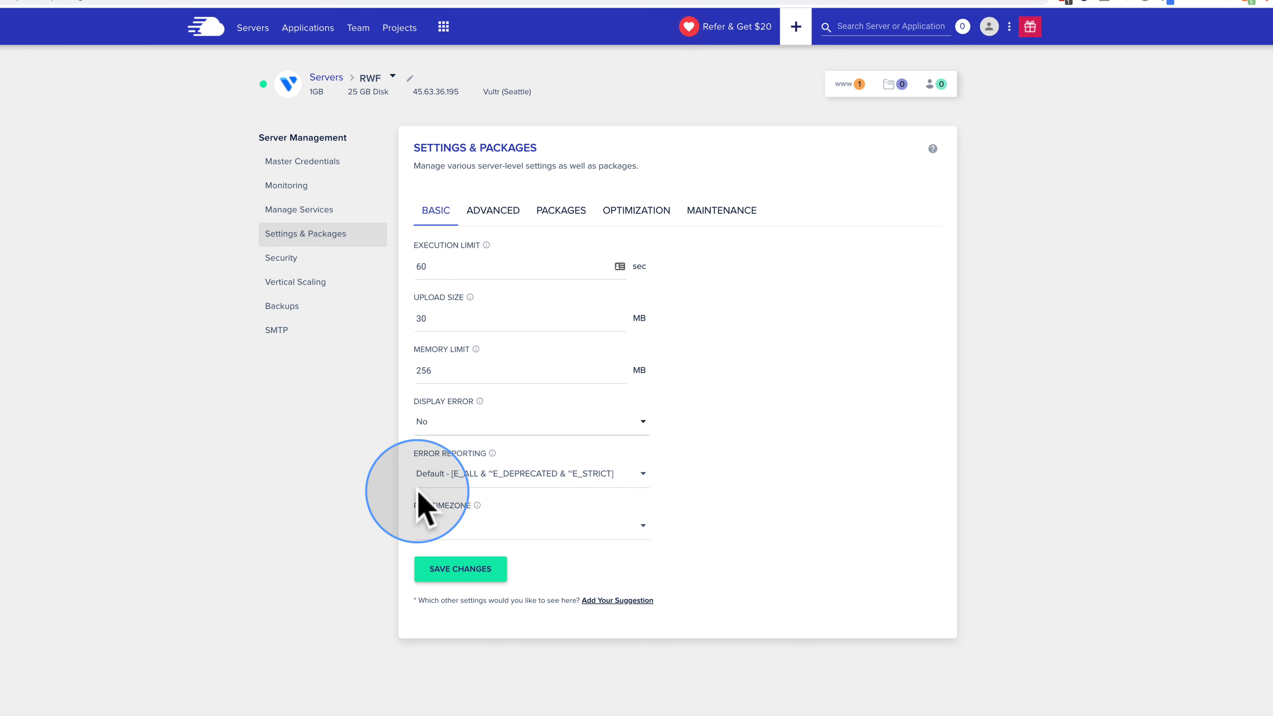
Step: Keep error reporting at Default, choose Pacific Time (US & Canada) as PHP timezone, and save
left_click(461, 477)
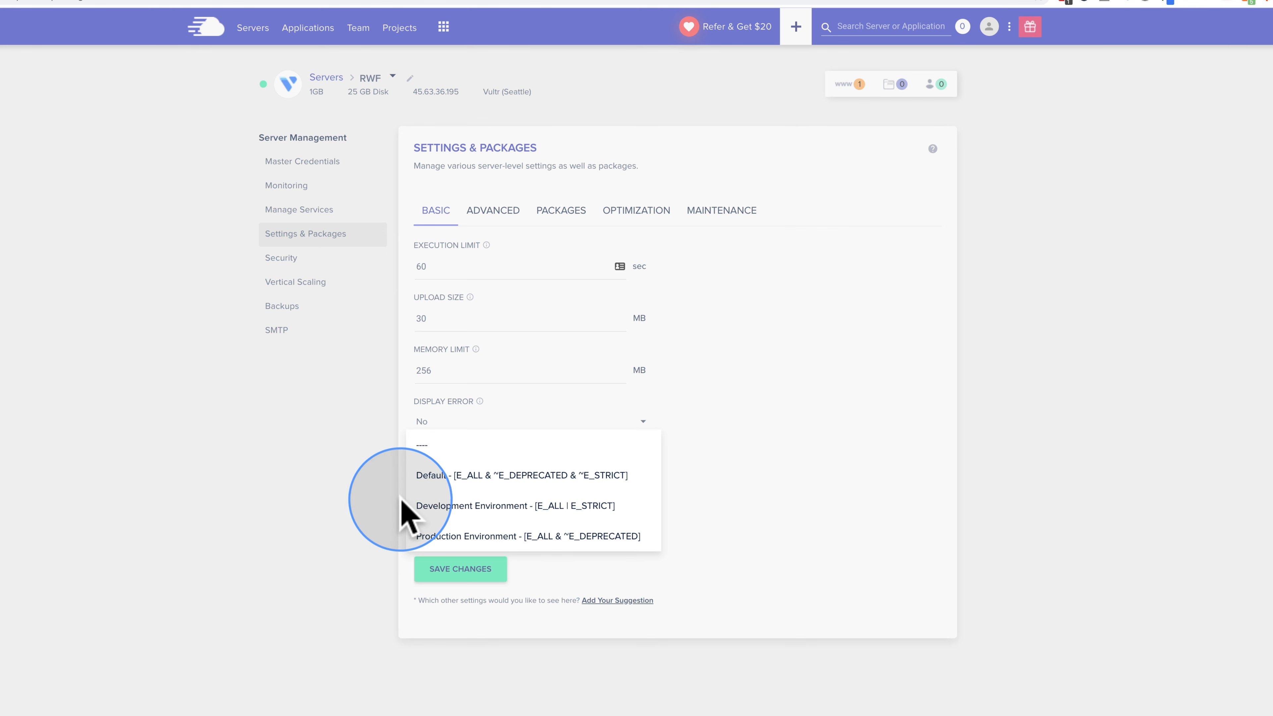
left_click(381, 509)
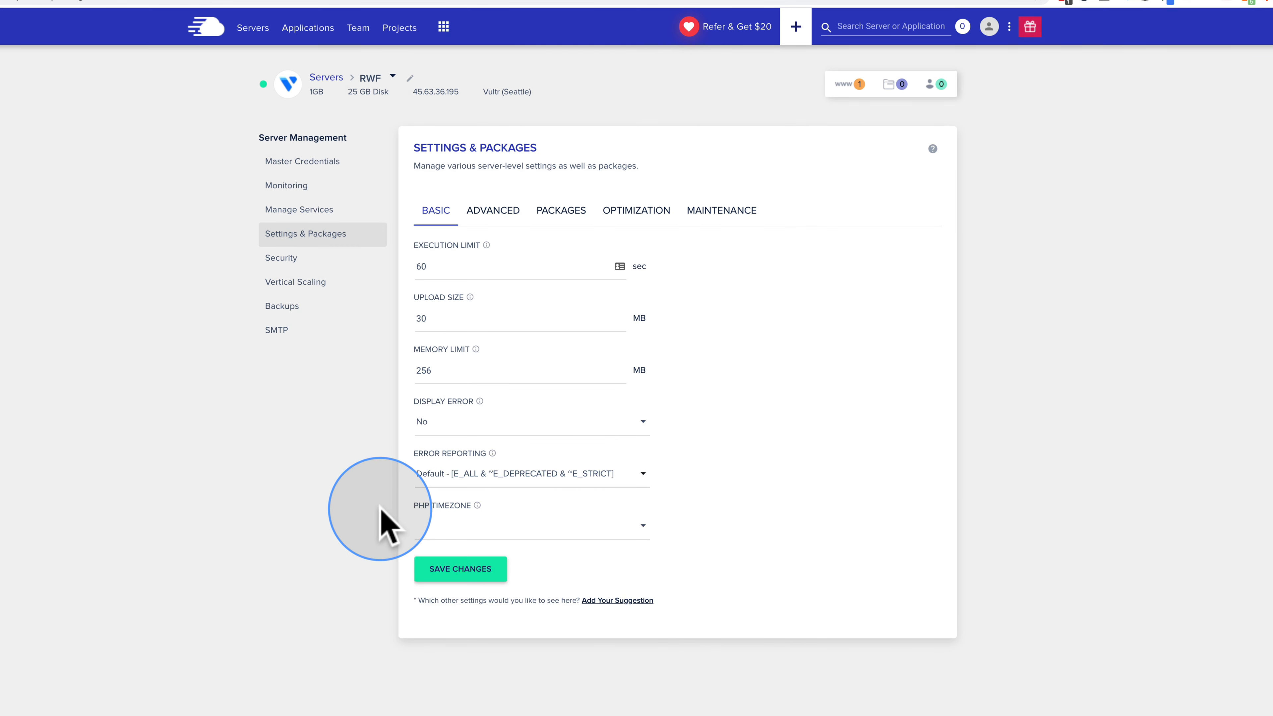
left_click(483, 530)
scroll(485, 602, "down", 3)
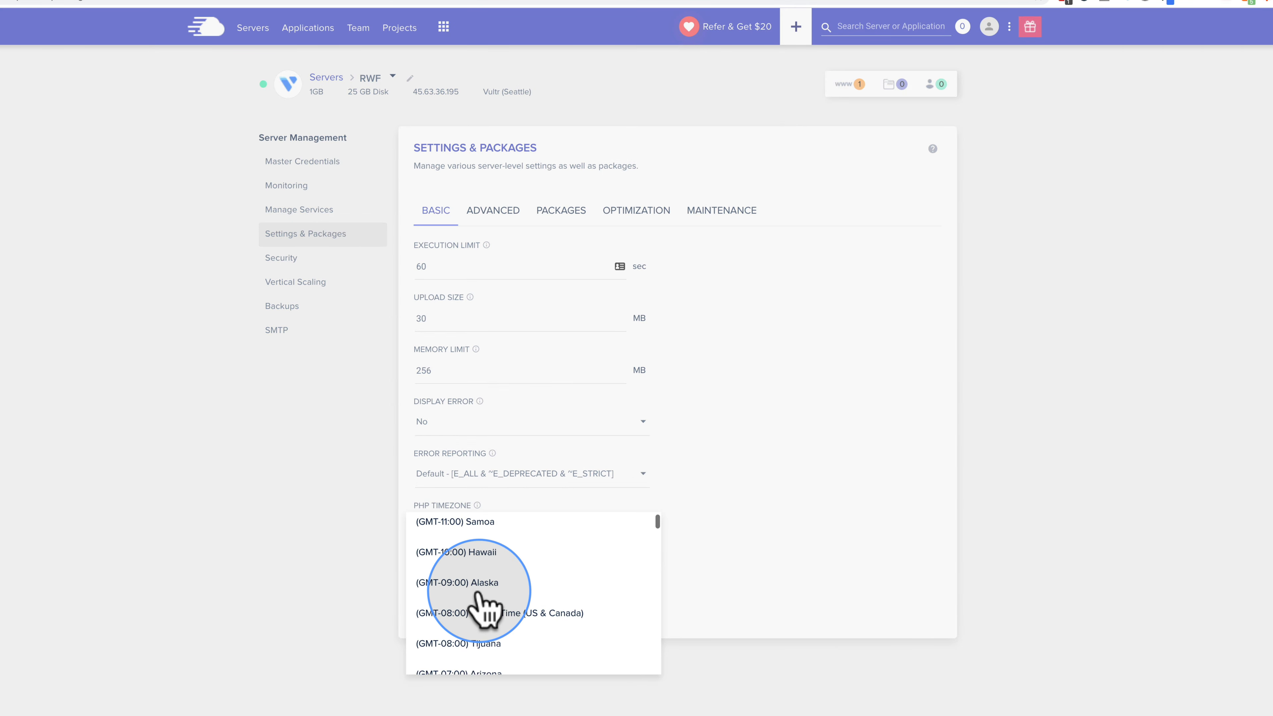
left_click(492, 582)
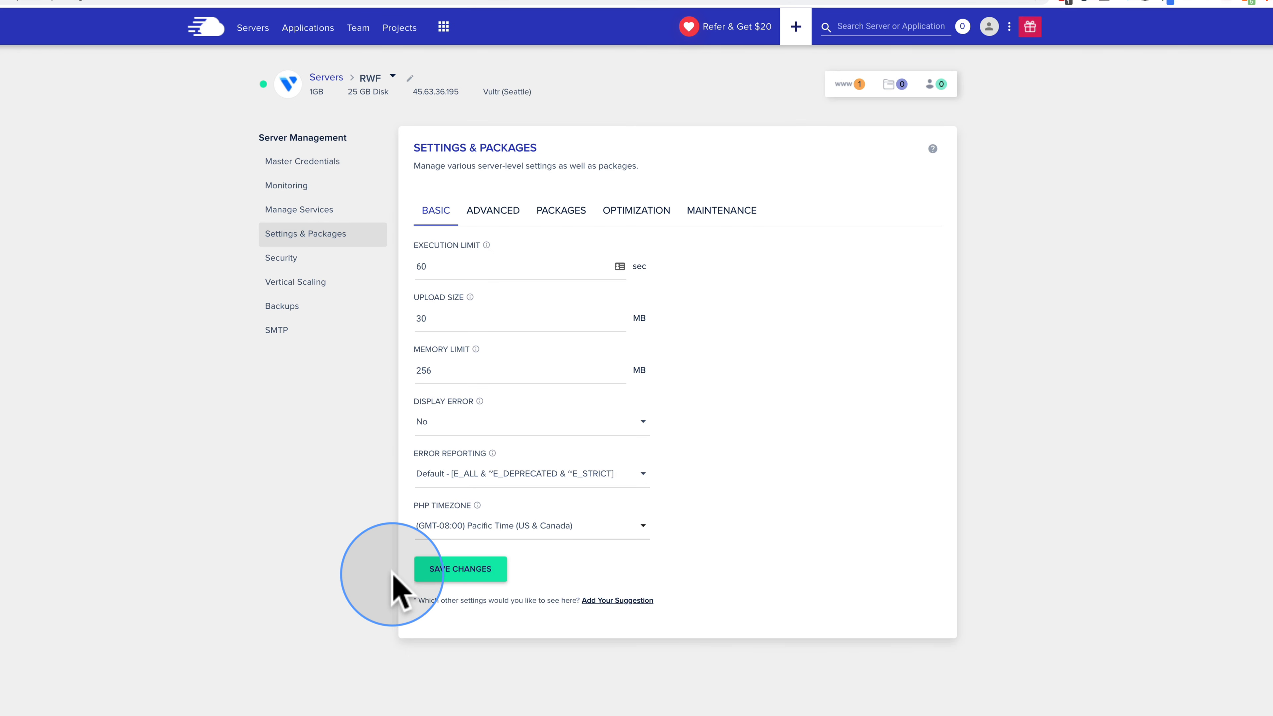
left_click(462, 571)
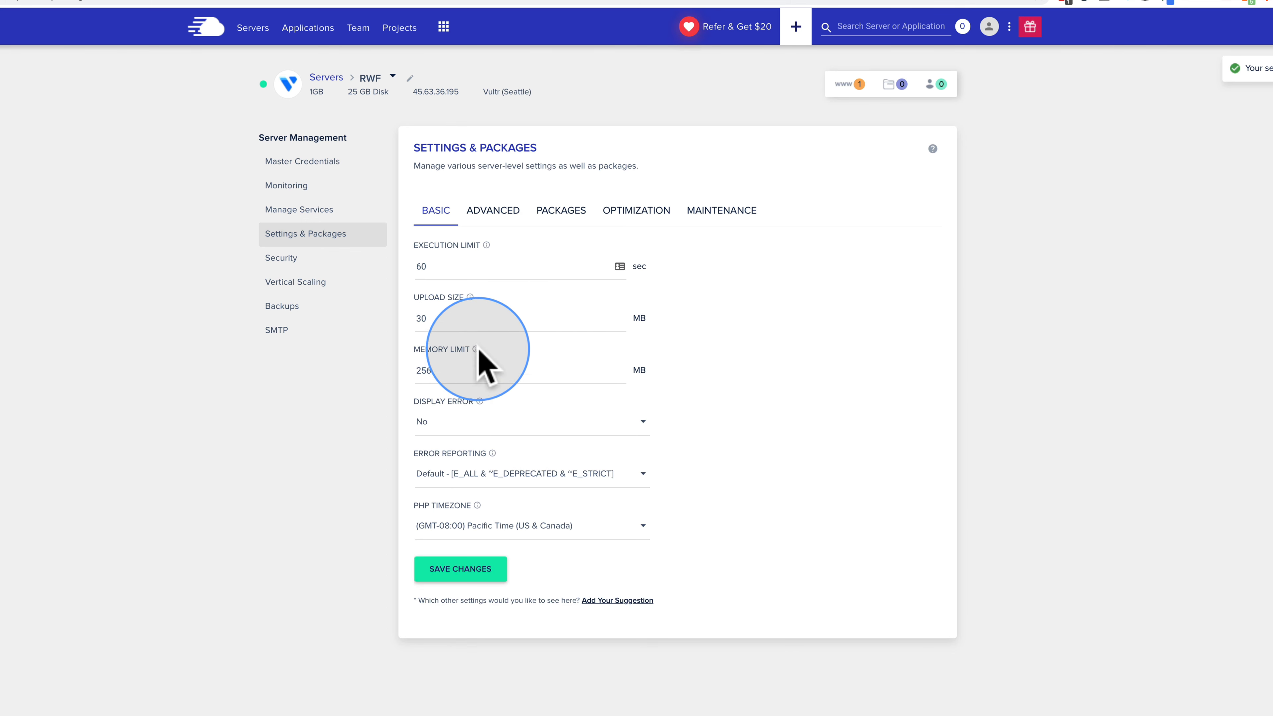
mouse_move(476, 350)
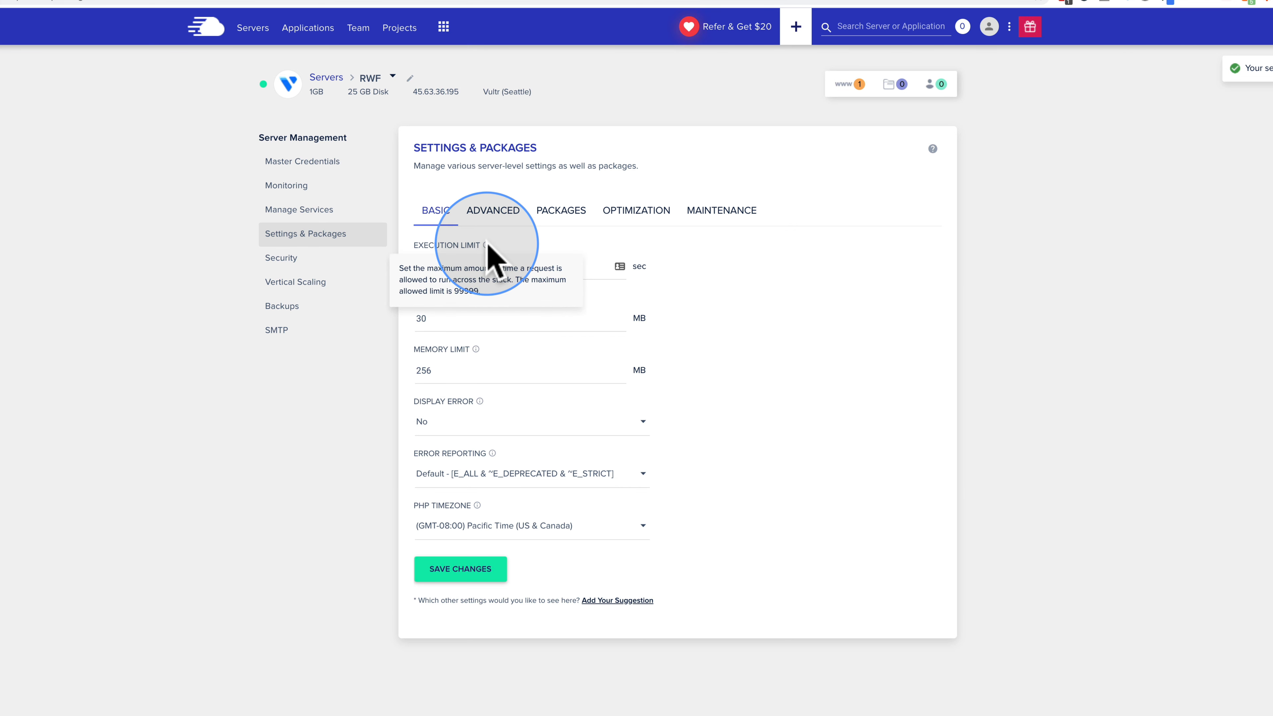
mouse_move(480, 403)
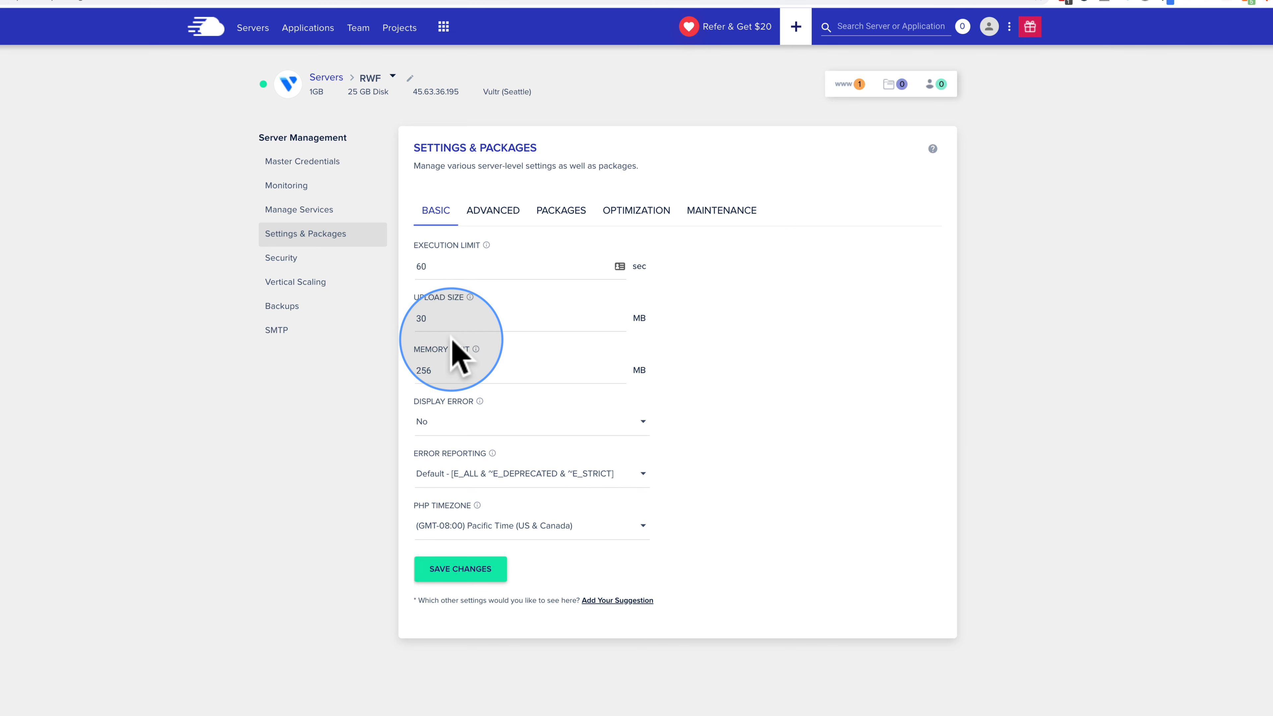
Step: In the Advanced settings, leave max input variables unchanged at 2500
left_click(500, 214)
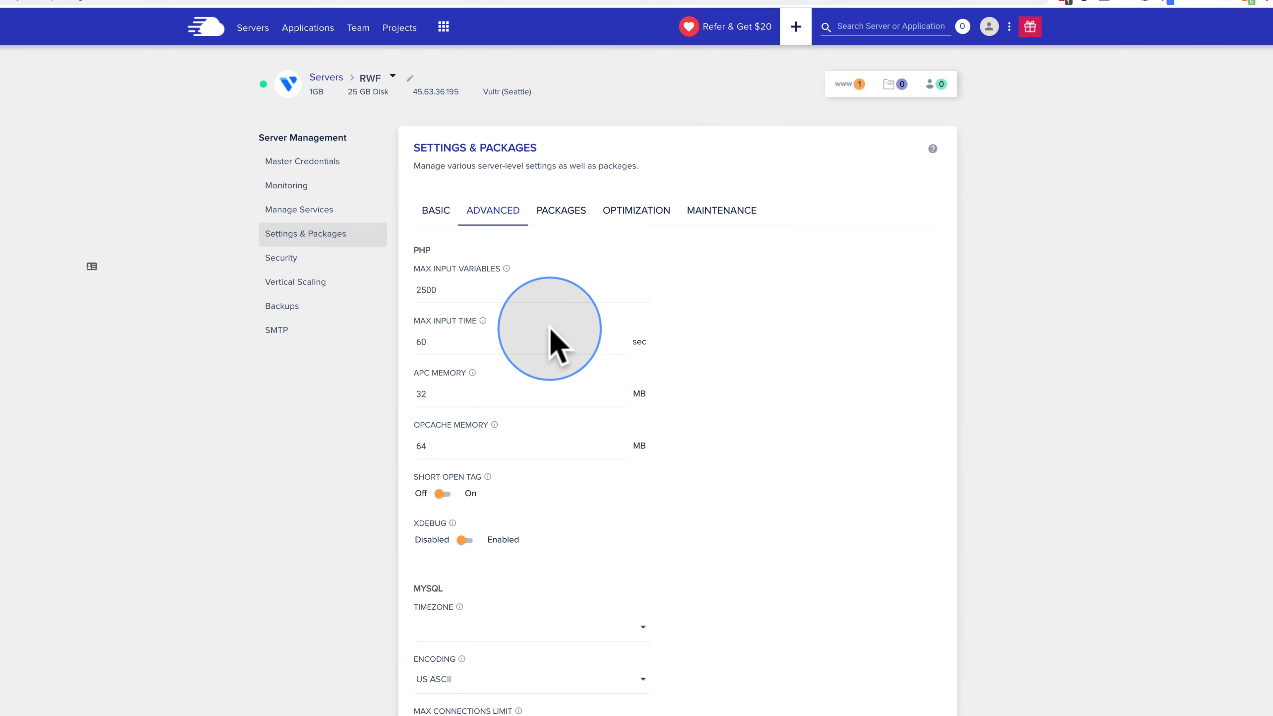
double_click(429, 290)
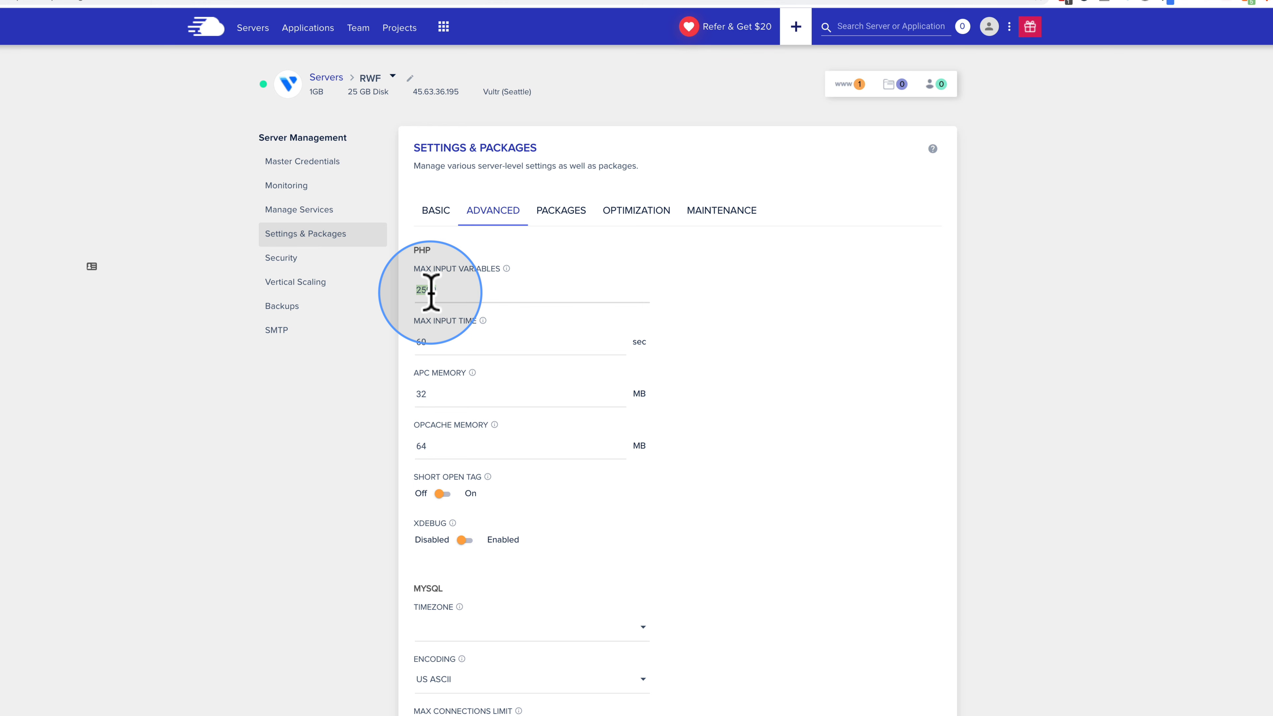
left_click(381, 422)
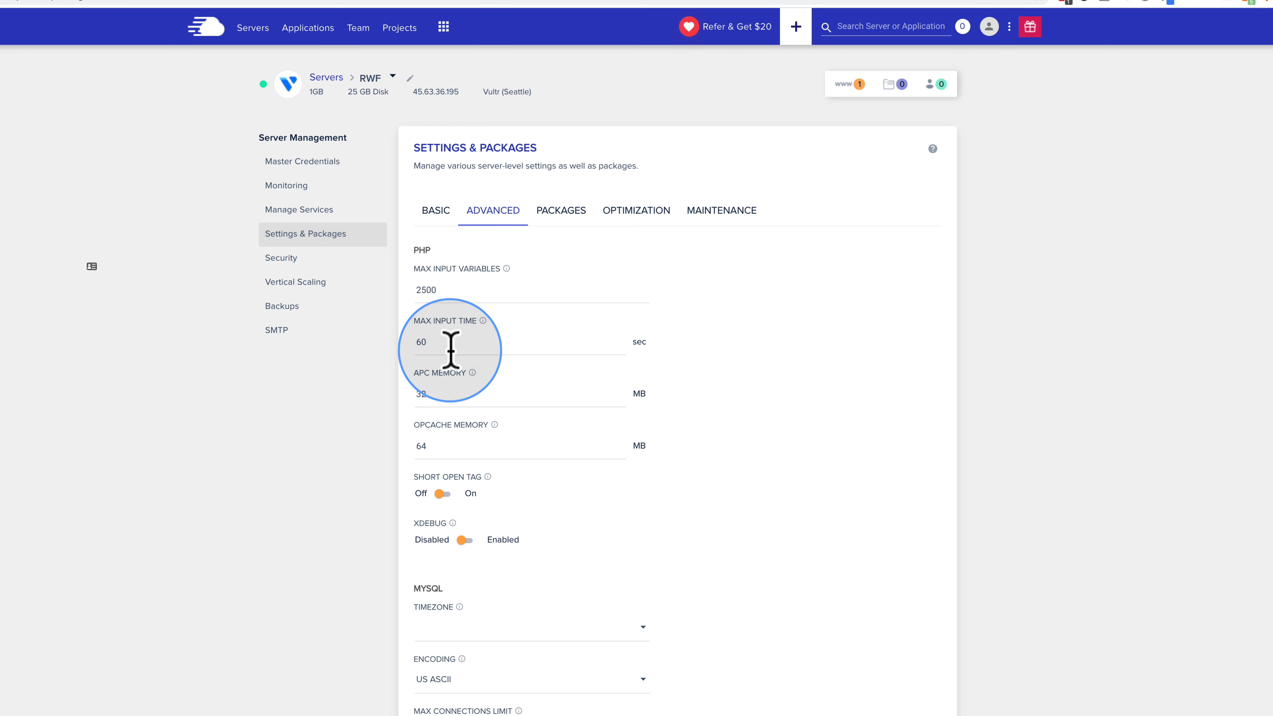
scroll(451, 349, "down", 3)
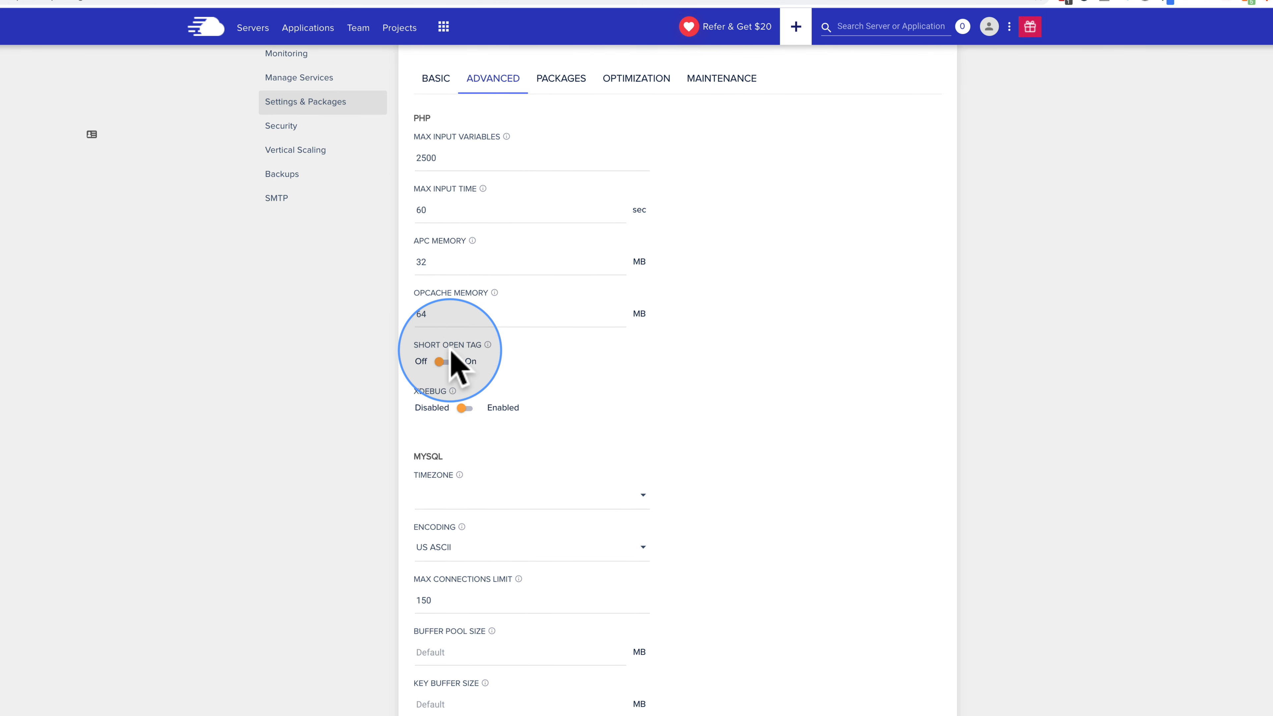
scroll(454, 361, "down", 1)
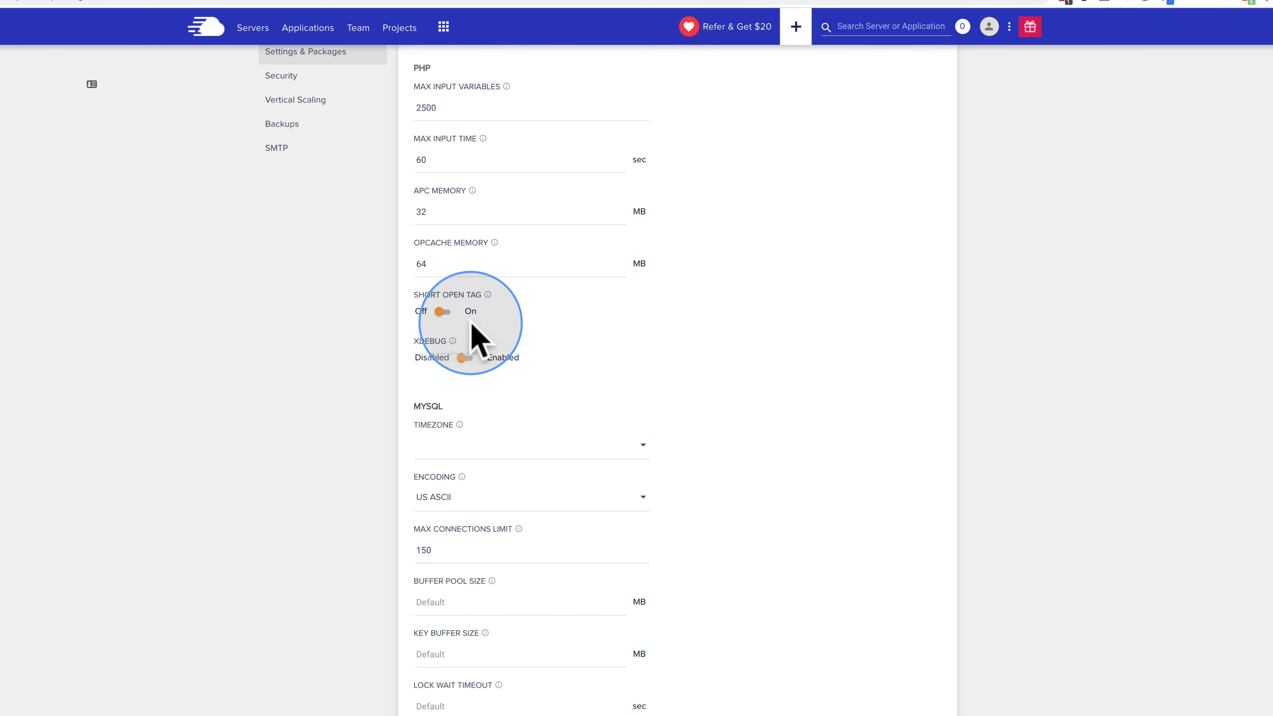
Step: Set the MySQL timezone to Pacific Time (US & Canada), save, and view the installed packages
mouse_move(488, 295)
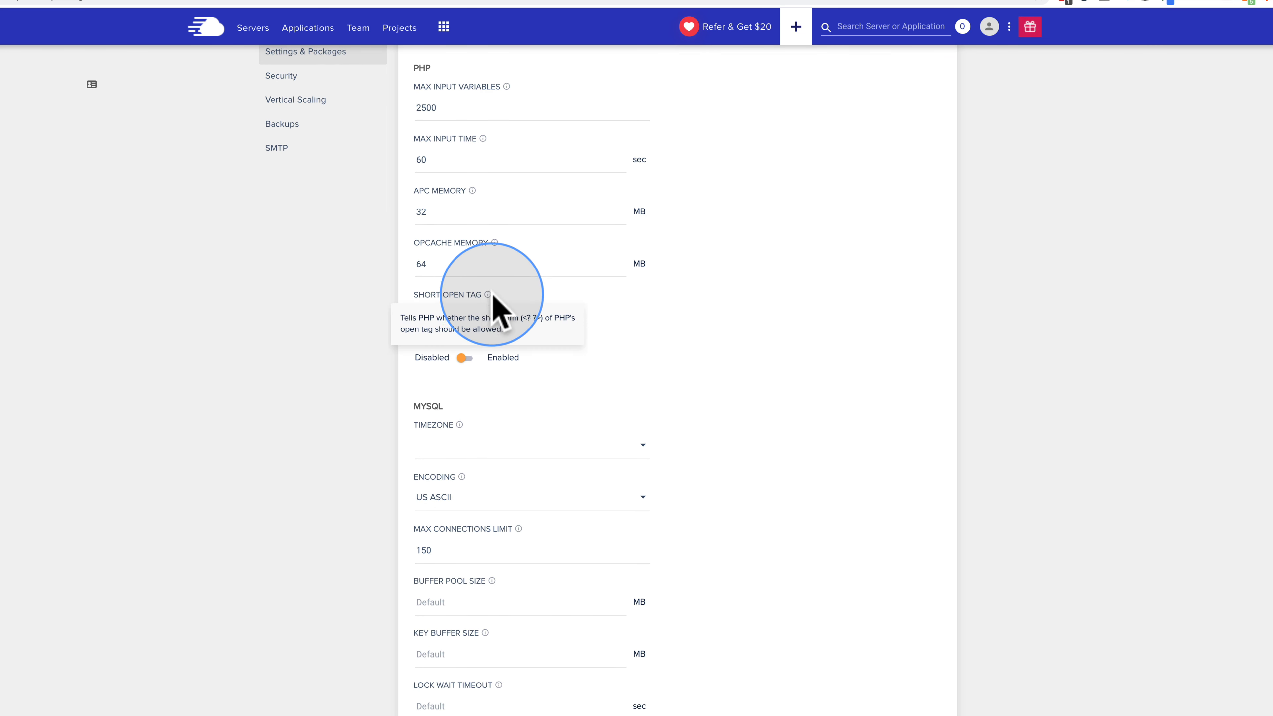
scroll(399, 342, "down", 4)
left_click(451, 243)
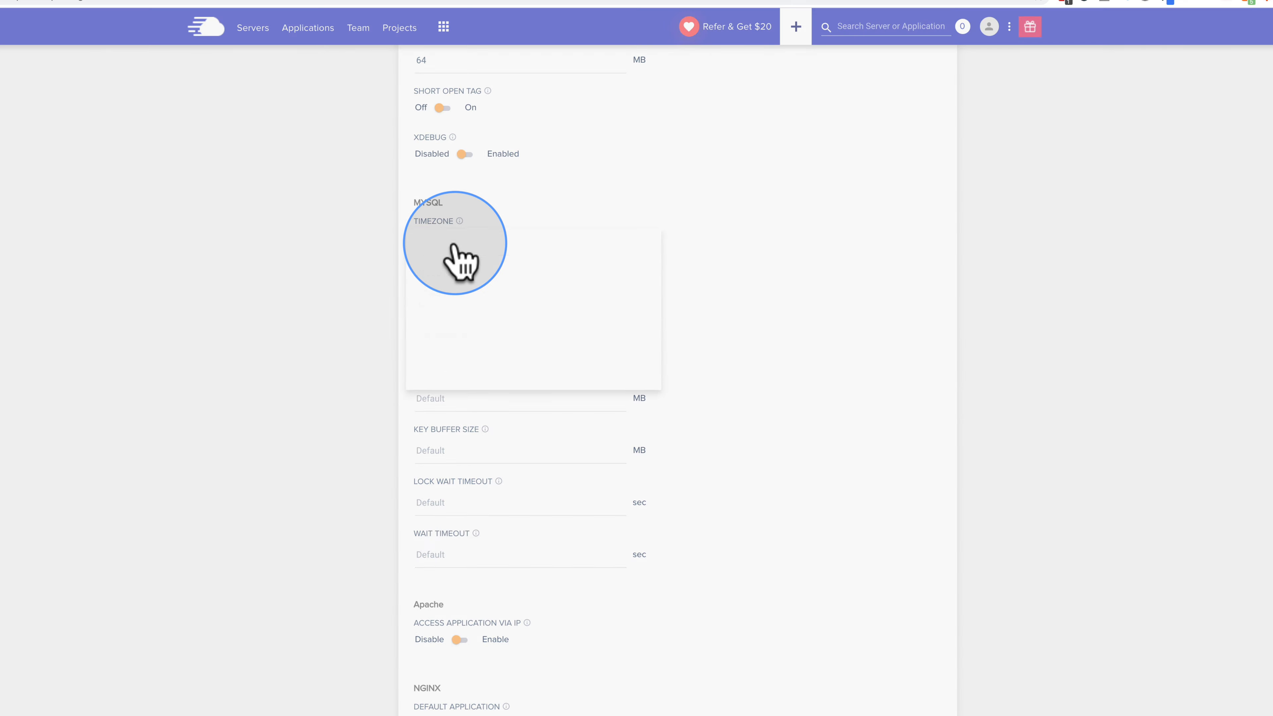
left_click(469, 311)
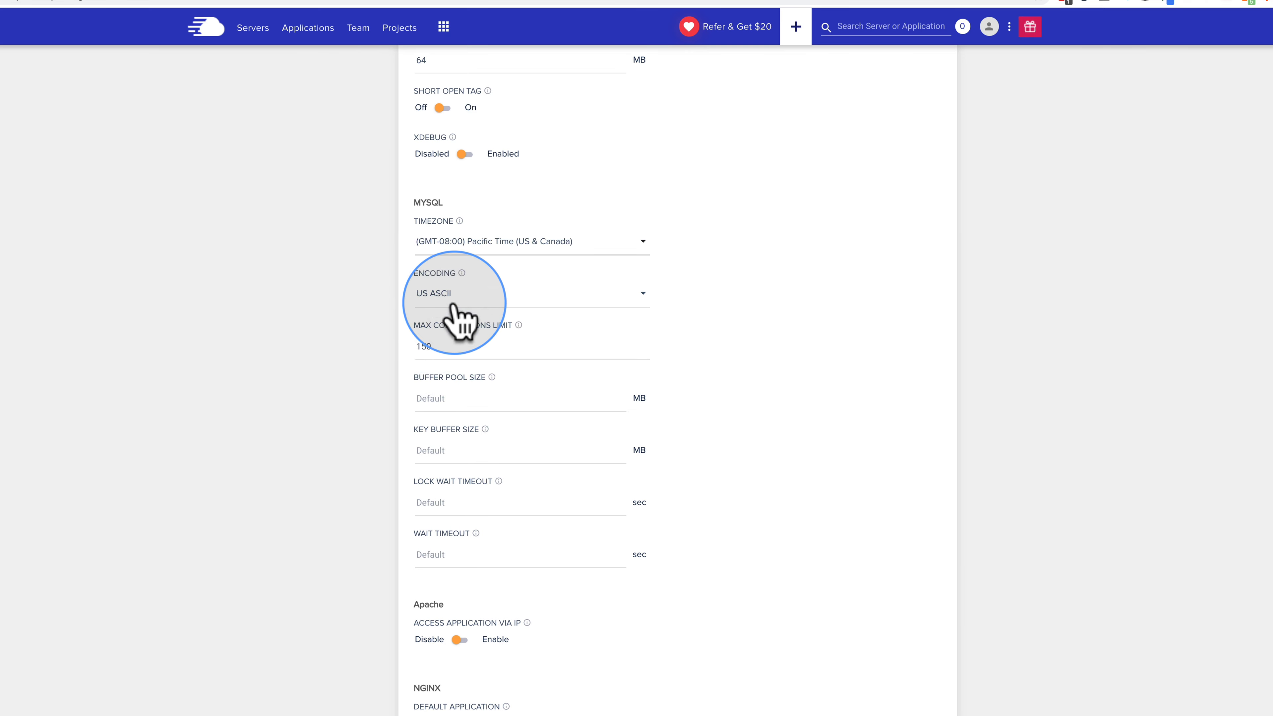
scroll(354, 403, "down", 6)
scroll(502, 652, "down", 2)
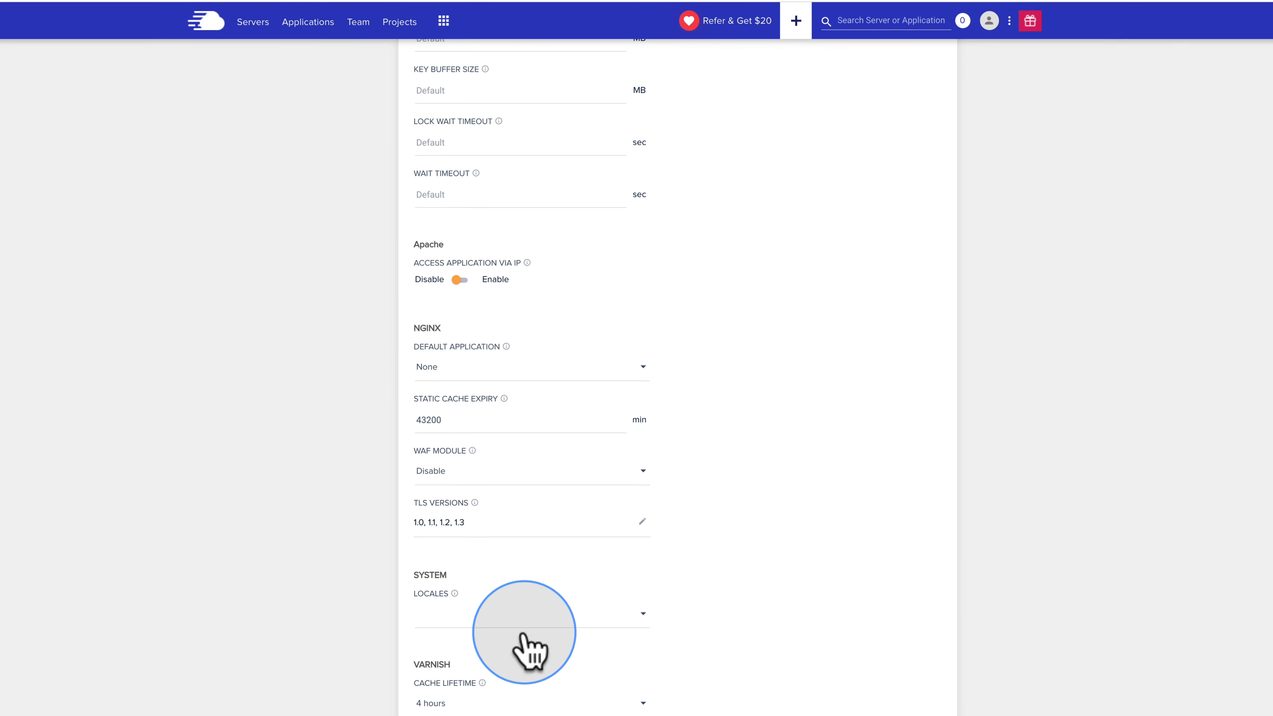
left_click(451, 664)
left_click(563, 214)
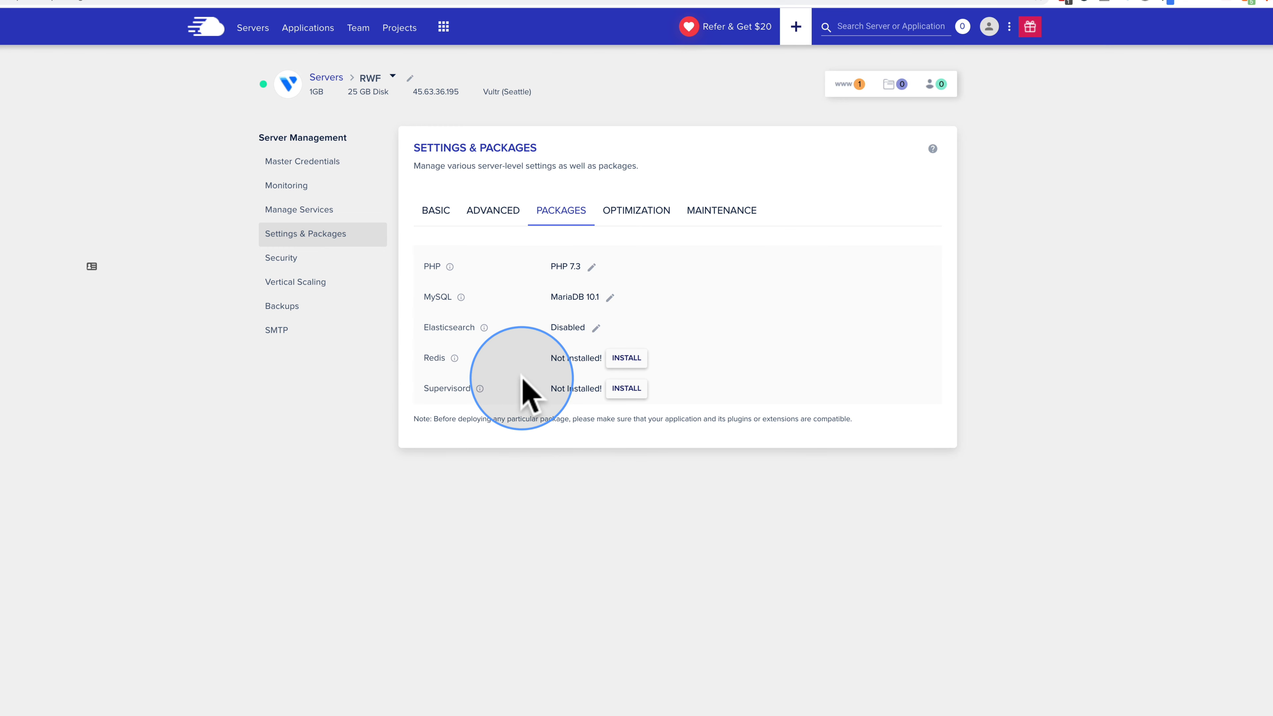
mouse_move(484, 328)
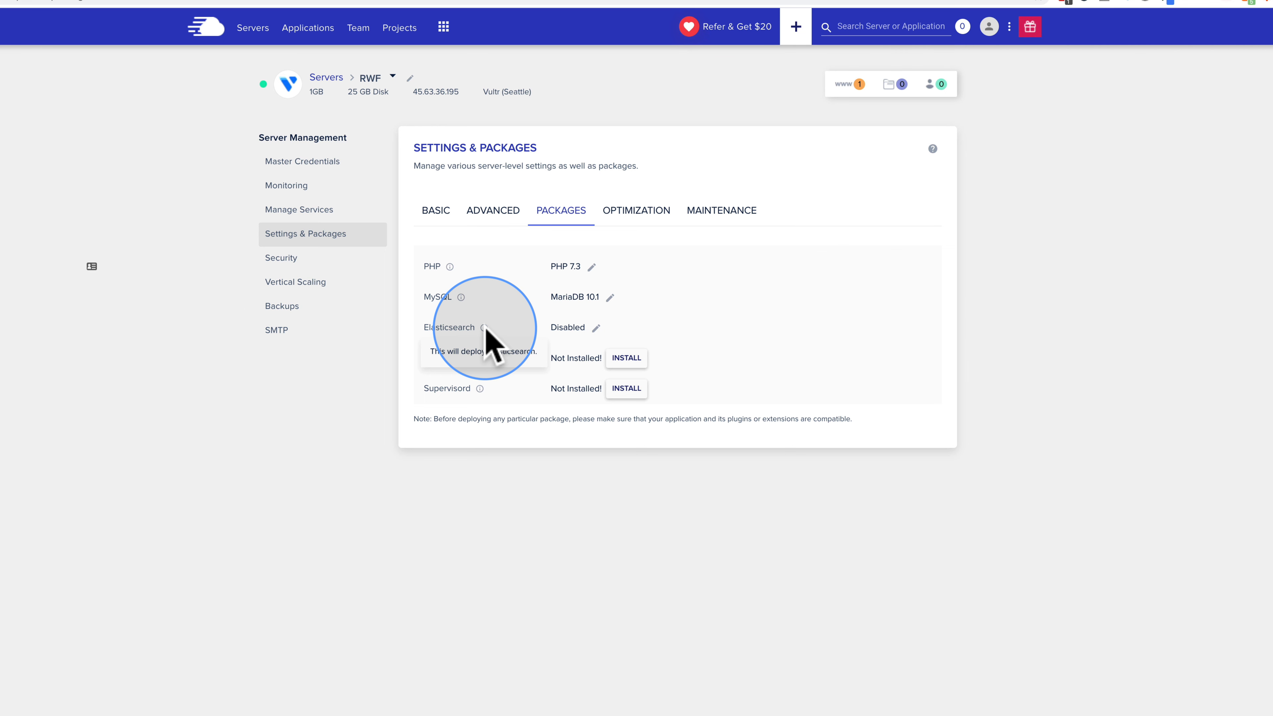
mouse_move(455, 357)
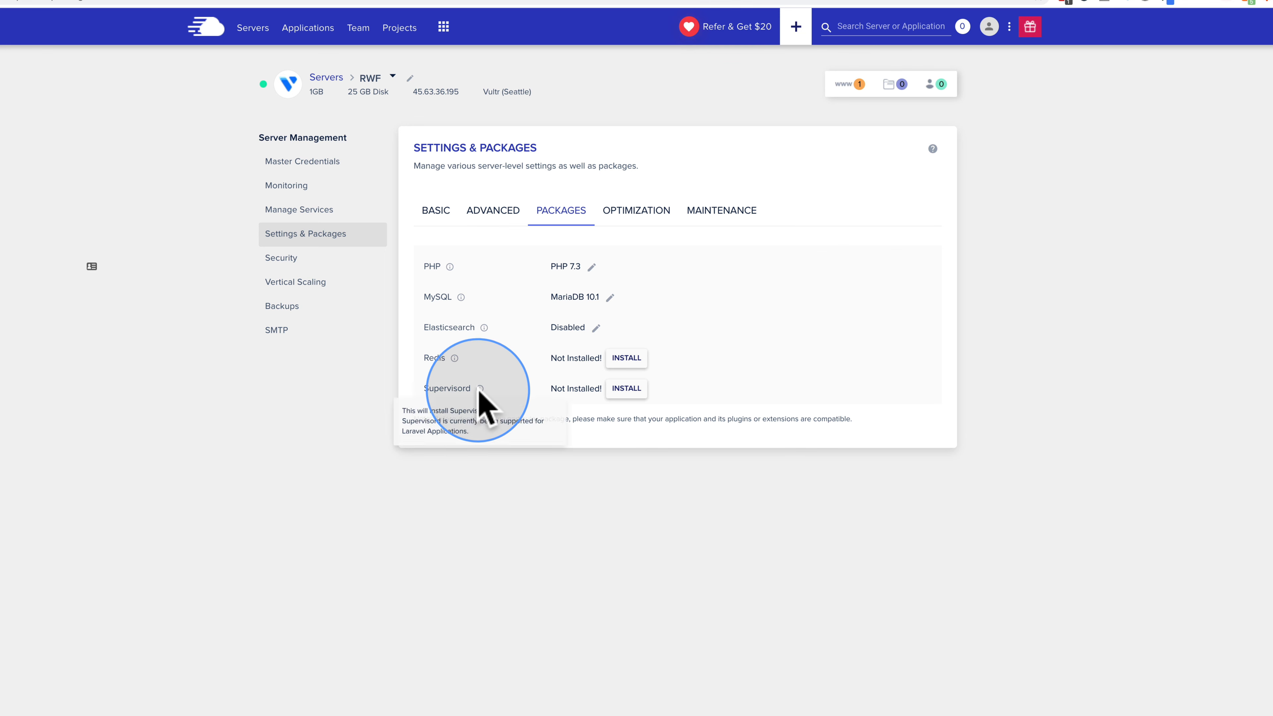
mouse_move(480, 390)
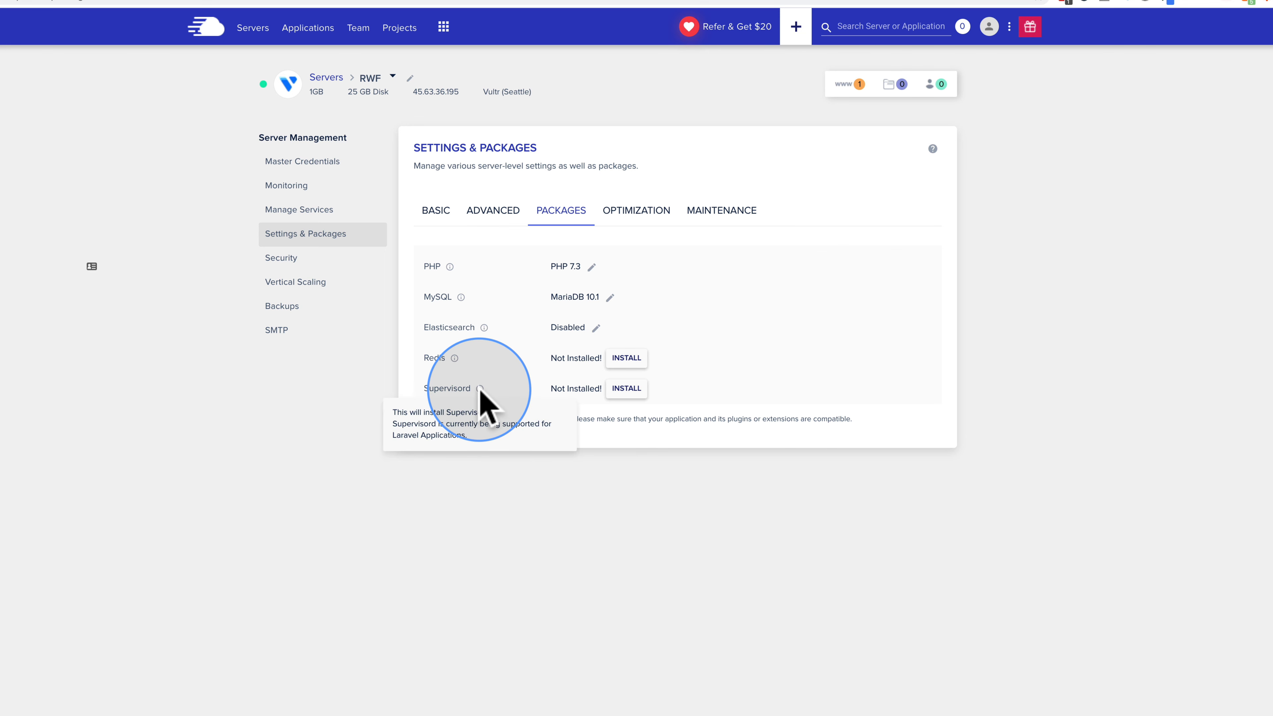
double_click(453, 388)
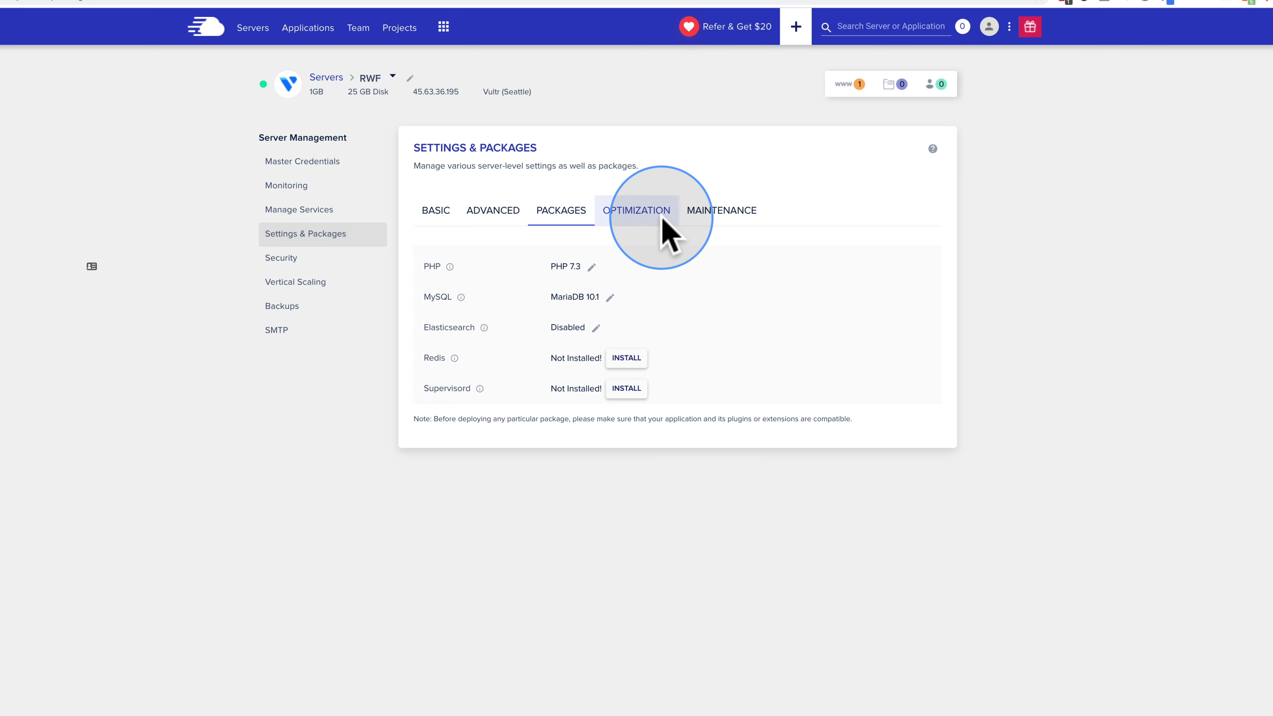
Step: Look at the Optimization tab, then the maintenance schedule showing Wednesday 02:00 UTC
left_click(635, 211)
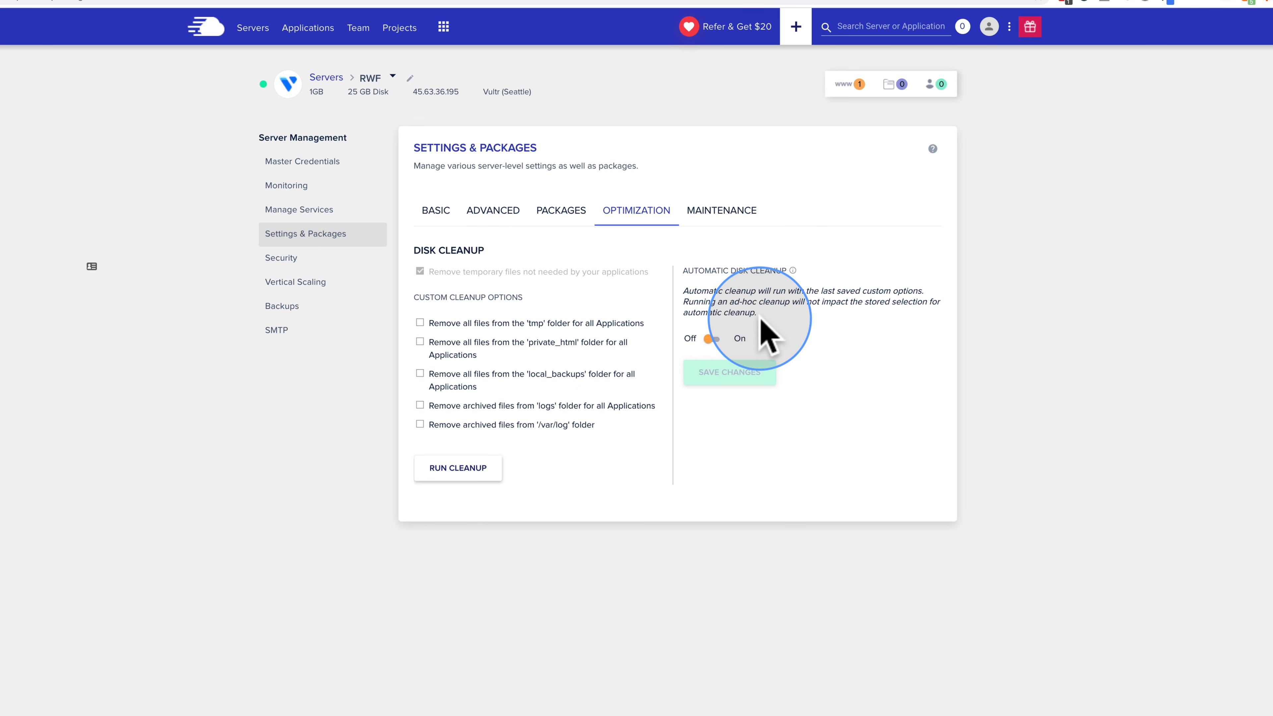
left_click(709, 213)
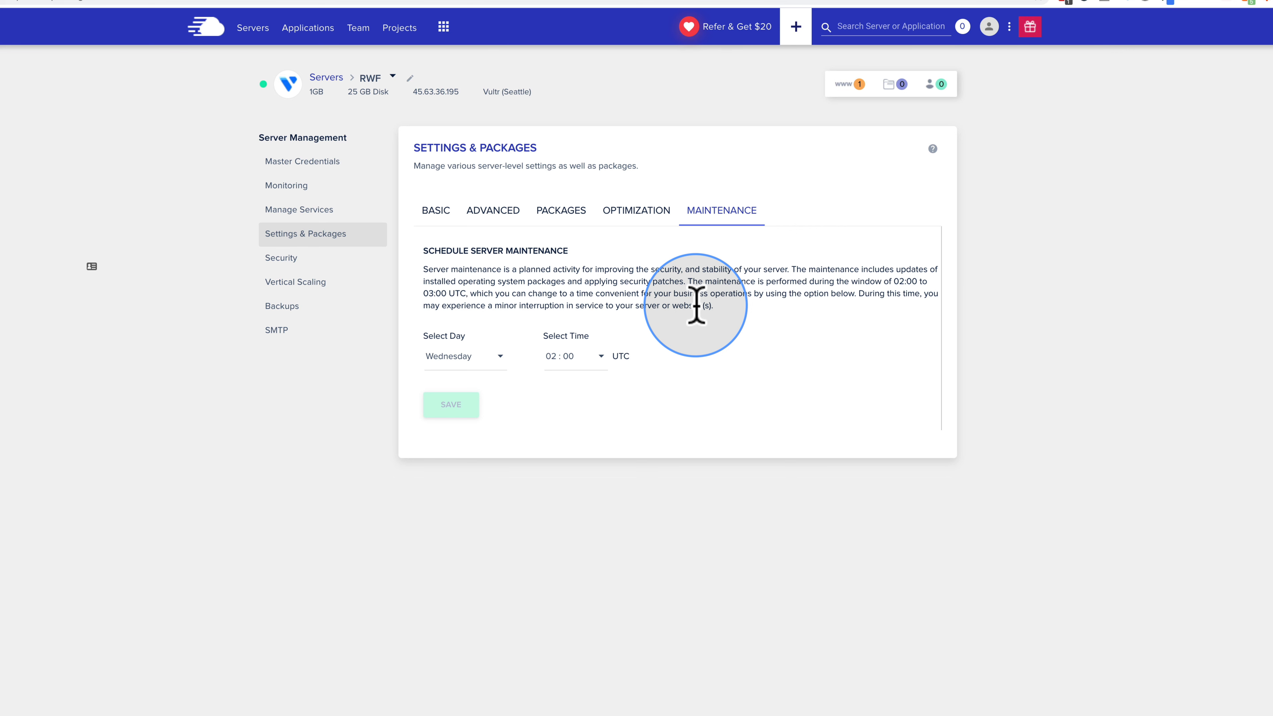
Step: Choose Friday as the maintenance day and 21:00 as the start time
left_click_drag(689, 282, 460, 293)
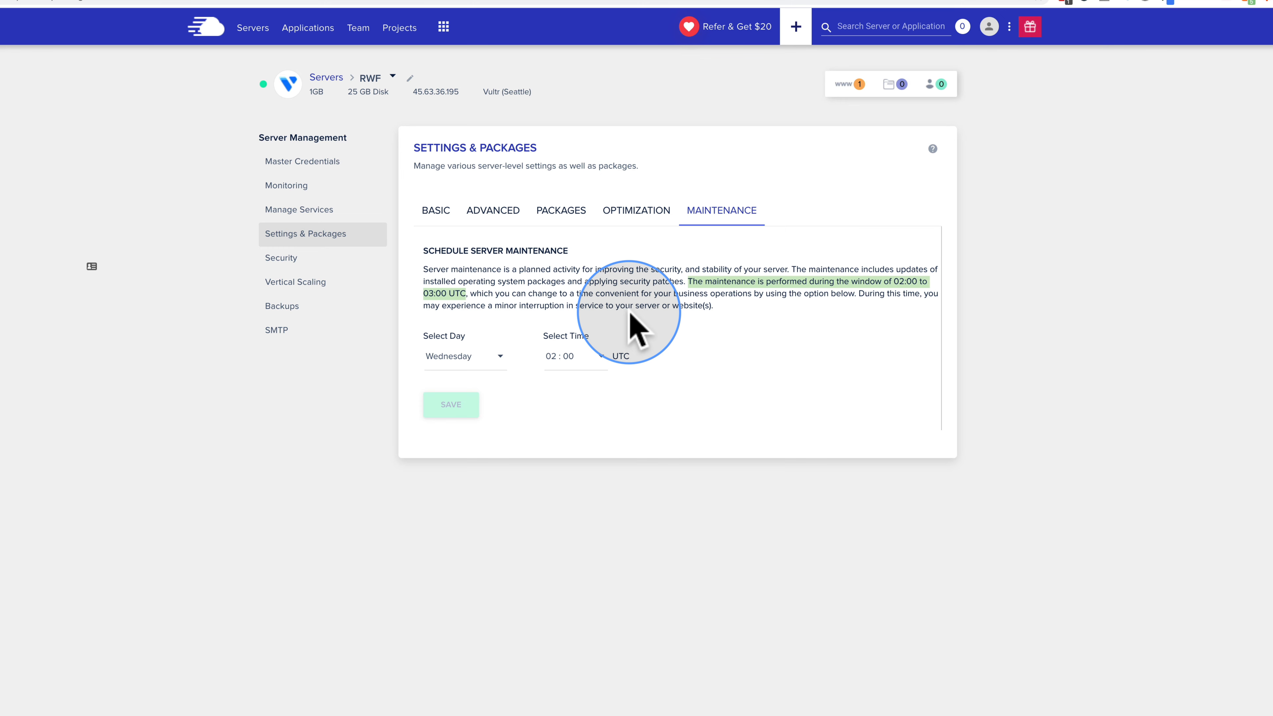
left_click(501, 360)
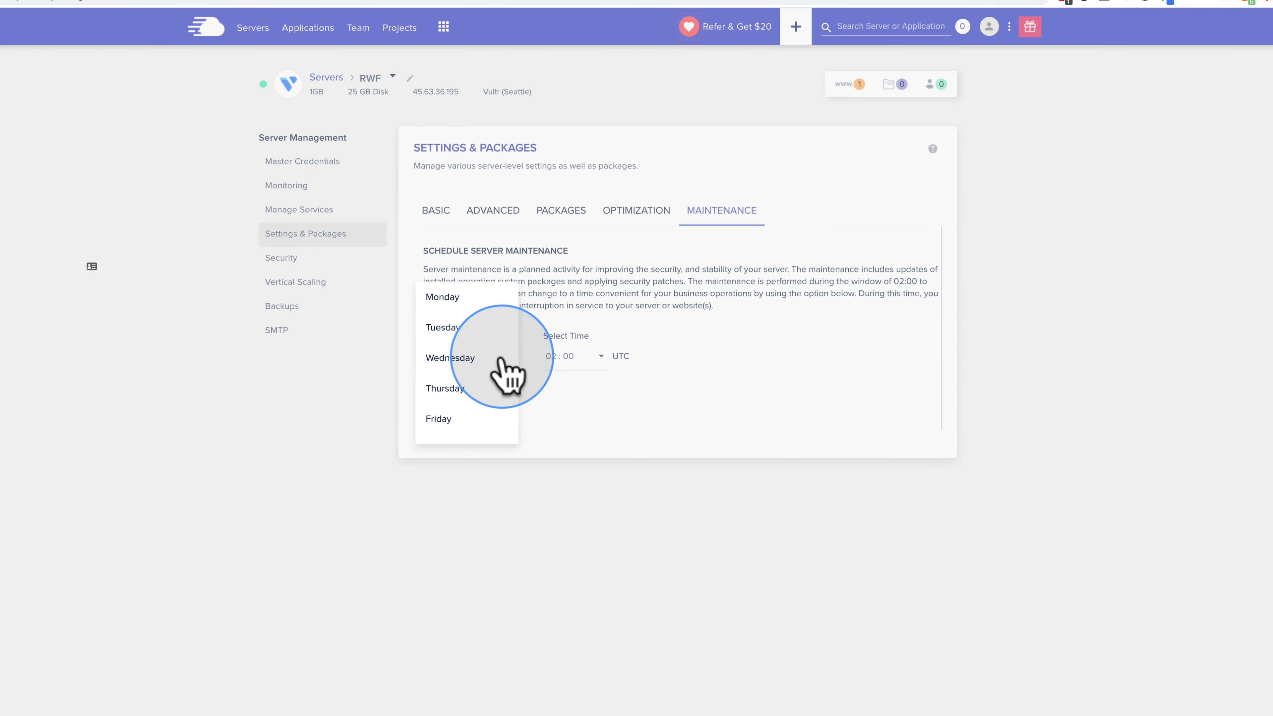
left_click(444, 419)
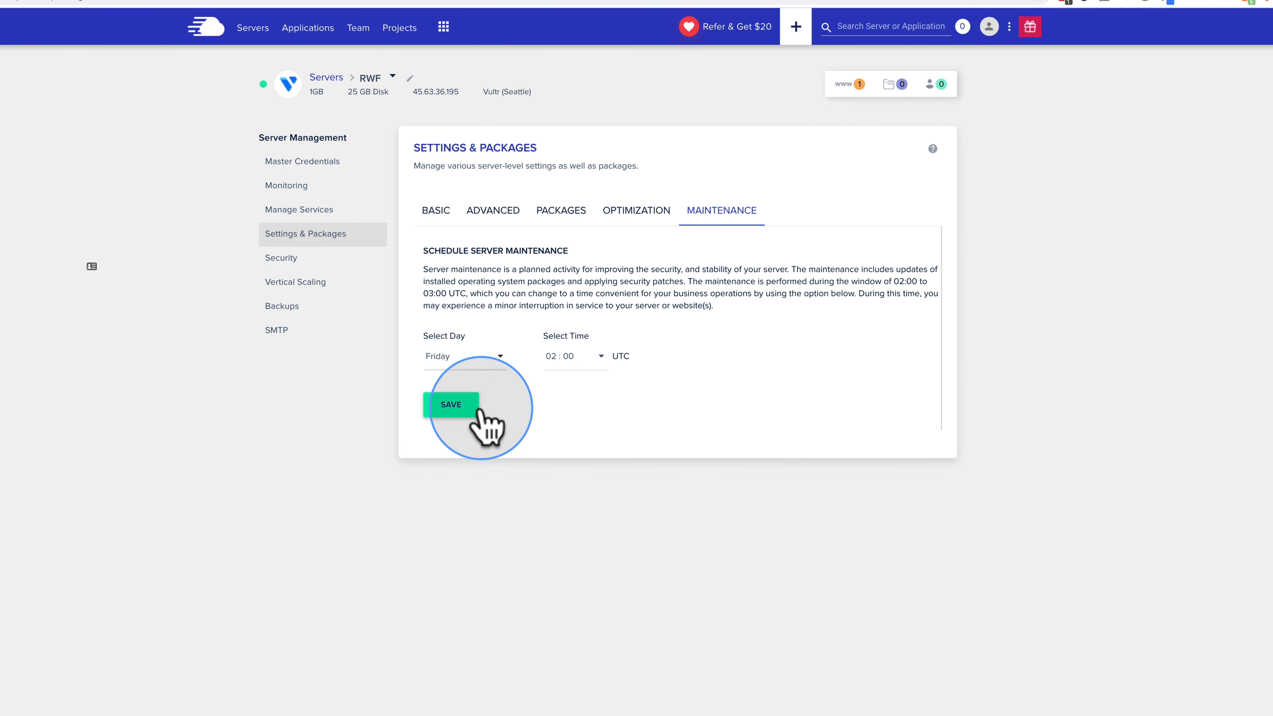
left_click(586, 363)
scroll(581, 382, "down", 8)
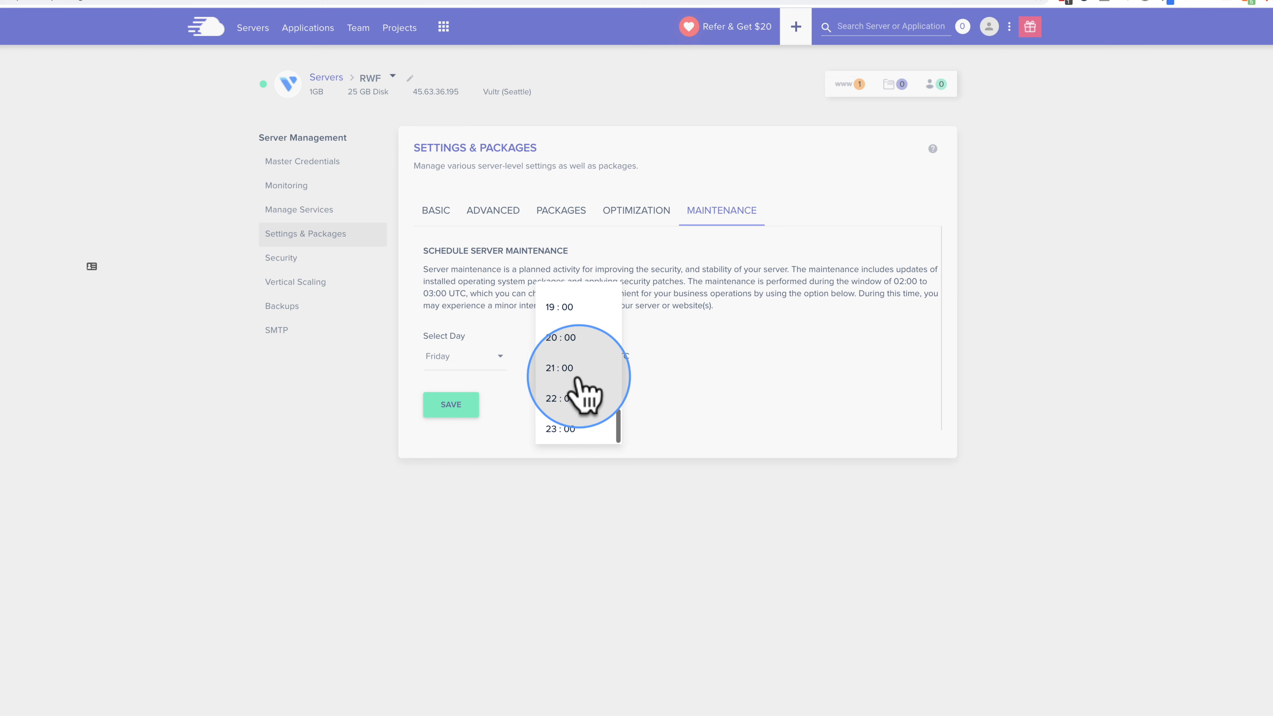
left_click(575, 374)
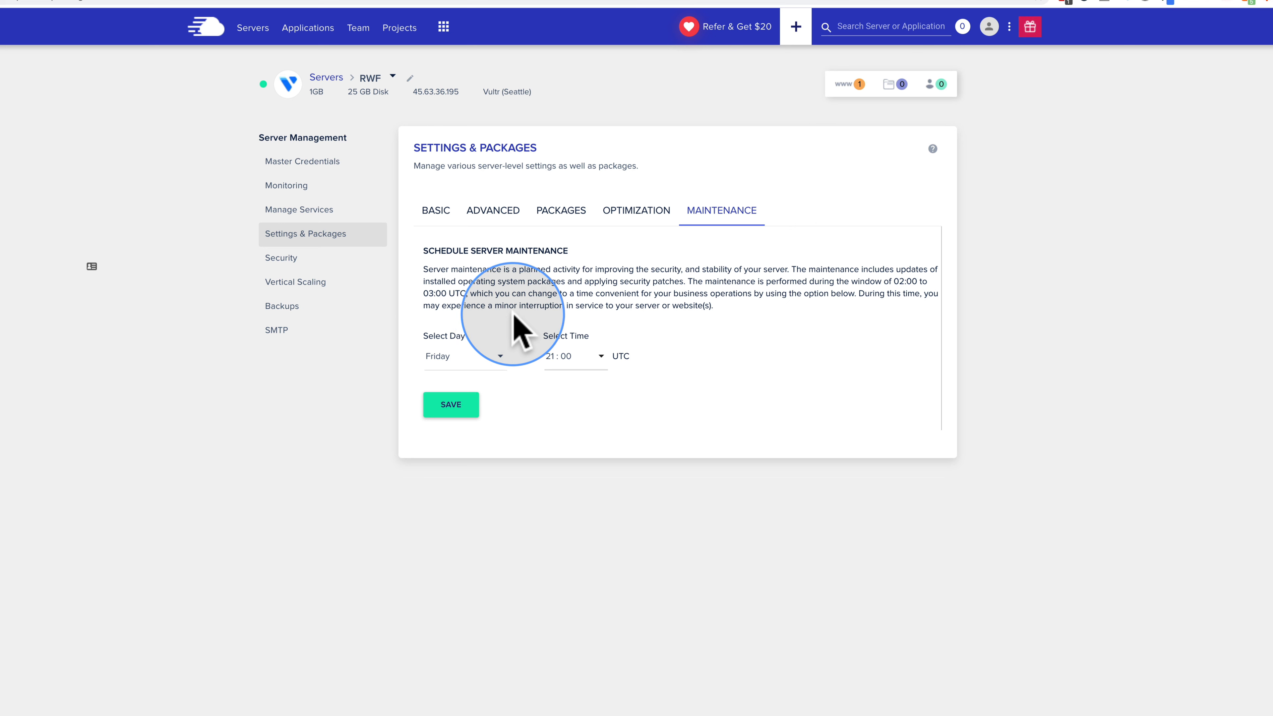
Step: In Security, set SSH/SFTP to block all IP addresses except whitelisted ones
left_click(296, 258)
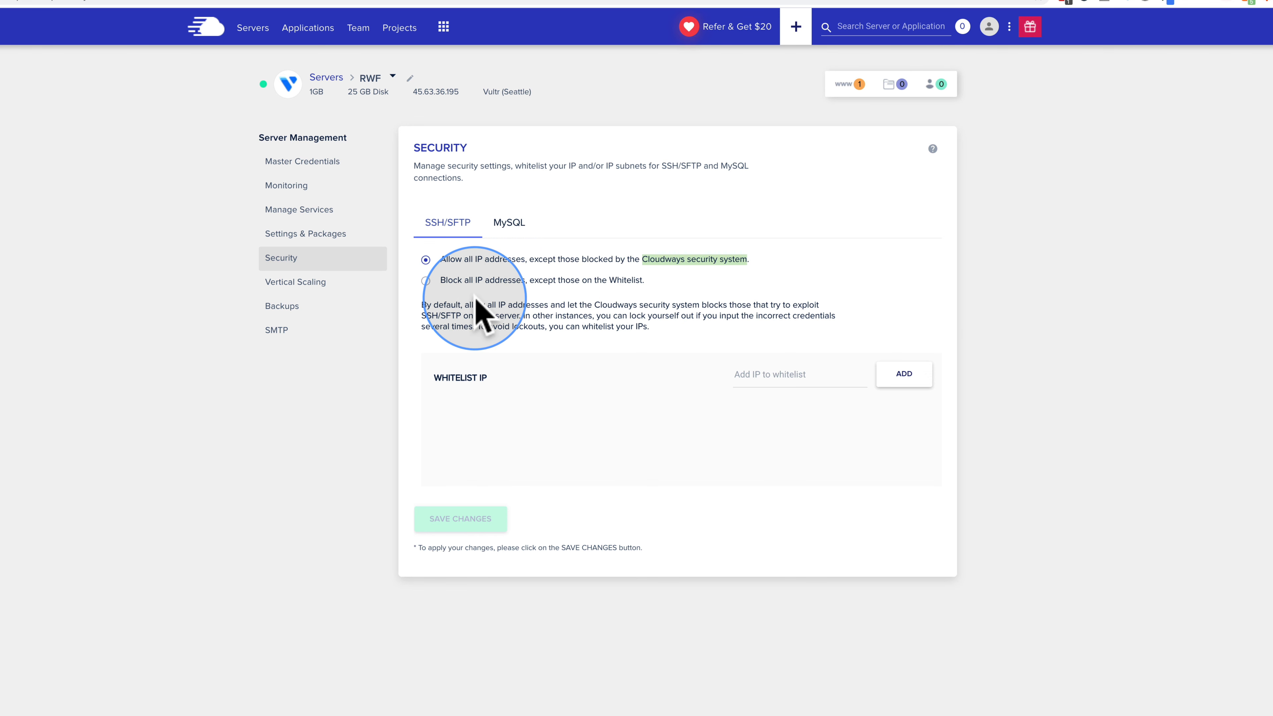
left_click(426, 280)
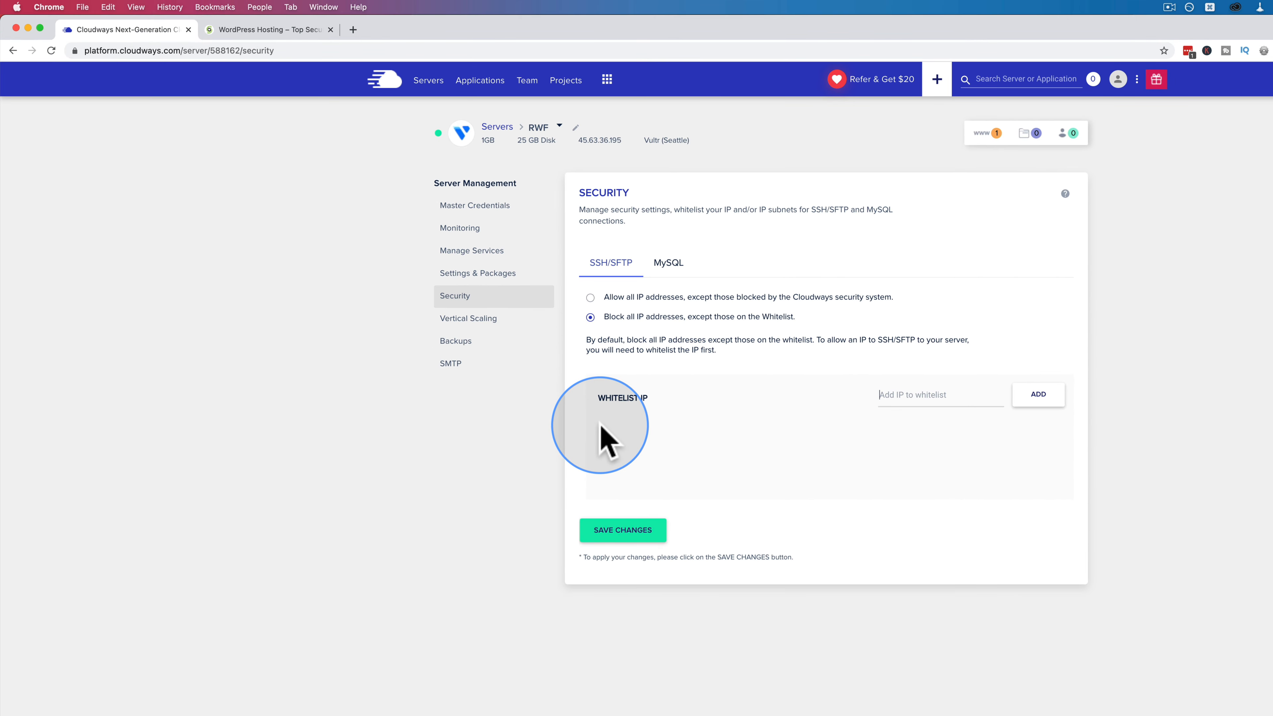
Step: Search Google for 'what is my ip' and copy the public IP address
key("super+t")
type("what is my ip")
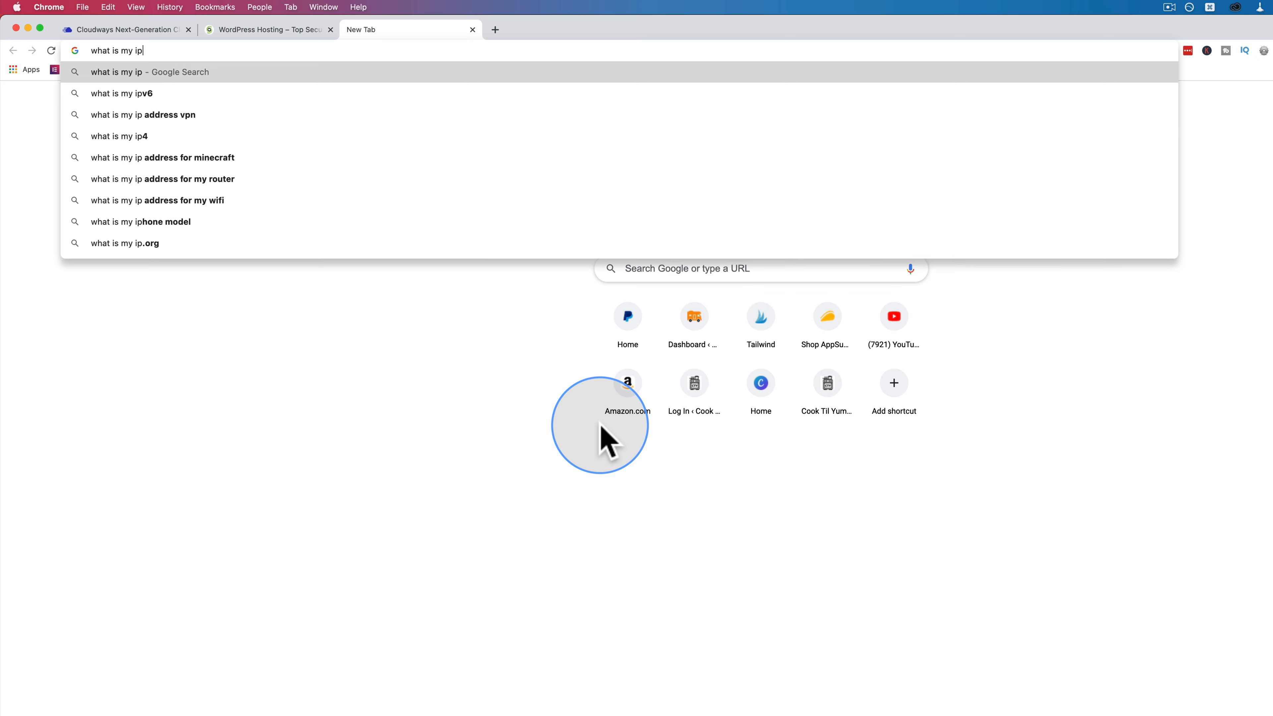
key("Return")
left_click_drag(293, 305, 149, 303)
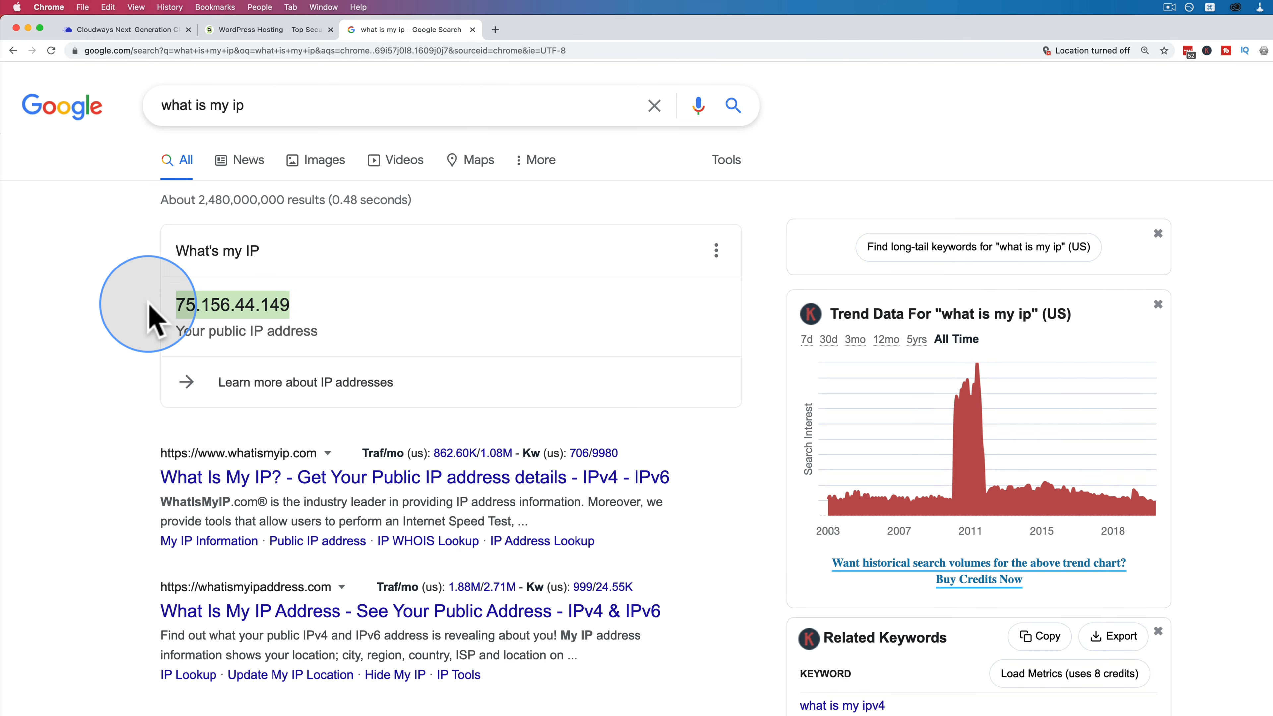
key("super+c")
Step: Paste that IP into the SSH/SFTP whitelist field and add it
left_click(165, 31)
left_click(919, 396)
key("super+v")
left_click(1031, 395)
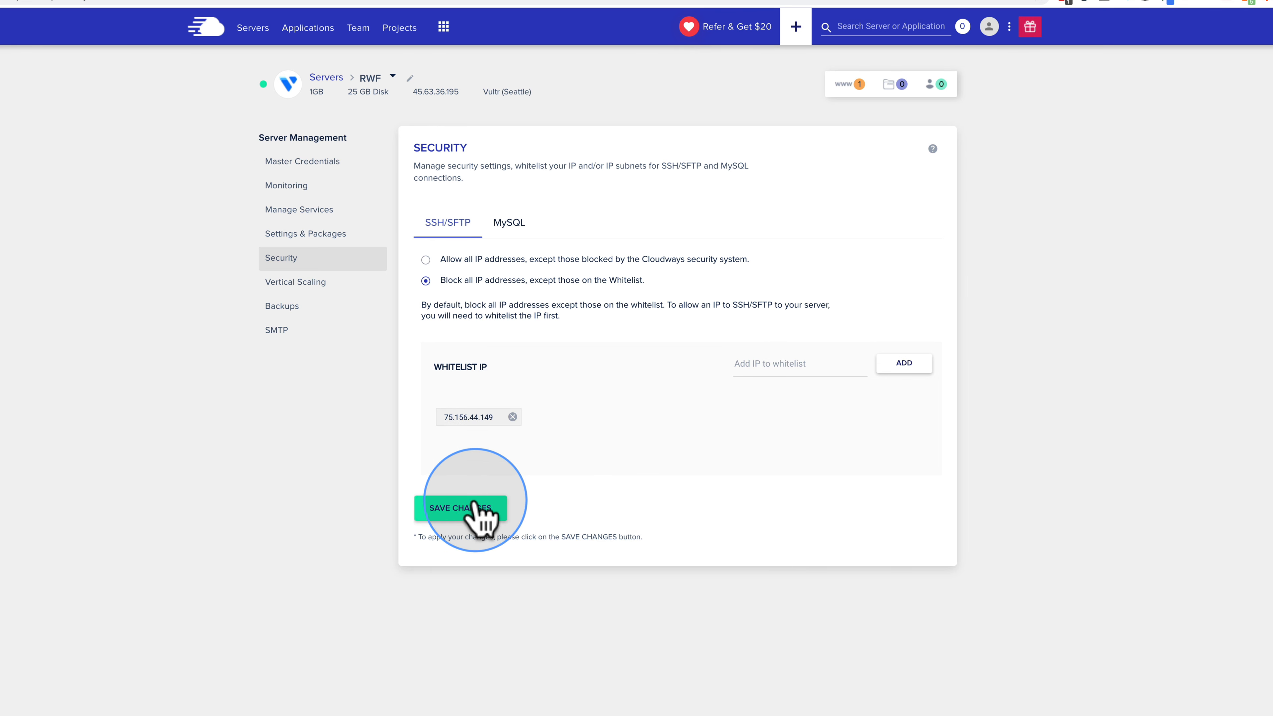
Step: Switch to the MySQL tab, whose remote-connection whitelist is empty
left_click(521, 224)
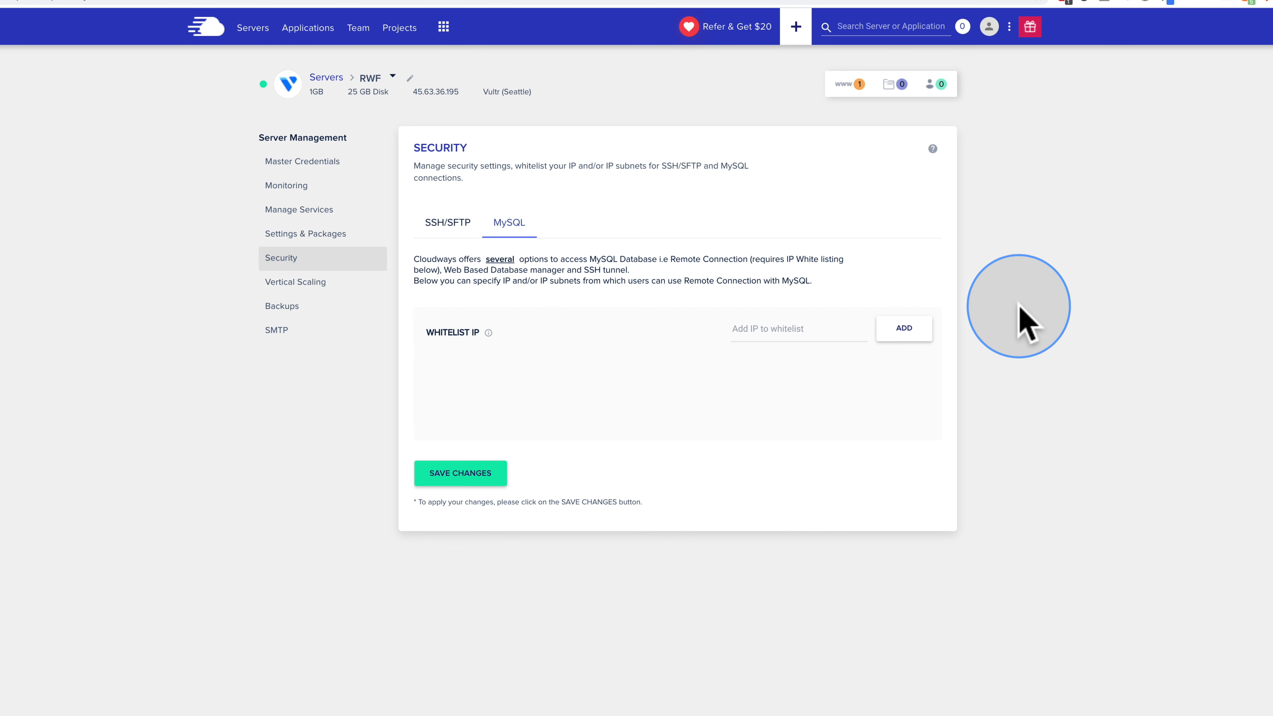
Step: Paste the public IP into the MySQL whitelist, add it, and open Vertical Scaling
left_click(756, 330)
key("ctrl+v")
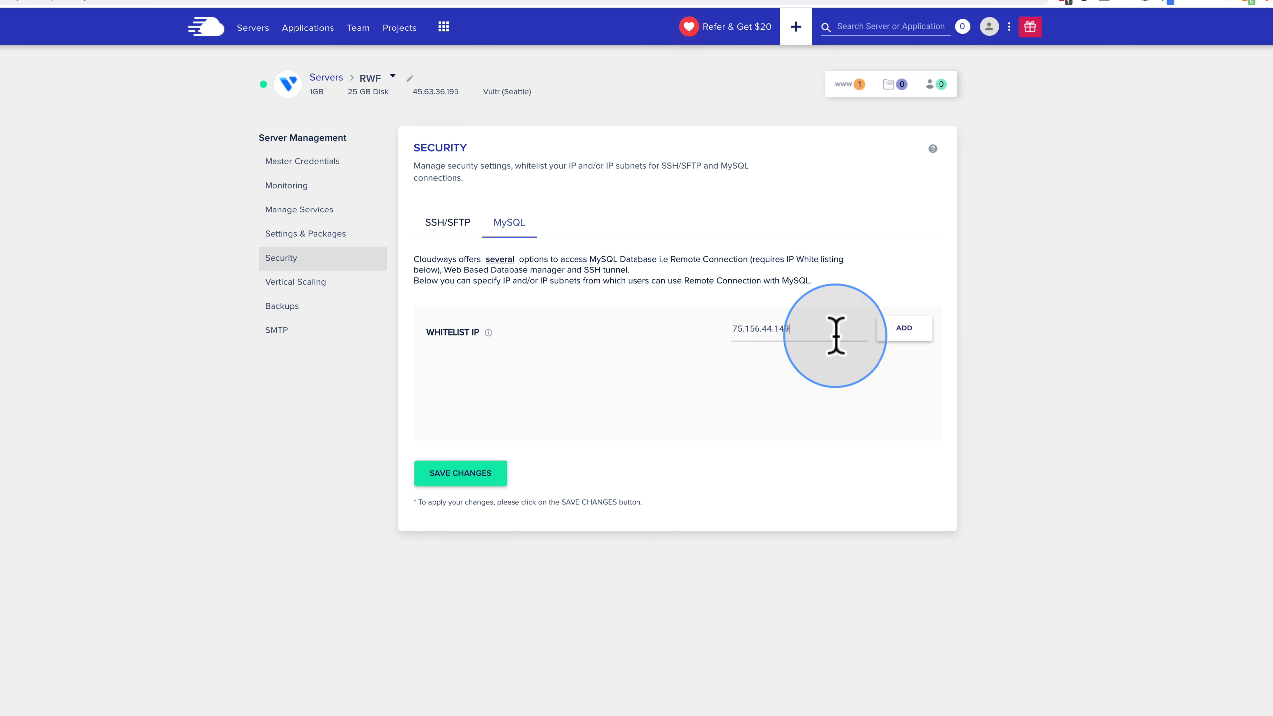
left_click(910, 328)
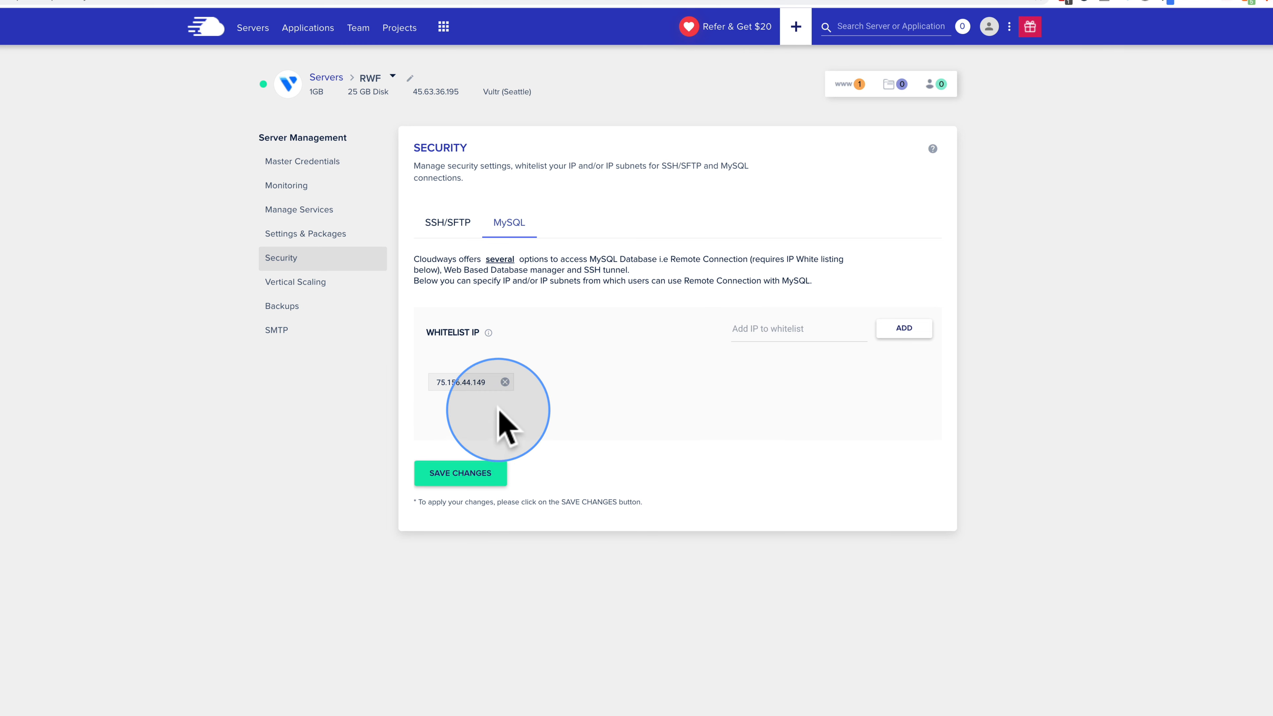
left_click(296, 281)
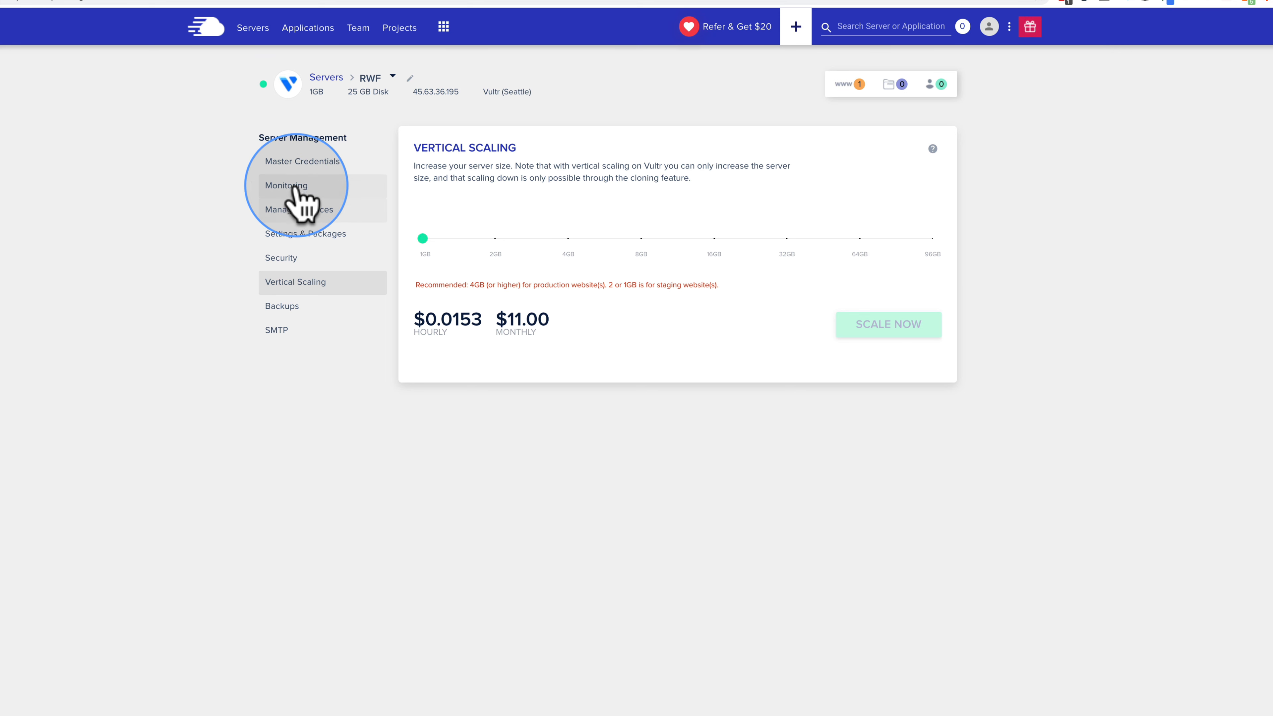
Step: Preview 2GB and 32GB server sizes and prices without scaling, then open Backups
left_click(494, 237)
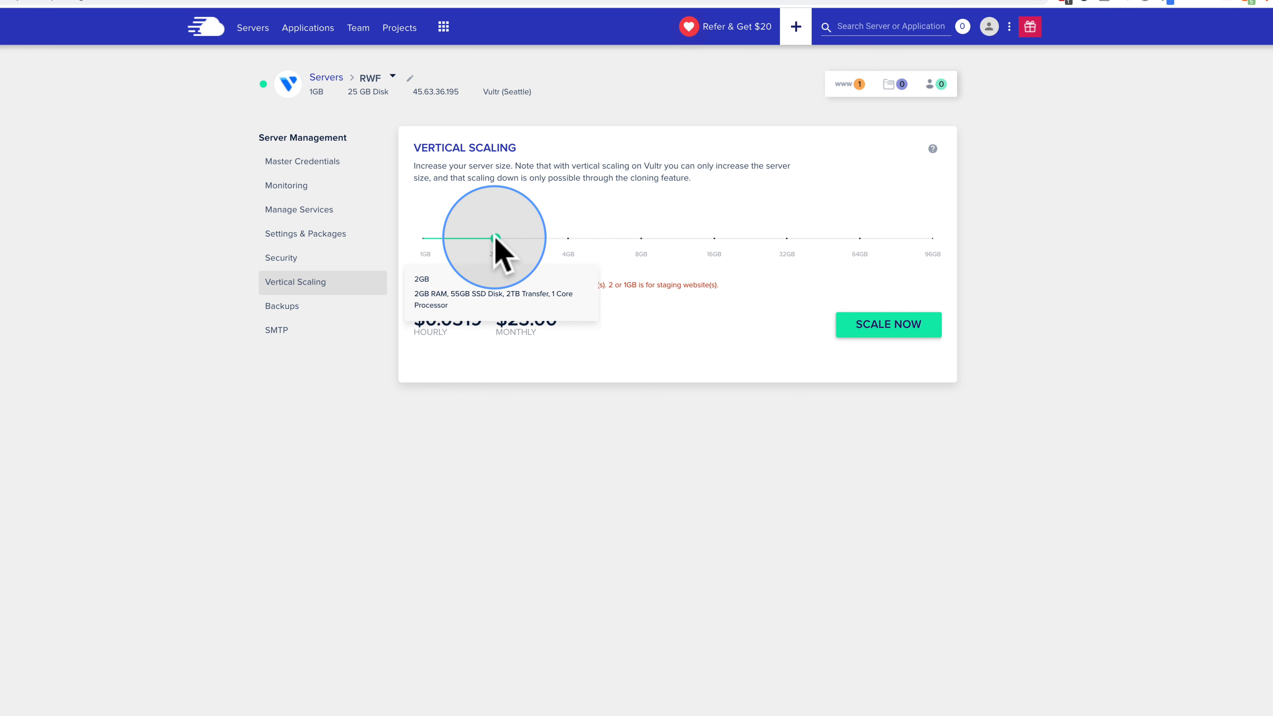
left_click_drag(495, 240, 786, 240)
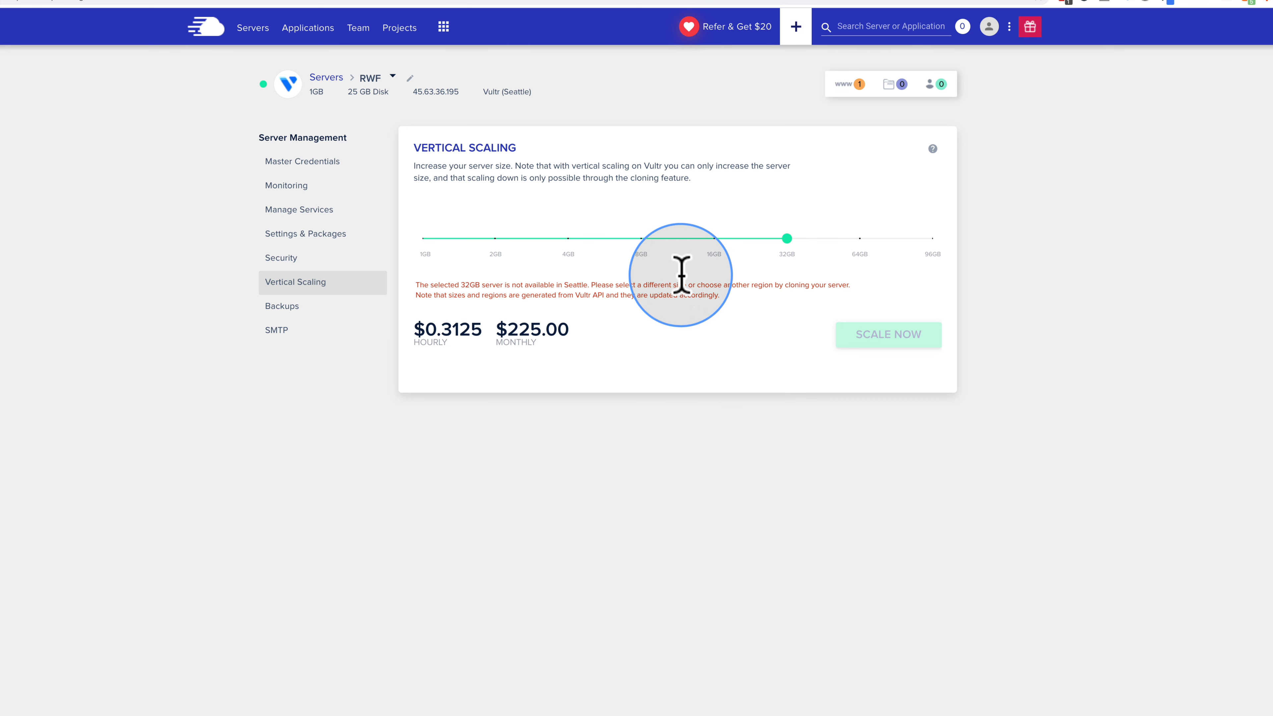
mouse_move(646, 166)
left_mouse_down()
mouse_move(770, 167)
mouse_move(497, 162)
mouse_move(432, 179)
mouse_move(526, 191)
mouse_move(670, 177)
mouse_move(730, 211)
left_mouse_up()
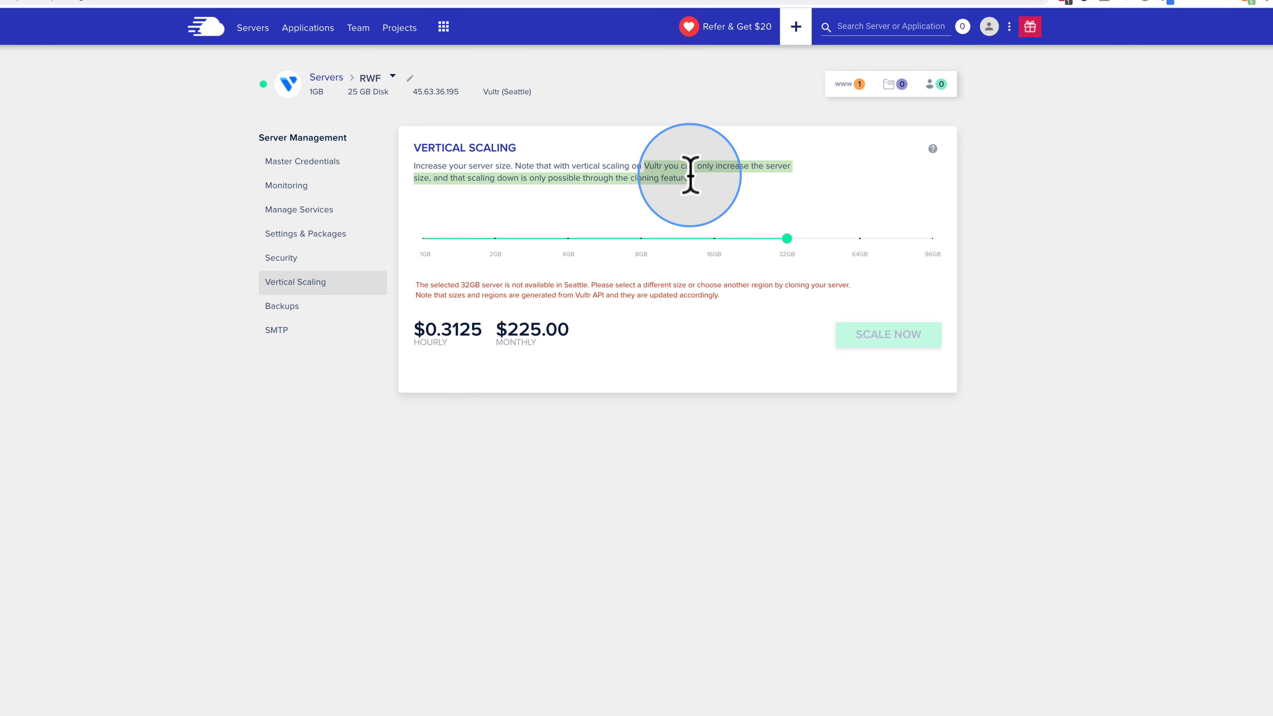
left_click(281, 311)
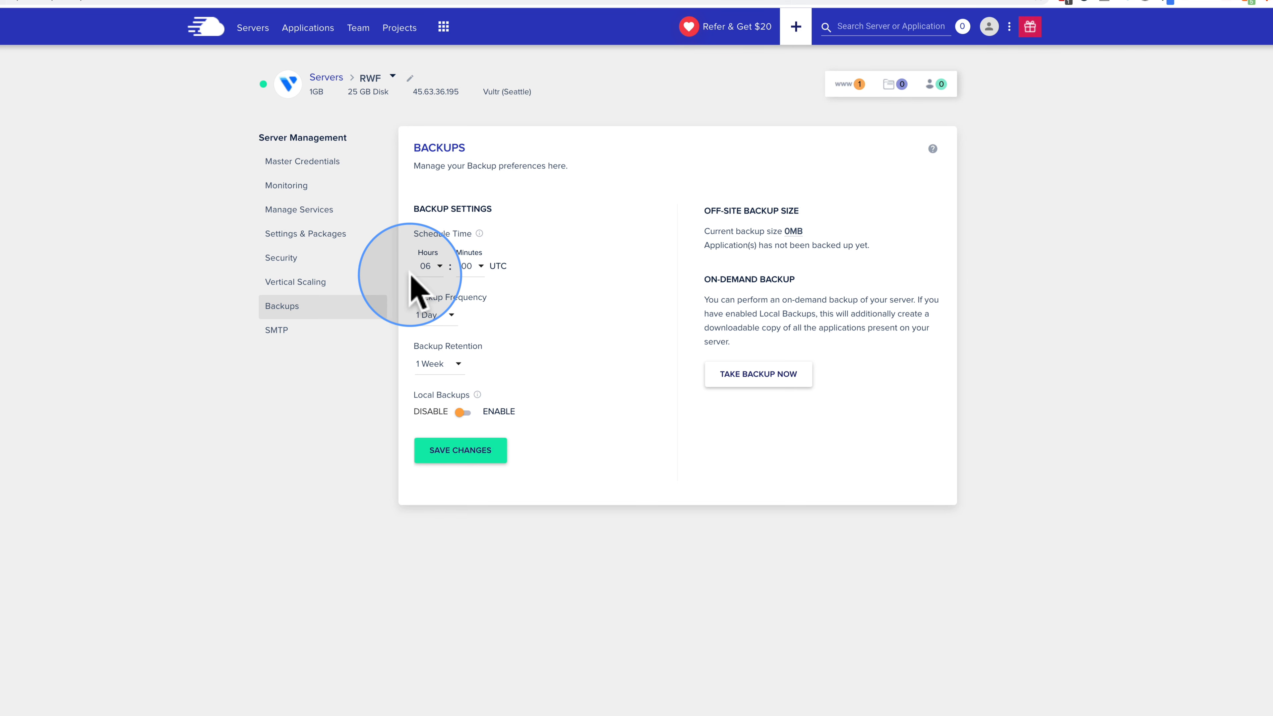
Step: Browse the backup frequency and retention choices, leaving frequency at 1 Day
left_click(434, 315)
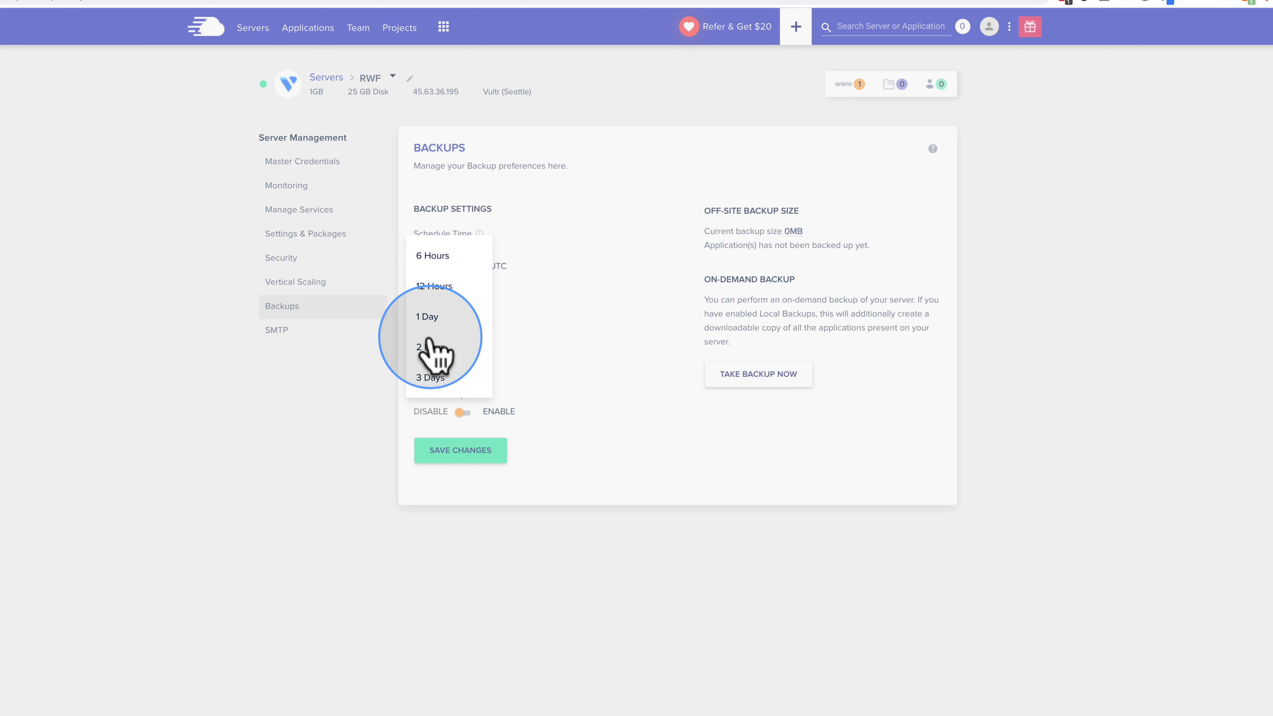
scroll(427, 344, "down", 1)
scroll(429, 346, "down", 3)
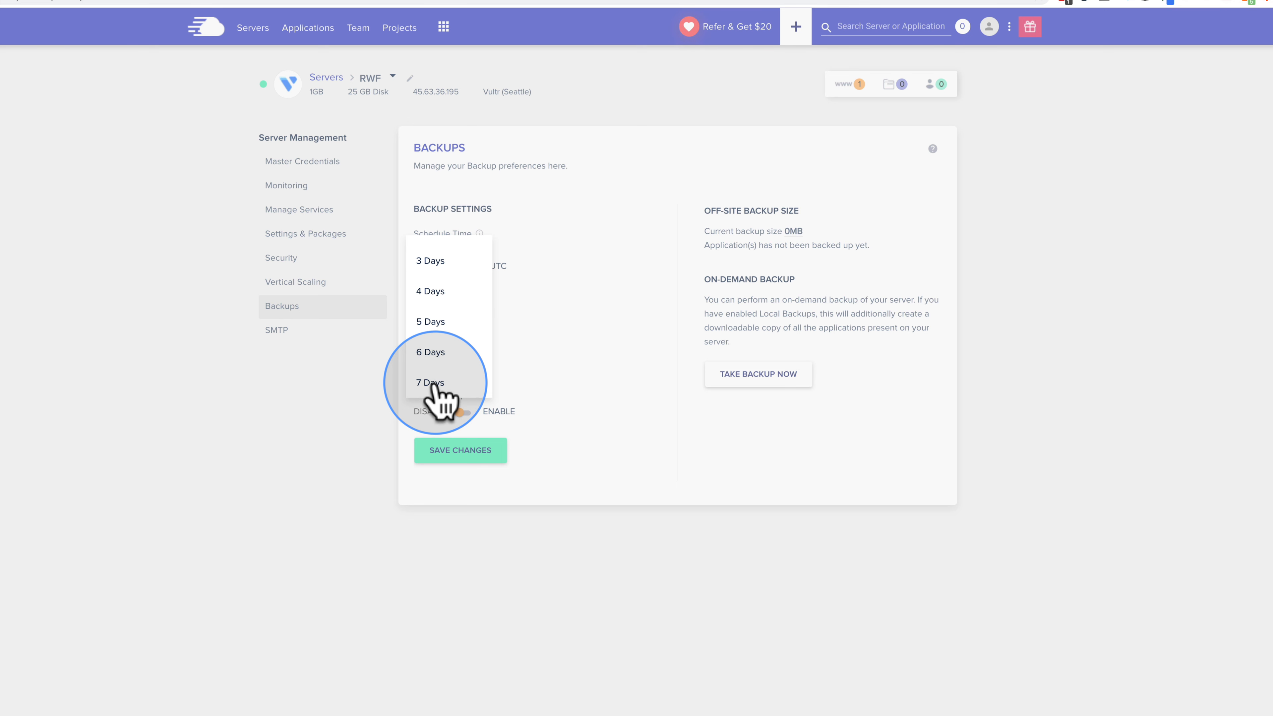
scroll(432, 385, "up", 3)
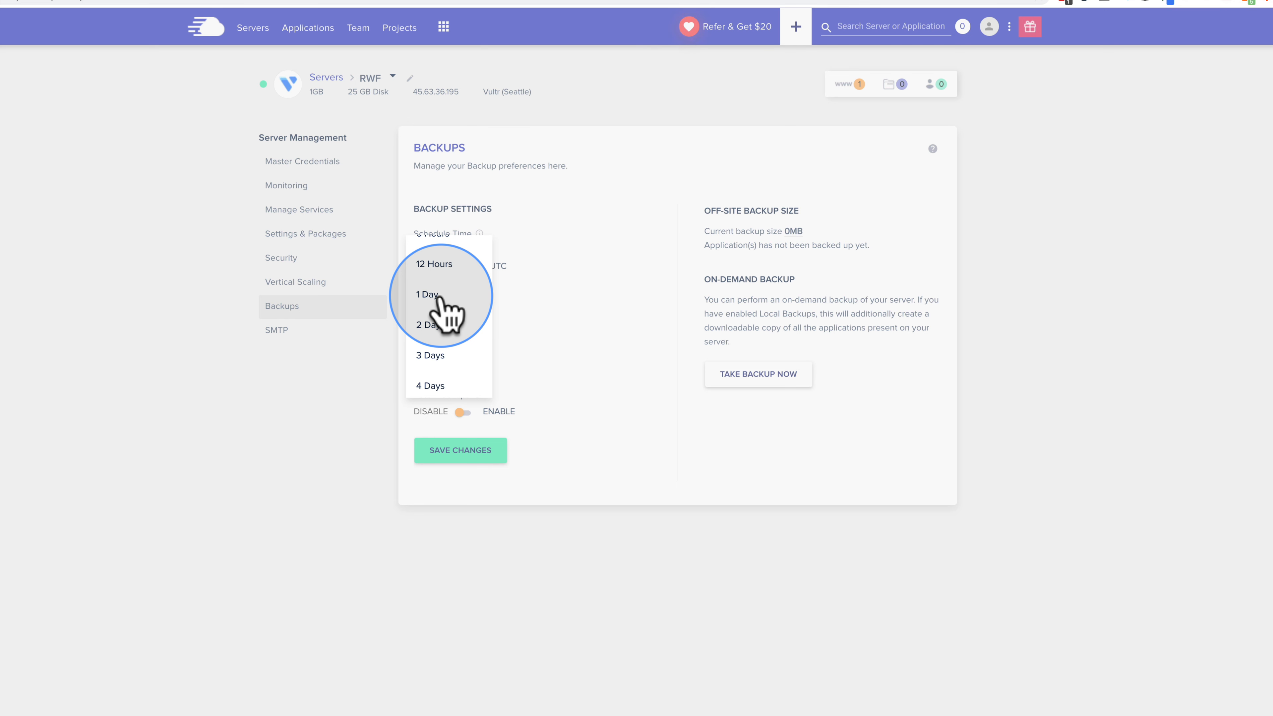
scroll(440, 301, "down", 3)
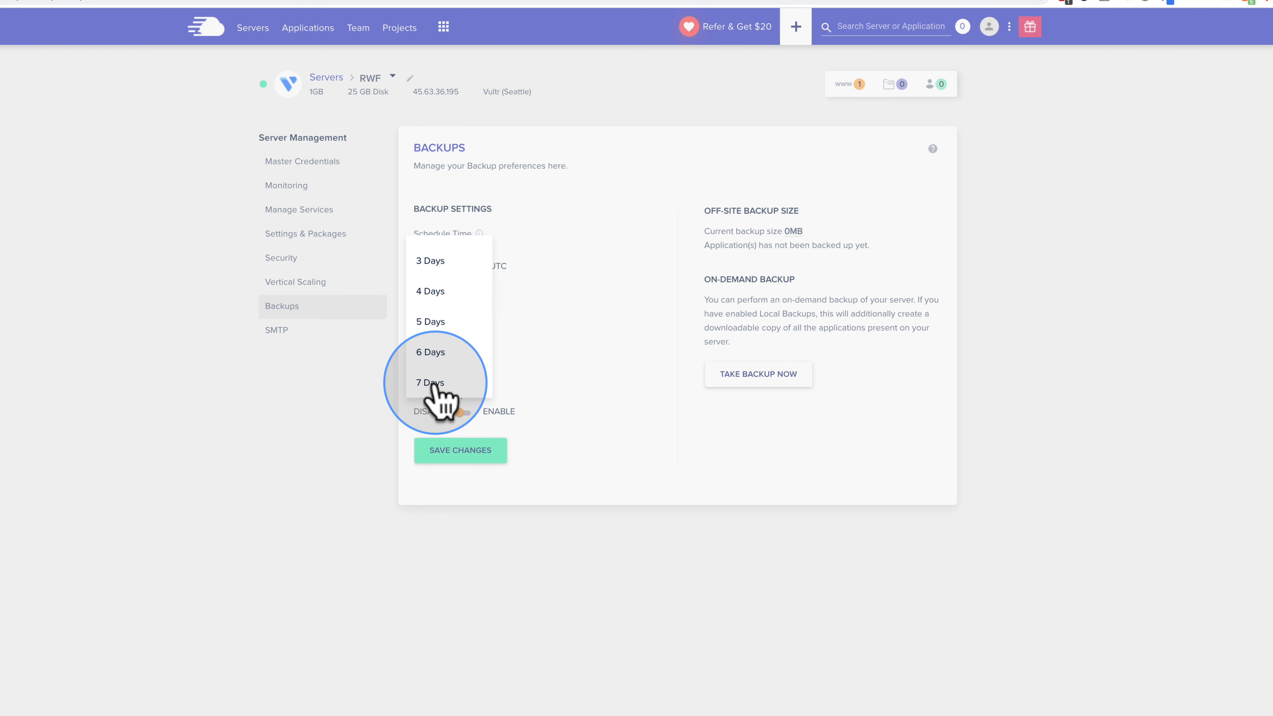
left_click(588, 341)
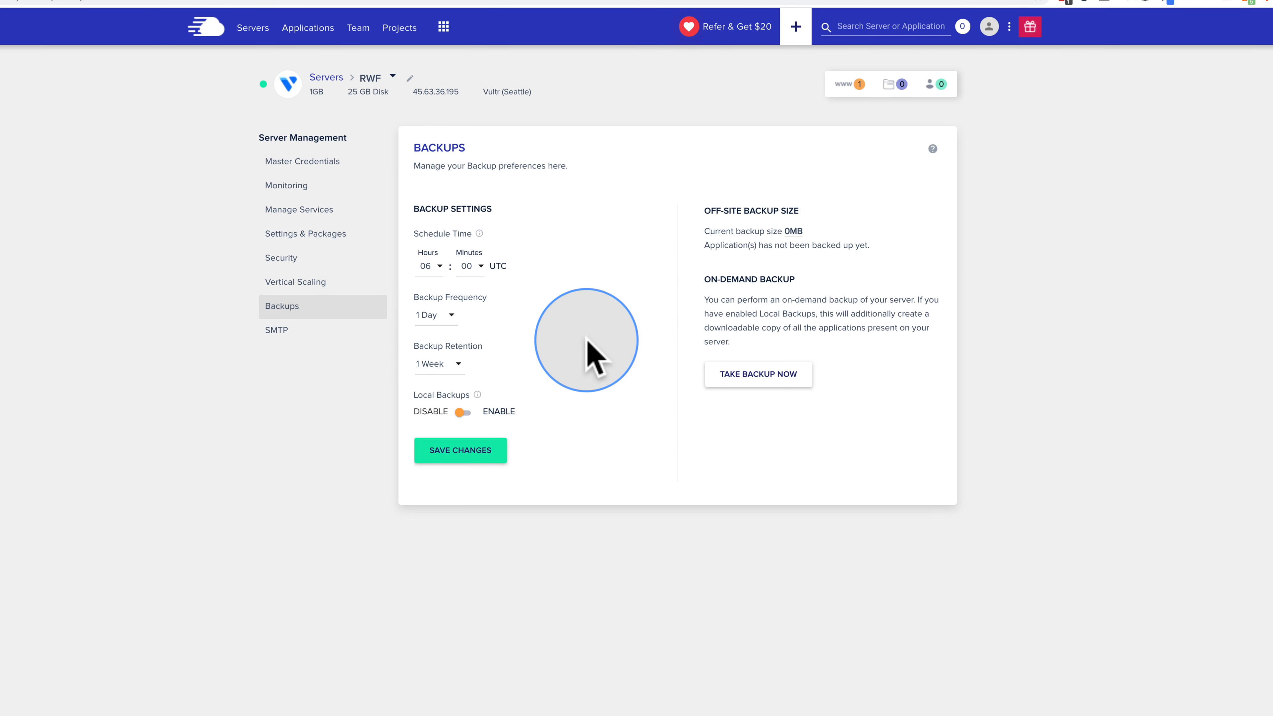
left_click(438, 372)
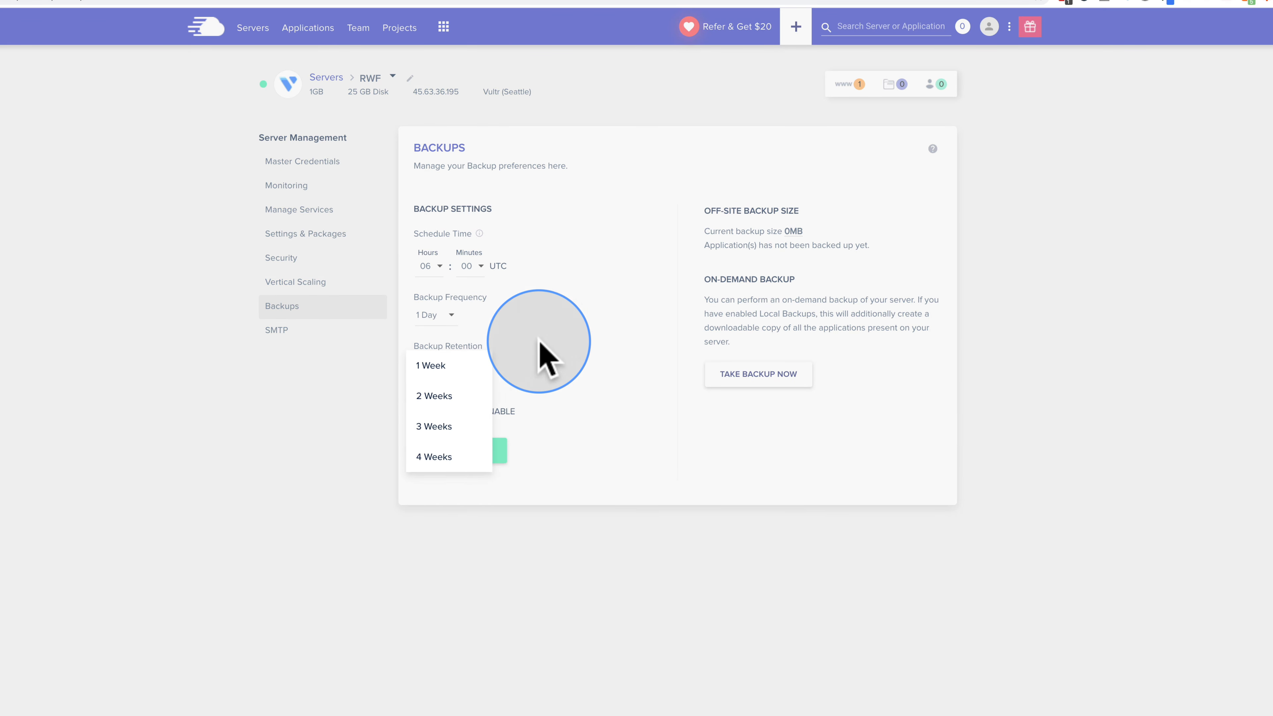
left_click(540, 341)
Step: Set backups to run every 1 Day and keep them for 2 Weeks
left_click(444, 317)
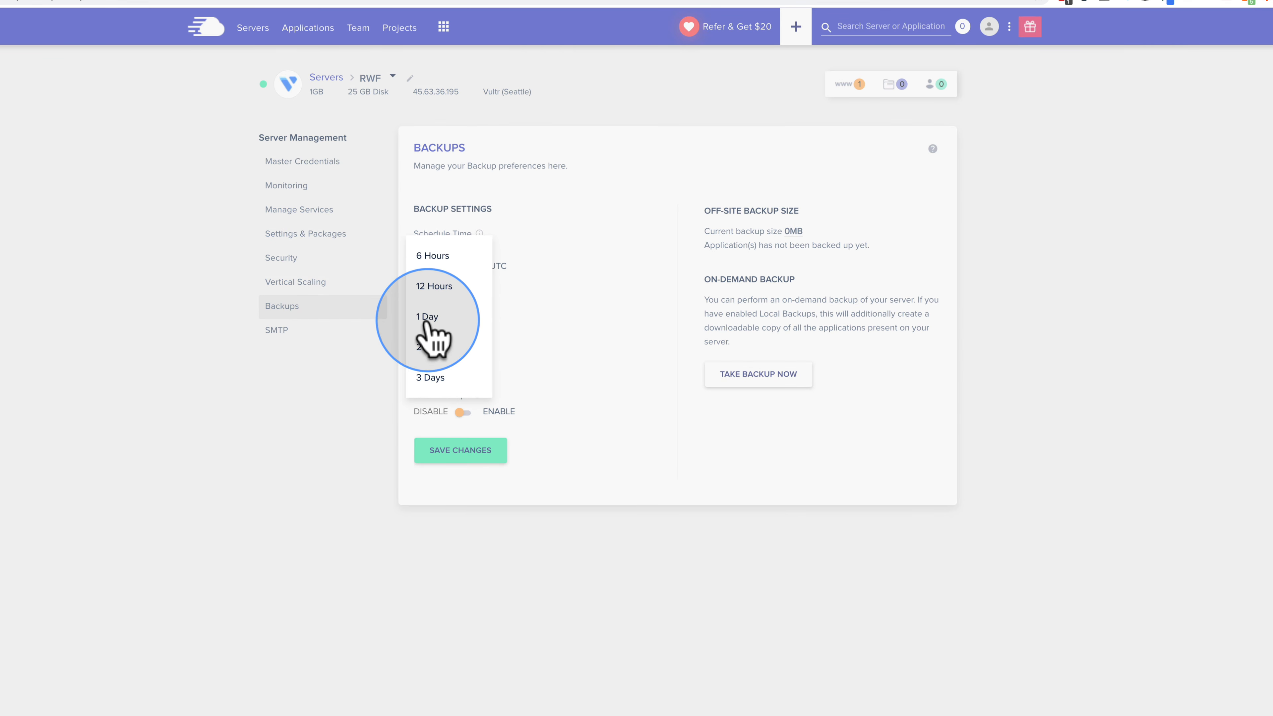
left_click(427, 320)
left_click(431, 368)
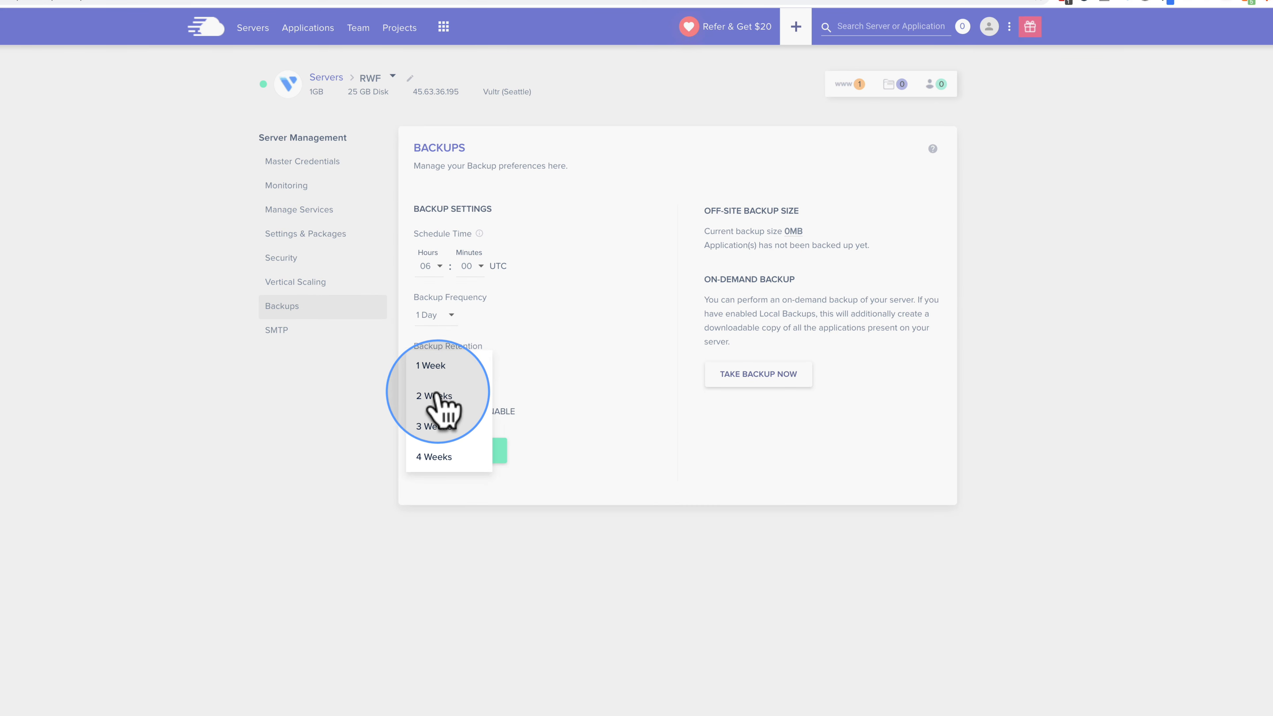
left_click(436, 396)
Step: Change backup frequency to 7 Days and retention to 4 Weeks
left_click(448, 321)
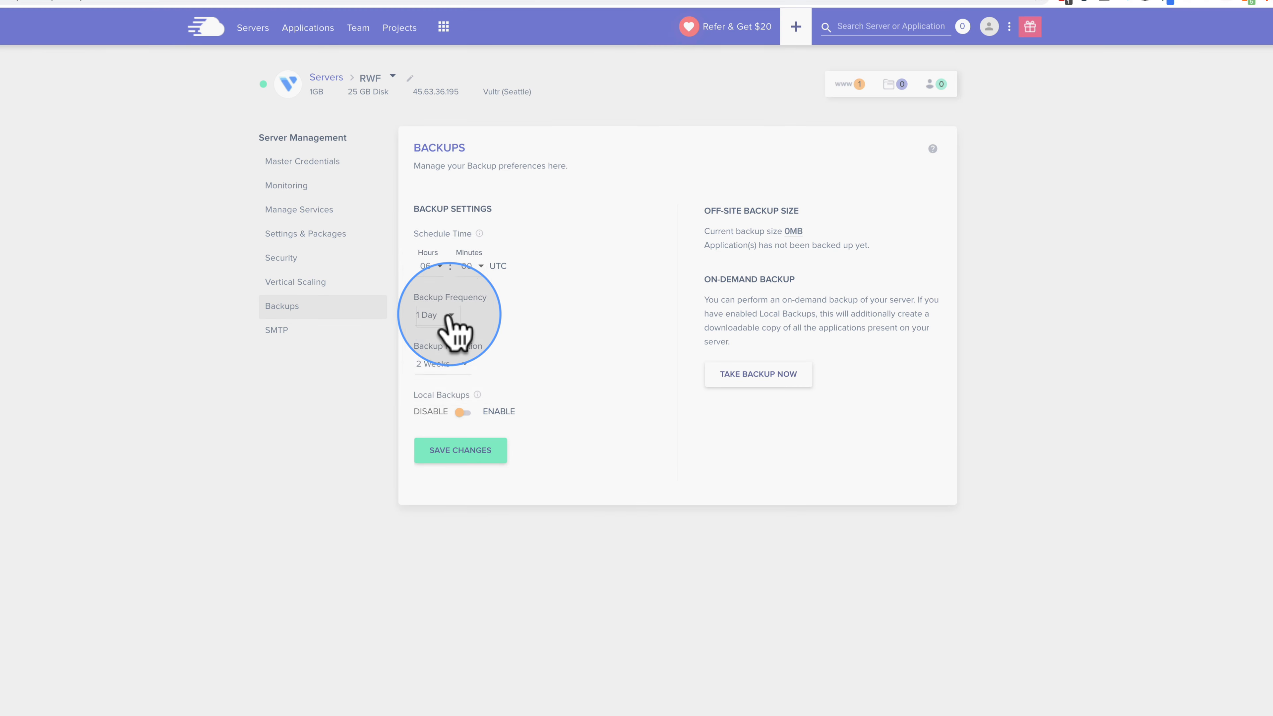
scroll(445, 351, "down", 3)
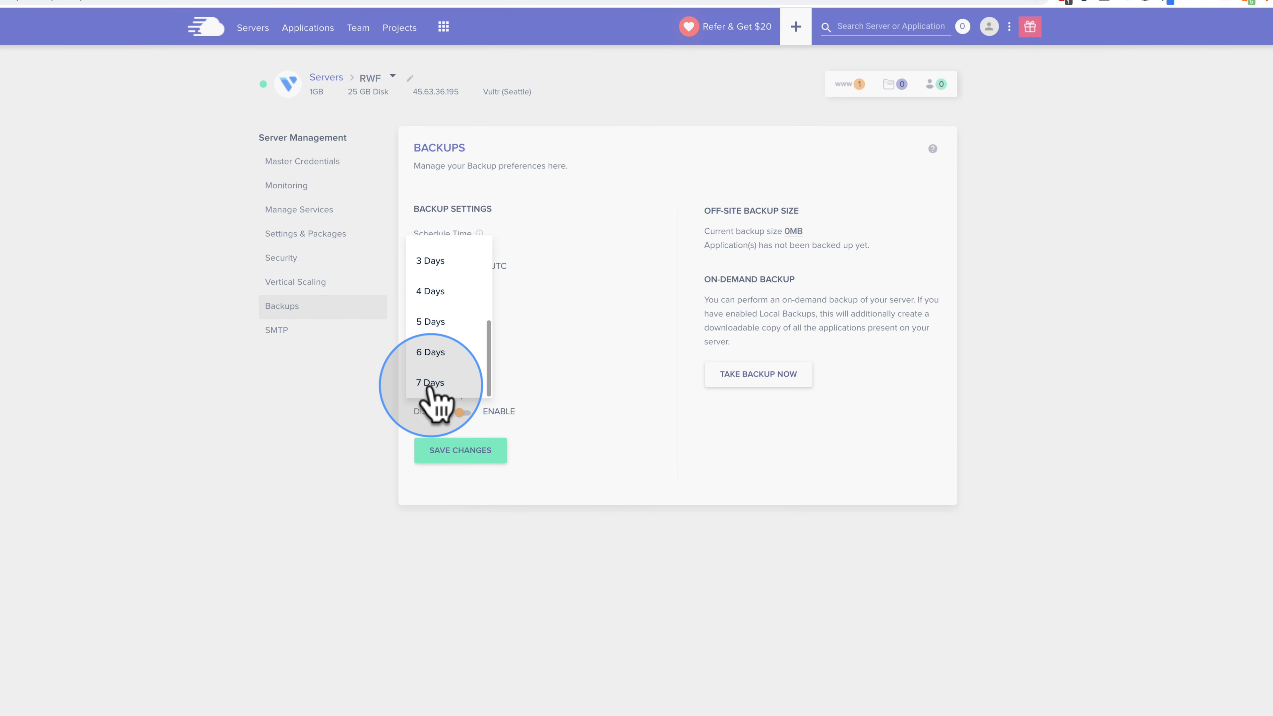
left_click(431, 383)
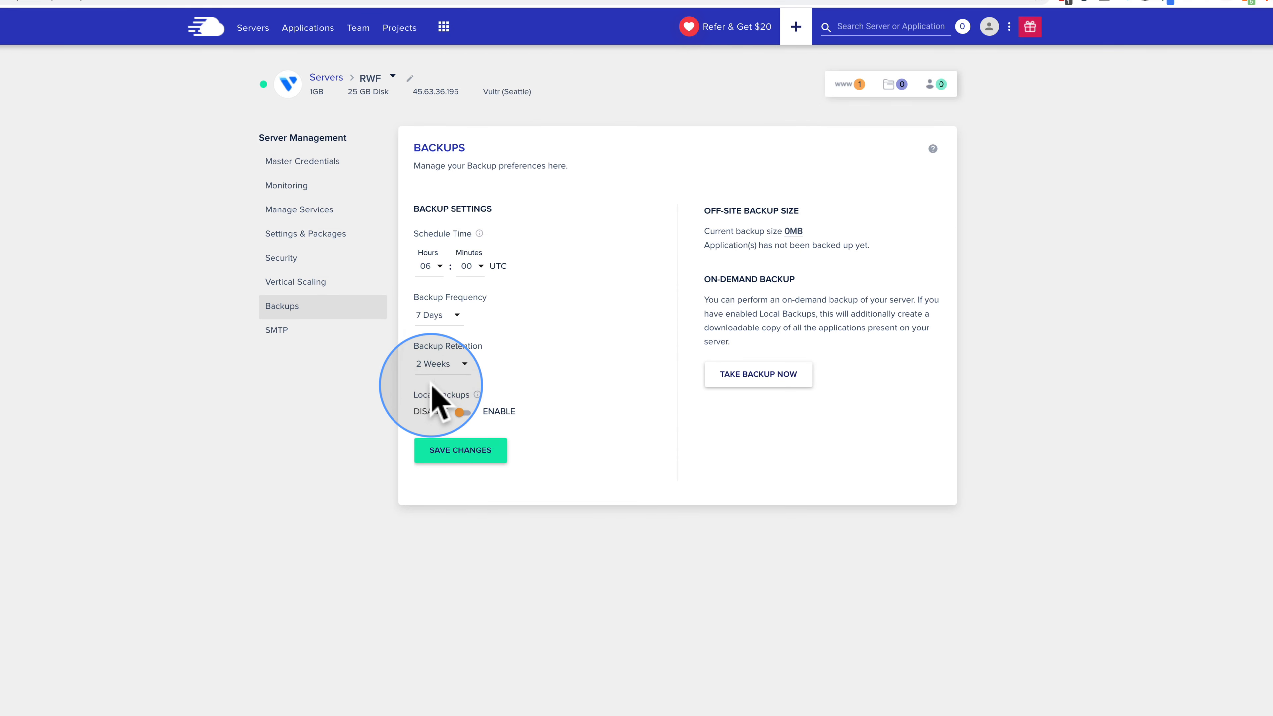
left_click(456, 366)
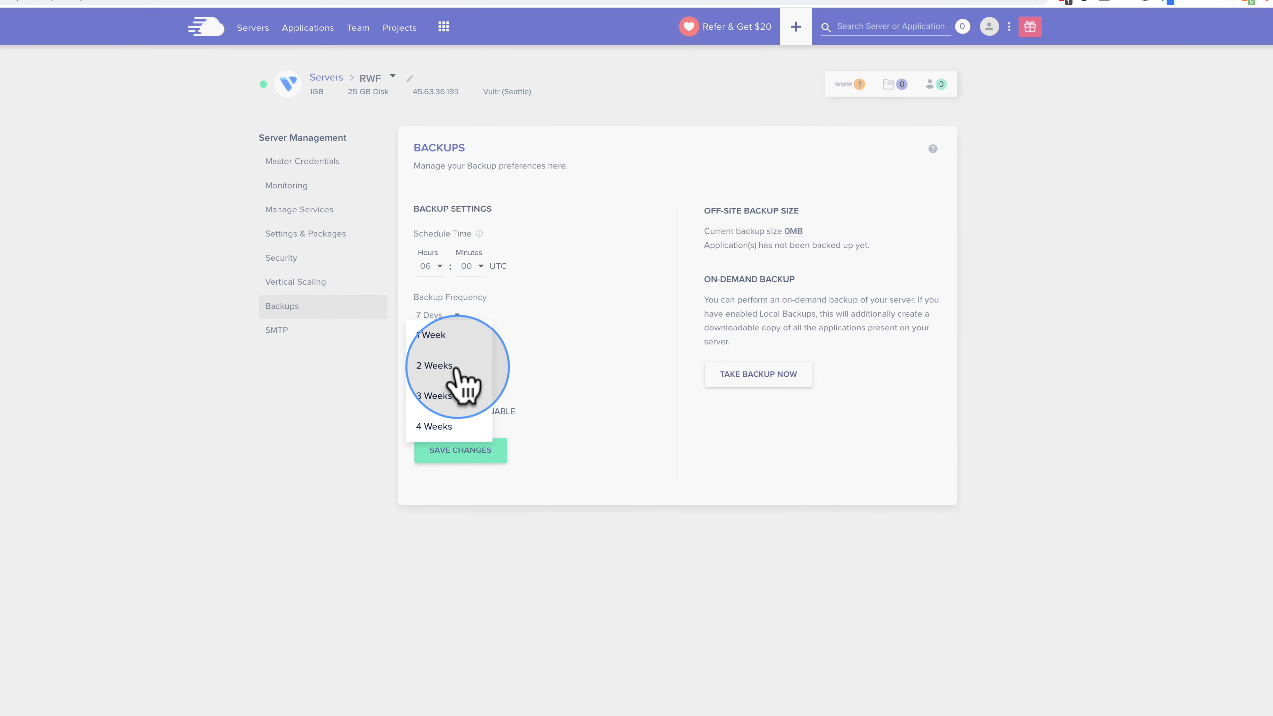
left_click(434, 427)
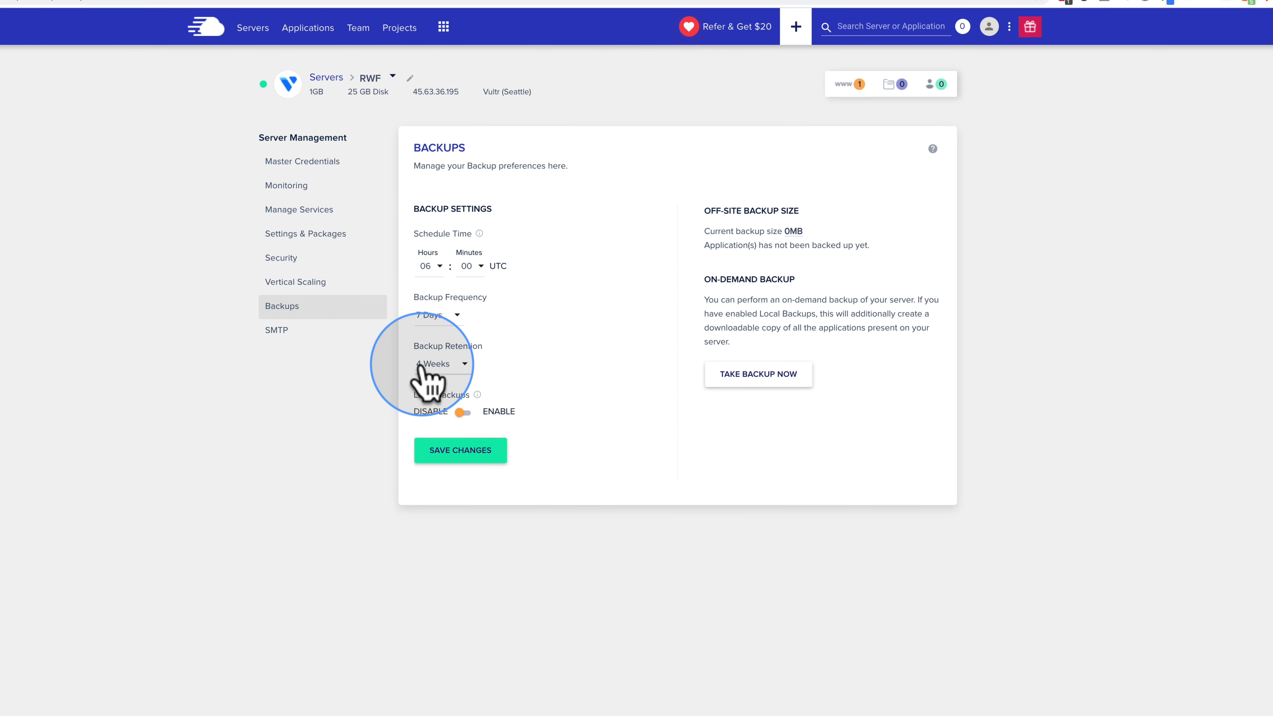
Step: Try 1 Week backup retention, then set it back to 4 Weeks
left_click(448, 364)
left_click(440, 282)
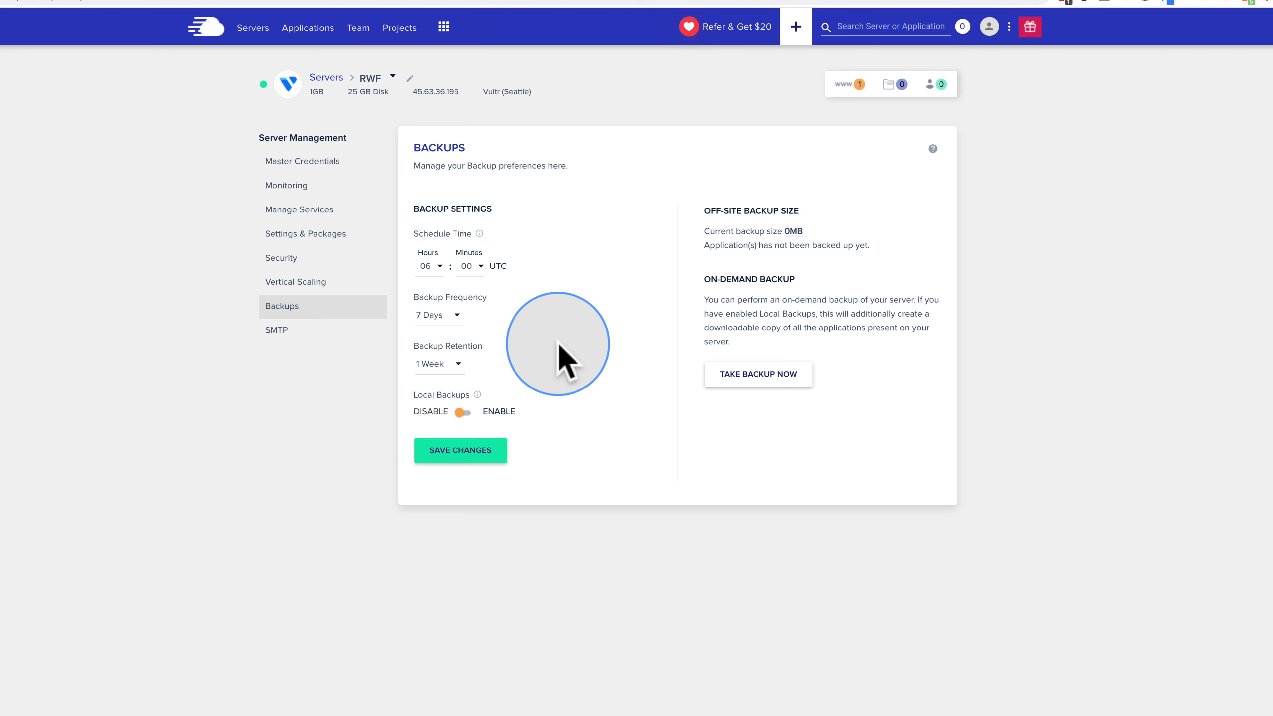
left_click(457, 369)
left_click(444, 454)
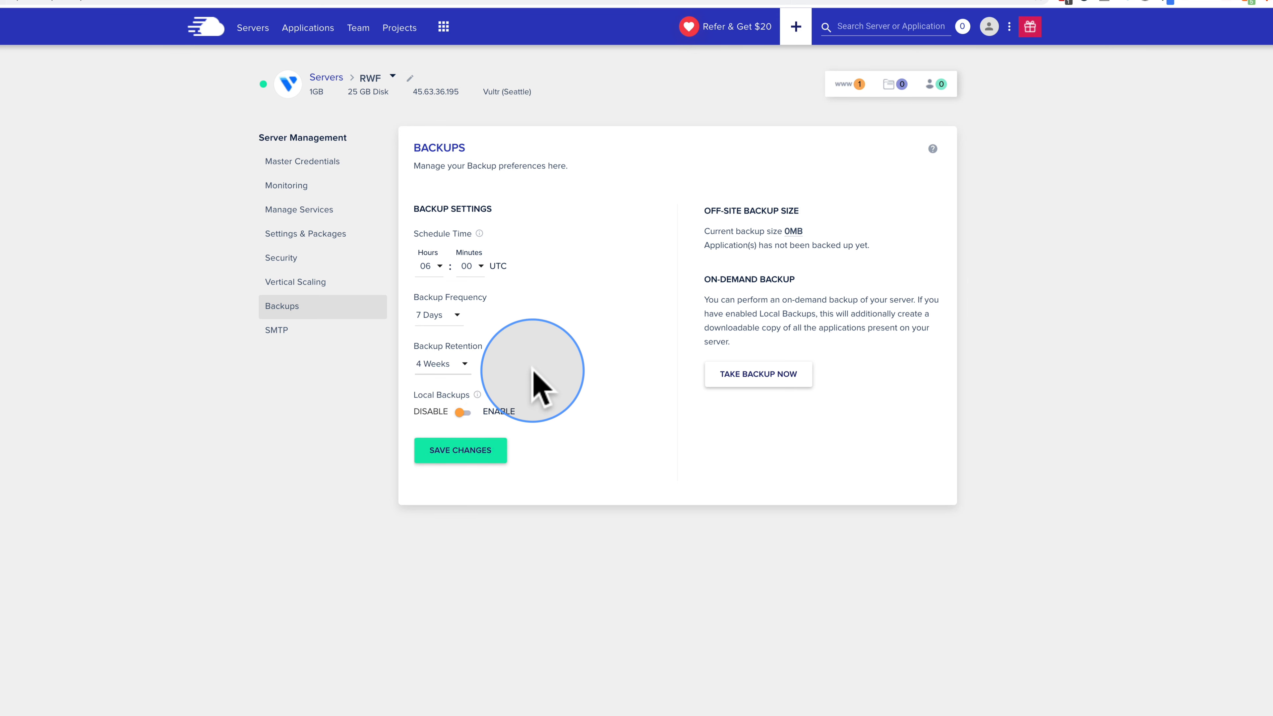
Step: Return frequency to 1 Day, shorten retention, and save the backup schedule
left_click(451, 316)
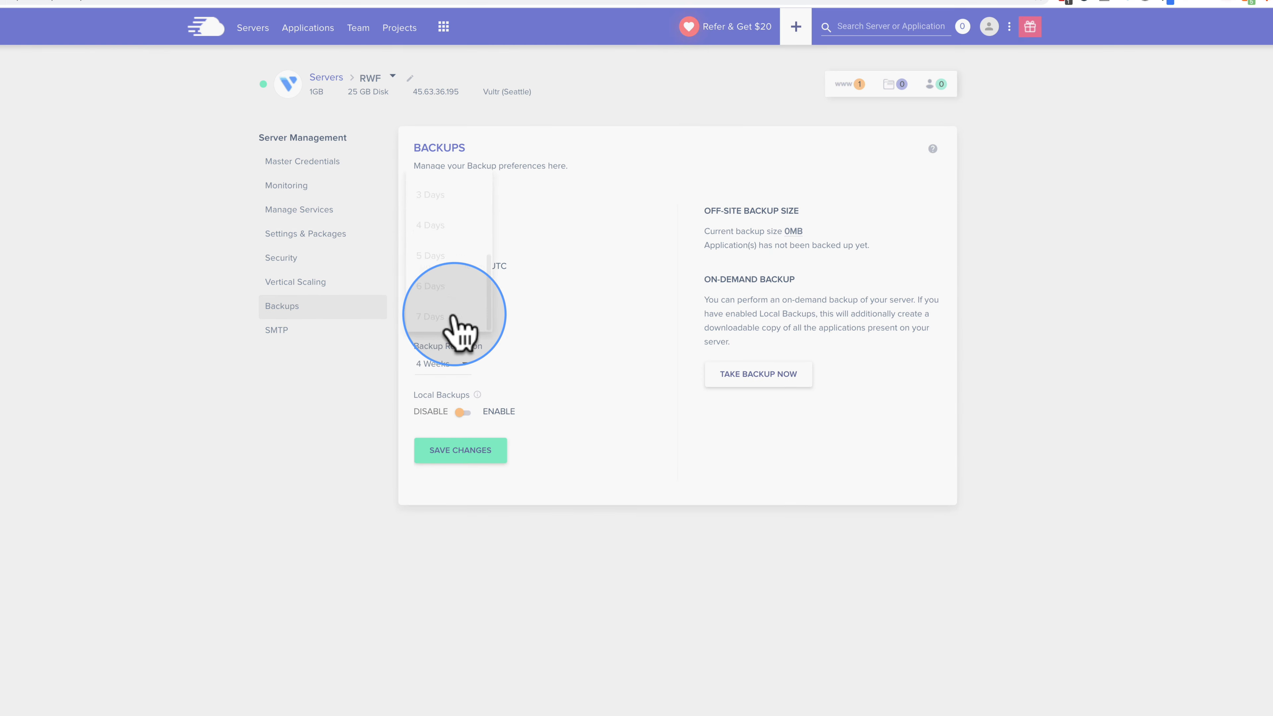
scroll(440, 226, "up", 2)
left_click(441, 208)
left_click(444, 375)
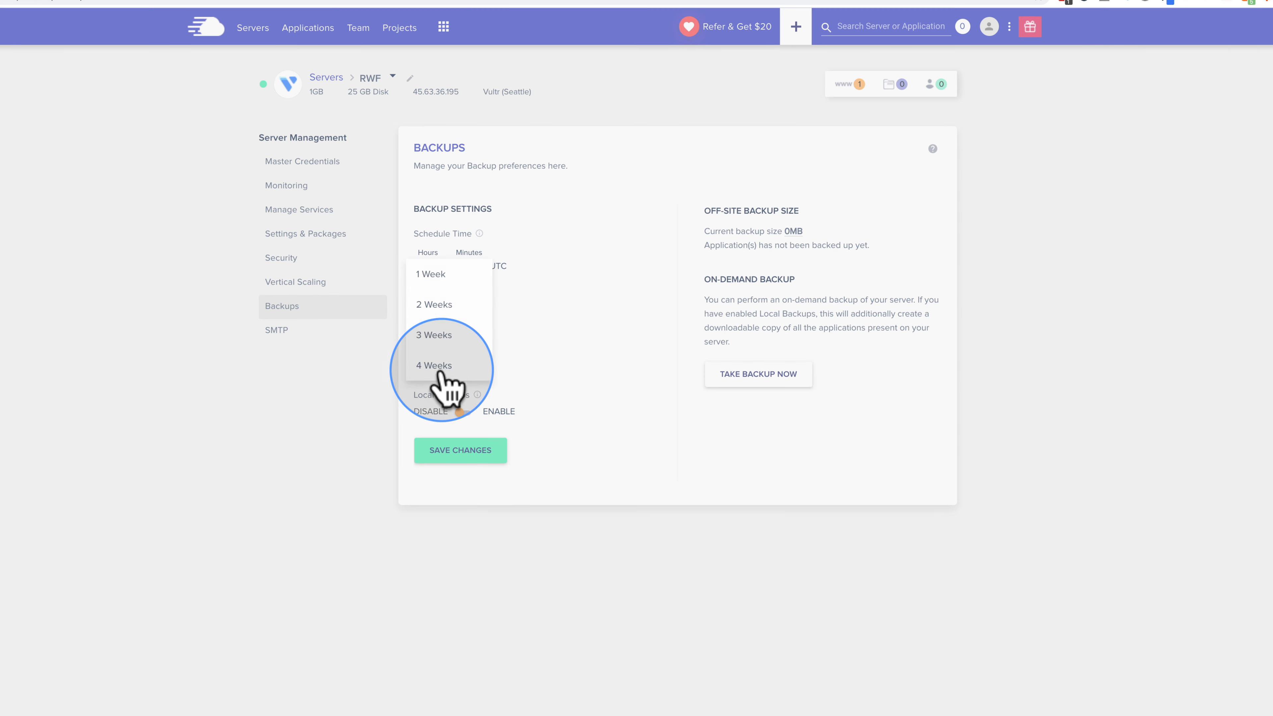
left_click(435, 306)
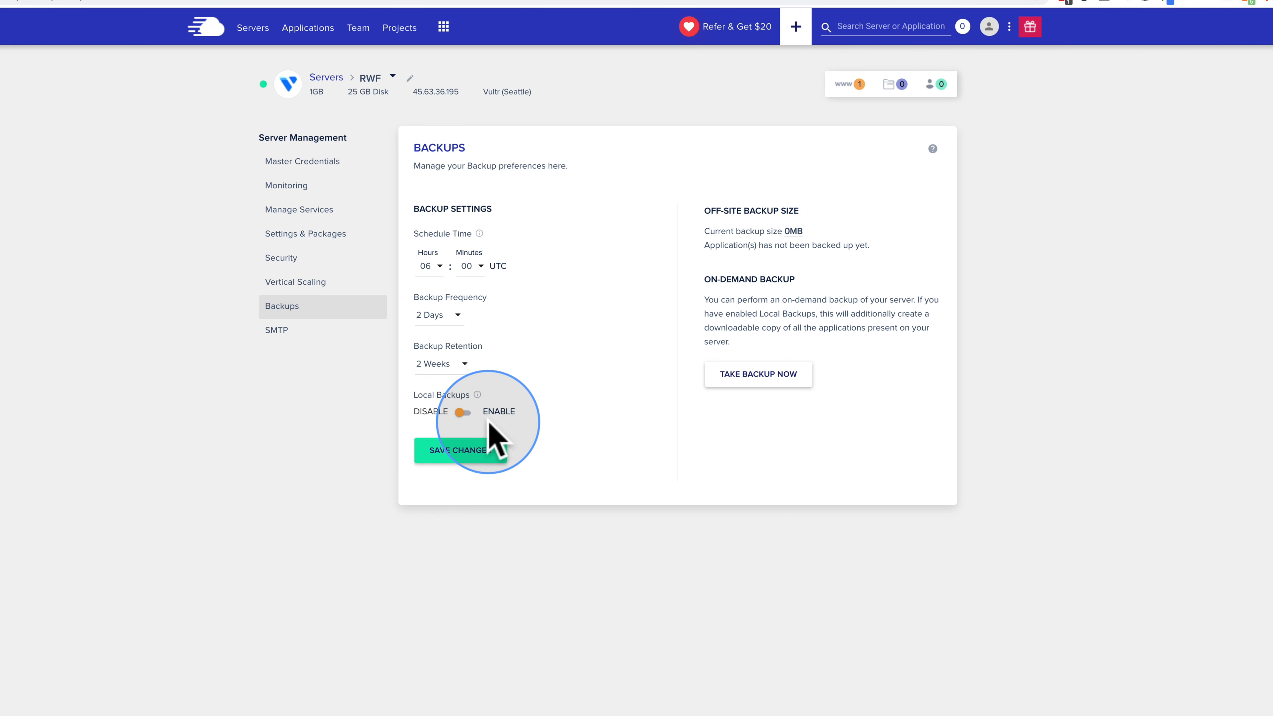
left_click(489, 441)
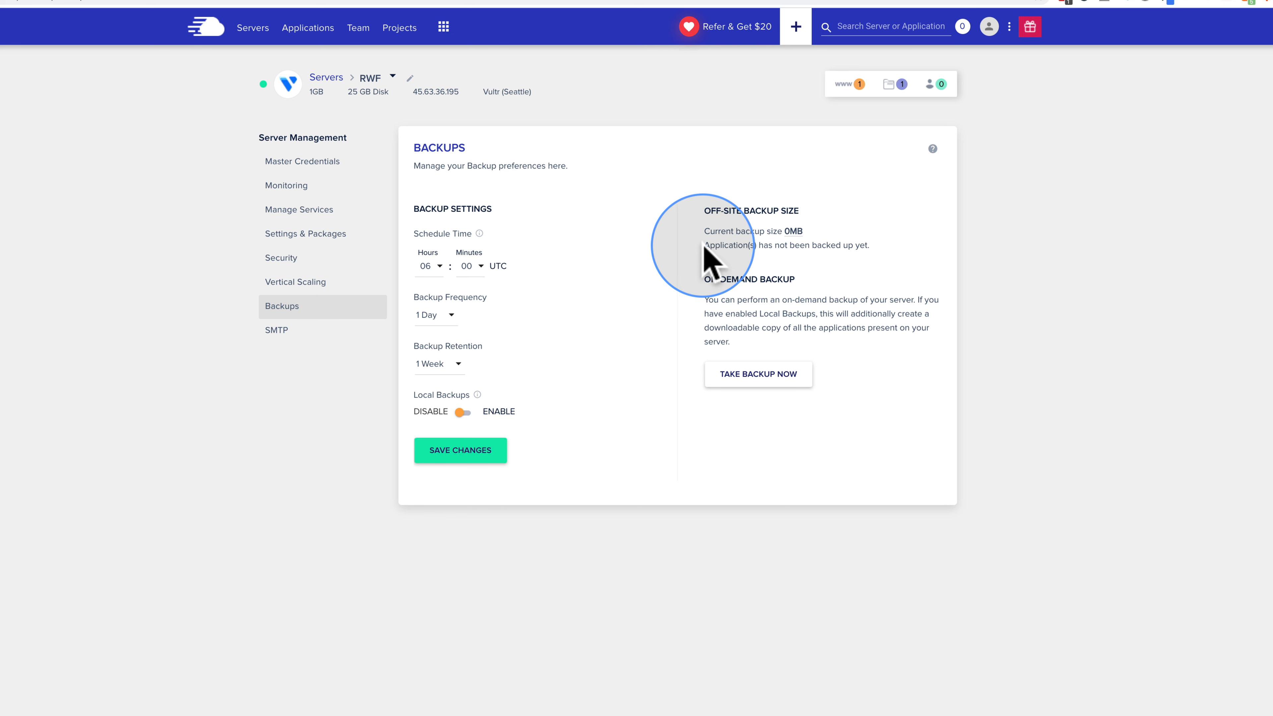
left_click_drag(703, 245, 896, 242)
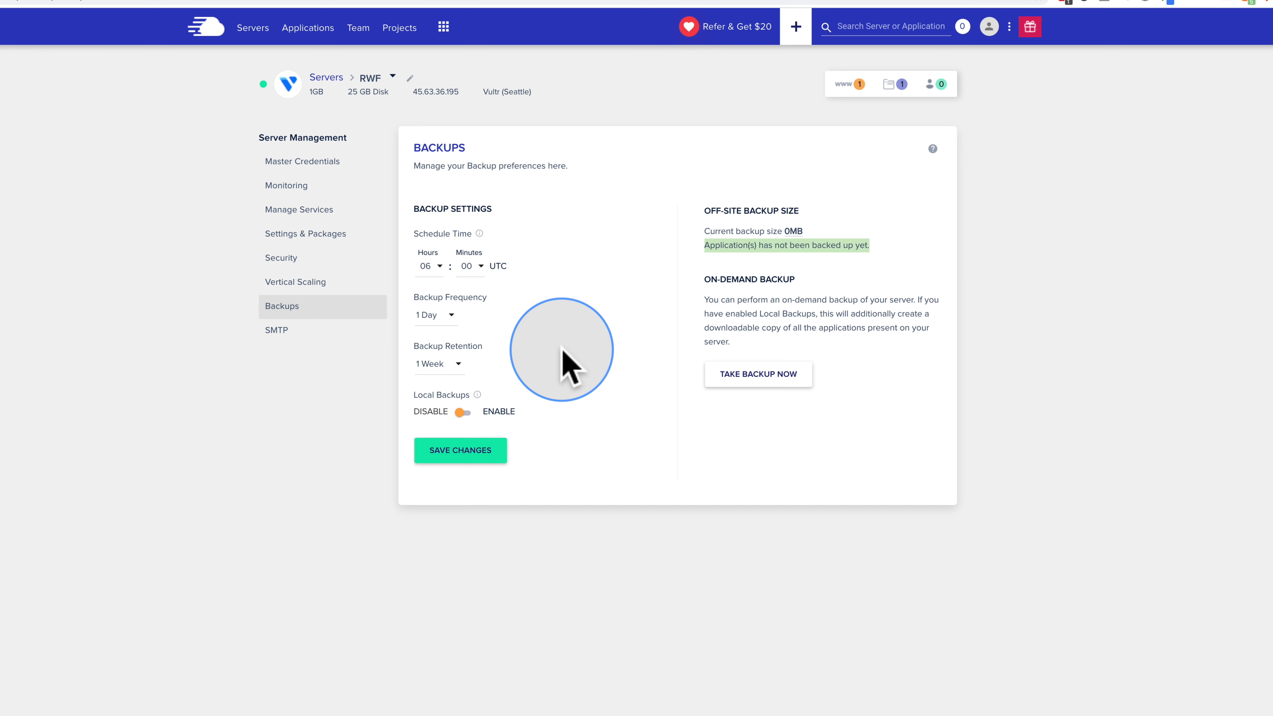
Step: Load the 'Charges for Off-site Backups' help article in a new browser tab
left_click(304, 396)
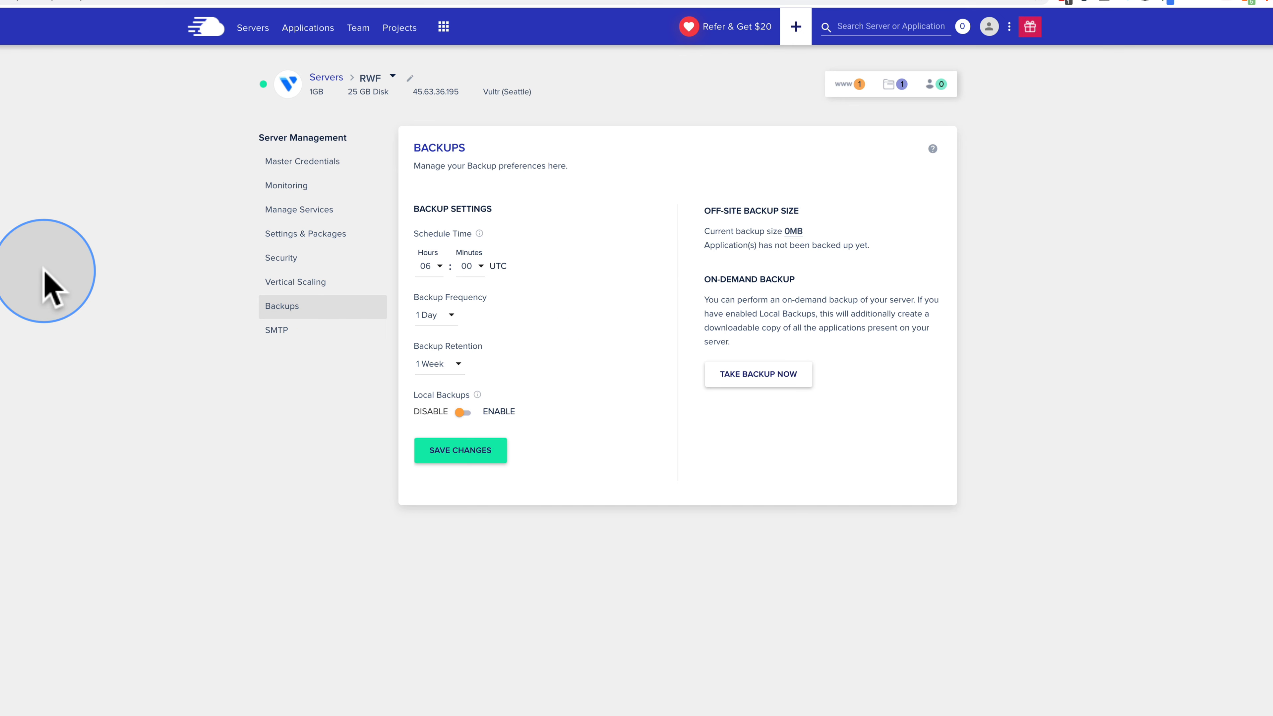
key("super+t")
key("super+v")
key("Return")
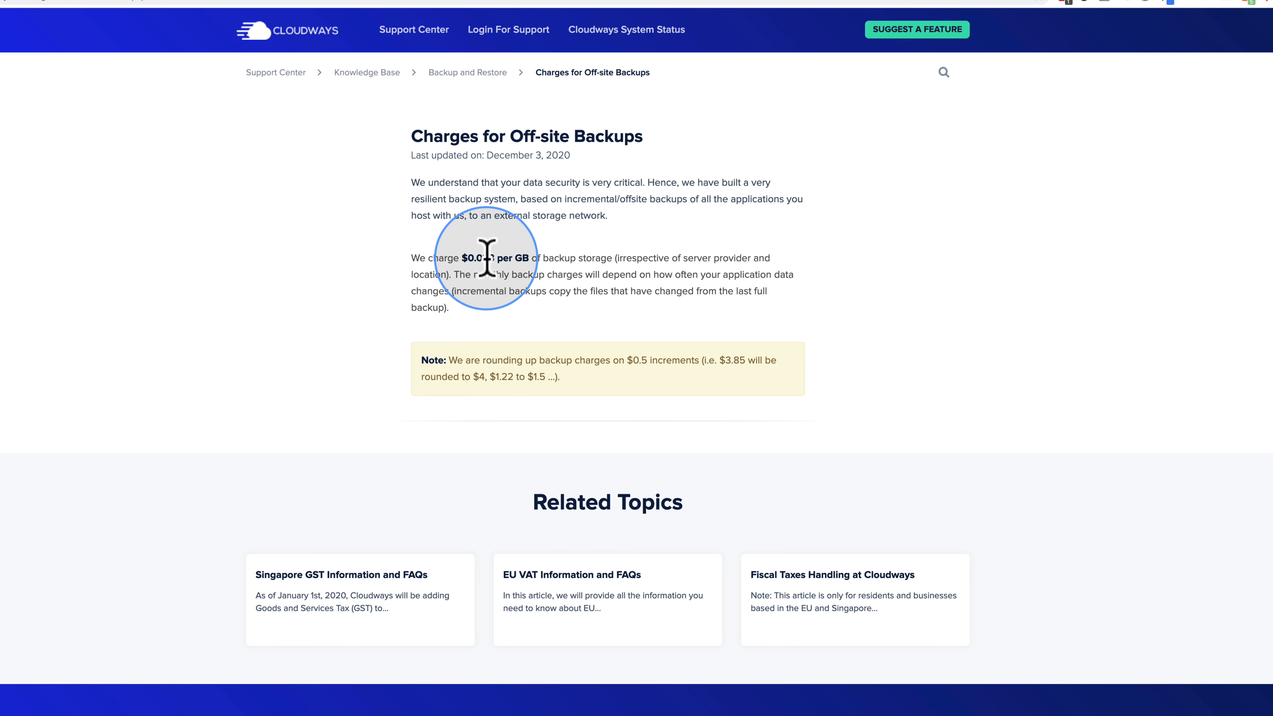
Step: Note the $0.033 per GB backup rate, then list the server's SMTP provider choices
left_click_drag(483, 259, 494, 259)
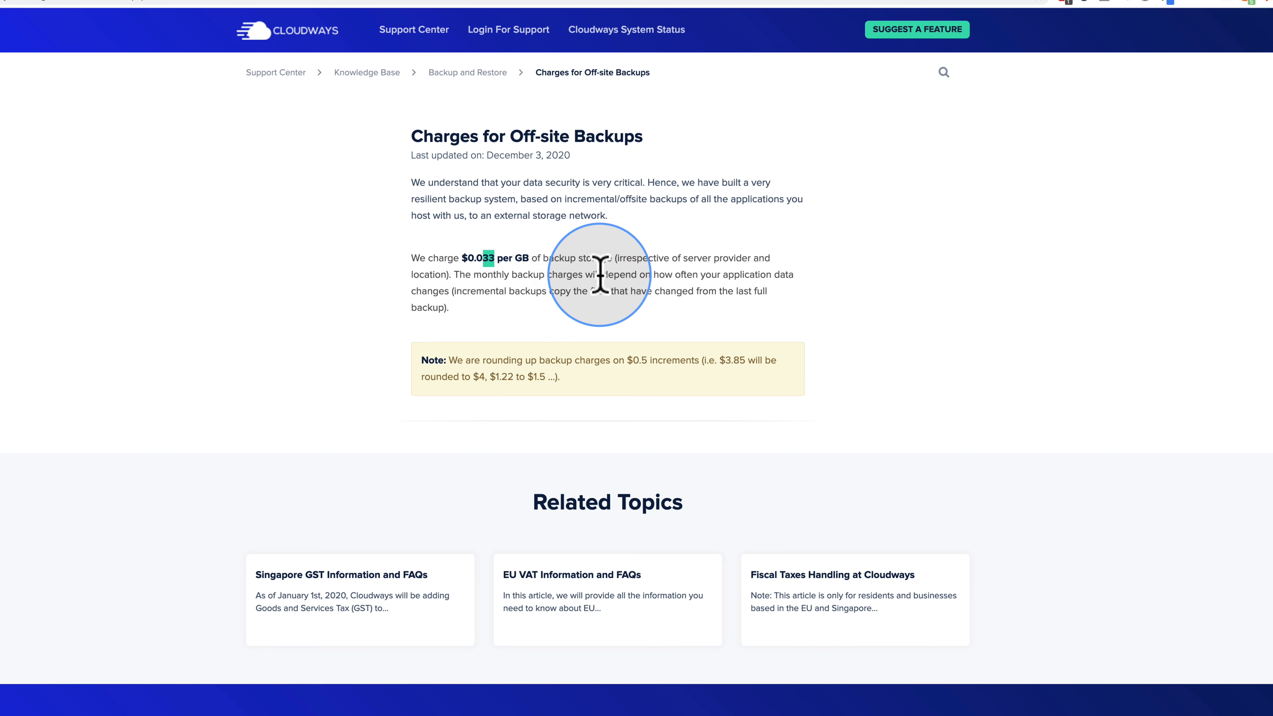
left_click(661, 276)
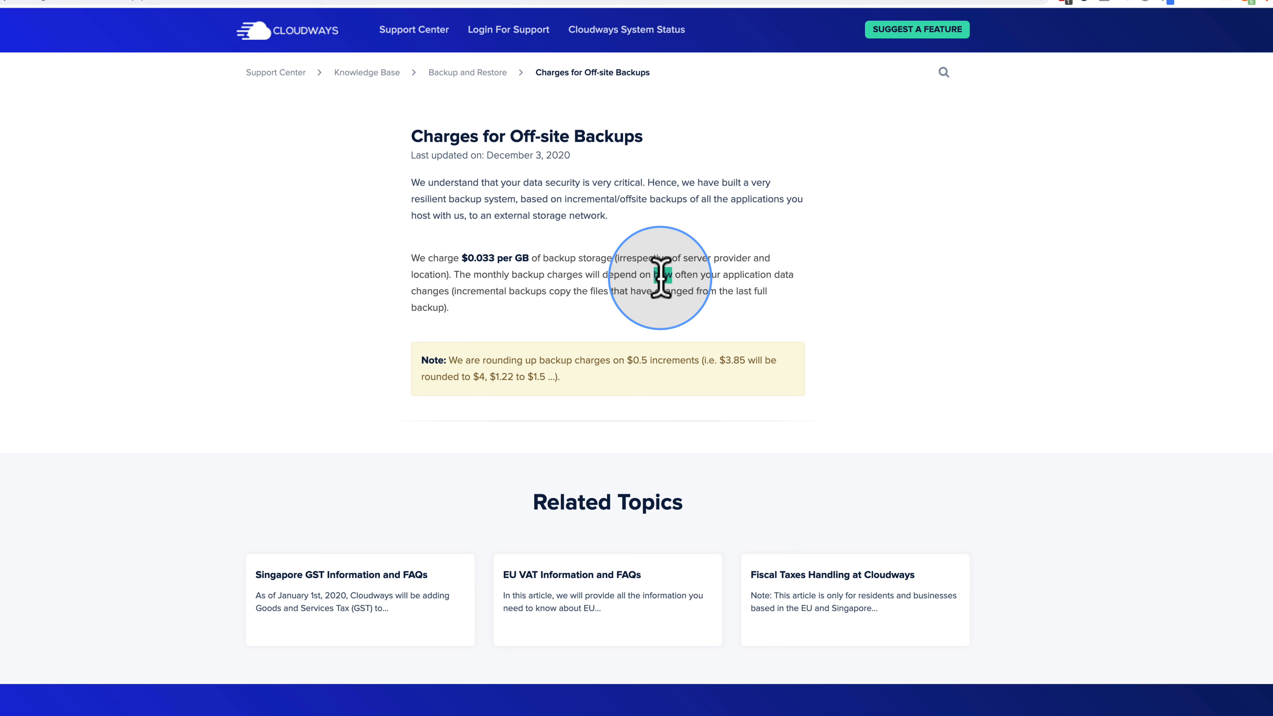
left_click_drag(661, 276, 474, 313)
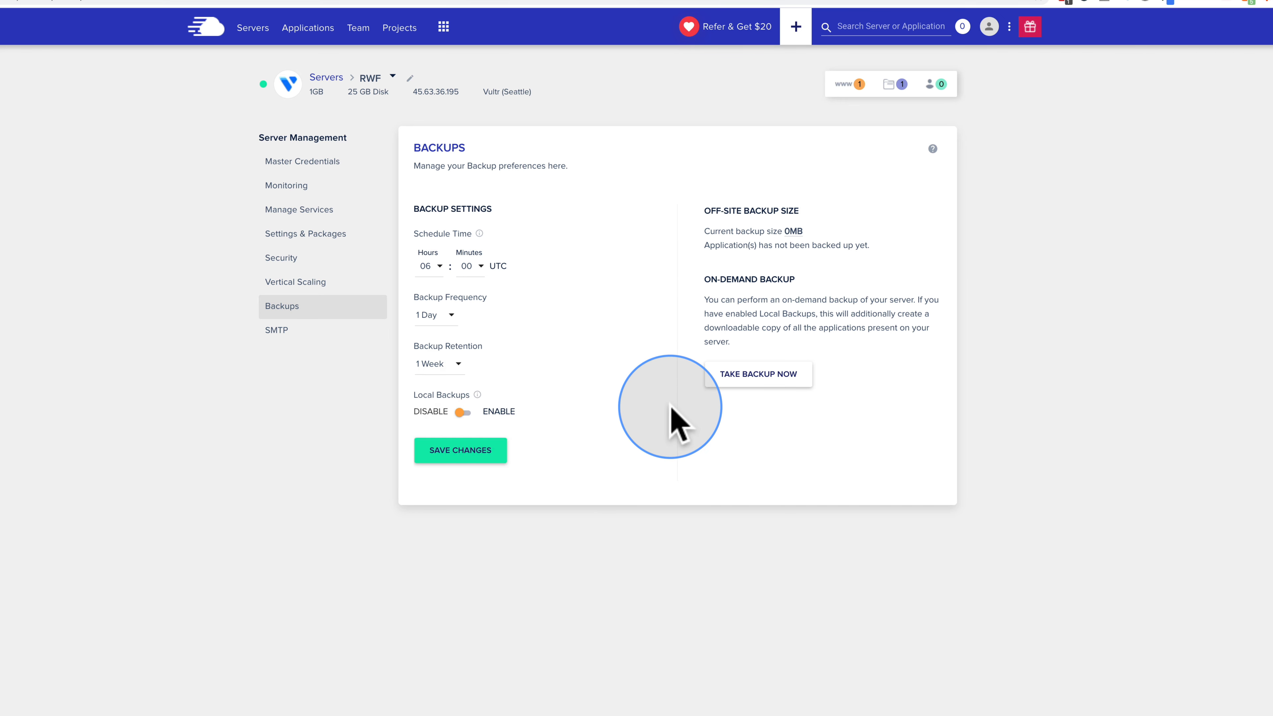
left_click(361, 4)
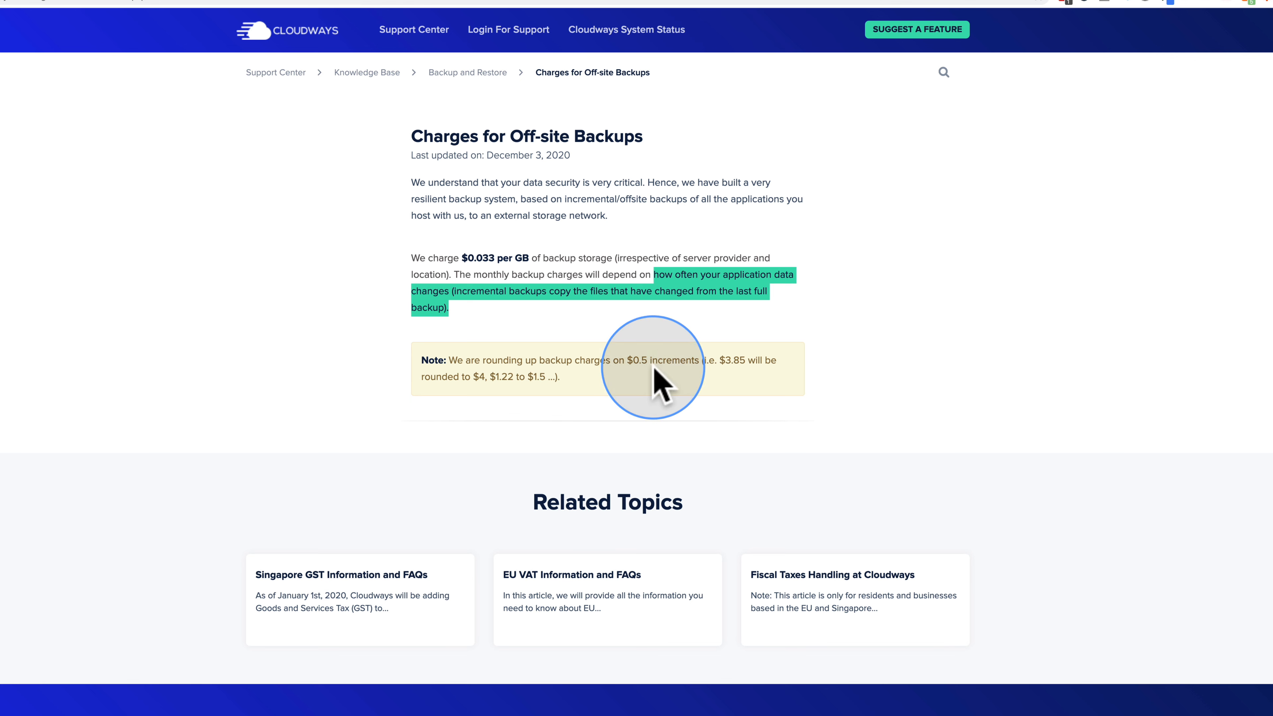
left_click(549, 274)
left_click_drag(529, 258, 460, 258)
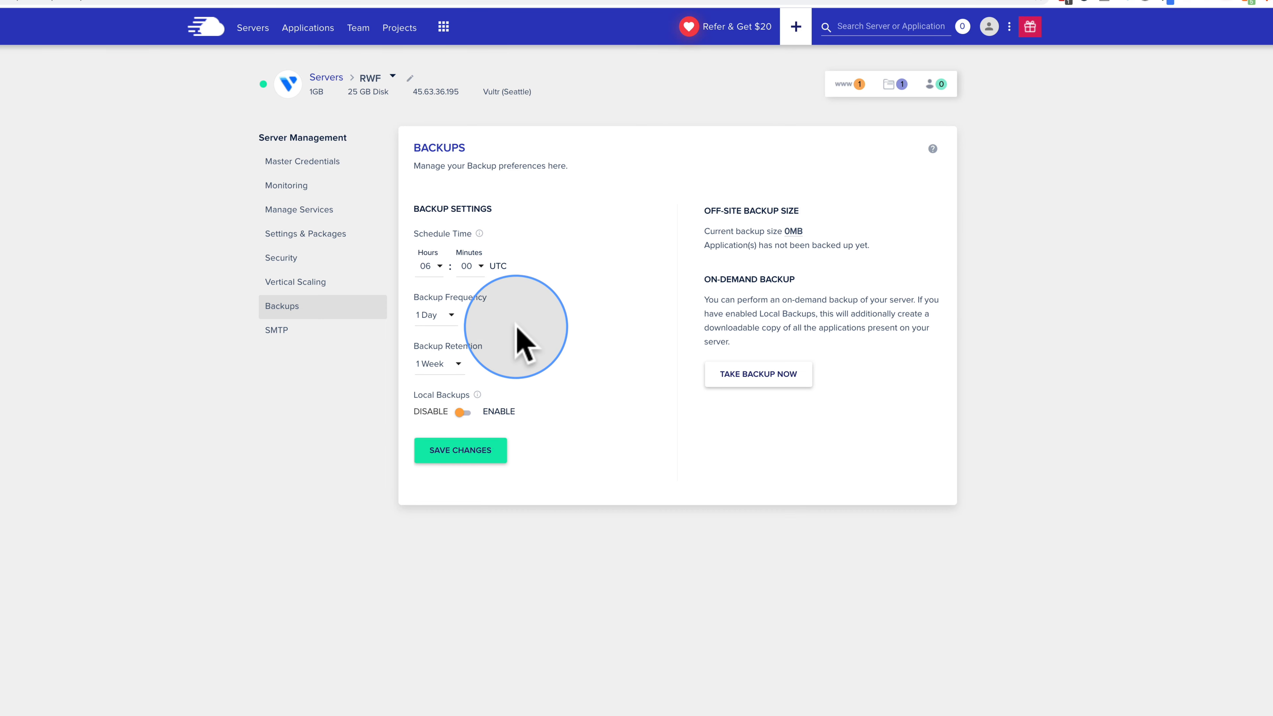
left_click(326, 332)
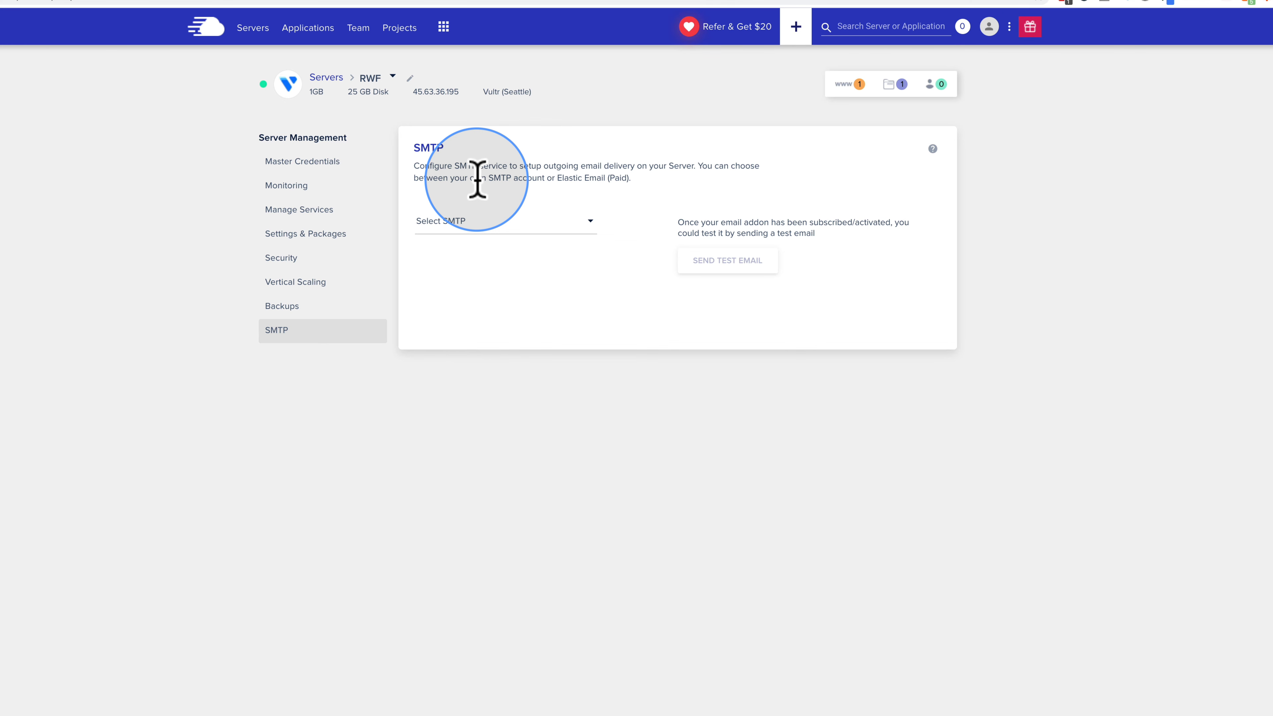
left_click(497, 231)
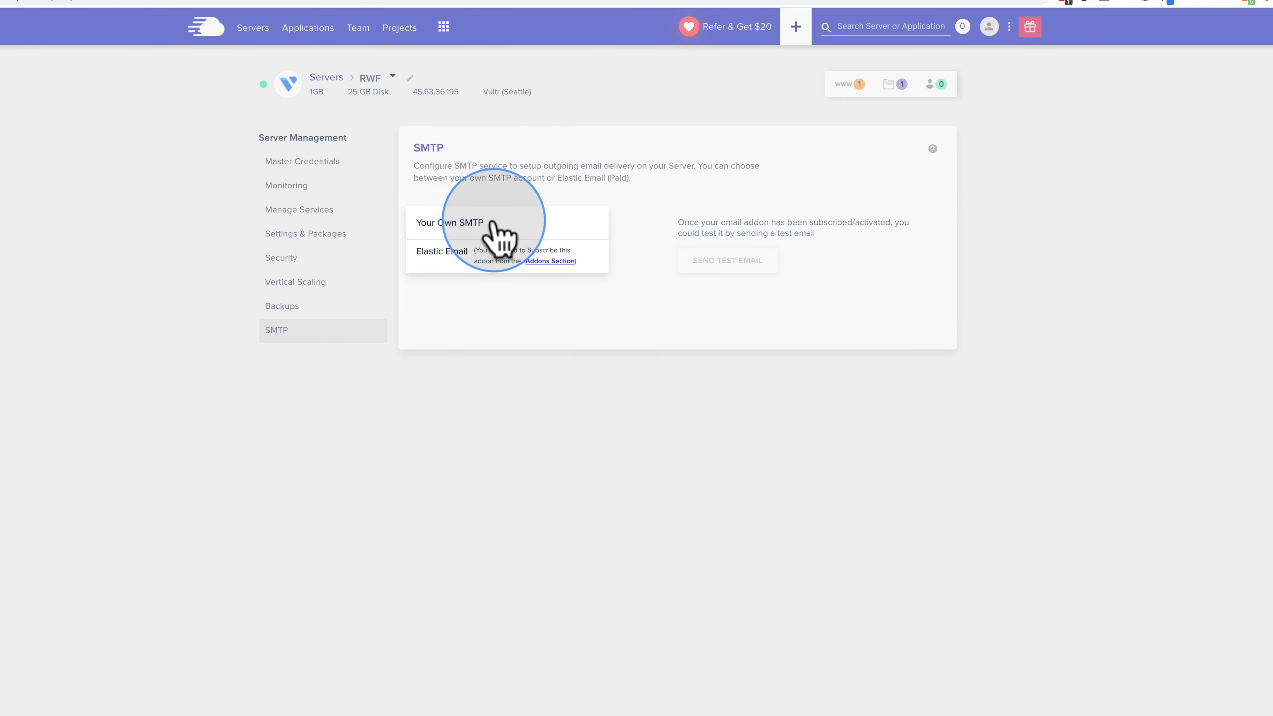
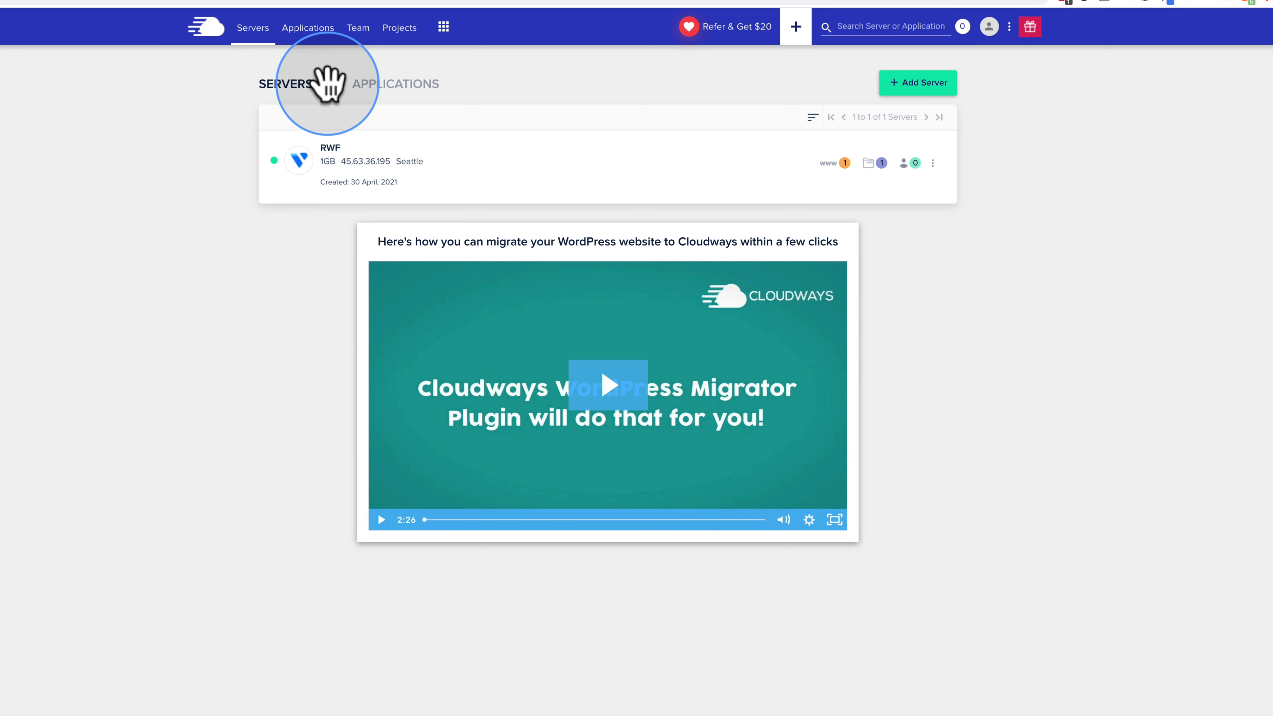
Step: Open RvingWithFamily Clone from the Applications list, copy its application URL, and expand Monitoring
left_click(328, 83)
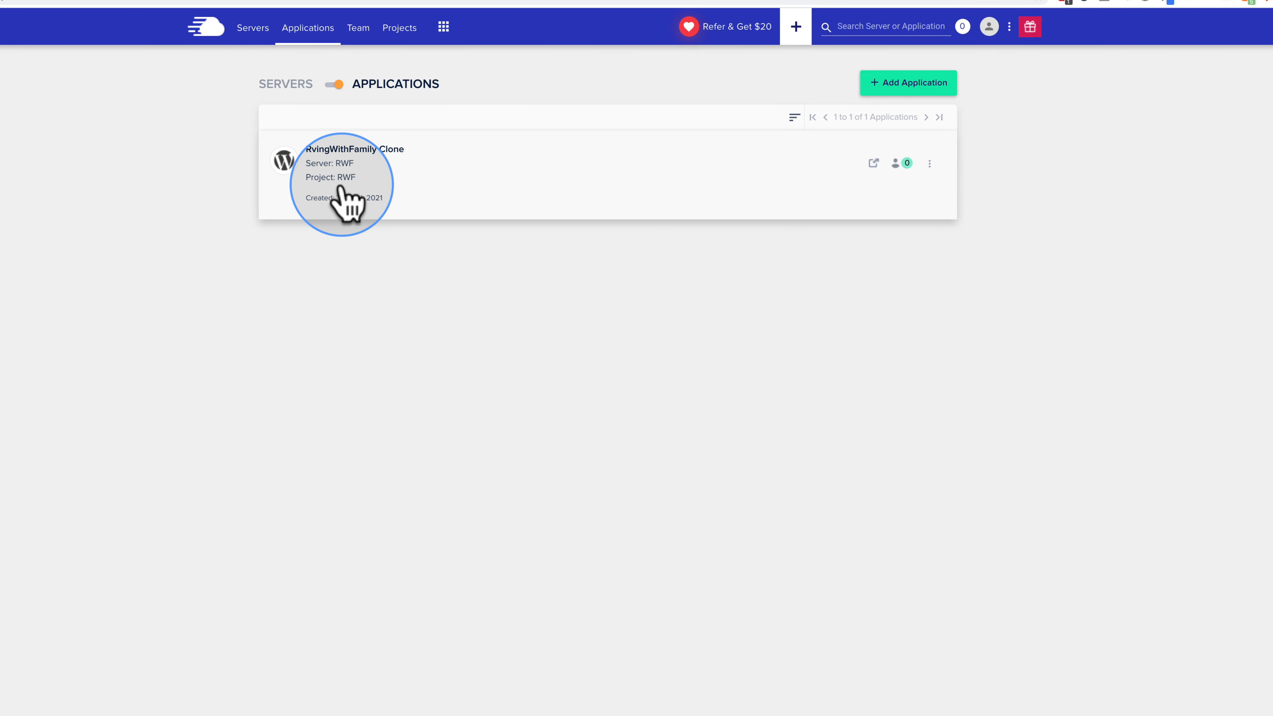
left_click(386, 171)
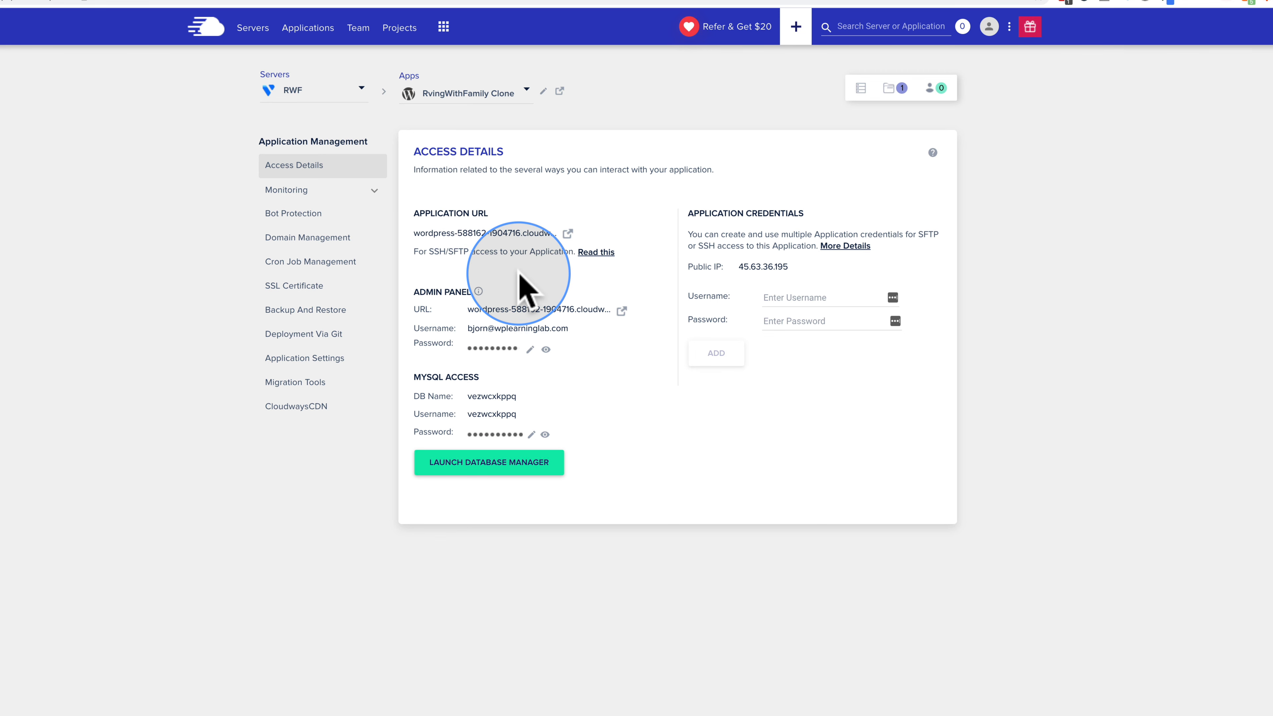
left_click(466, 234)
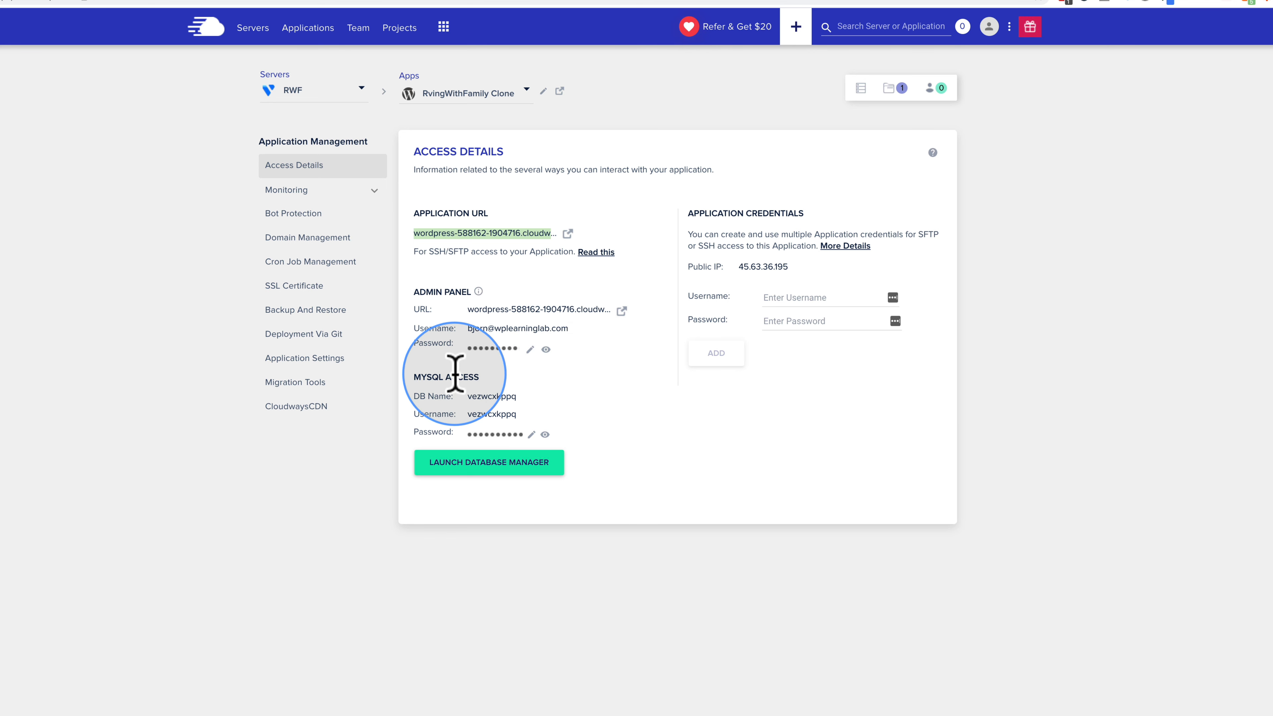
left_click(301, 191)
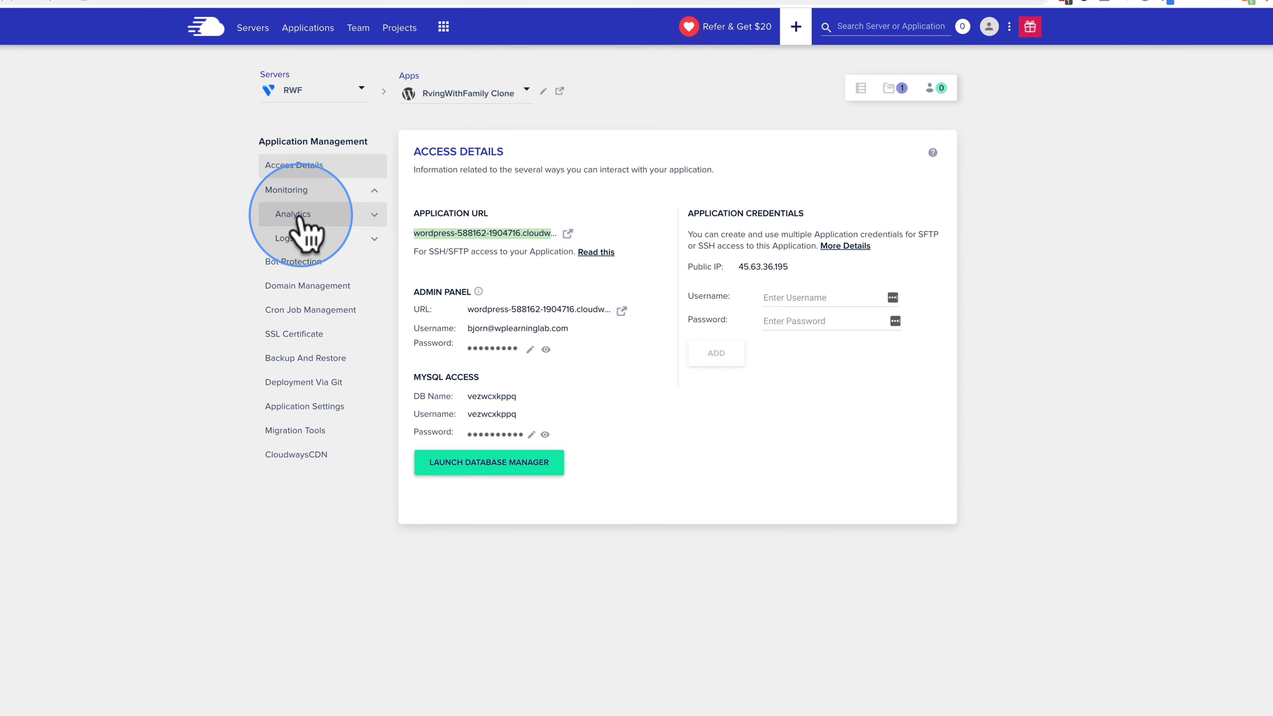
Step: Inspect Traffic analytics: the first IP's requested URLs and bot traffic, then return to IP Requests
left_click(299, 216)
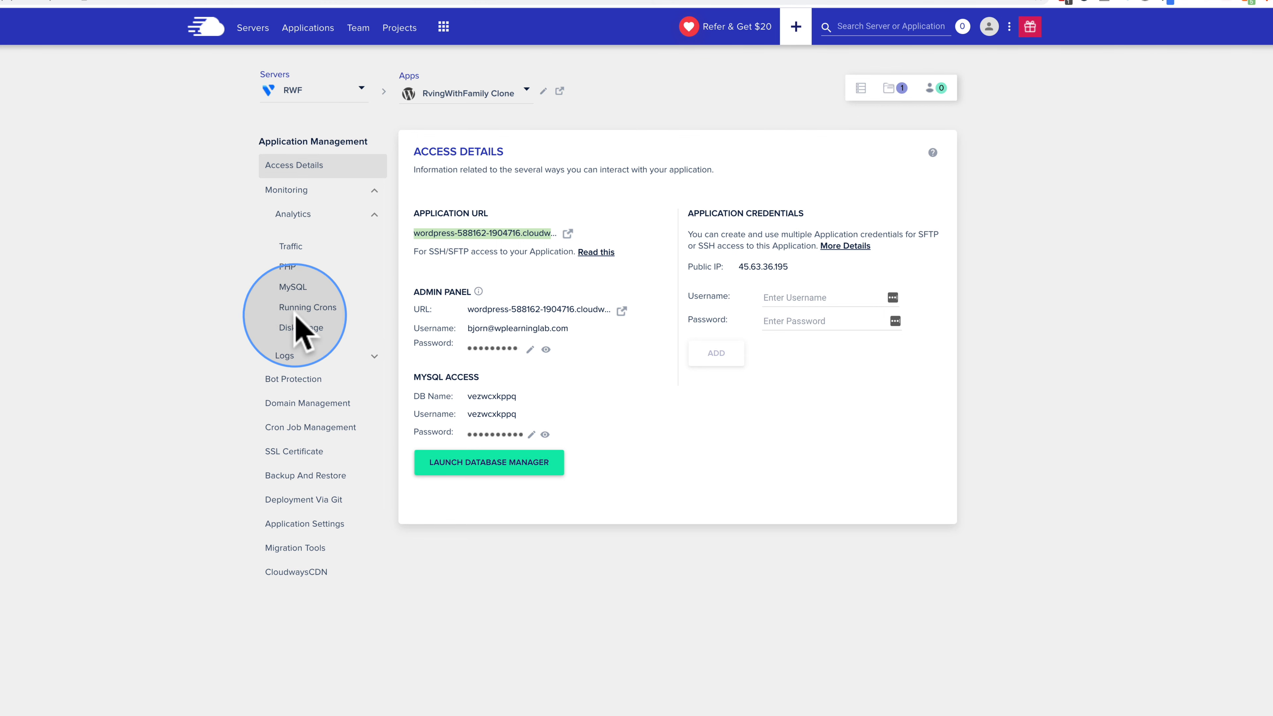
left_click(291, 249)
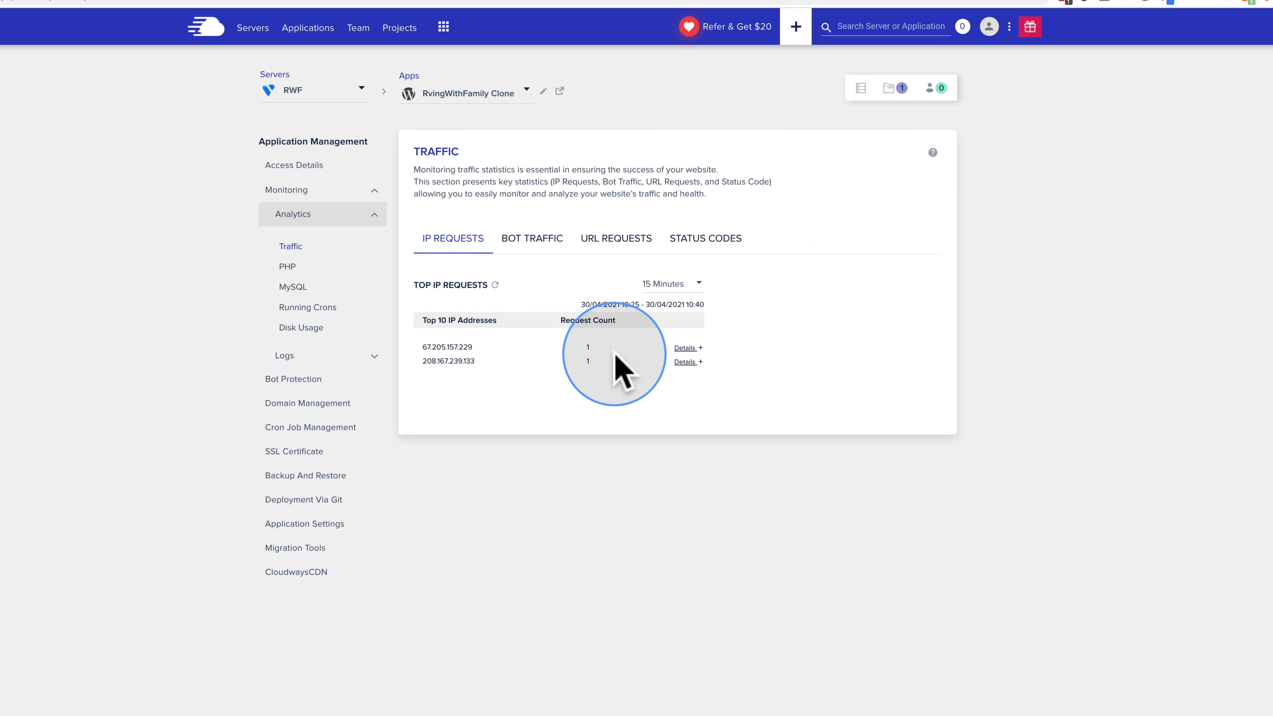
left_click(700, 350)
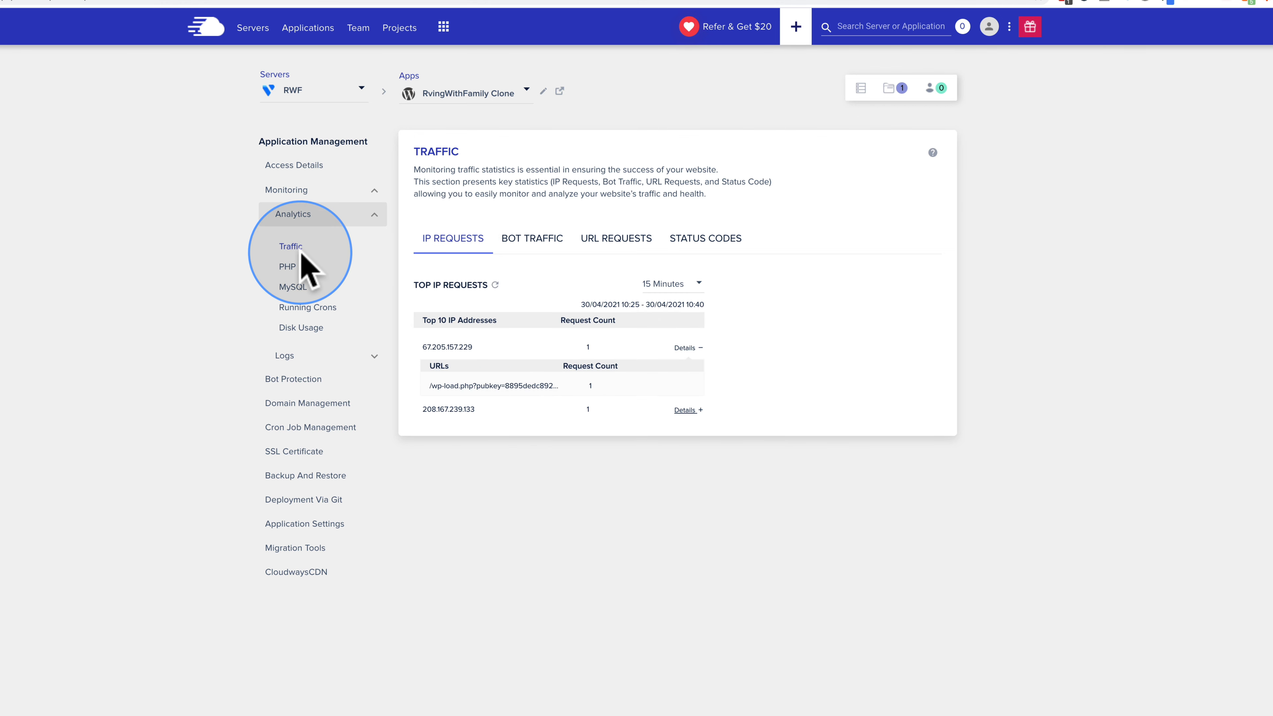
left_click(534, 239)
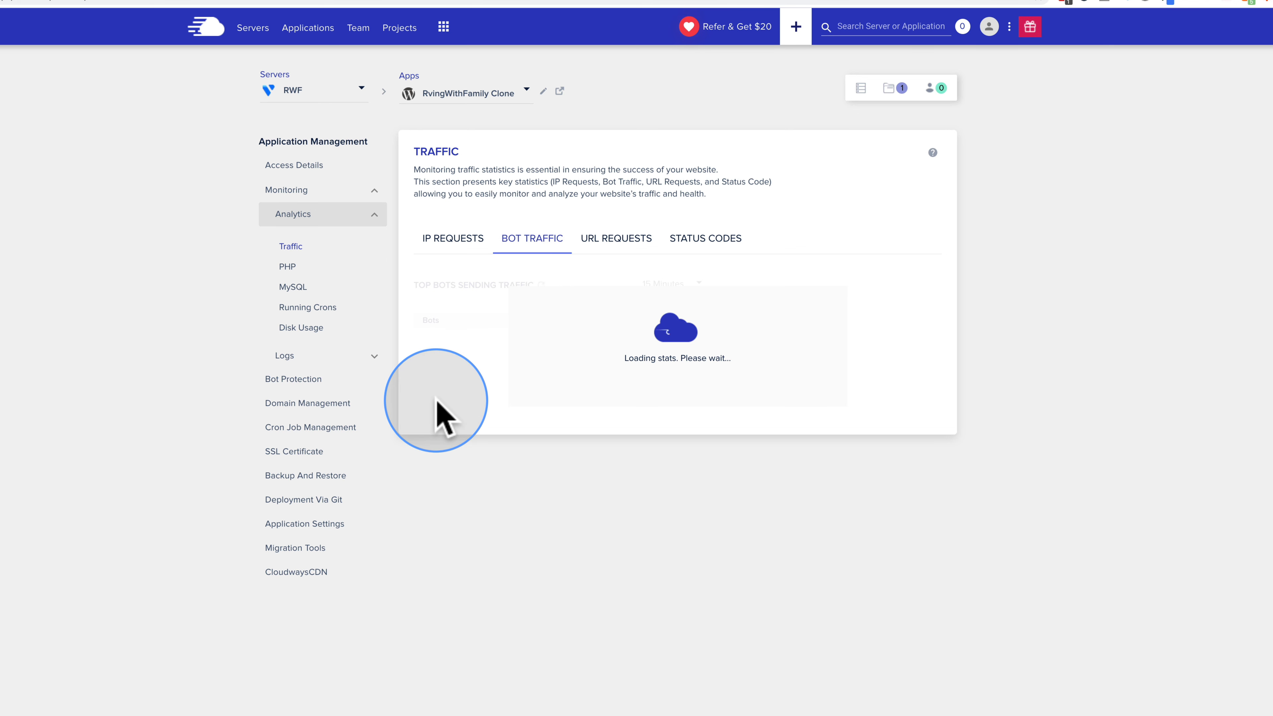
left_click(466, 243)
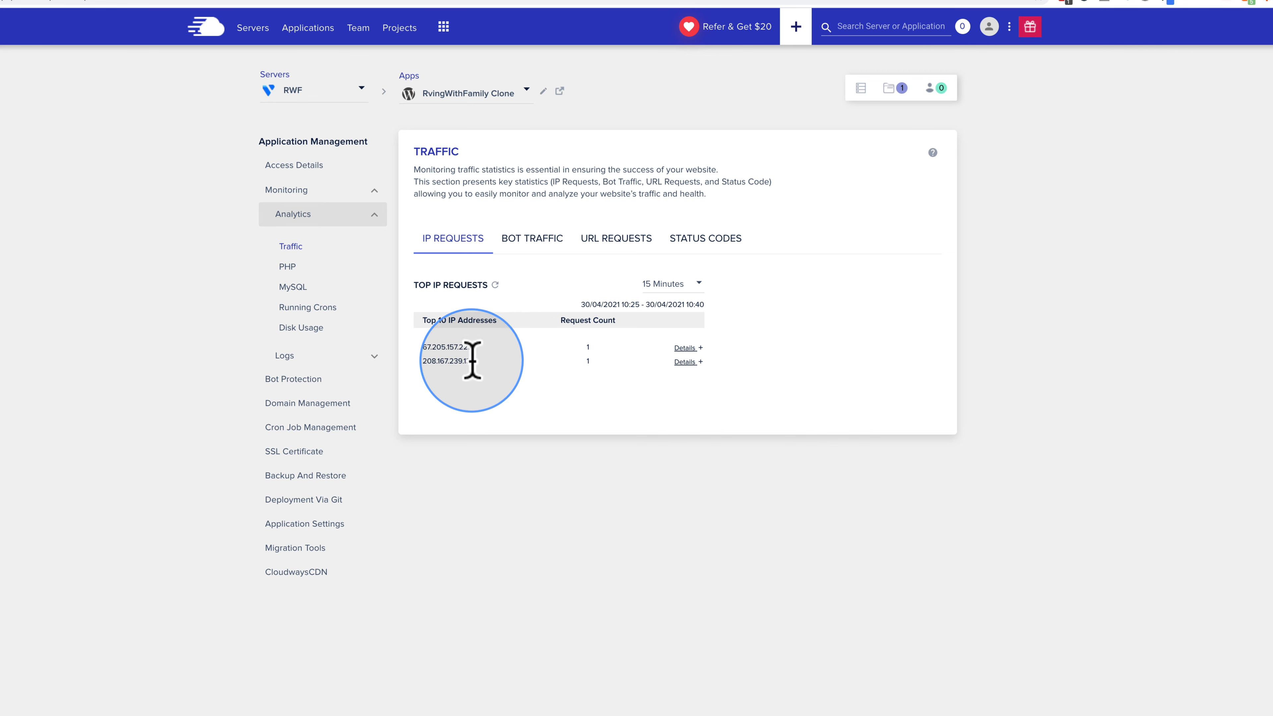
left_click(370, 363)
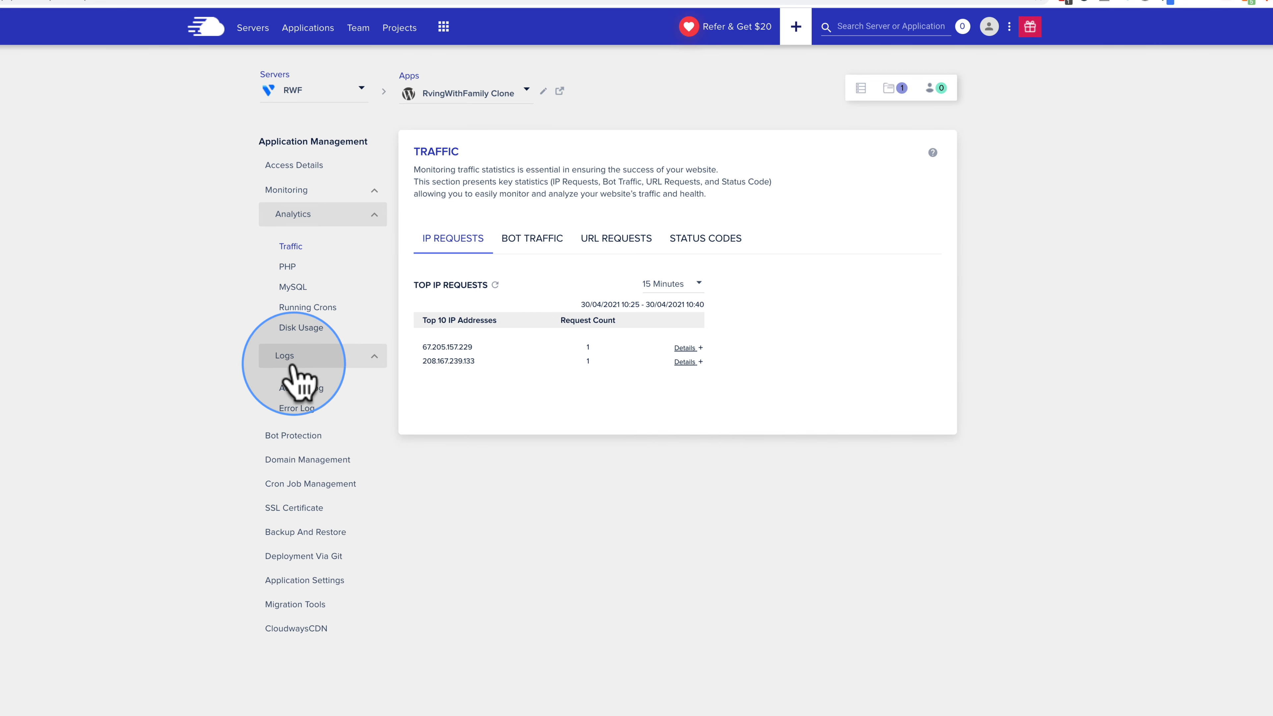
left_click(371, 216)
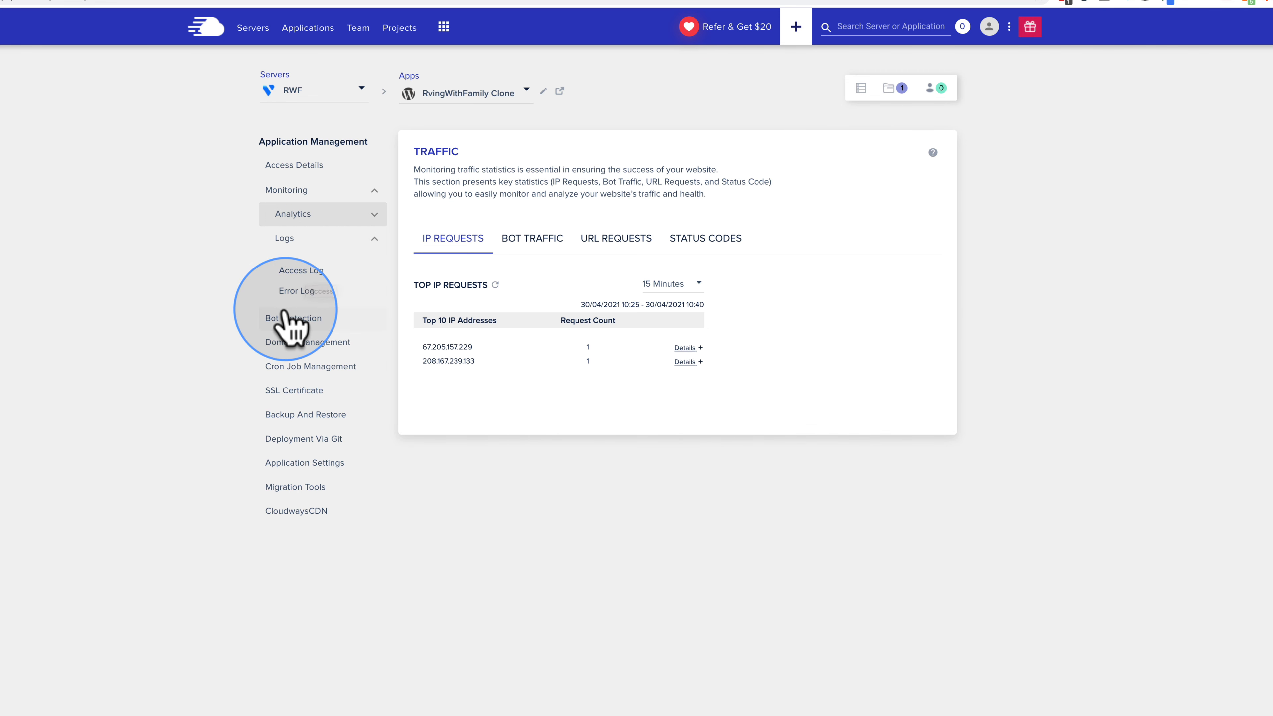
Step: Review the Bot Protection page and scroll through its charts
left_click(294, 320)
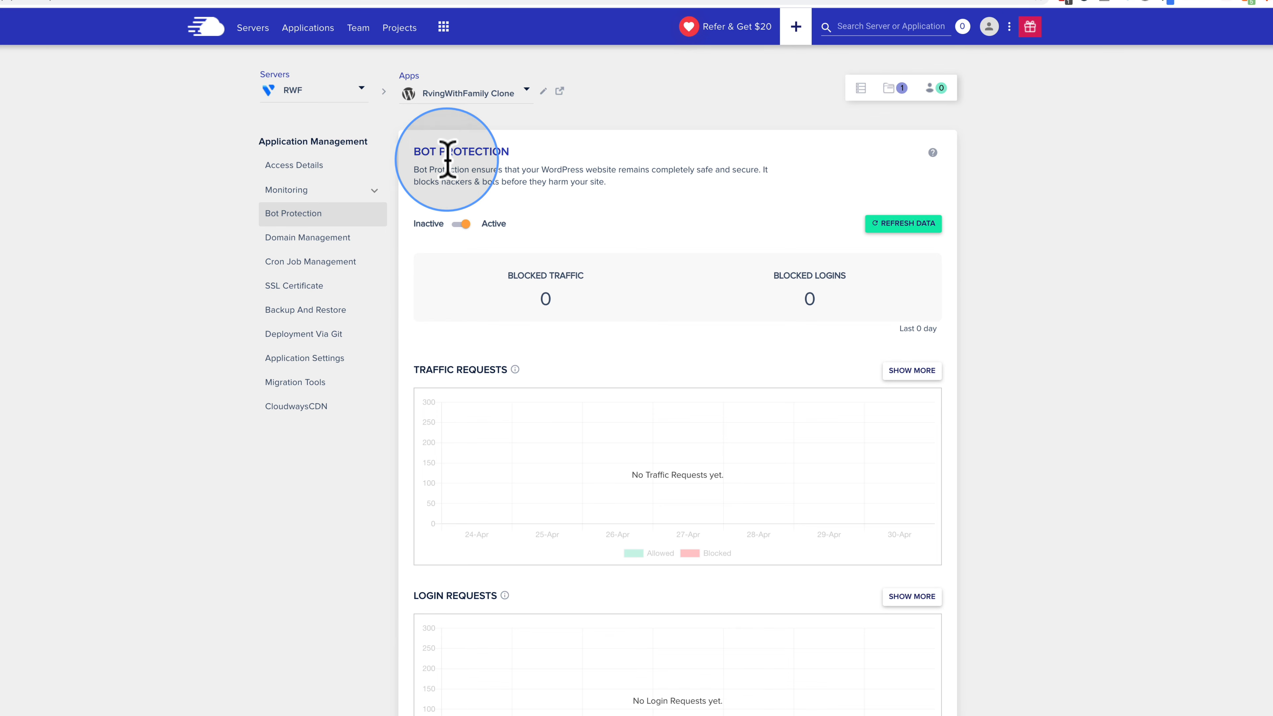
scroll(455, 346, "down", 3)
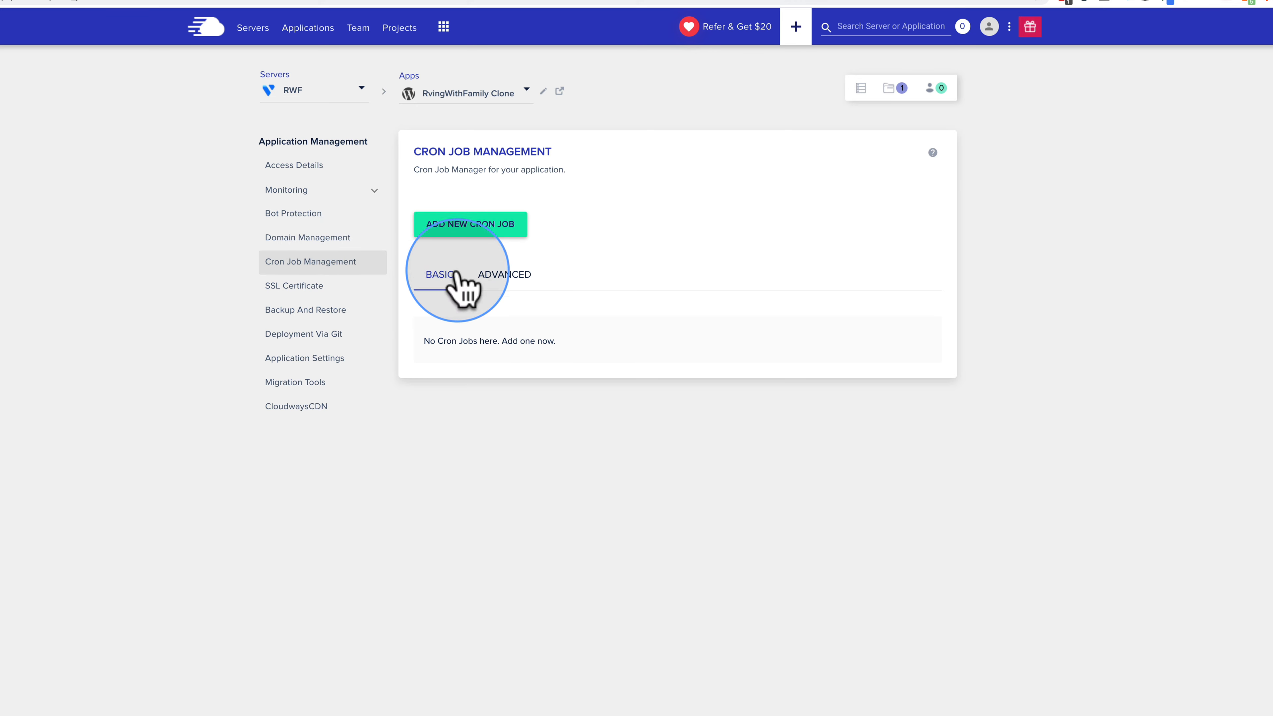
Step: Select the free Let's Encrypt certificate type on the SSL page, then open Backup and Restore
left_click(287, 290)
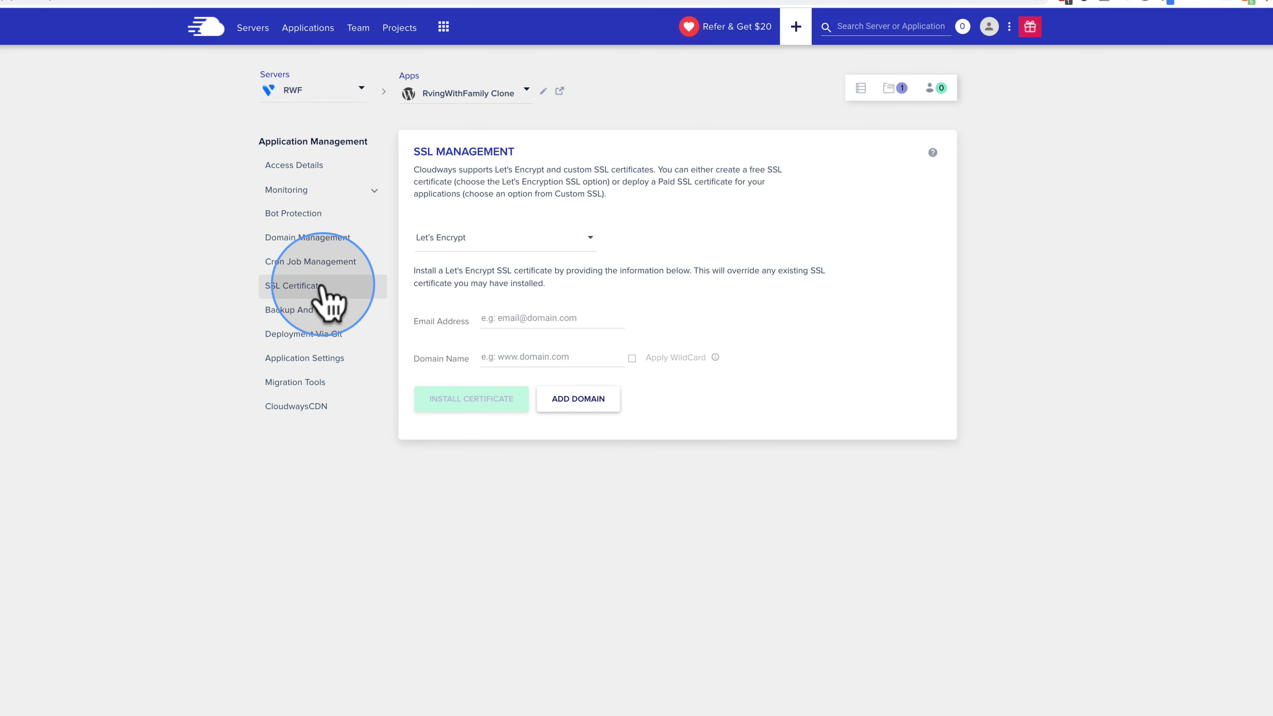
left_click(564, 239)
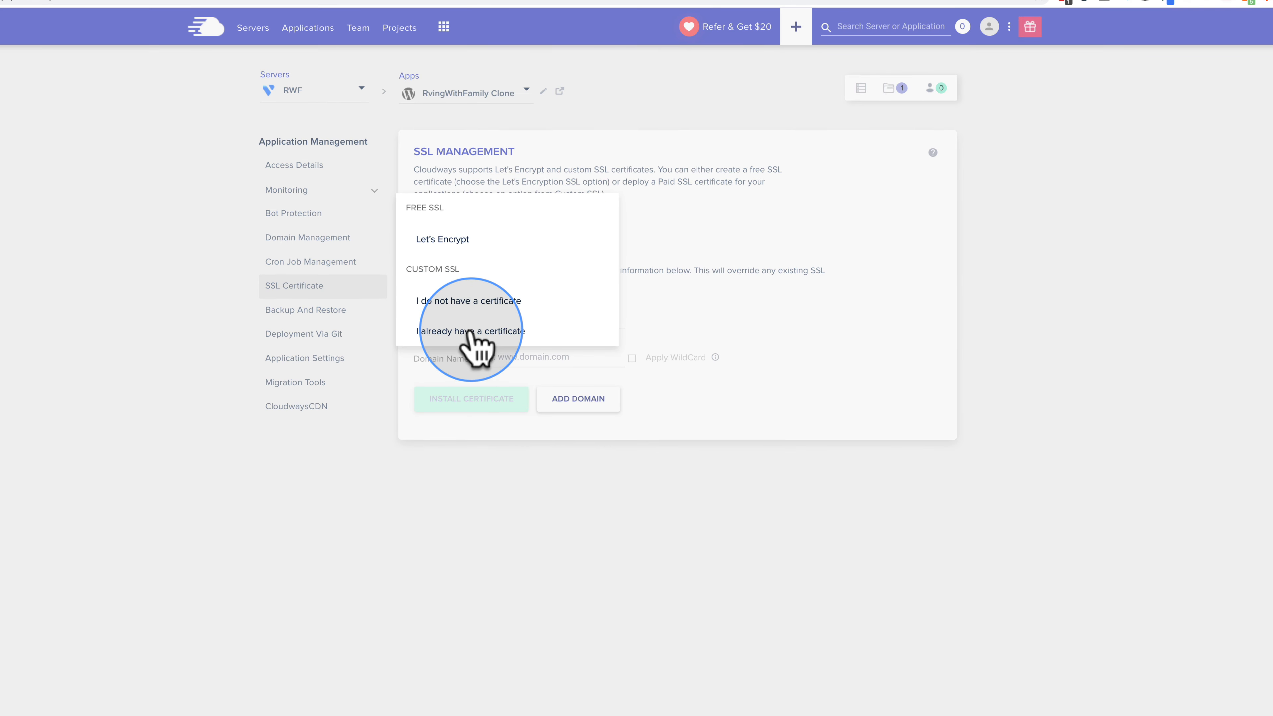
left_click(473, 302)
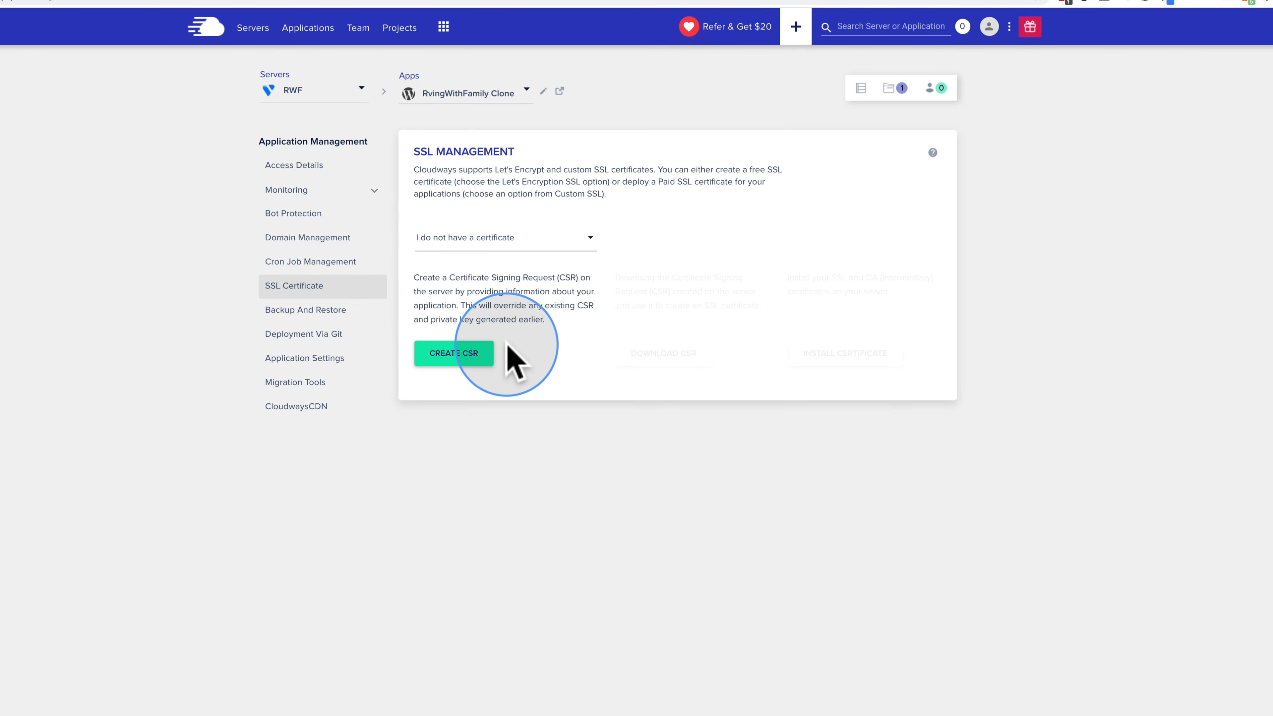
left_click(556, 251)
left_click(536, 241)
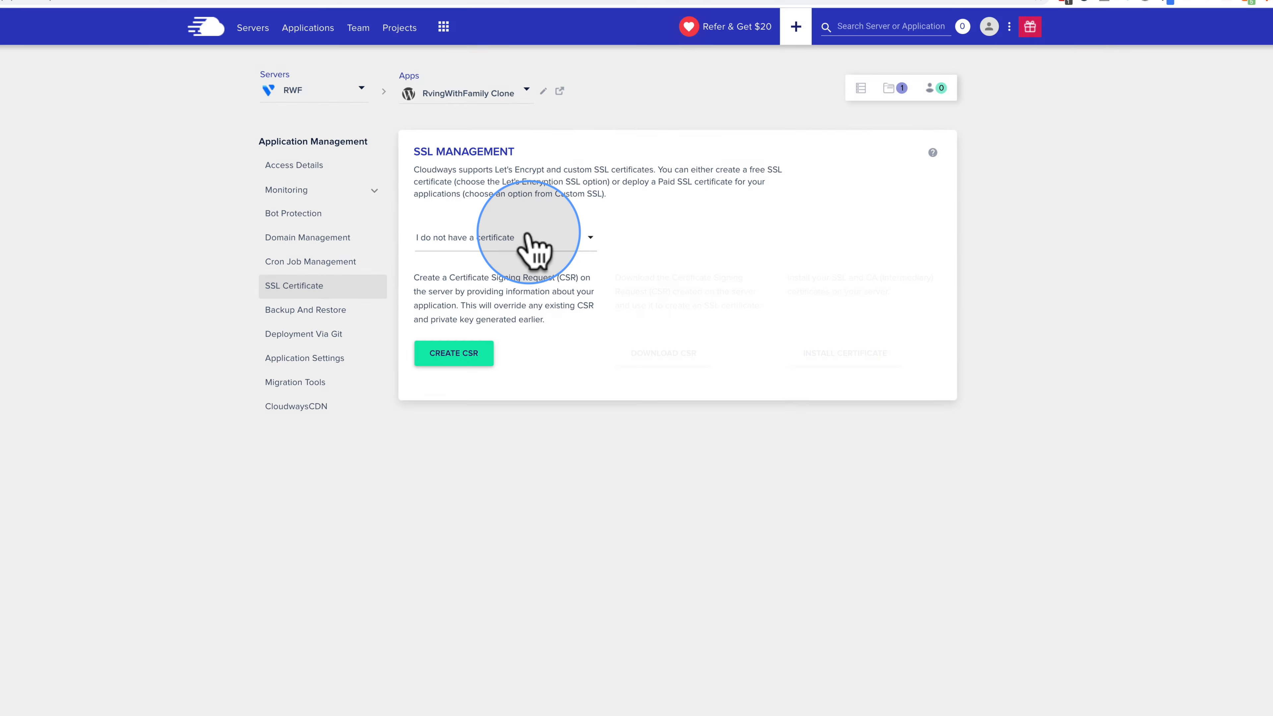
left_click(532, 244)
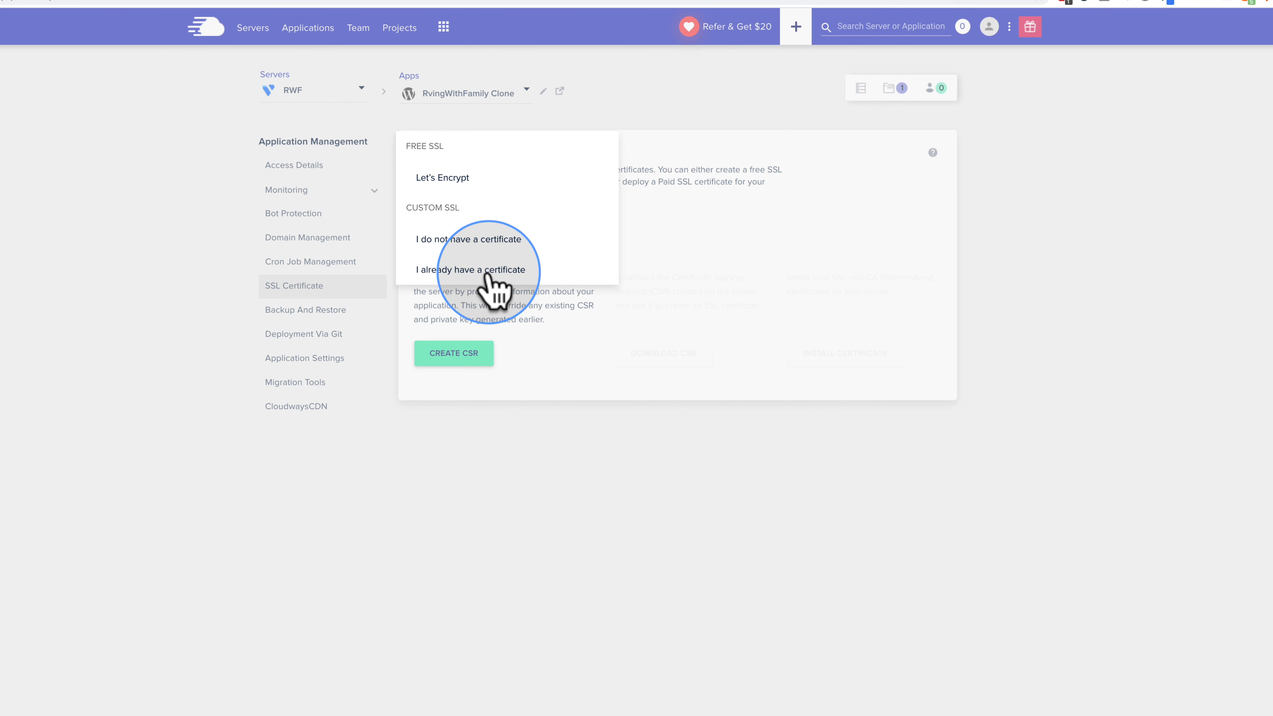
left_click(450, 179)
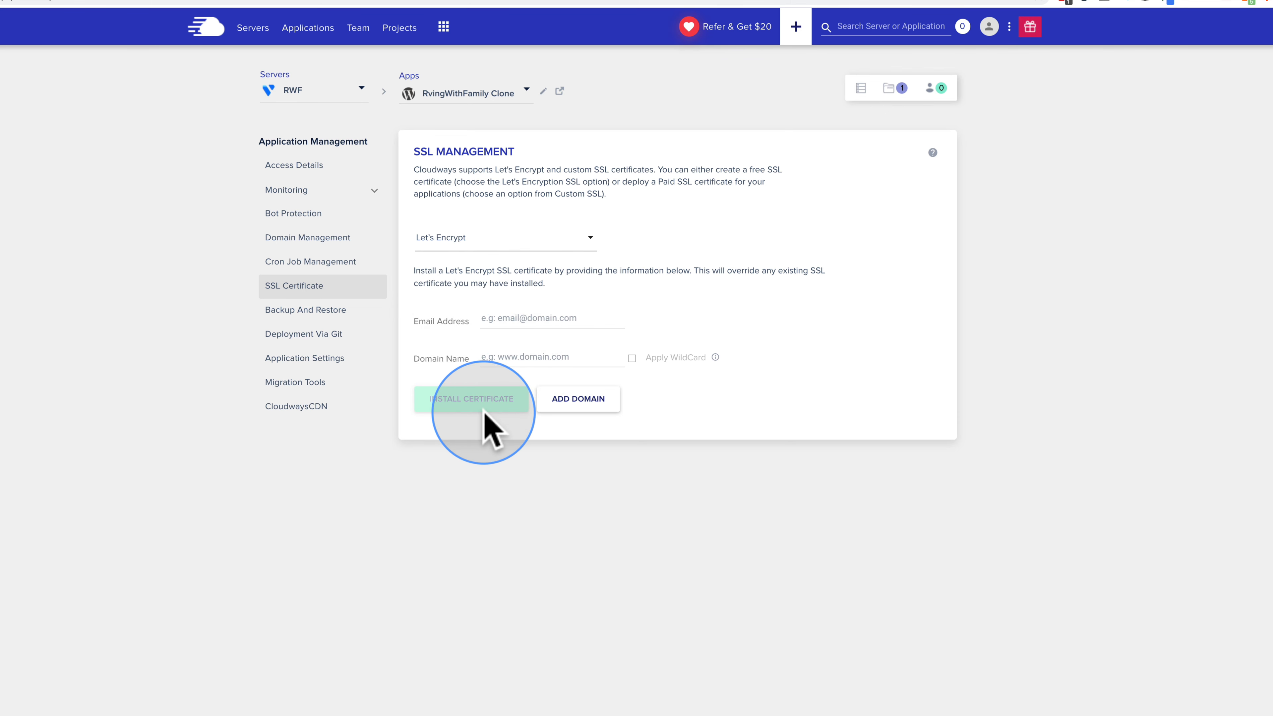
left_click(306, 313)
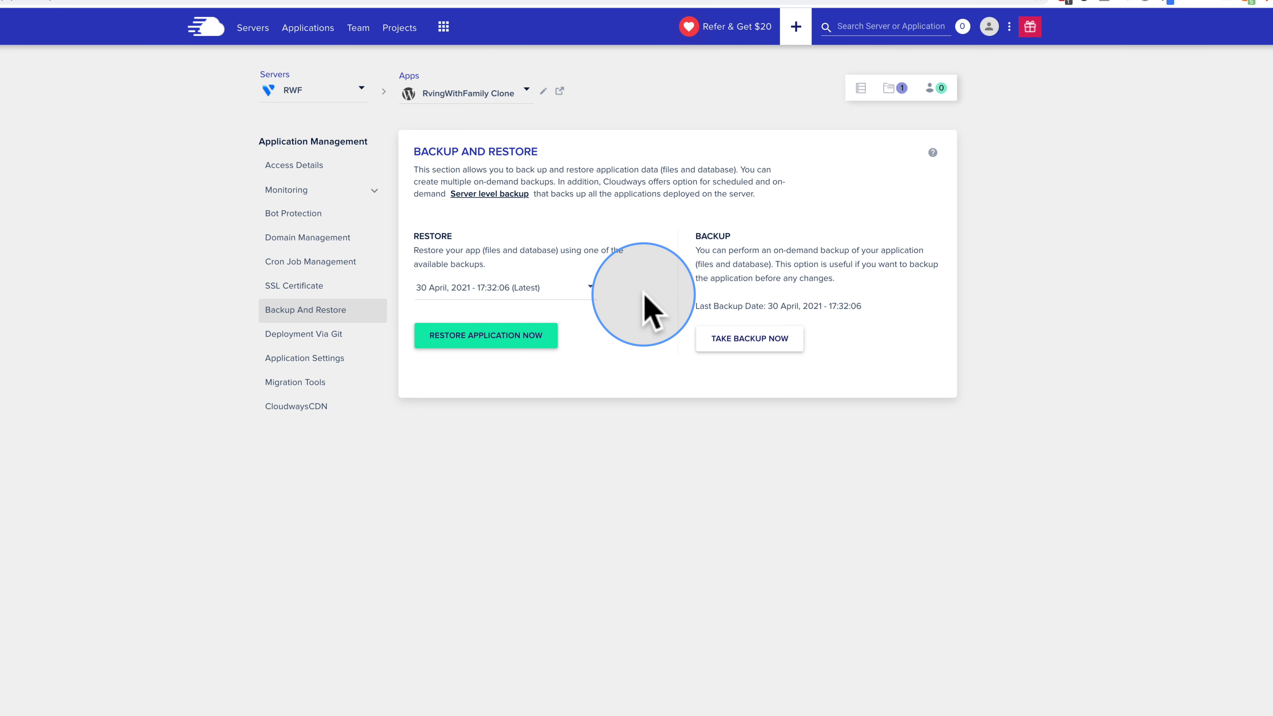
Step: Choose the 30 April 2021 17:30:21 backup to restore, view Git deployment, then open Application Settings
left_click(581, 294)
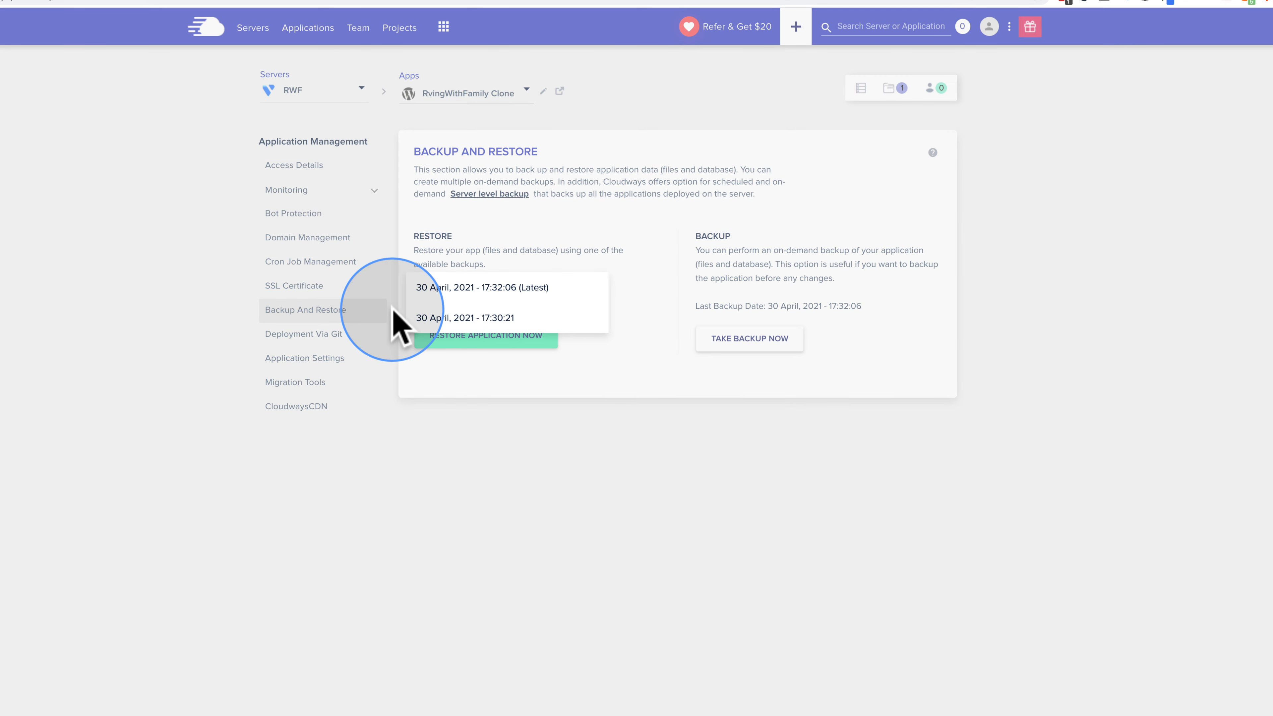
left_click(479, 321)
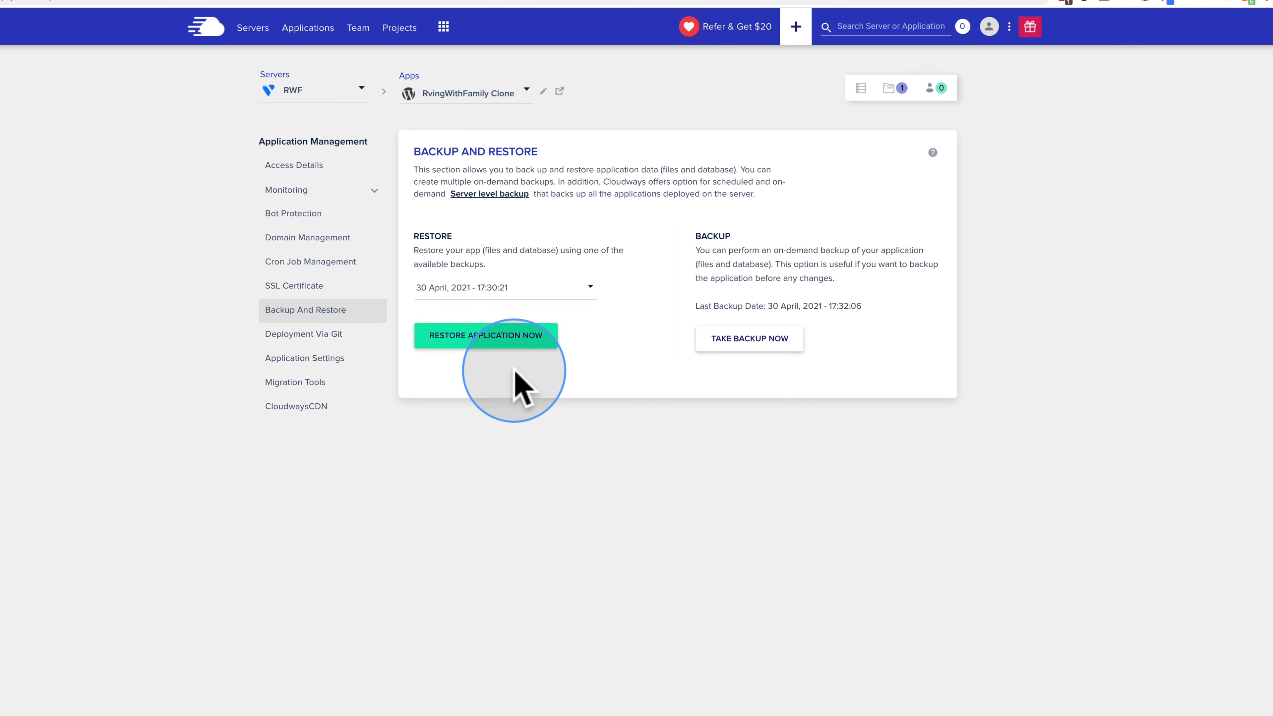
left_click(306, 339)
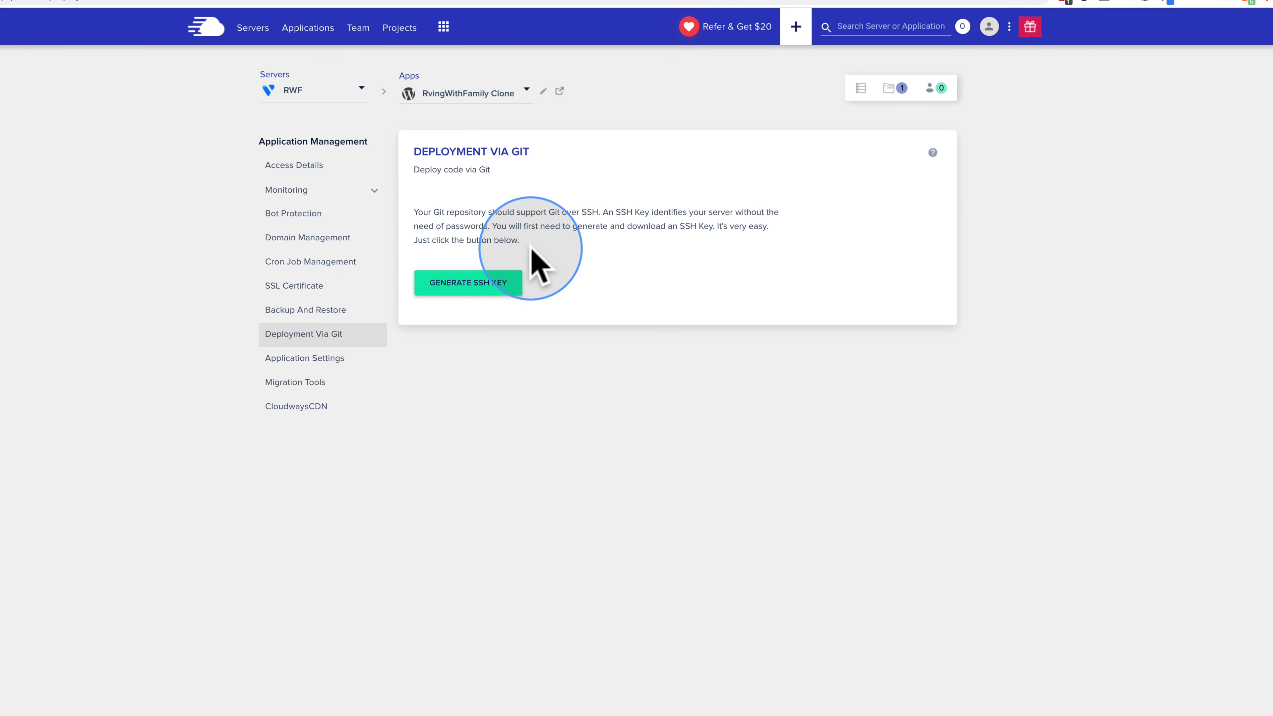
triple_click(494, 236)
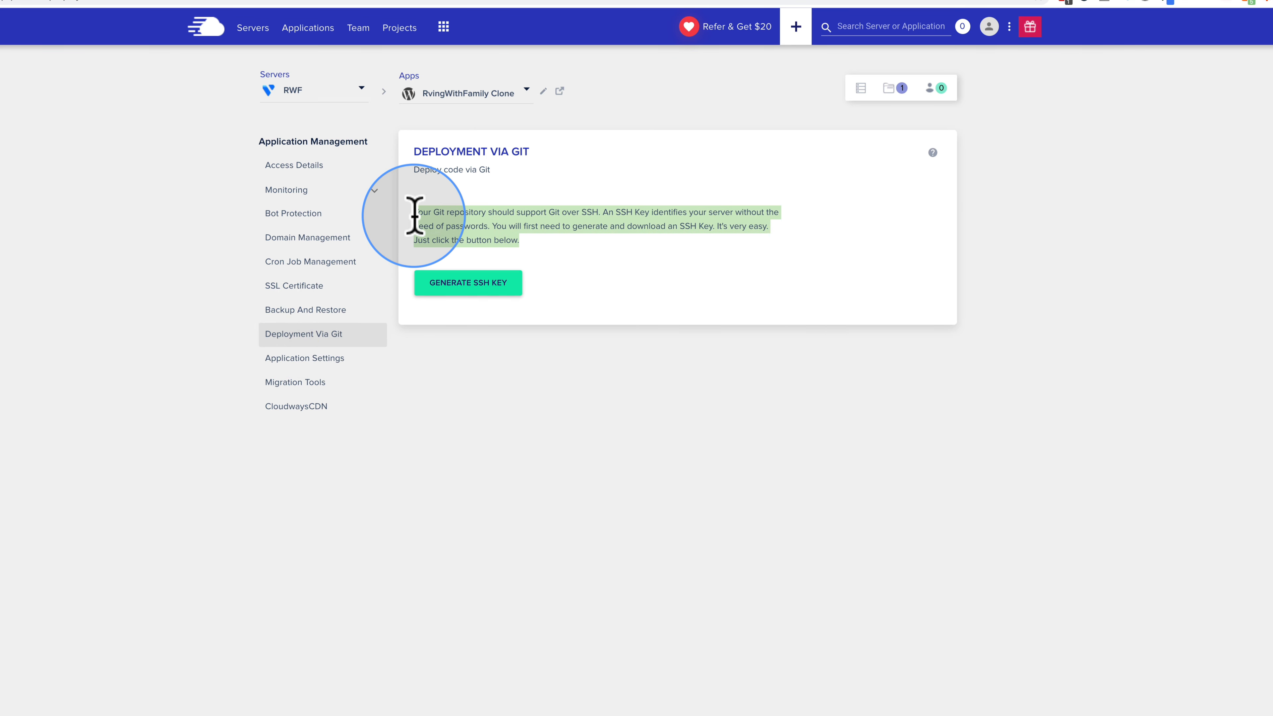
left_click(332, 357)
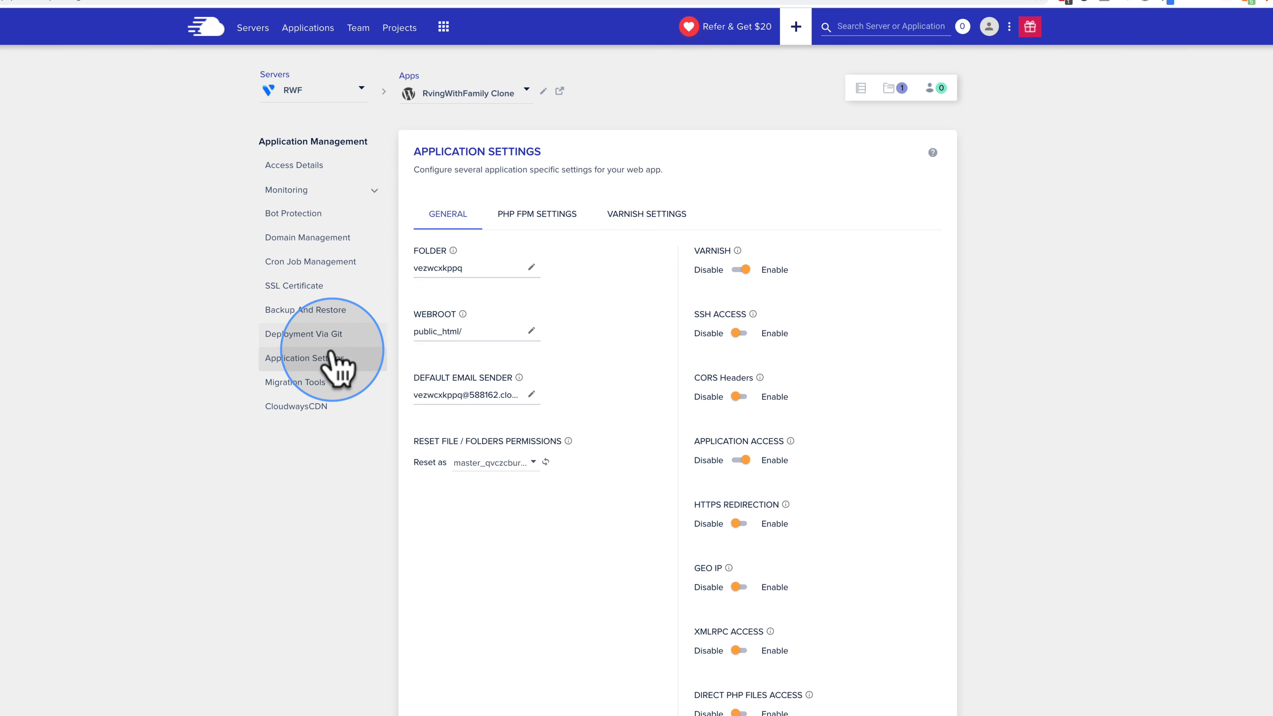
Step: Check the 32M PHP-FPM memory limit and the empty Varnish rules, then open Migration Tools
left_click(552, 221)
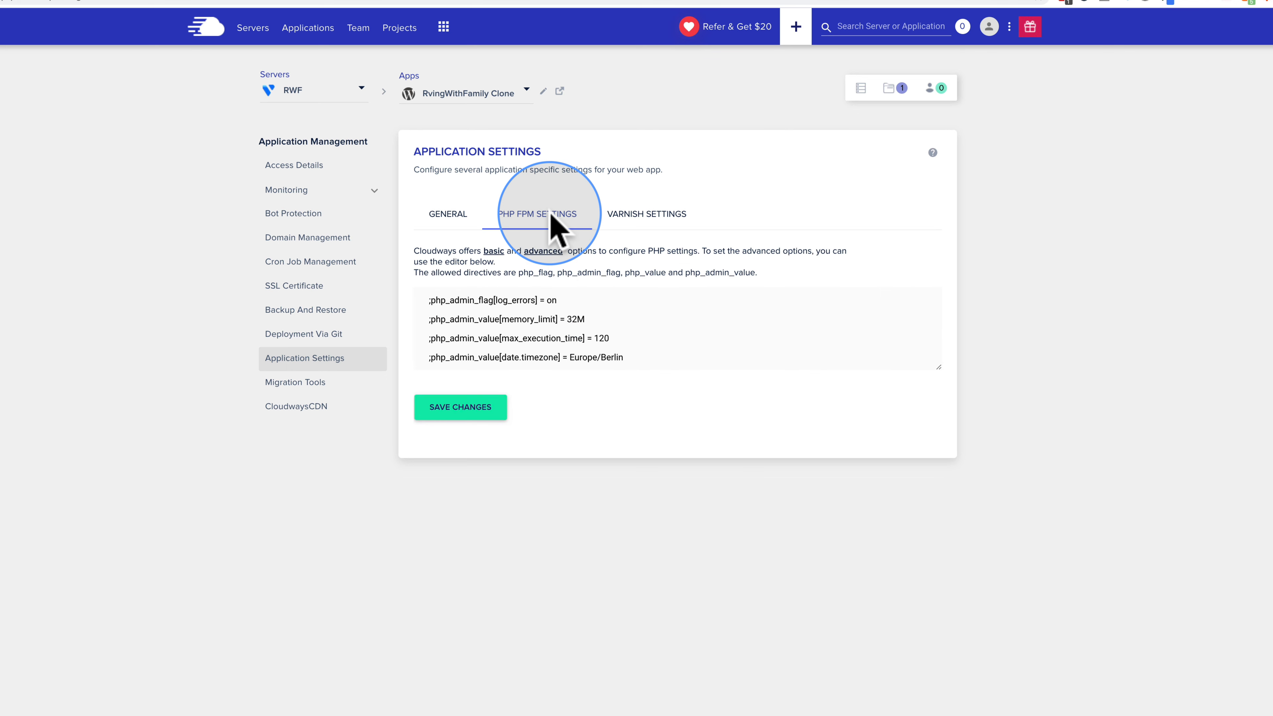
left_click_drag(576, 318, 598, 336)
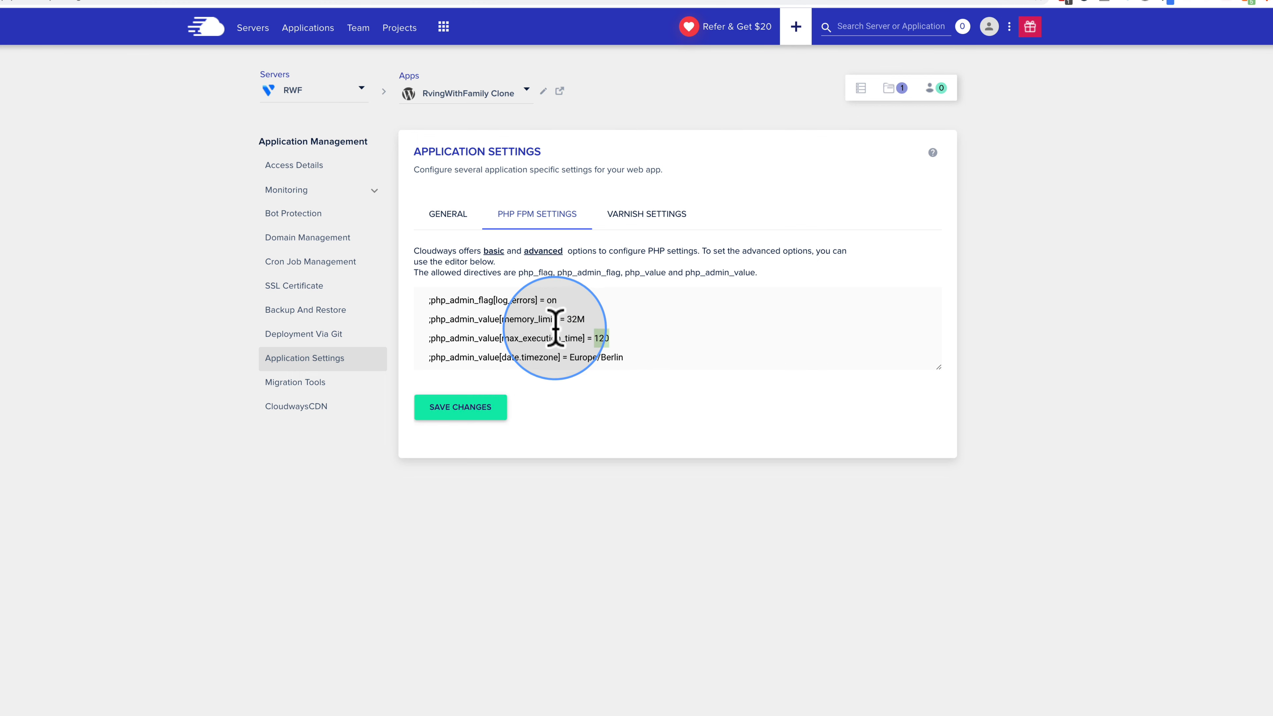
left_click(650, 225)
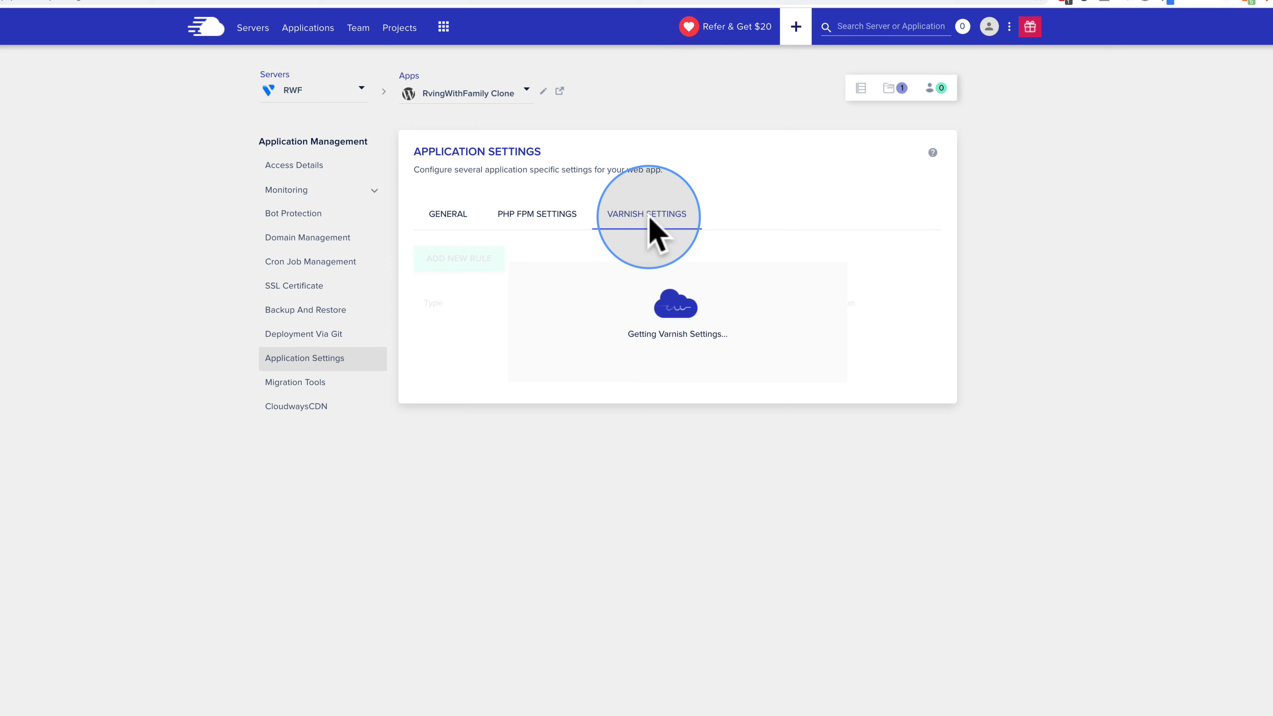
left_click(282, 387)
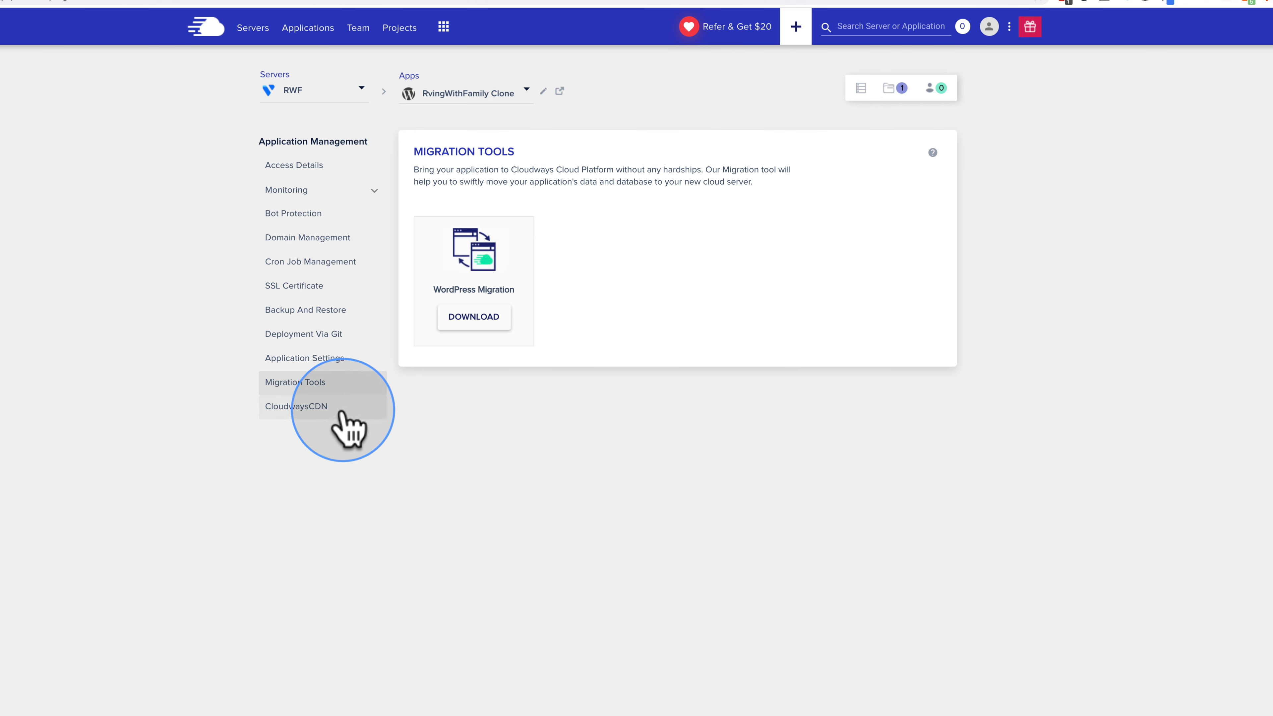
Step: Read the CloudwaysCDN pricing note, then go to Domain Management and focus the Primary Domain field
left_click(293, 407)
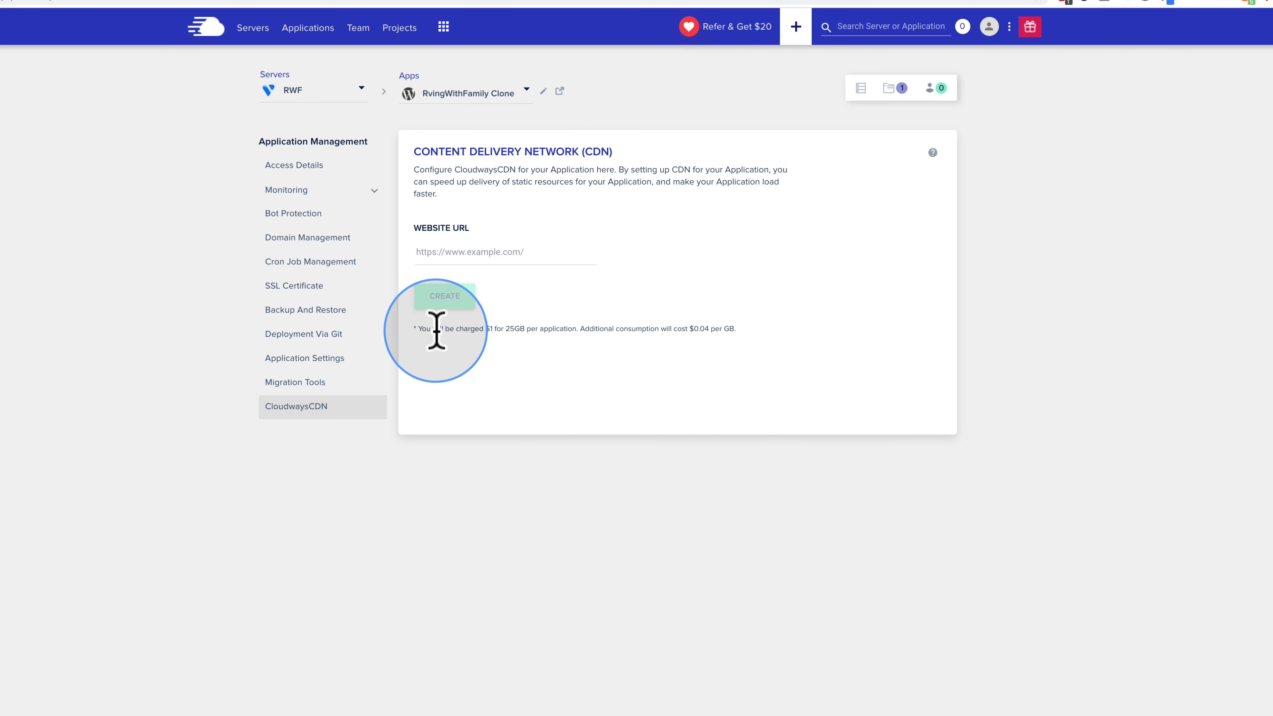
left_click_drag(422, 331, 734, 331)
left_click(682, 333)
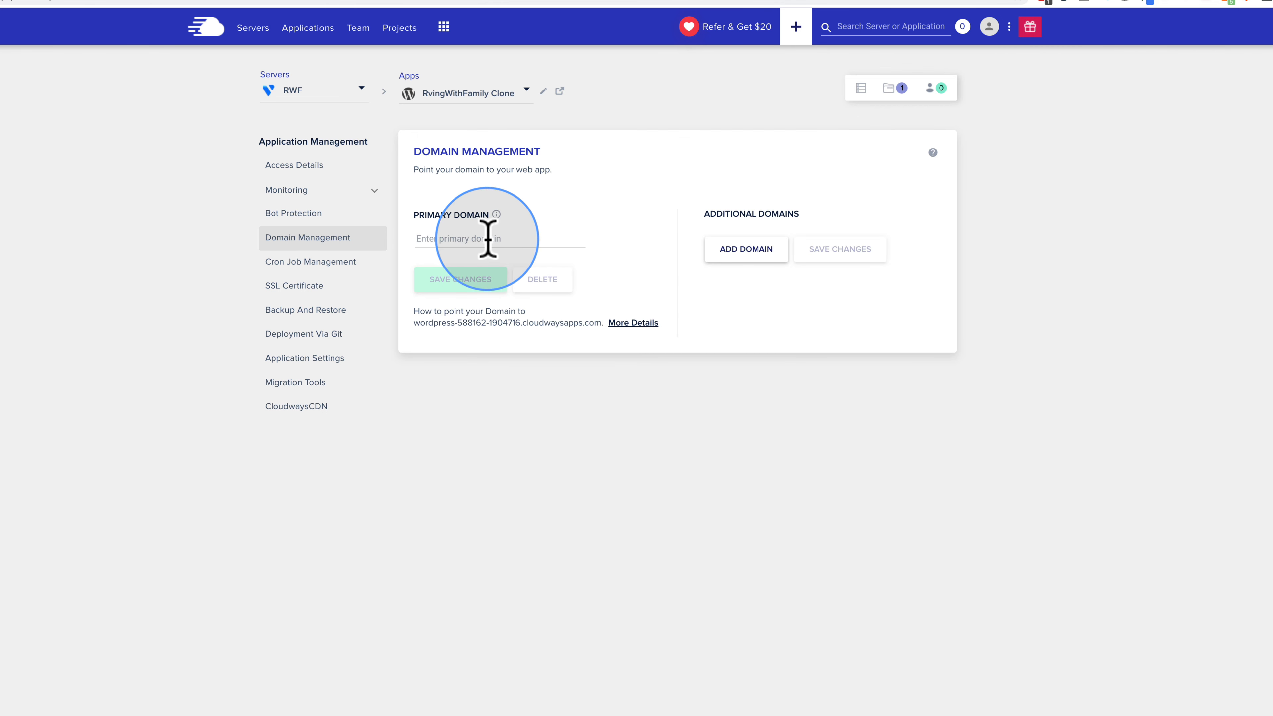
left_click(487, 241)
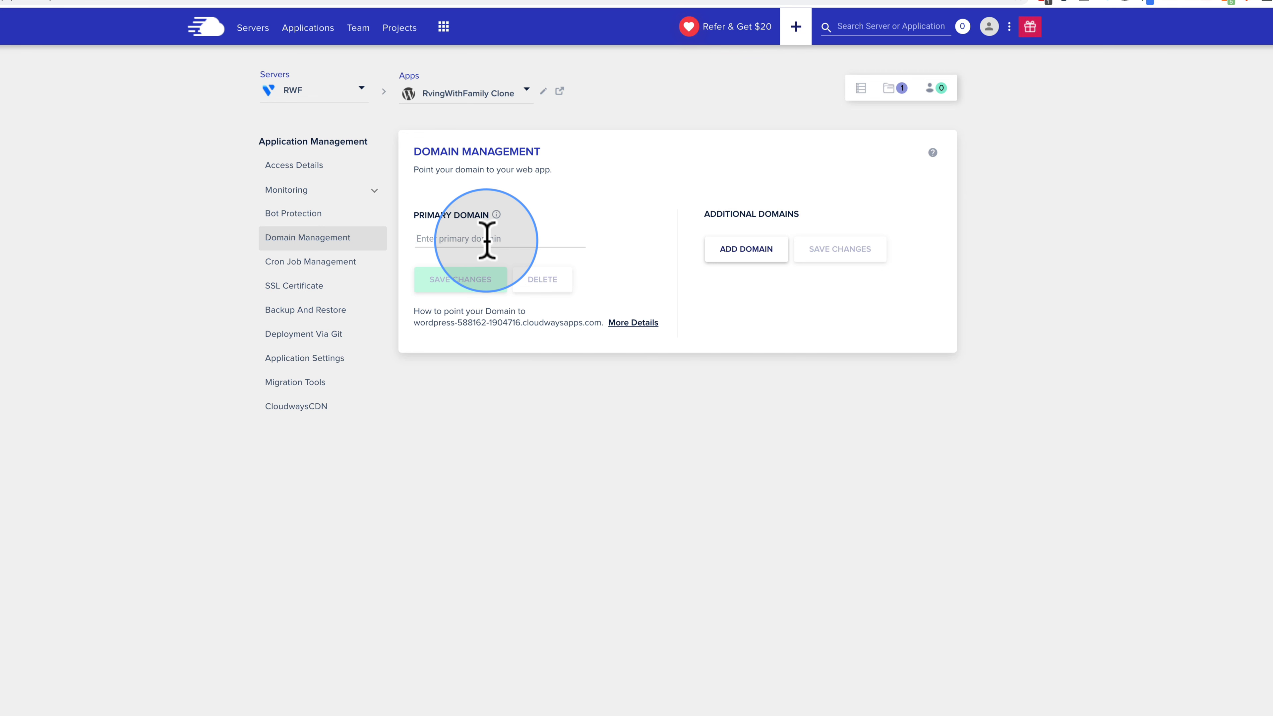
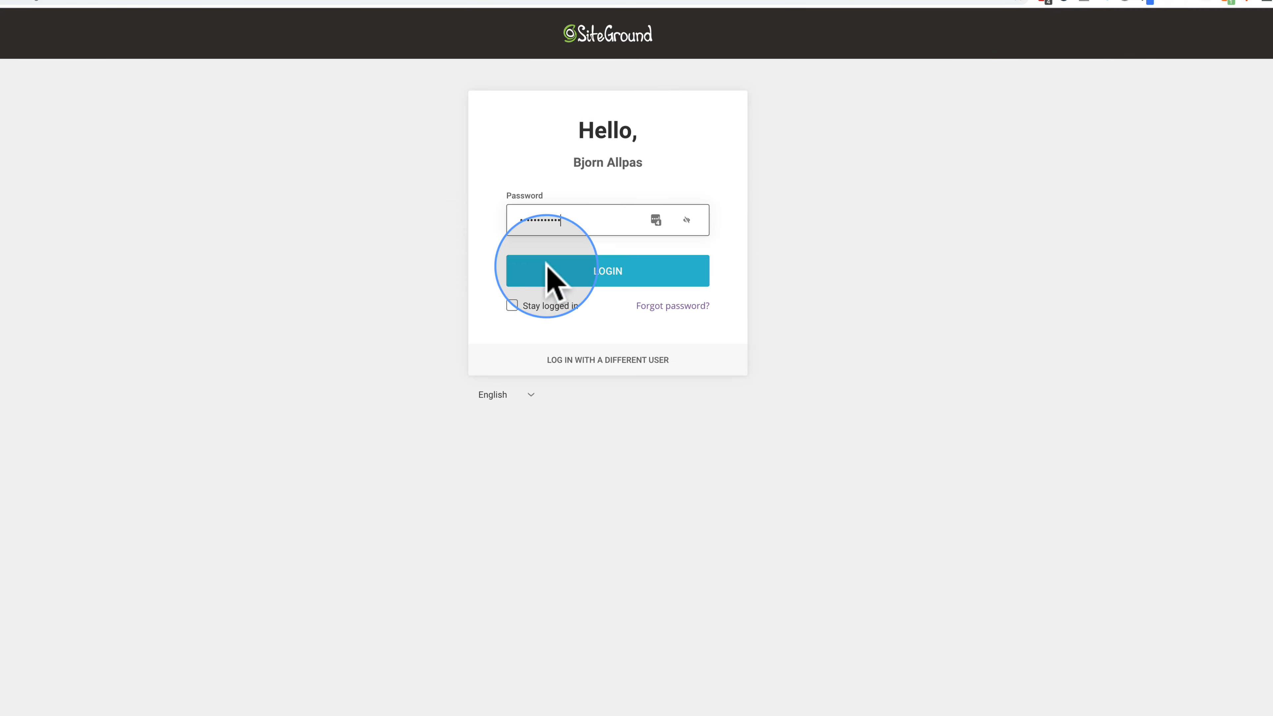
Step: Log into SiteGround and open the DNS Zone Editor in rvingwithfamily.com's Site Tools
left_click(606, 278)
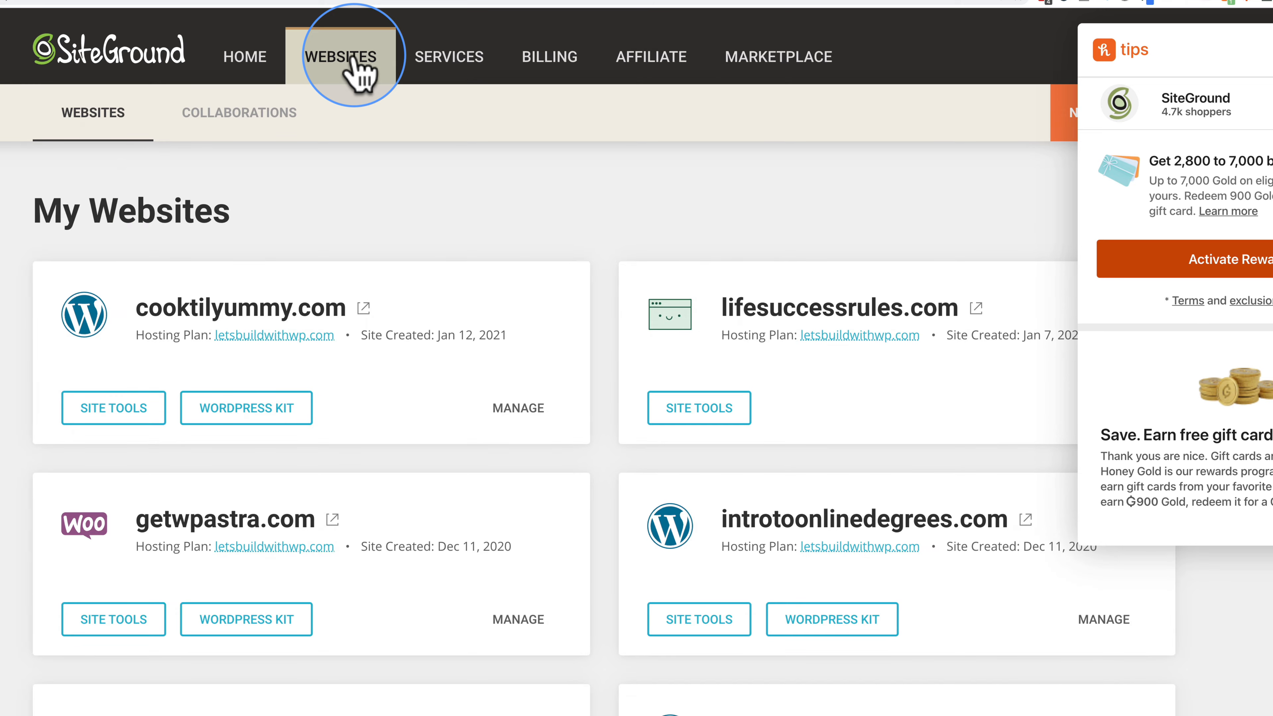
scroll(747, 279, "down", 10)
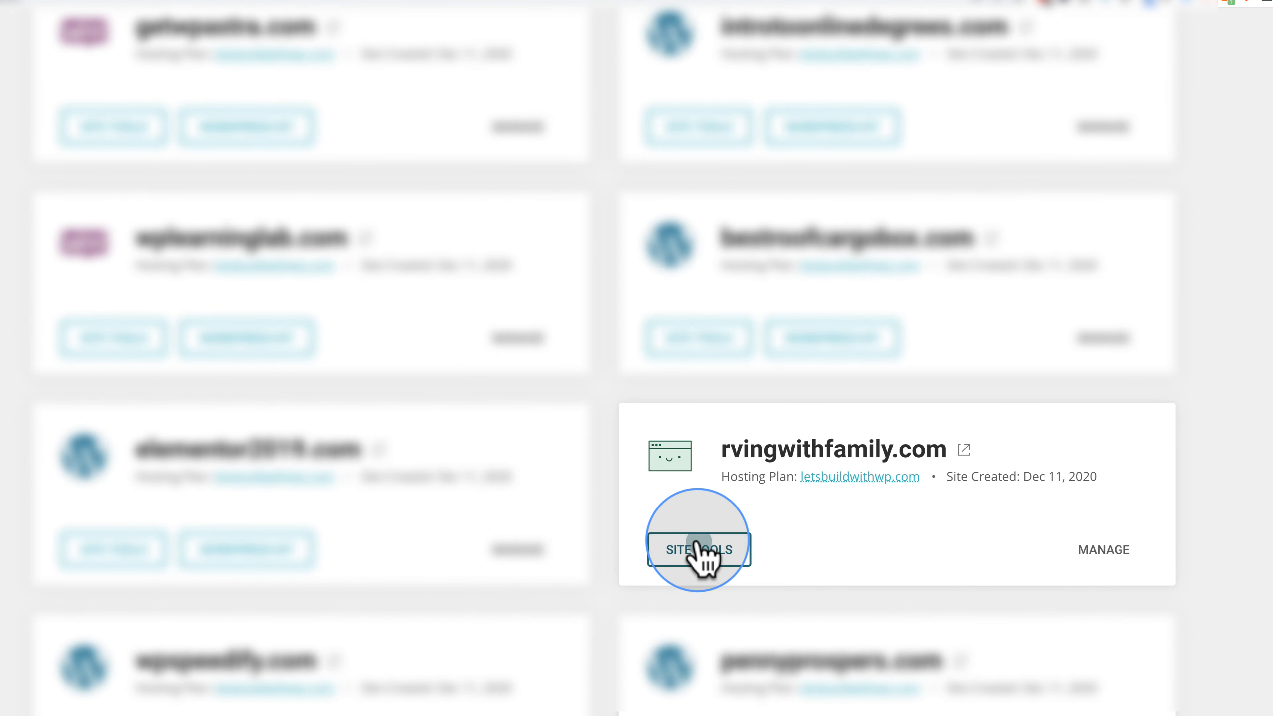
left_click(700, 547)
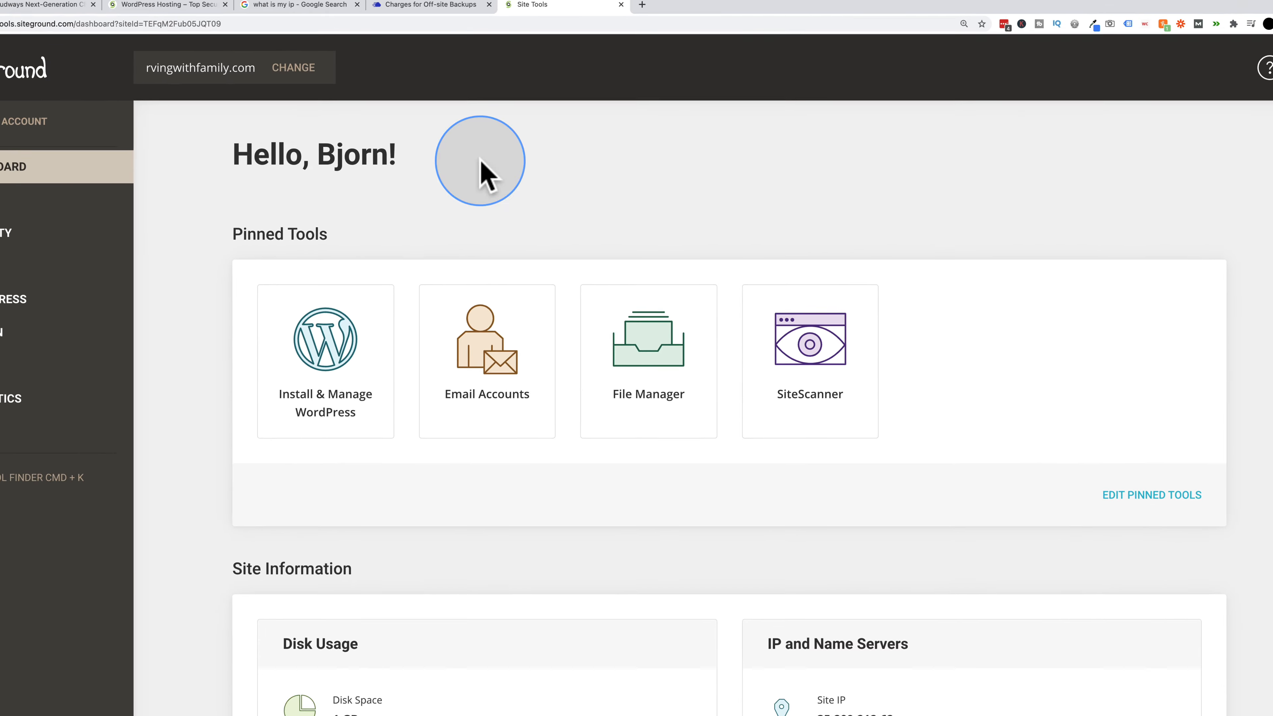
left_click(57, 321)
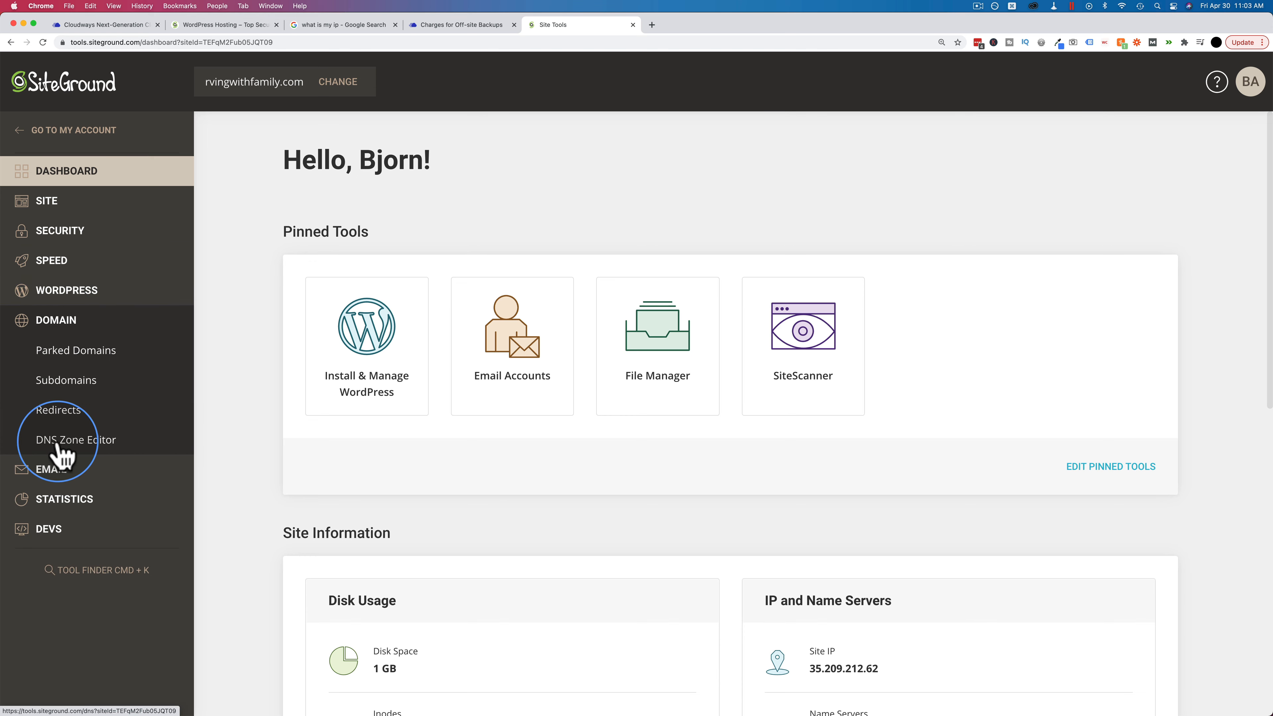
left_click(93, 444)
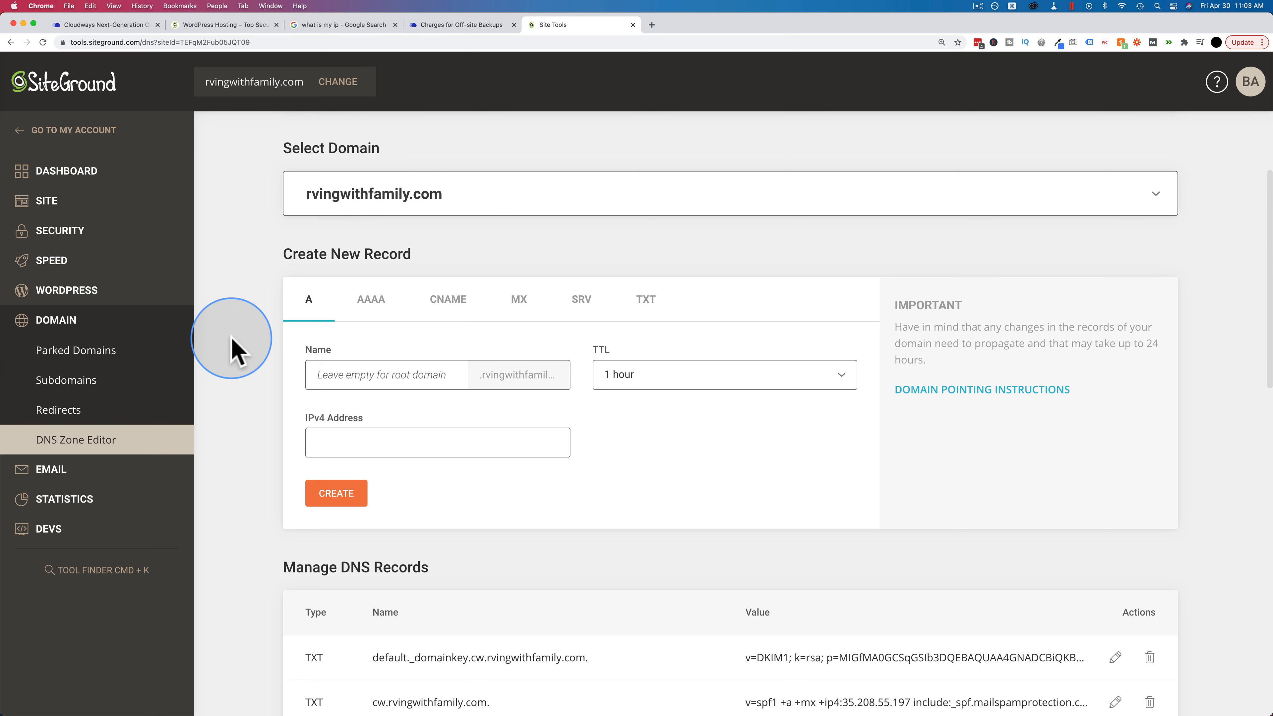
Step: Create an A record named cw pointing to the Cloudways public IP 45.63.36.195
left_click(341, 377)
type("cw")
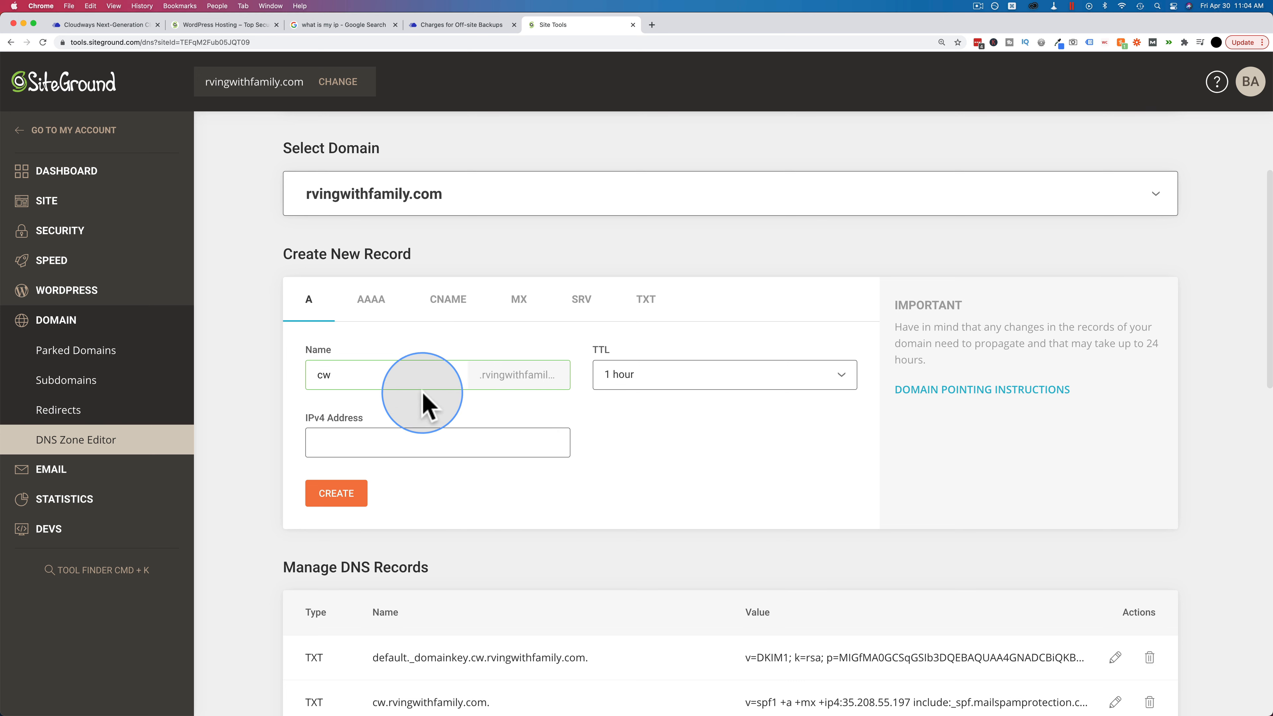
left_click(421, 440)
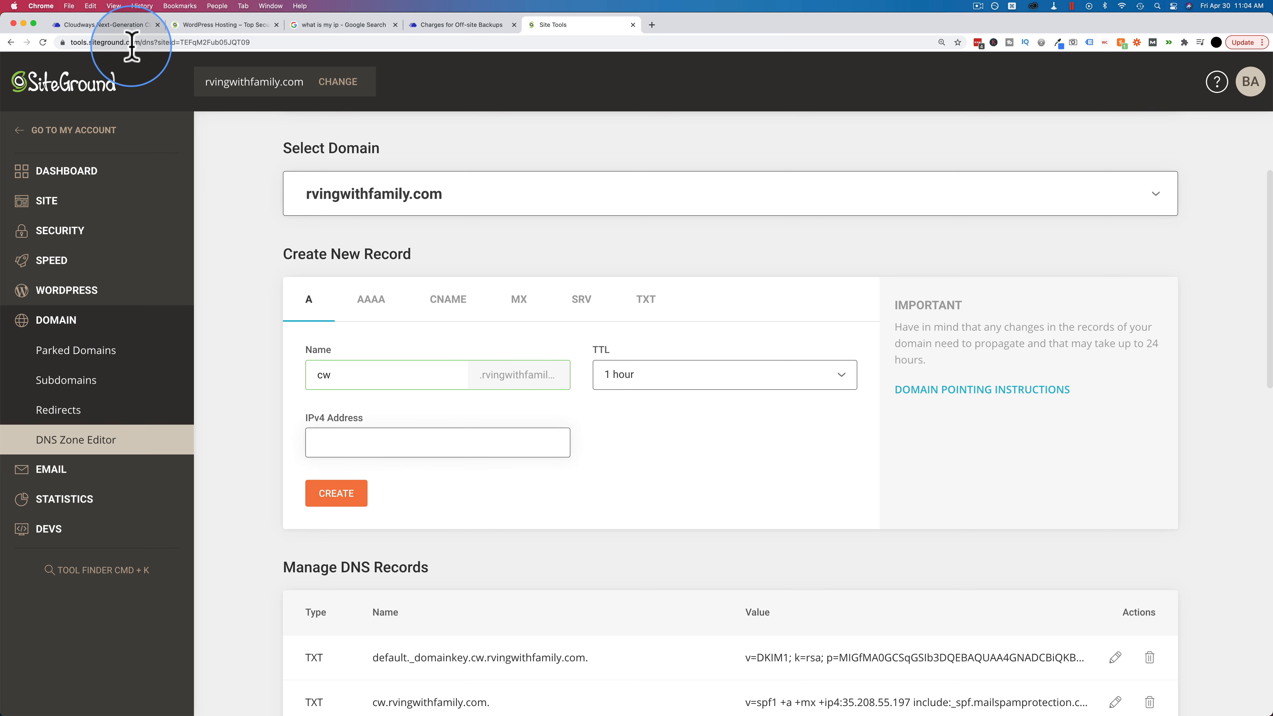
left_click(126, 26)
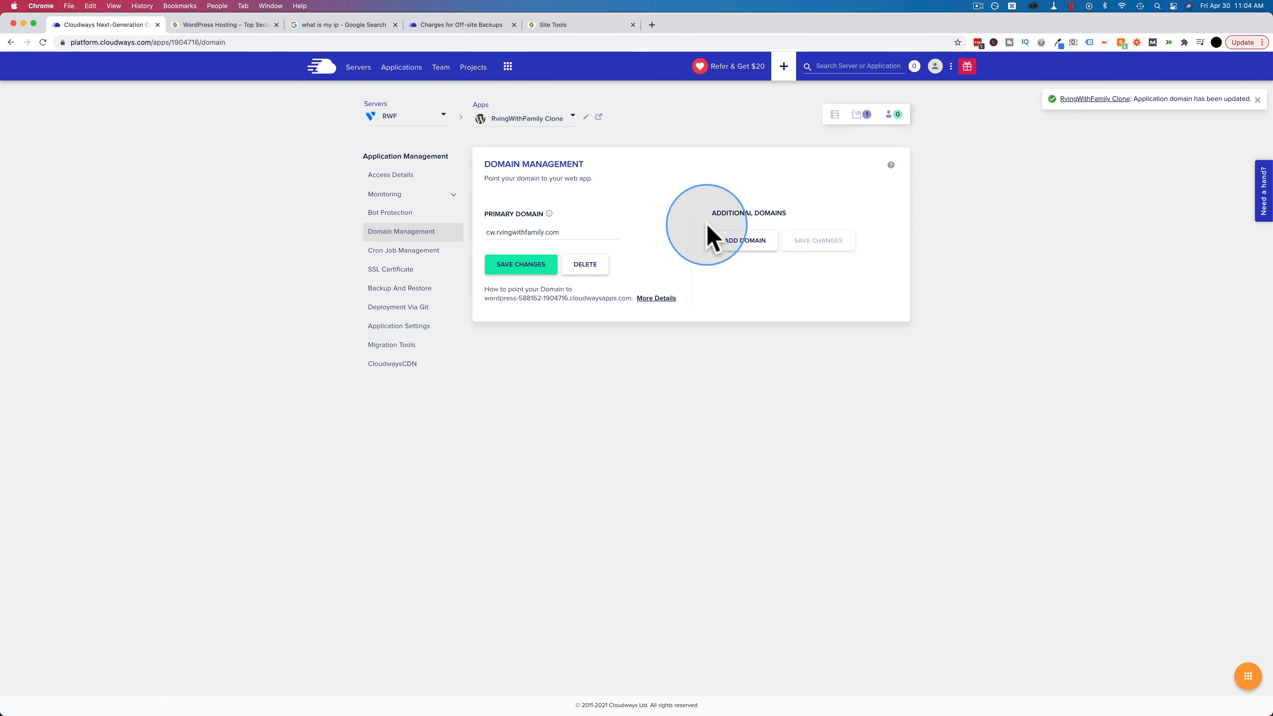
left_click(399, 175)
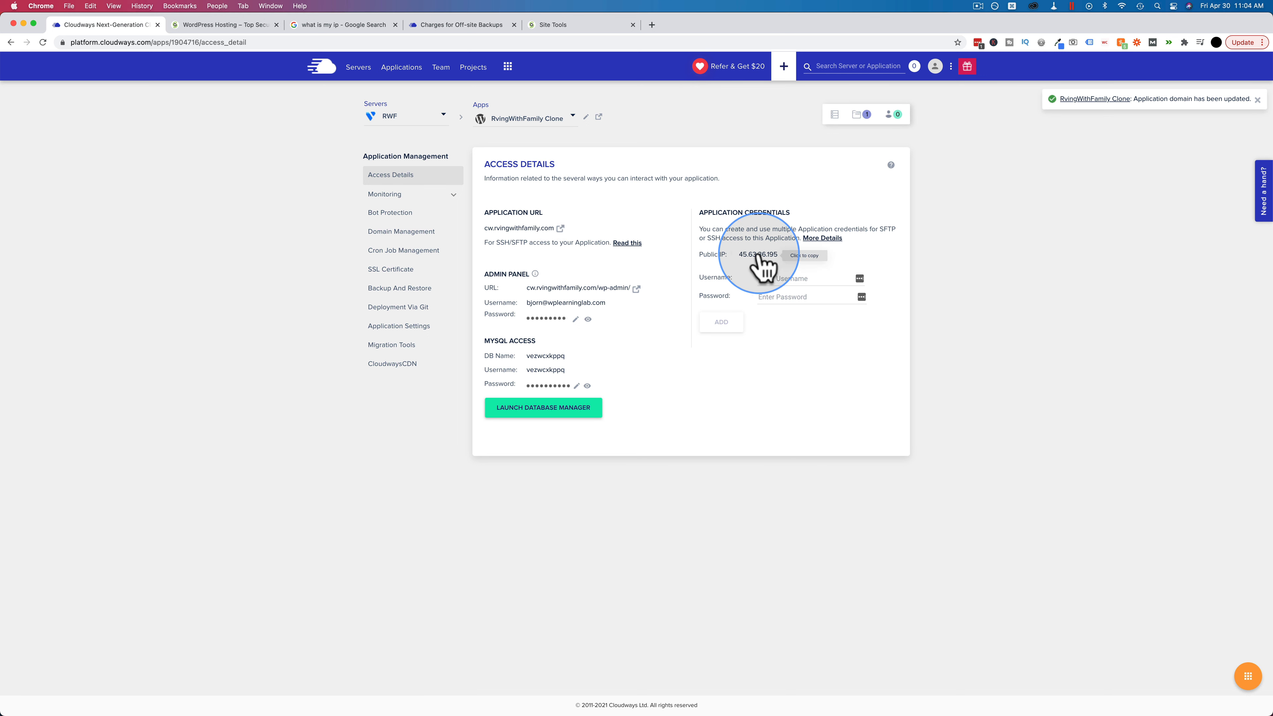
left_click(550, 25)
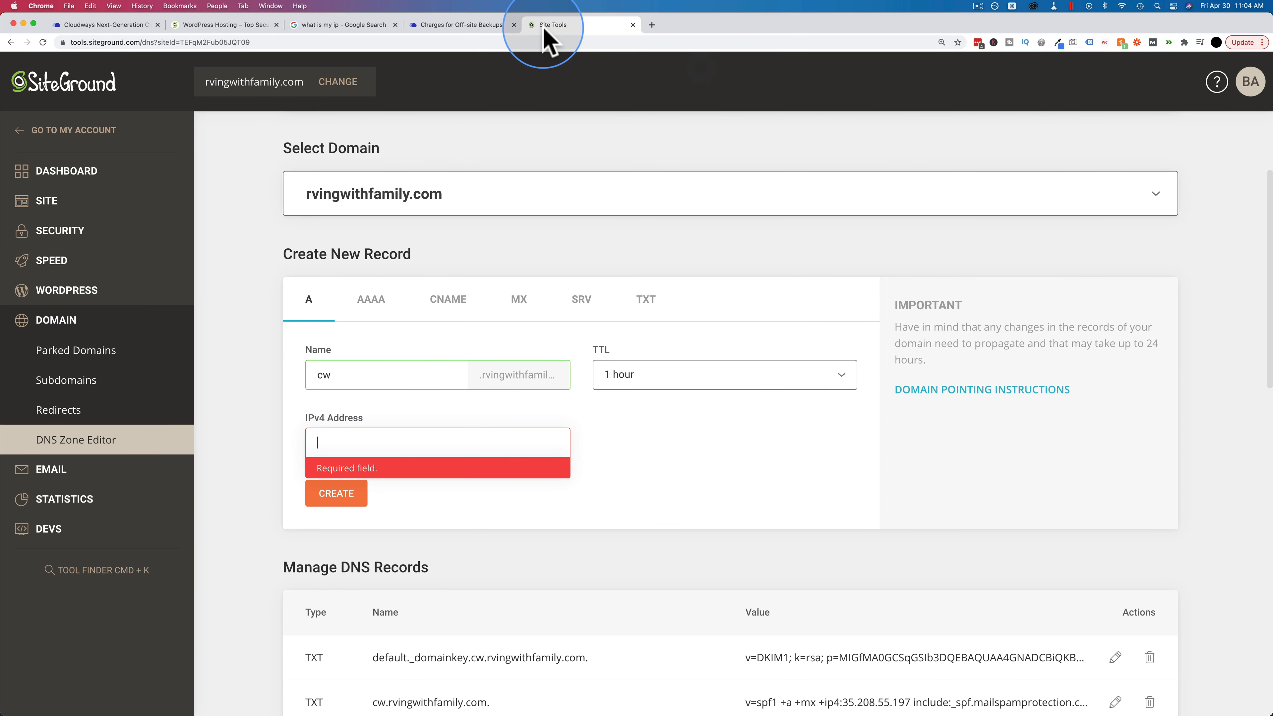
left_click(355, 442)
type("45.63.36.195")
left_click(349, 481)
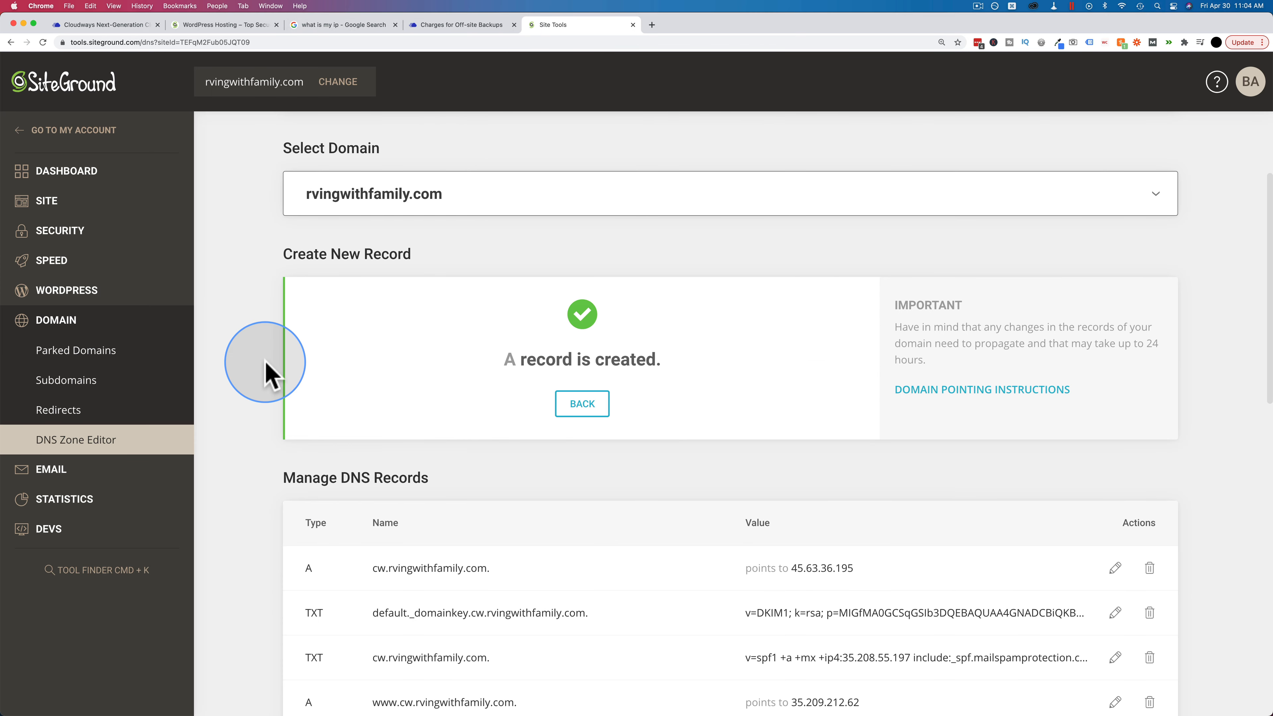
Step: Copy the cw.rvingwithfamily.com hostname into a new browser tab's address bar
scroll(268, 372, "down", 3)
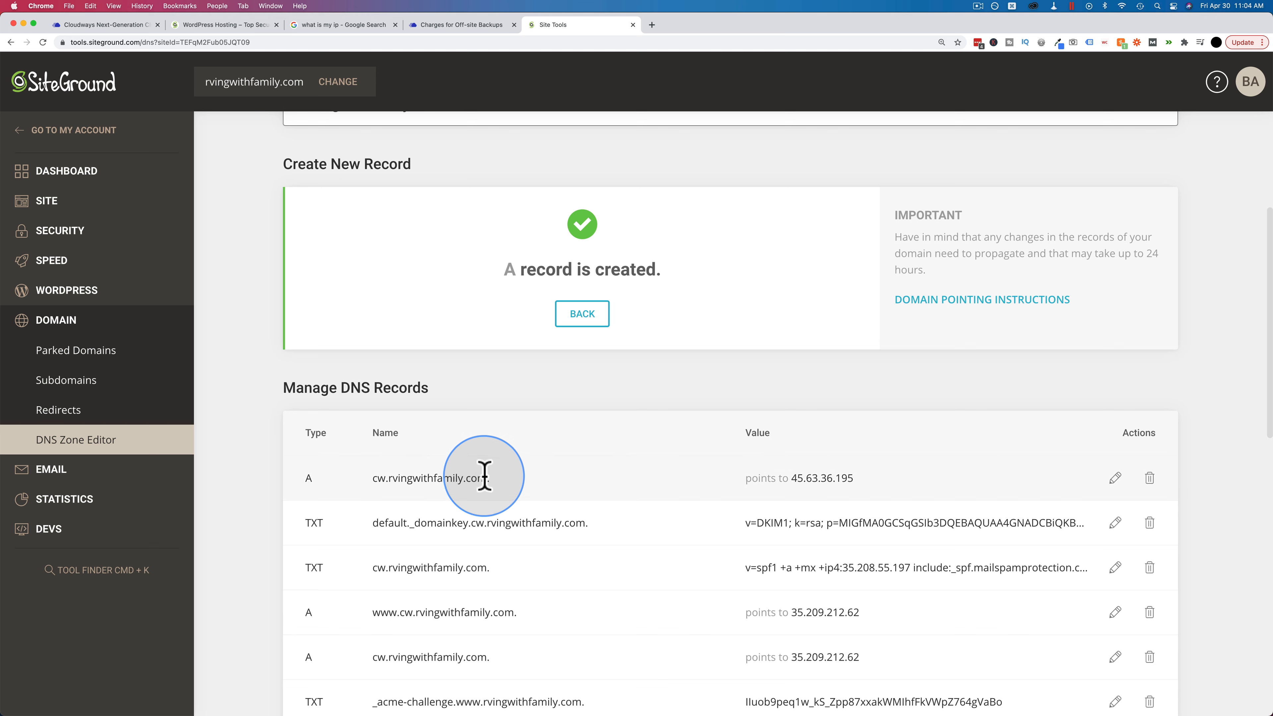
left_click_drag(484, 476, 373, 472)
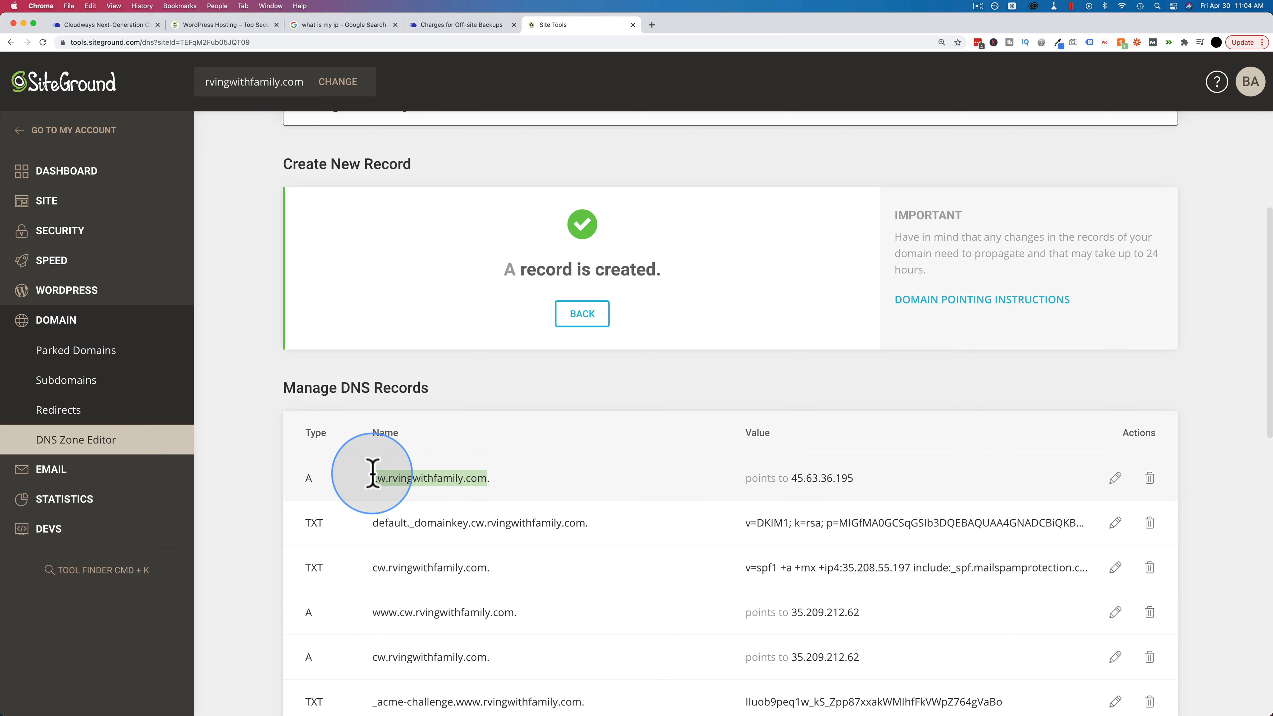
key("super+c")
key("super+t")
key("super+v")
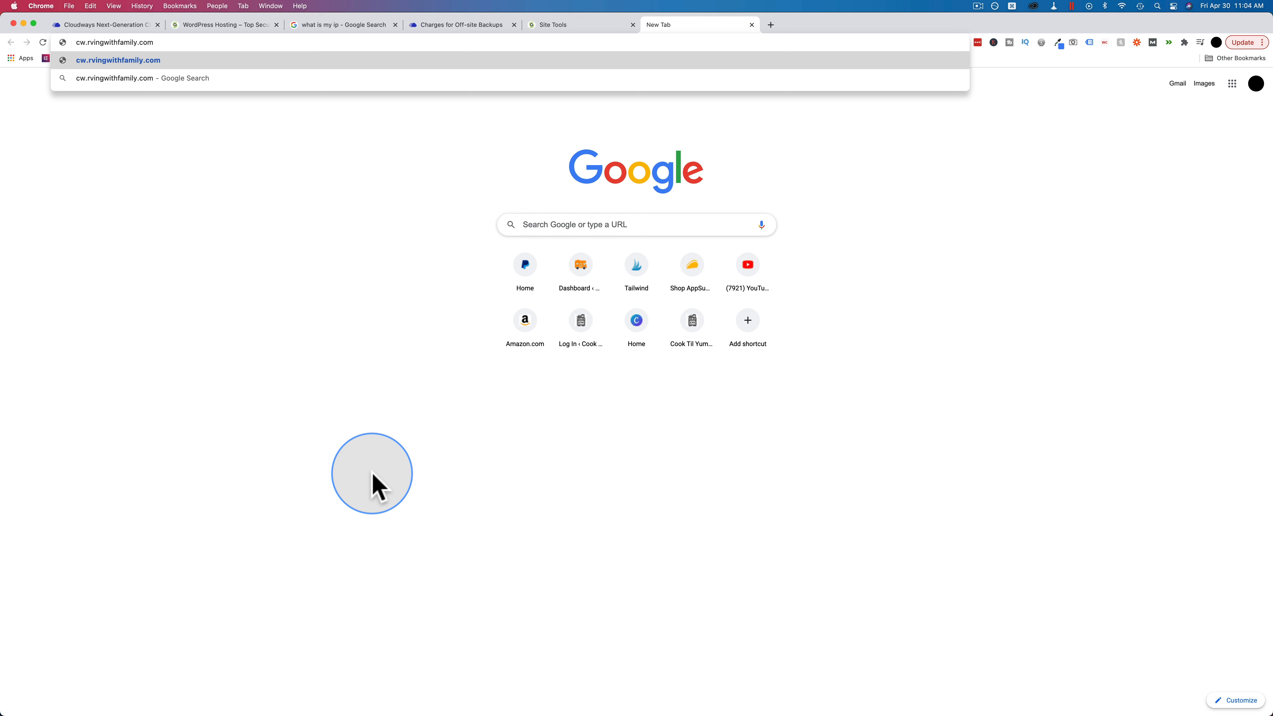
Step: Load cw.rvingwithfamily.com/wp-admin, proceeding past the certificate warning
key("Return")
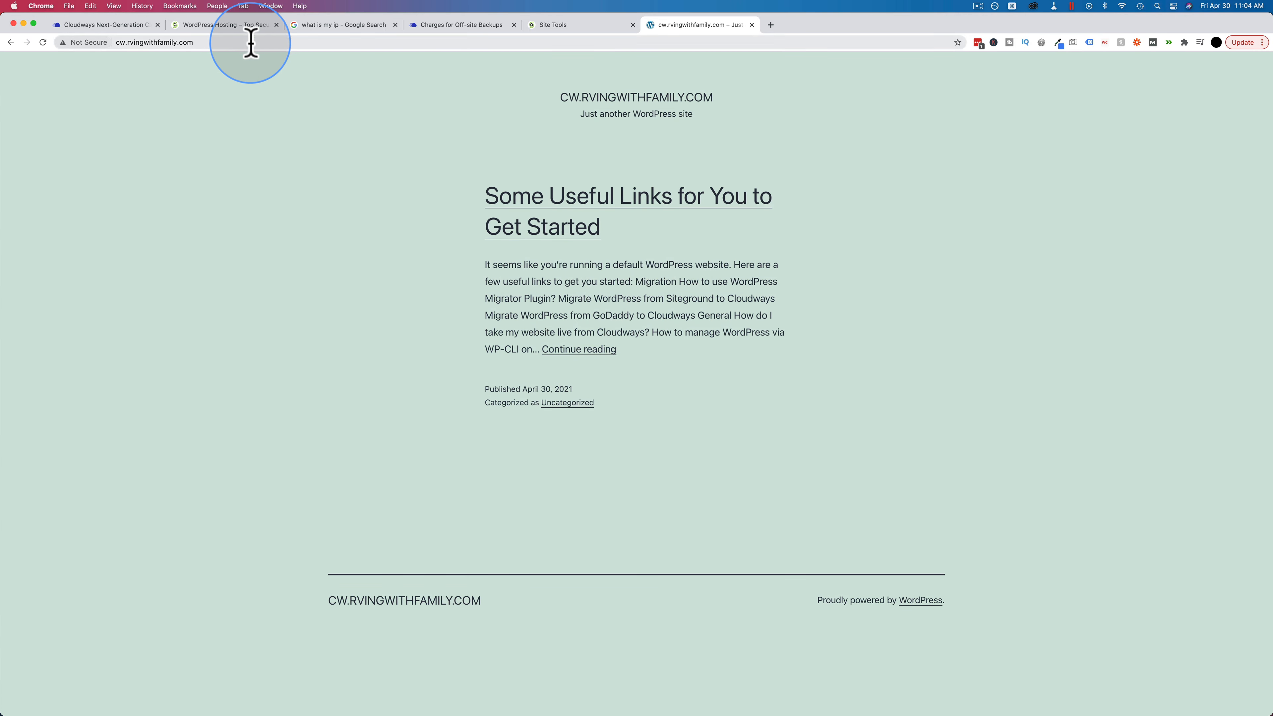
left_click(288, 42)
type("wp")
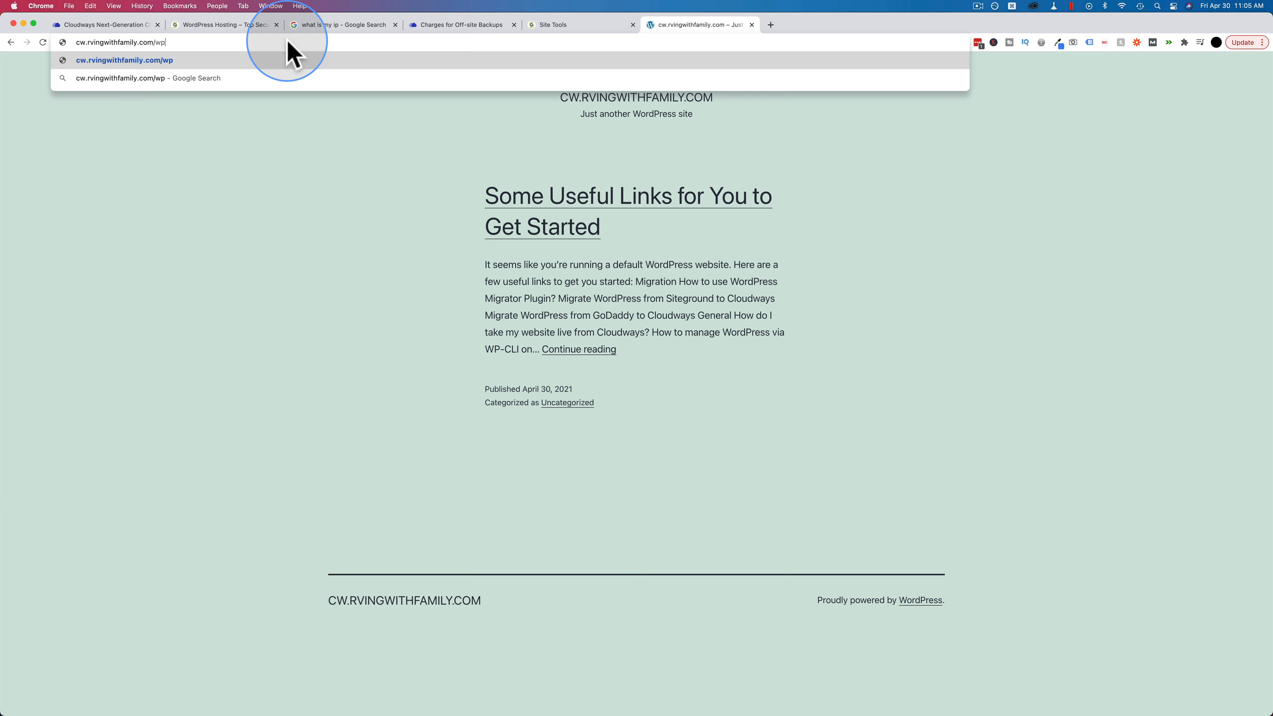
key("Return")
left_click(516, 346)
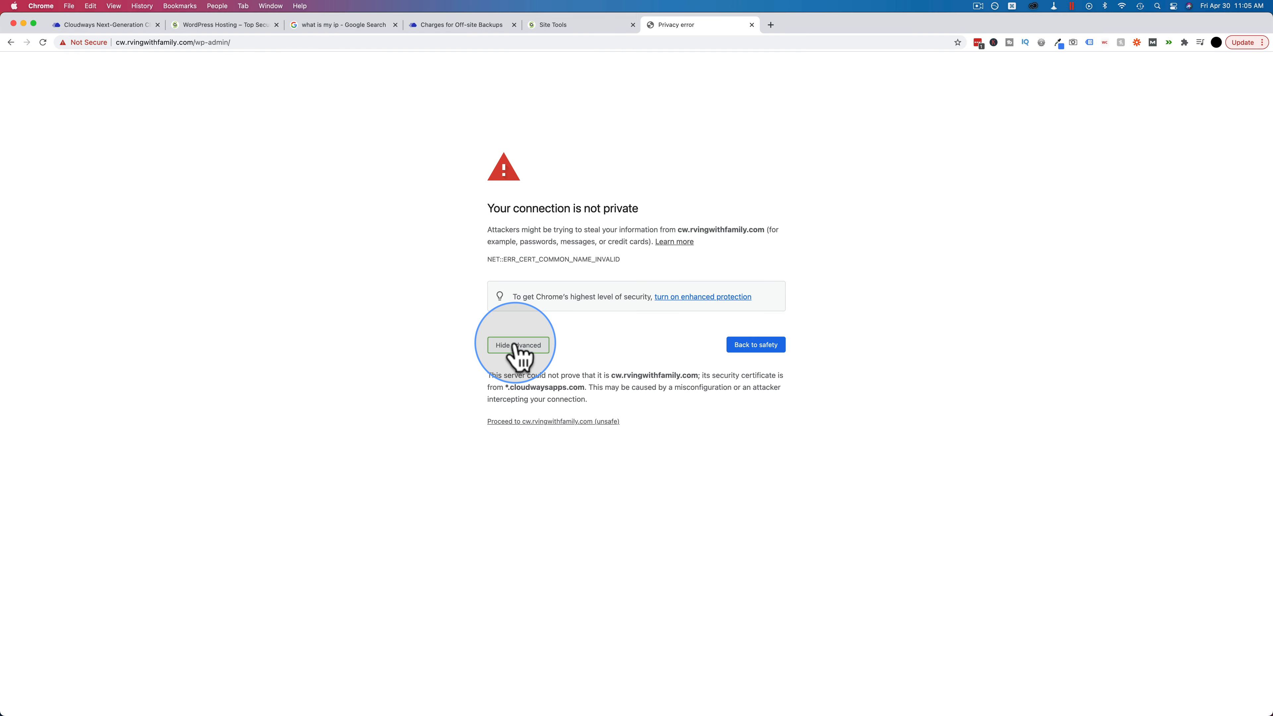
left_click(532, 421)
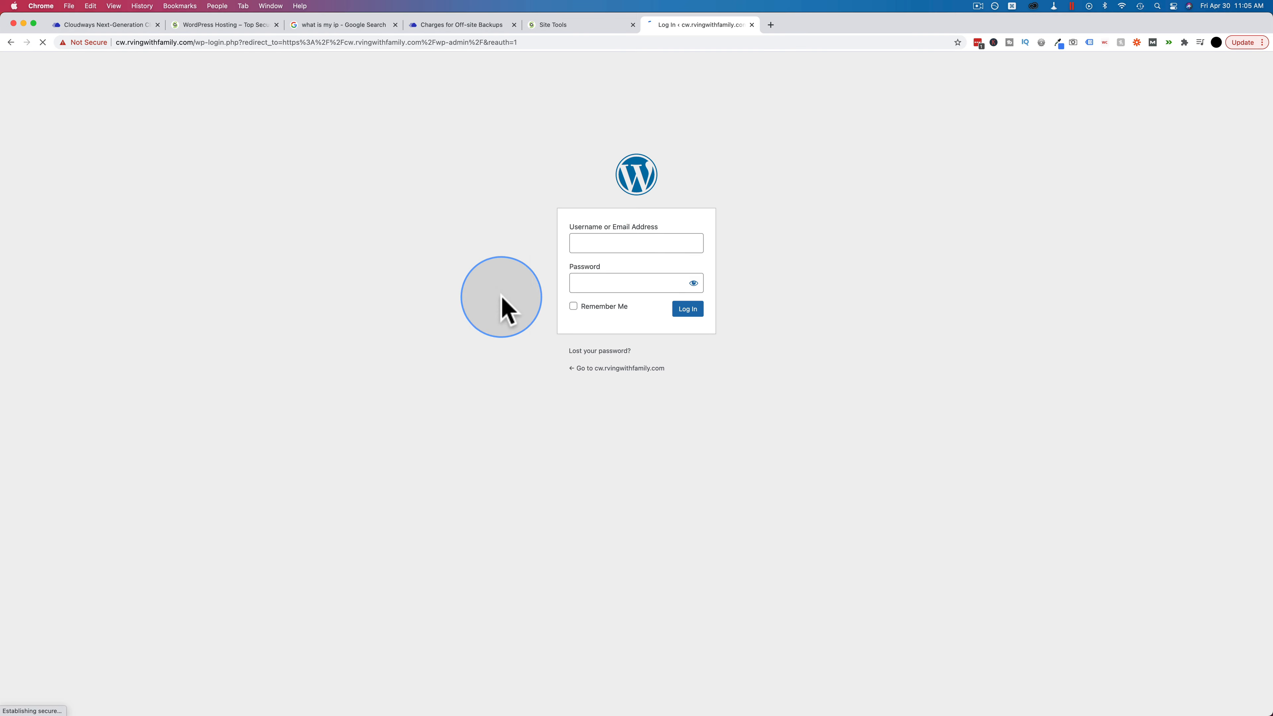
Step: Log into WordPress with the admin username and password copied from Cloudways
left_click(108, 24)
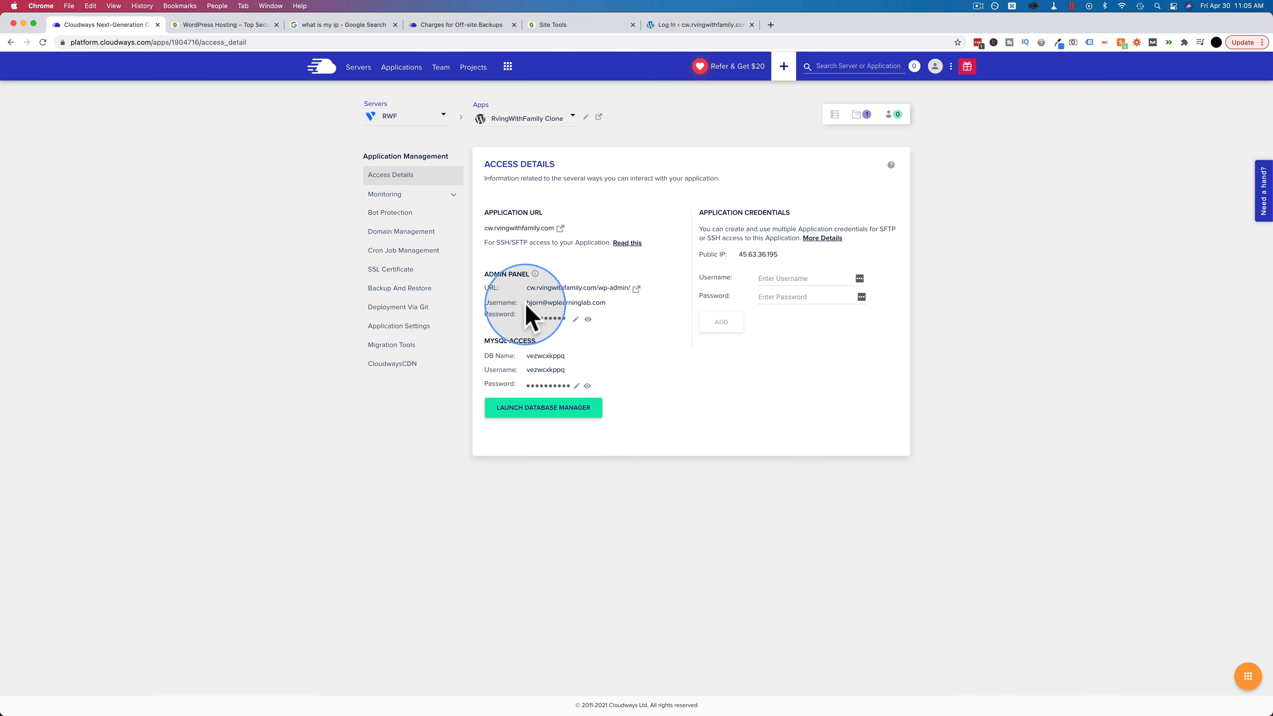
left_click(597, 306)
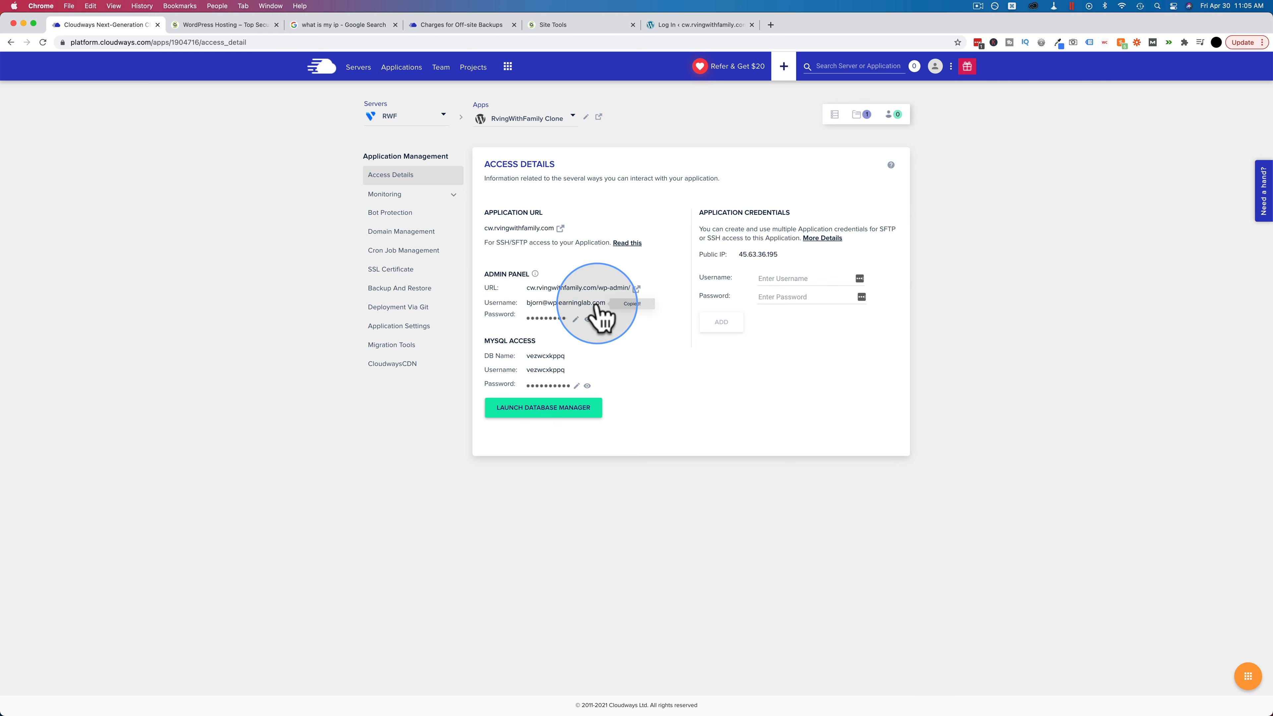
left_click(713, 25)
double_click(612, 242)
key("super+v")
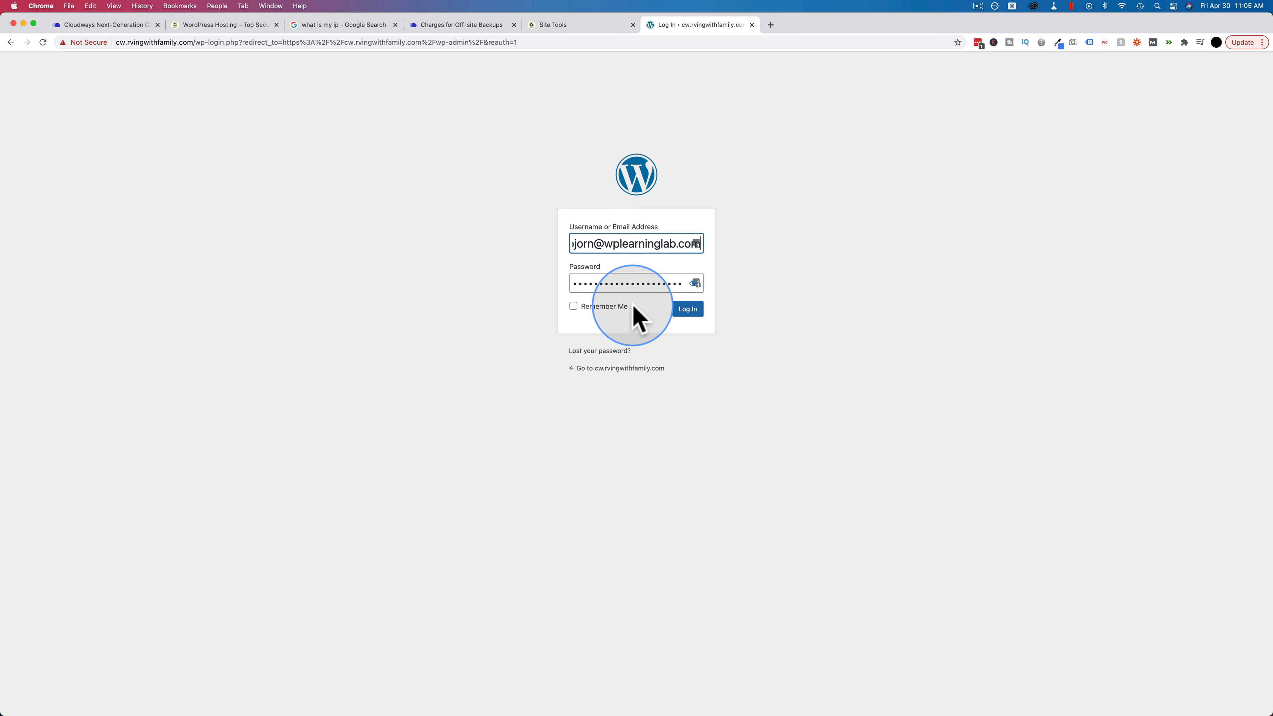
key("super+plus")
key("super+plus")
key("super+plus")
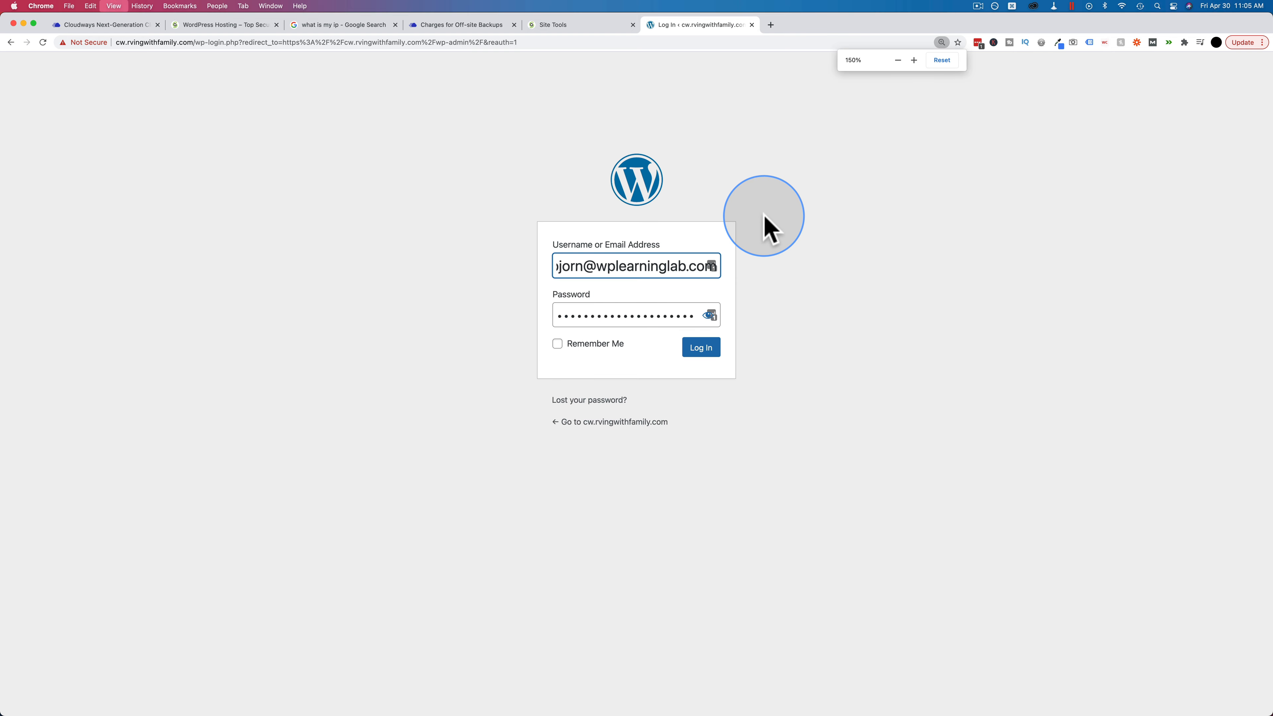
left_click(115, 27)
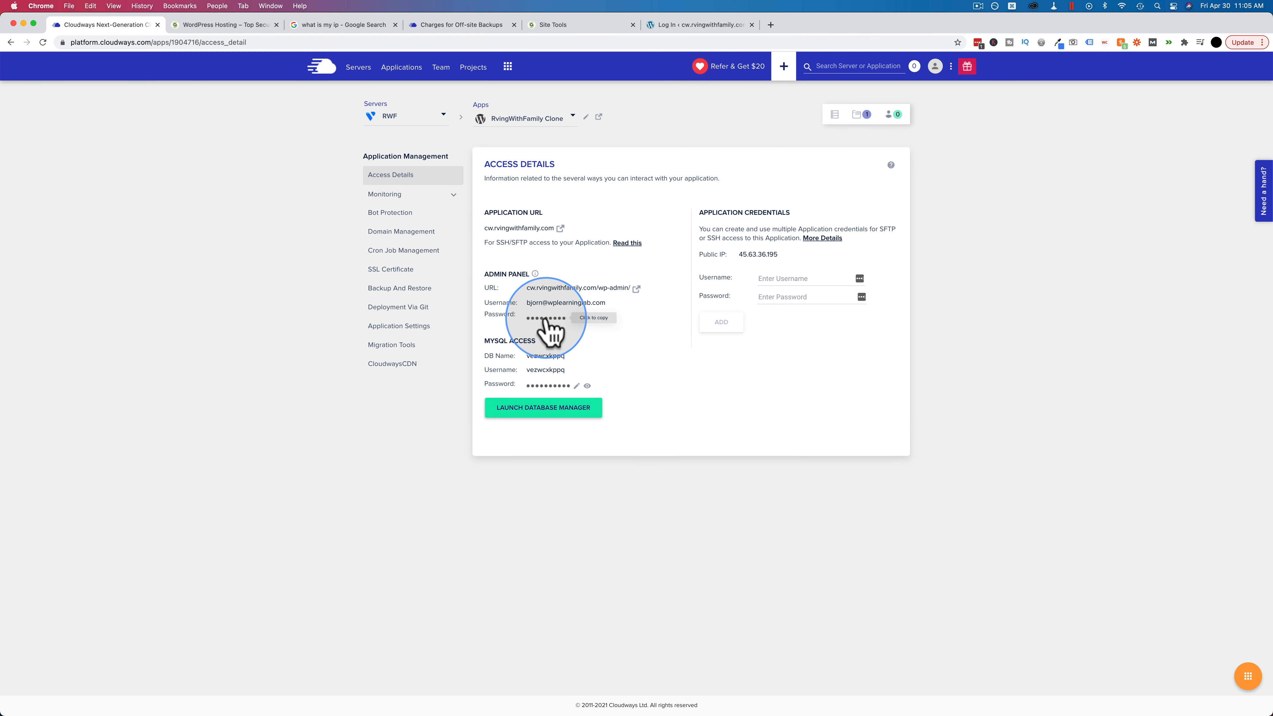
left_click(679, 25)
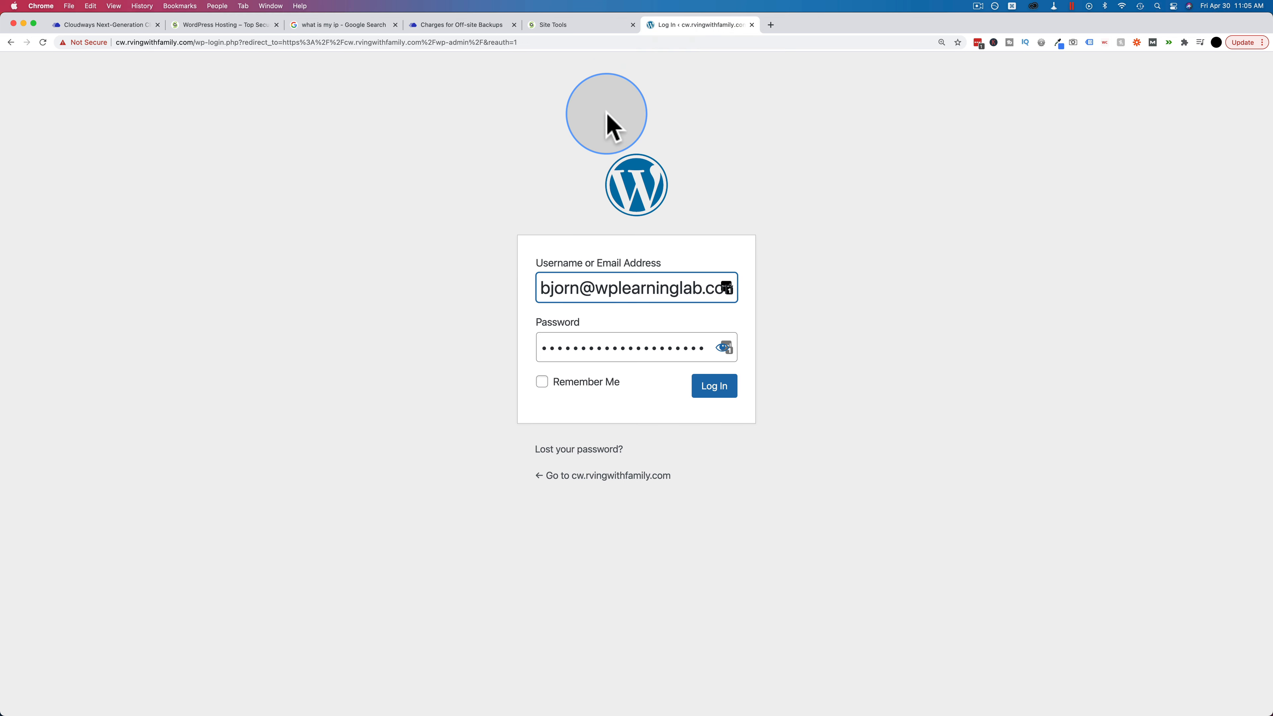
double_click(610, 346)
key("super+v")
left_click(716, 387)
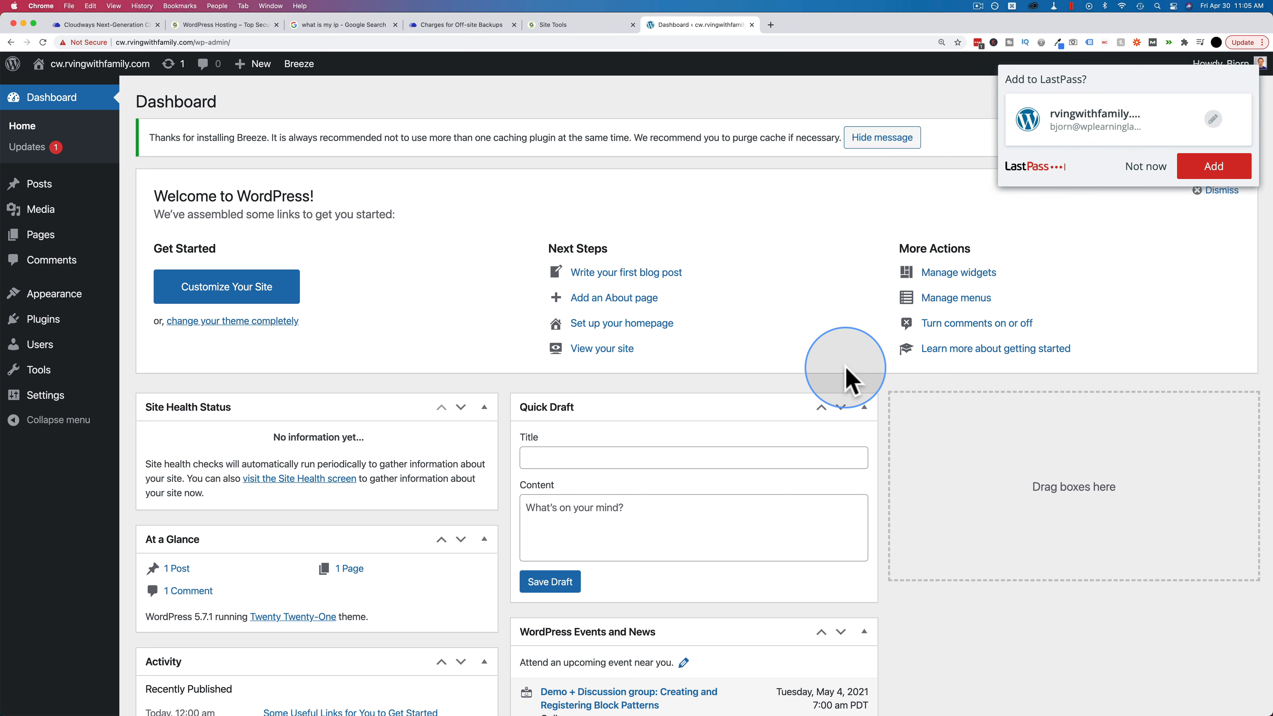
Step: Dismiss the LastPass prompt and save Reading settings with 'Discourage search engines' ticked
left_click(1145, 167)
mouse_move(55, 404)
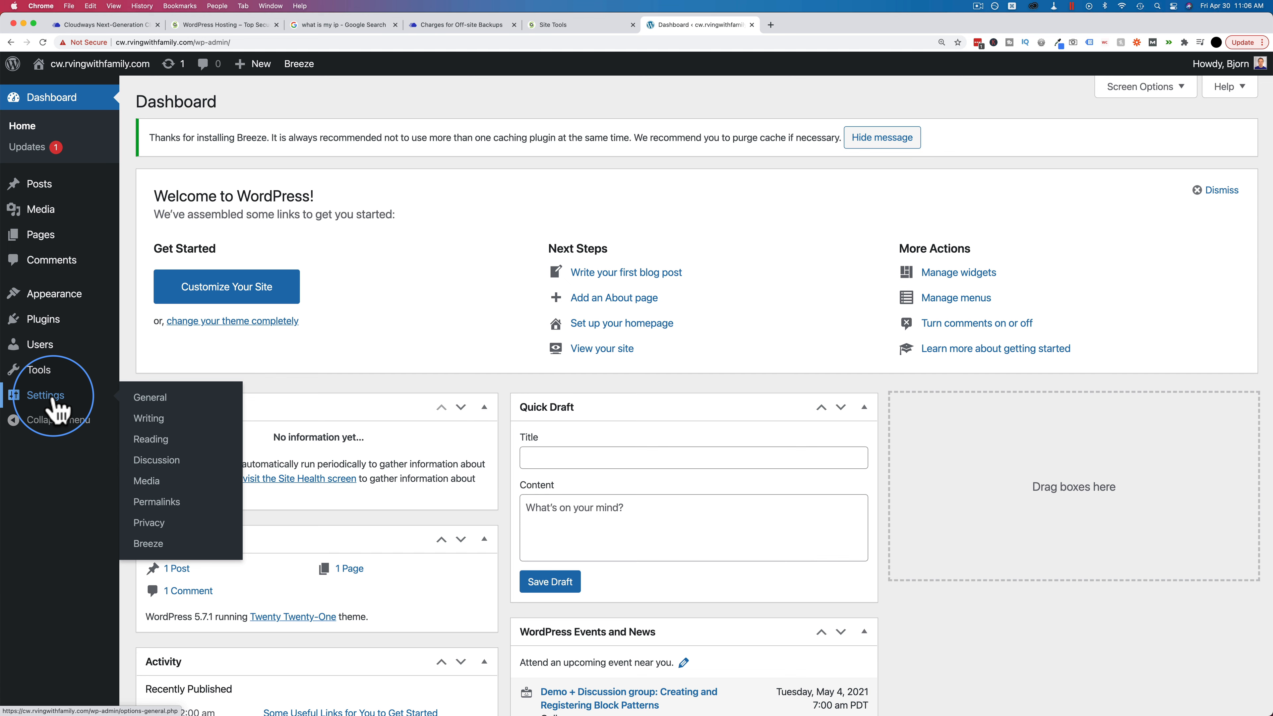
left_click(152, 440)
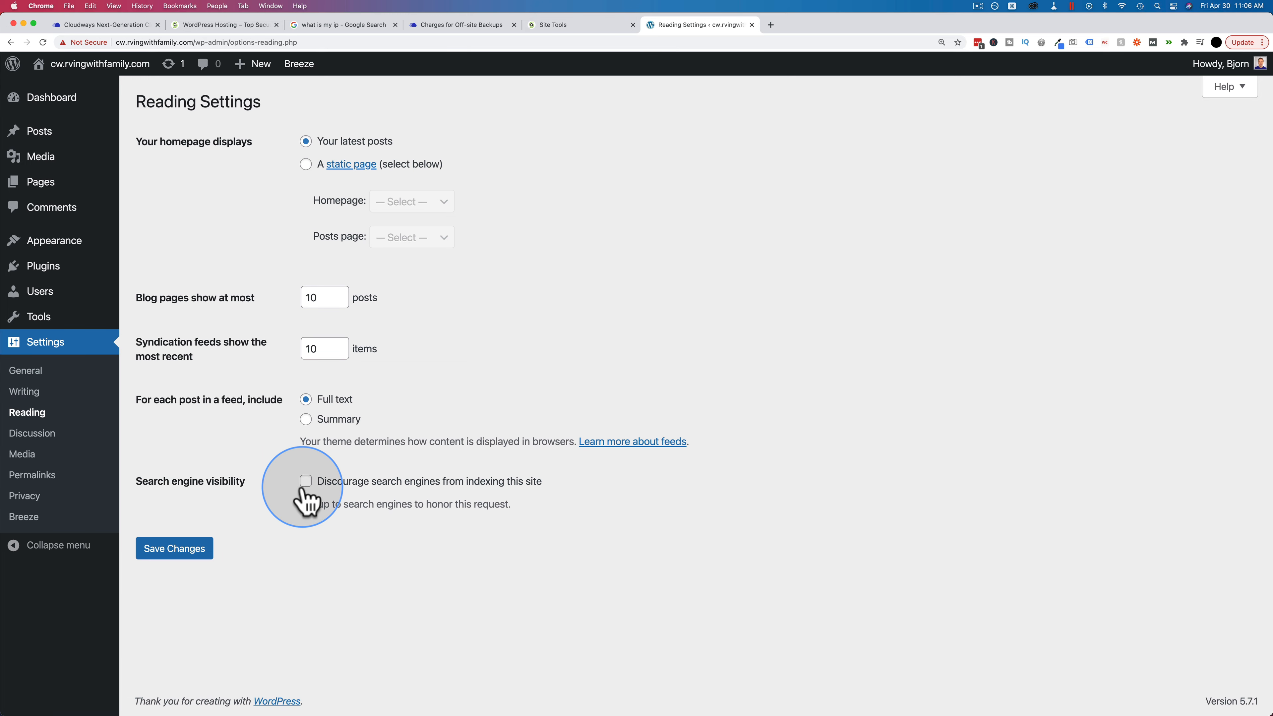
left_click(305, 483)
left_click(181, 552)
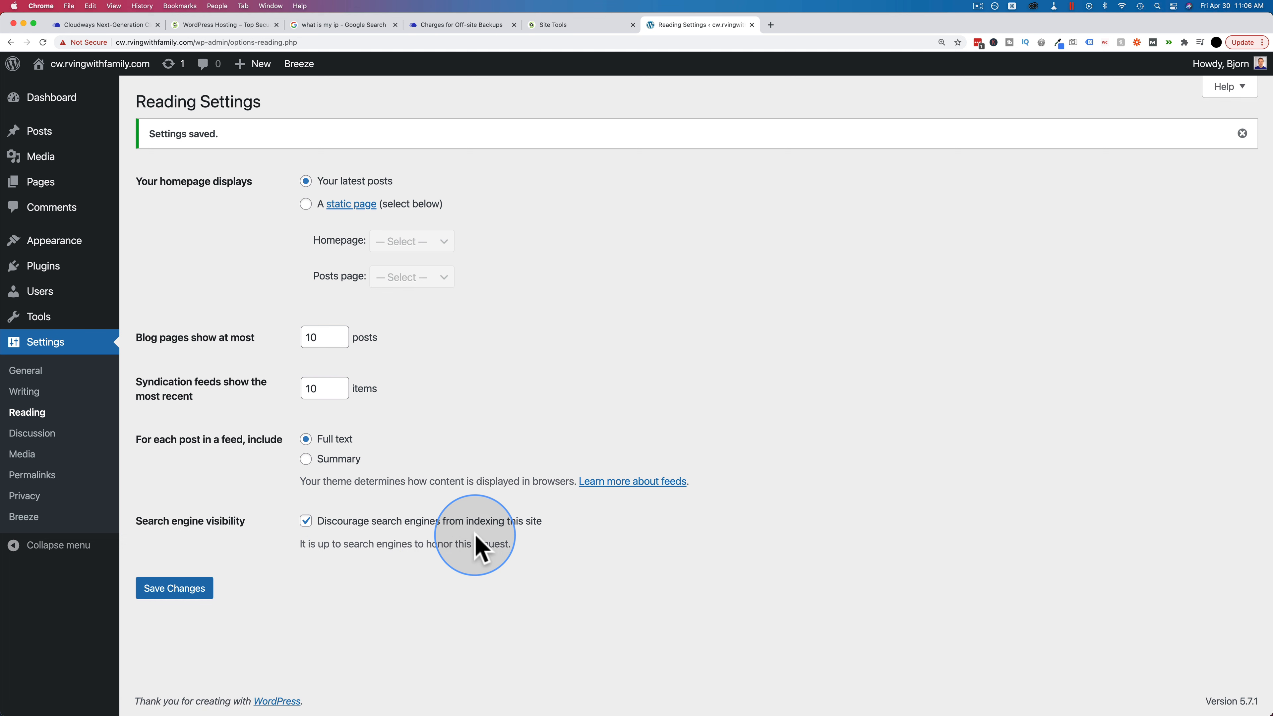
left_click_drag(301, 543, 524, 543)
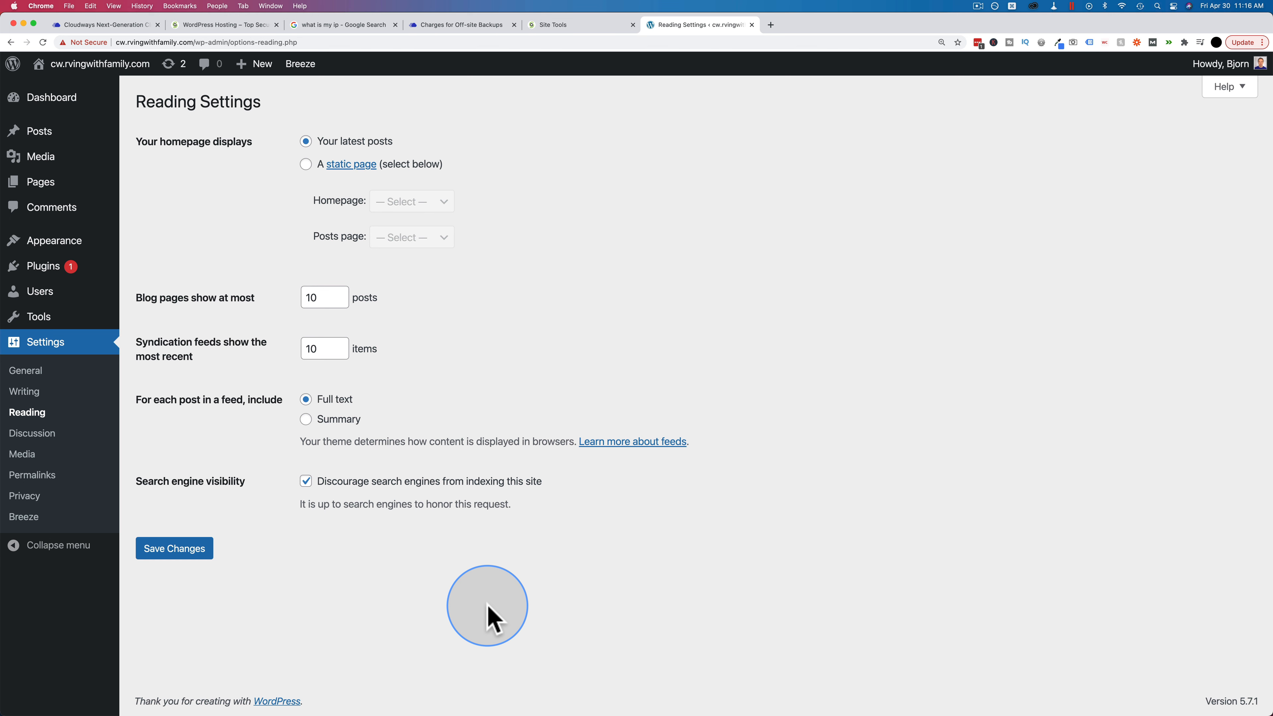
Step: Open the live rvingwithfamily.com/wp-admin in a new tab
key("super+t")
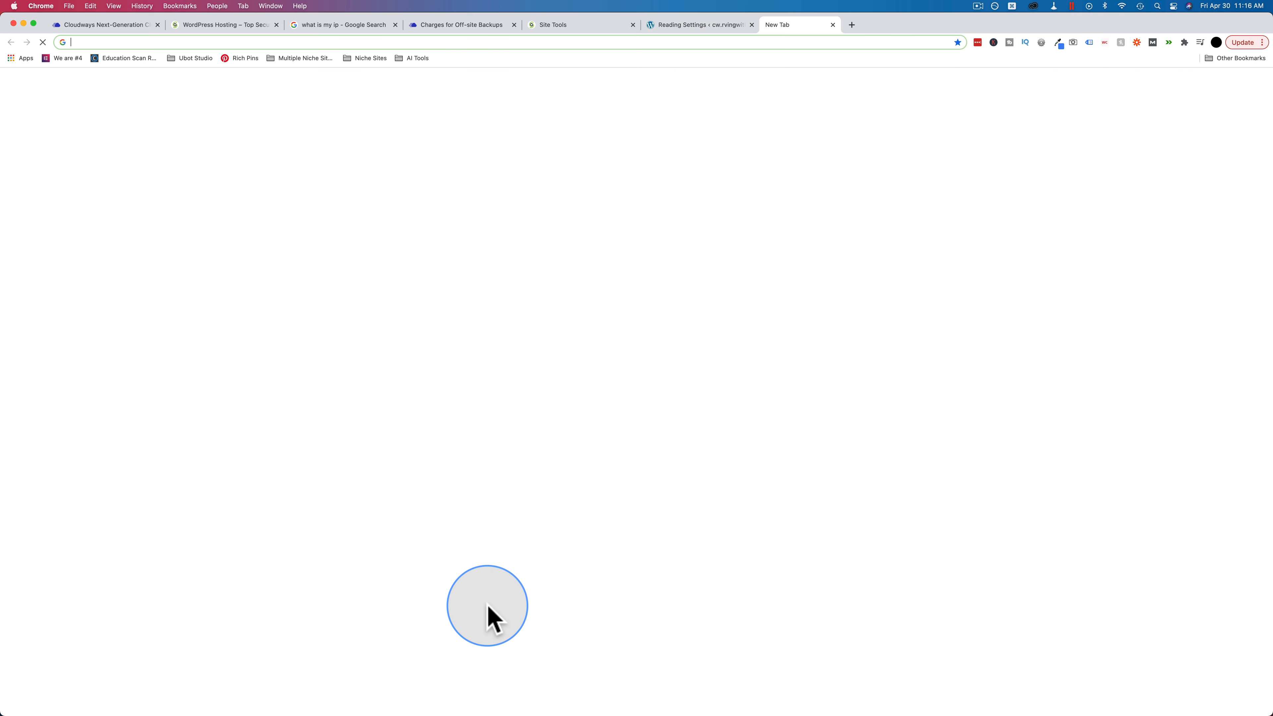
type("rvin")
key("BackSpace")
key("BackSpace")
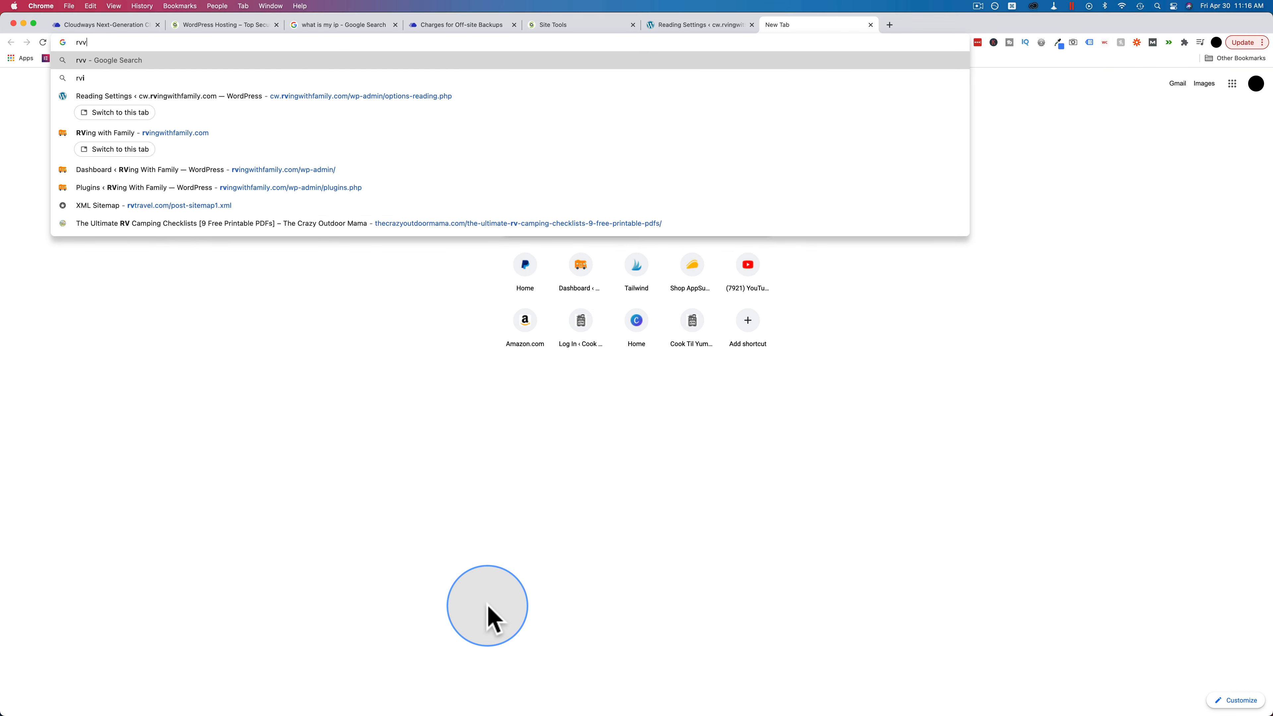
type("ing")
key("Return")
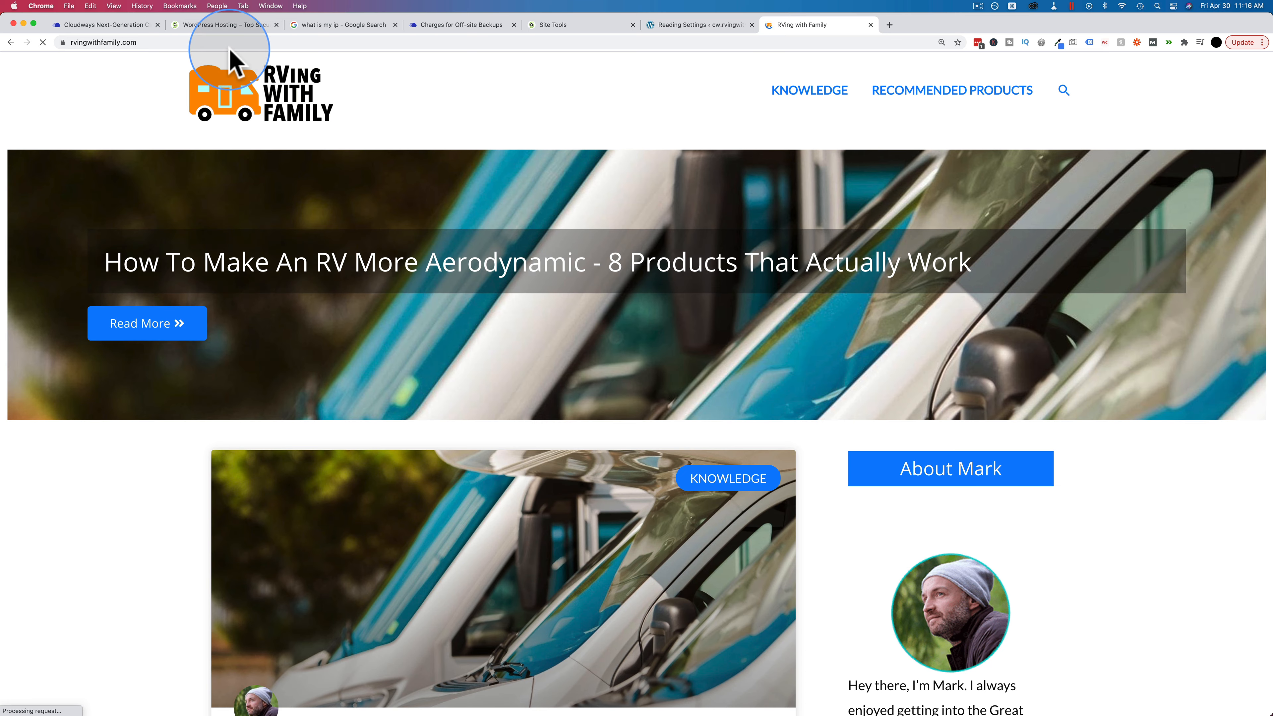
left_click(212, 43)
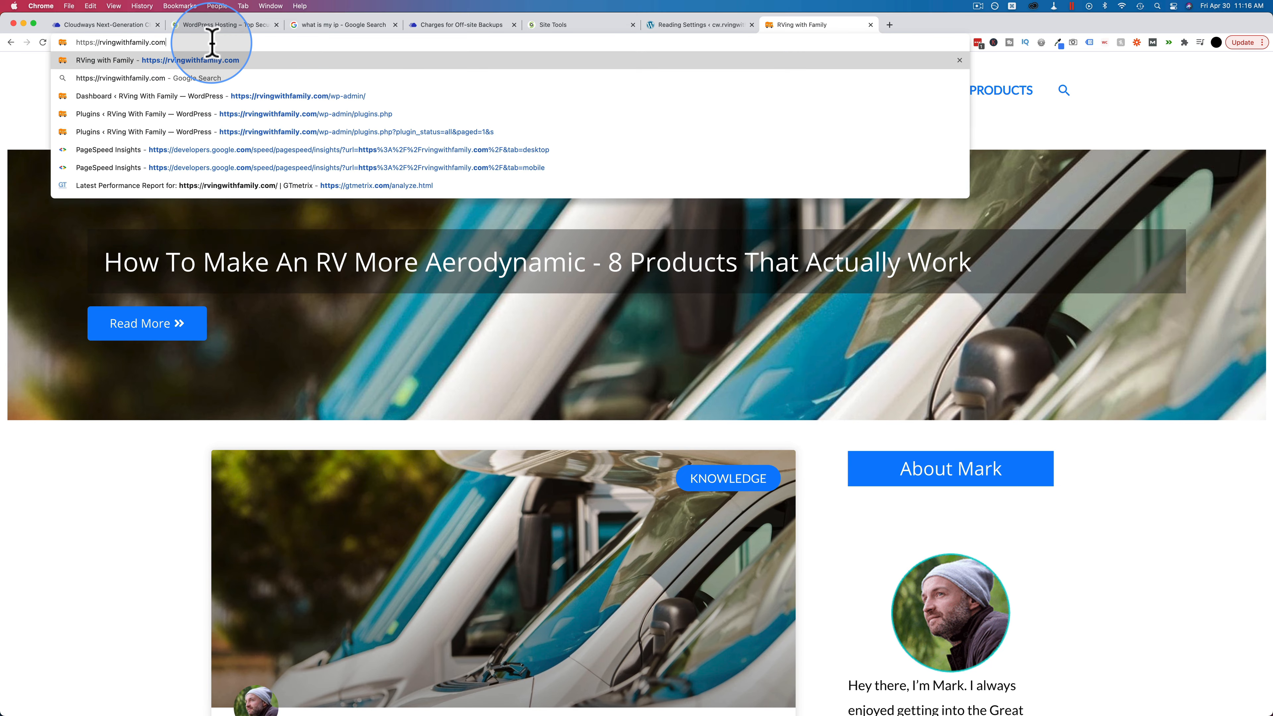
type("/wp-adm")
key("Return")
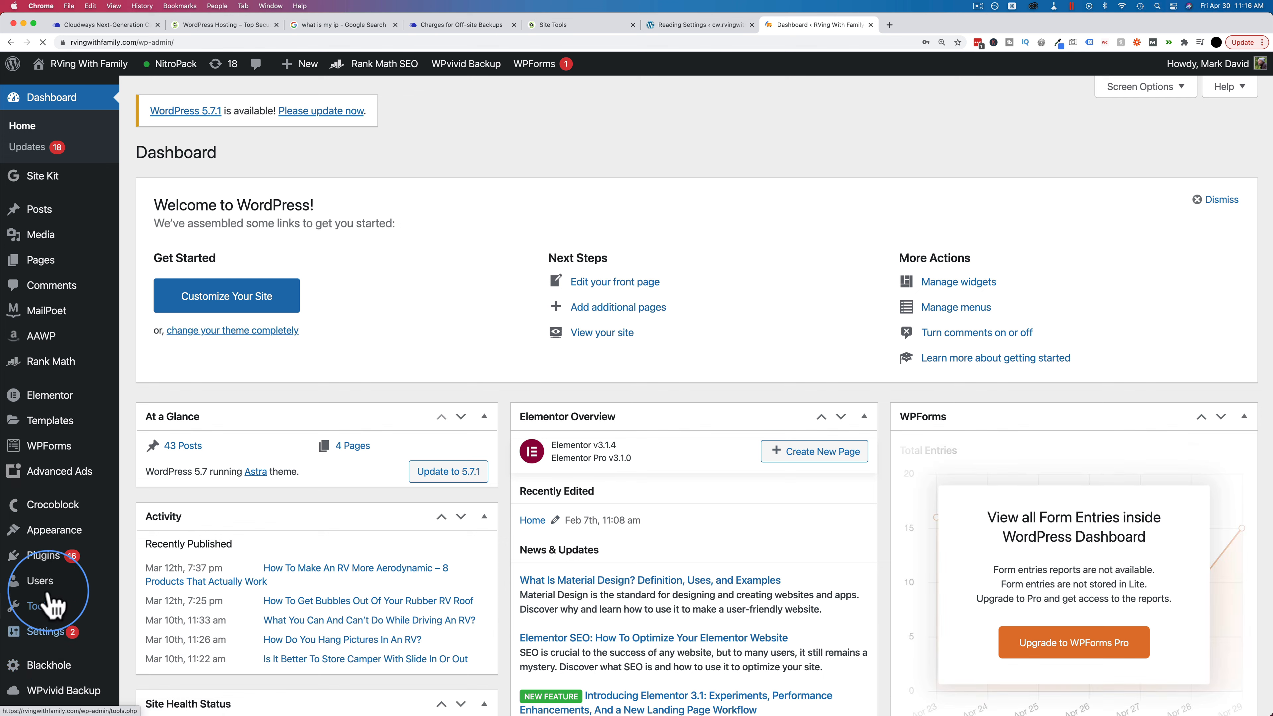
Step: Install the Cloudways WordPress Migrator plugin, enter the account e-mail, accept terms and start migrating
mouse_move(45, 557)
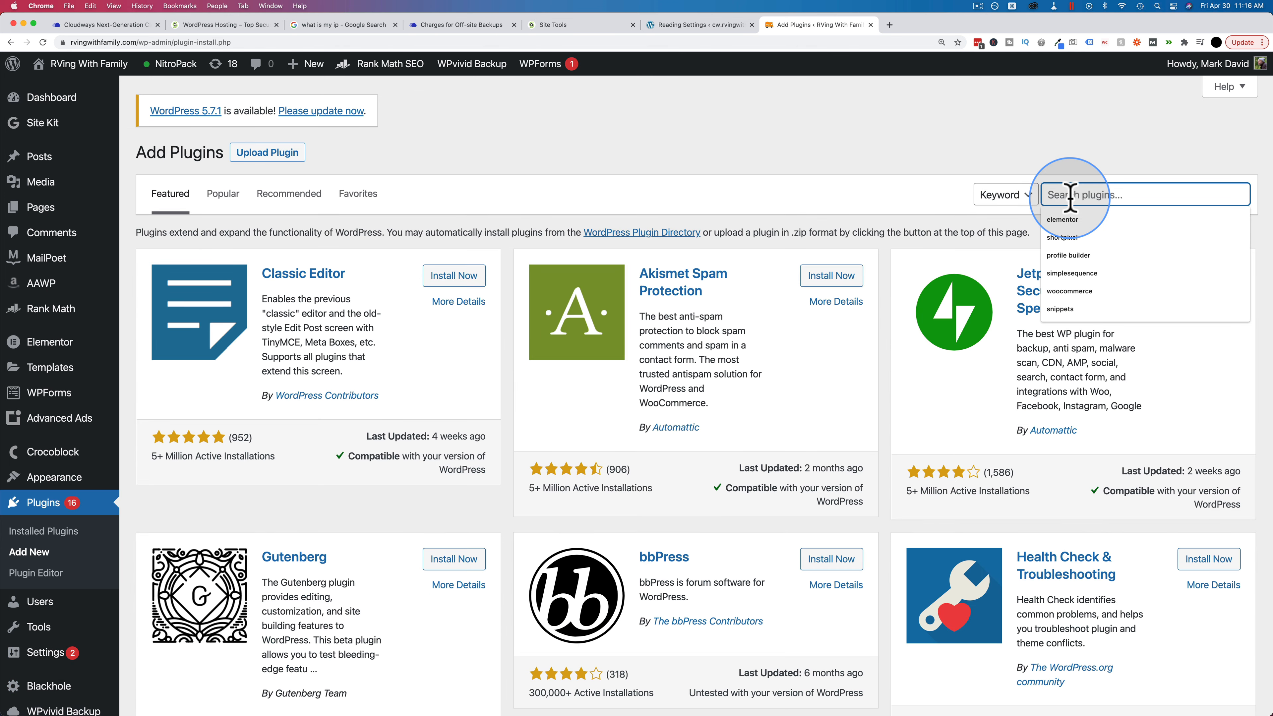
type("cloudwa")
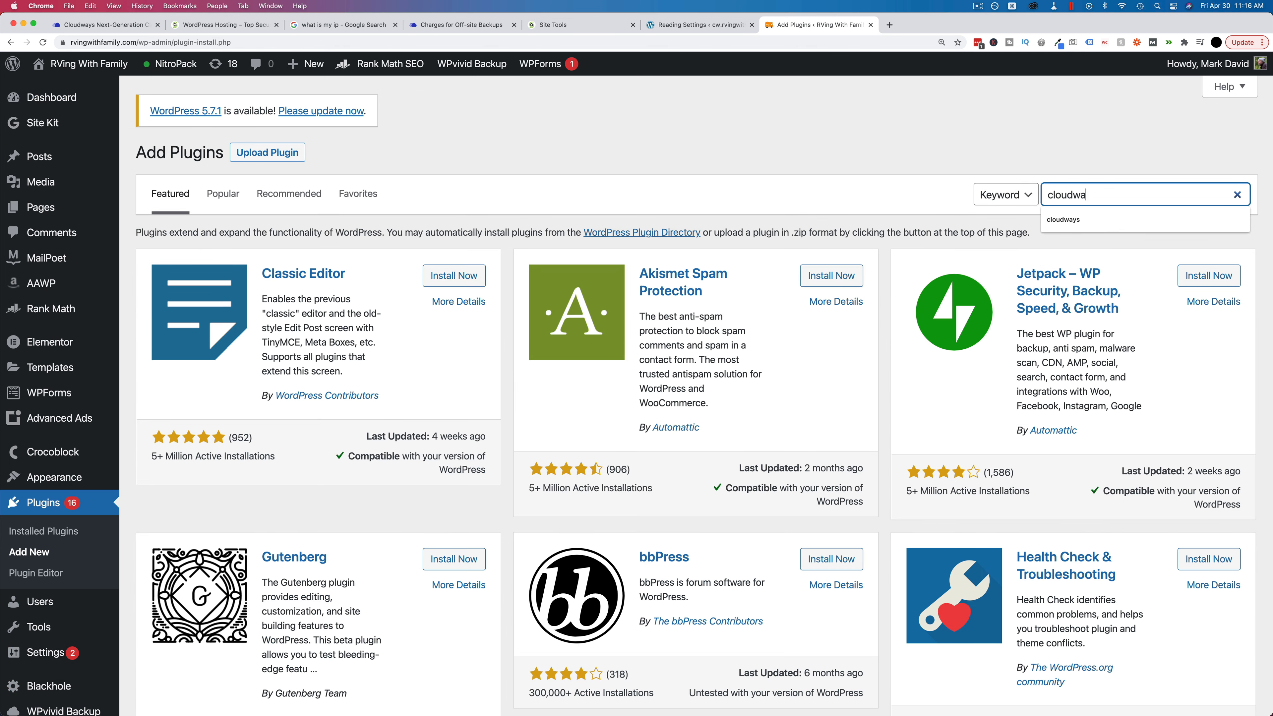
type("ys")
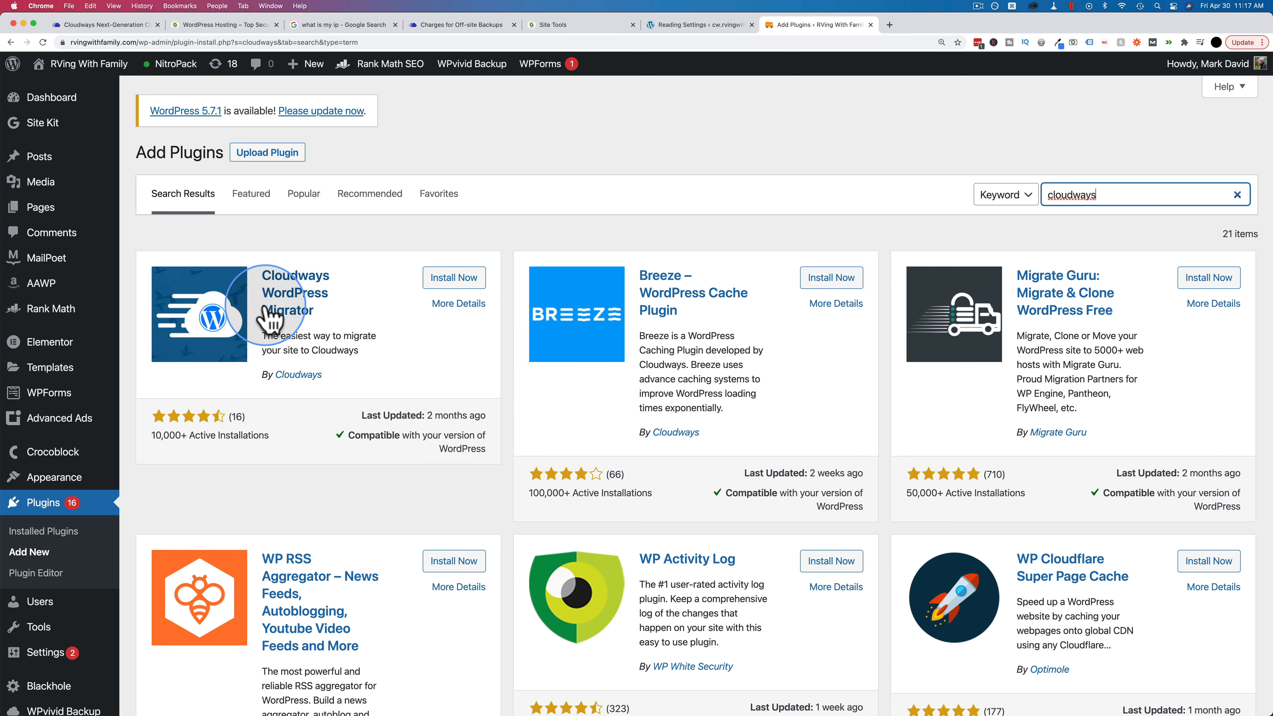
left_click(460, 279)
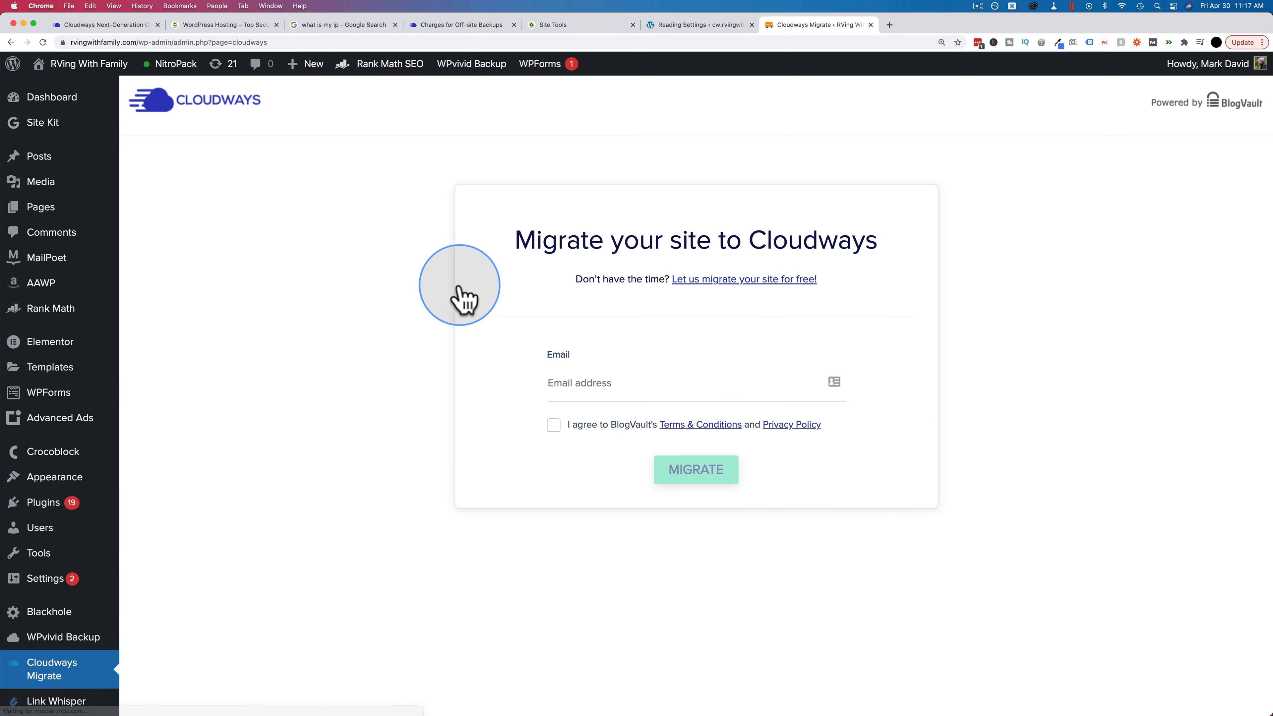
left_click(639, 388)
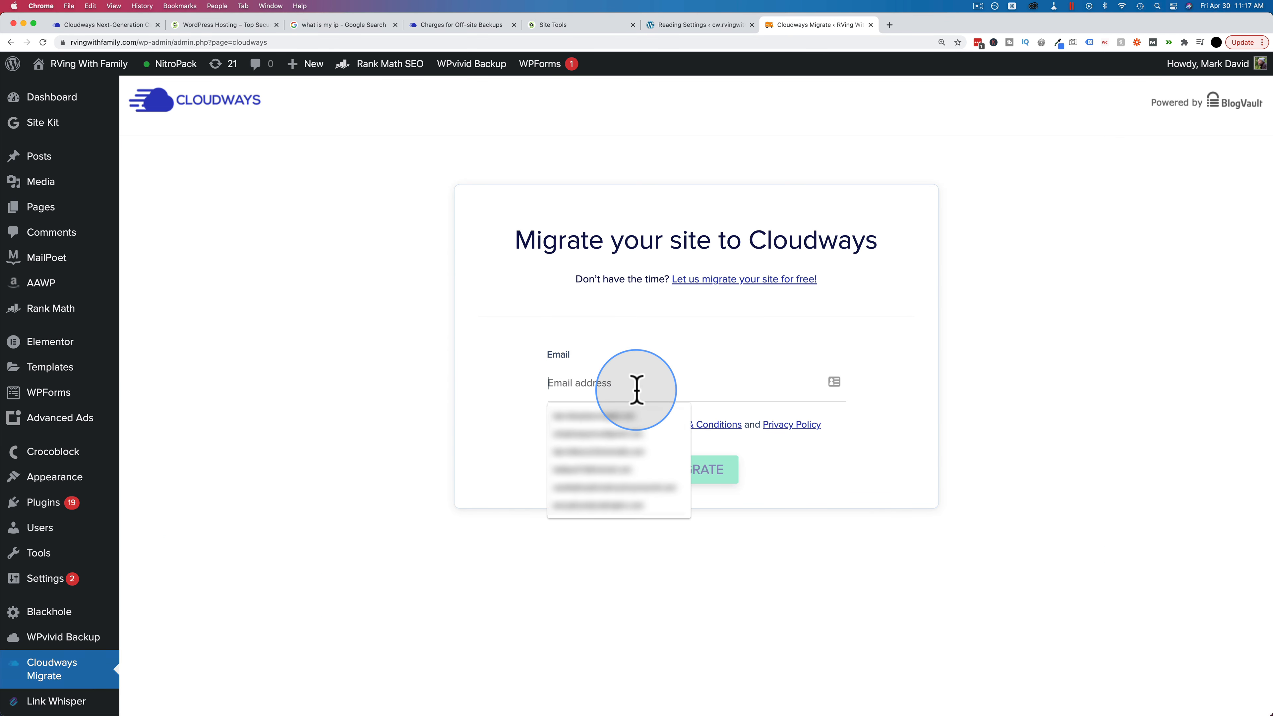
left_click(599, 416)
left_click(553, 426)
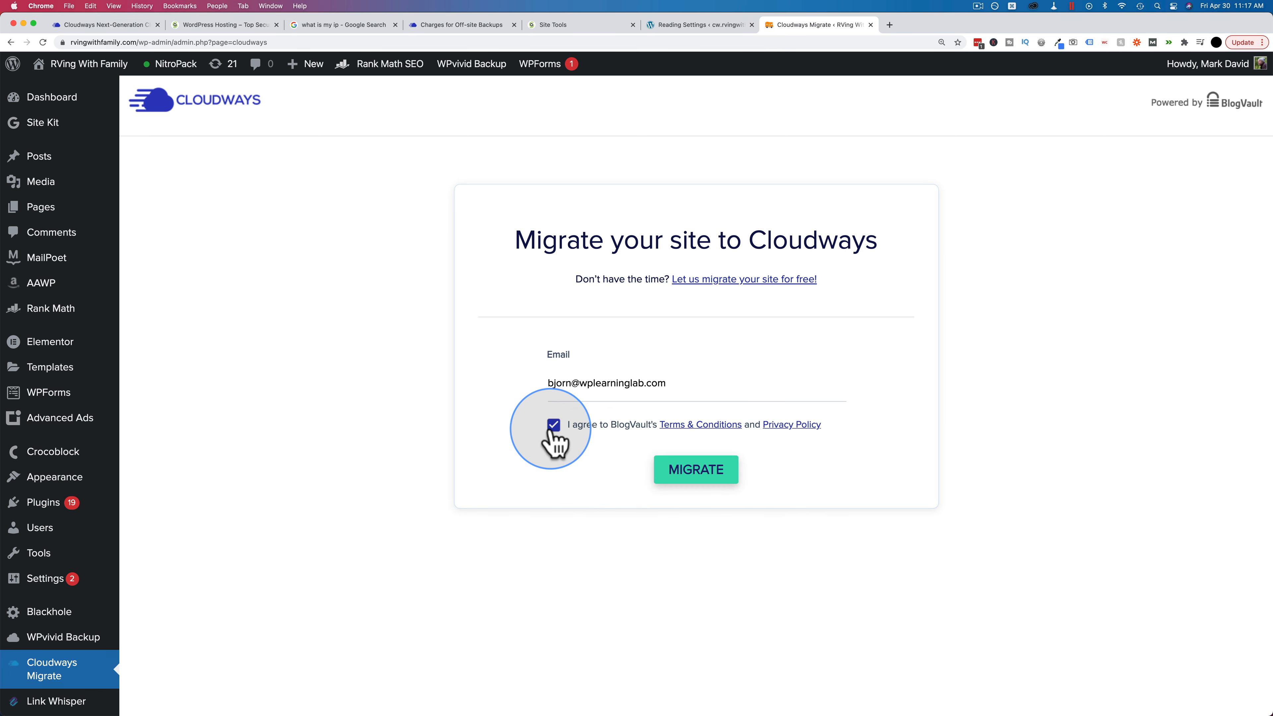
left_click(696, 479)
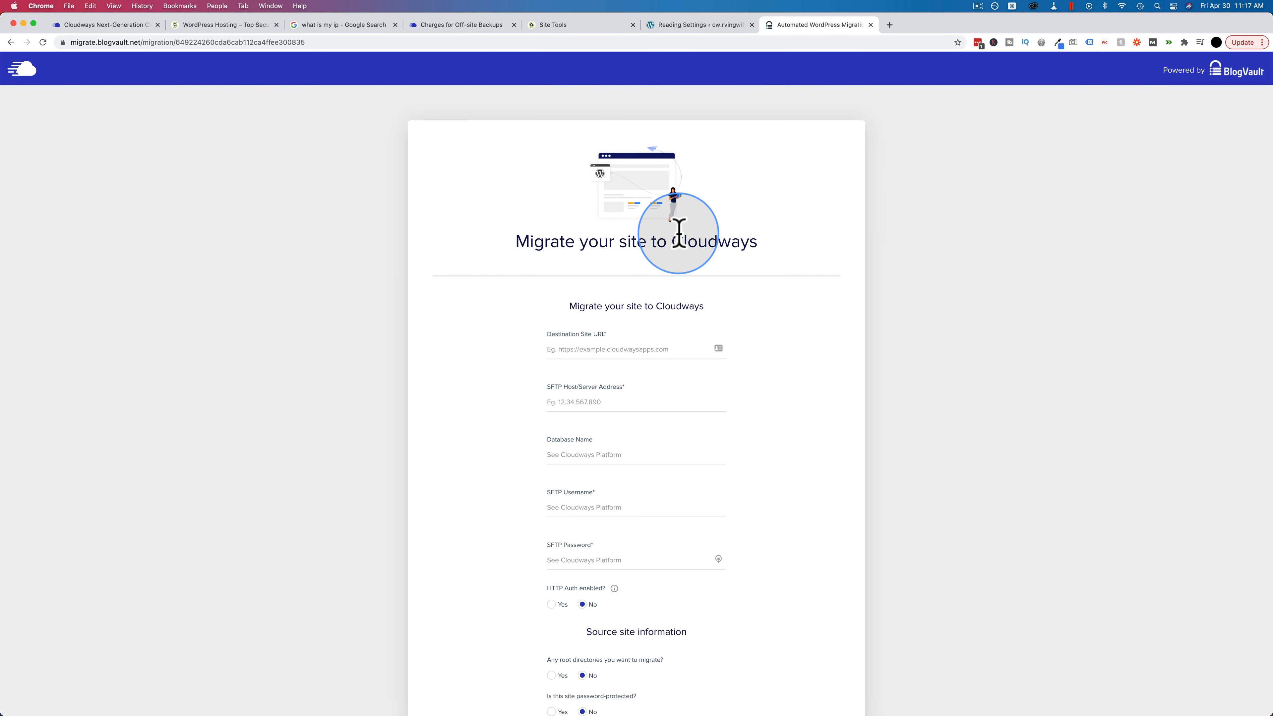
Step: Set the BlogVault destination site URL to cw.rvingwithfamily.com, then switch back to Cloudways
scroll(678, 233, "down", 3)
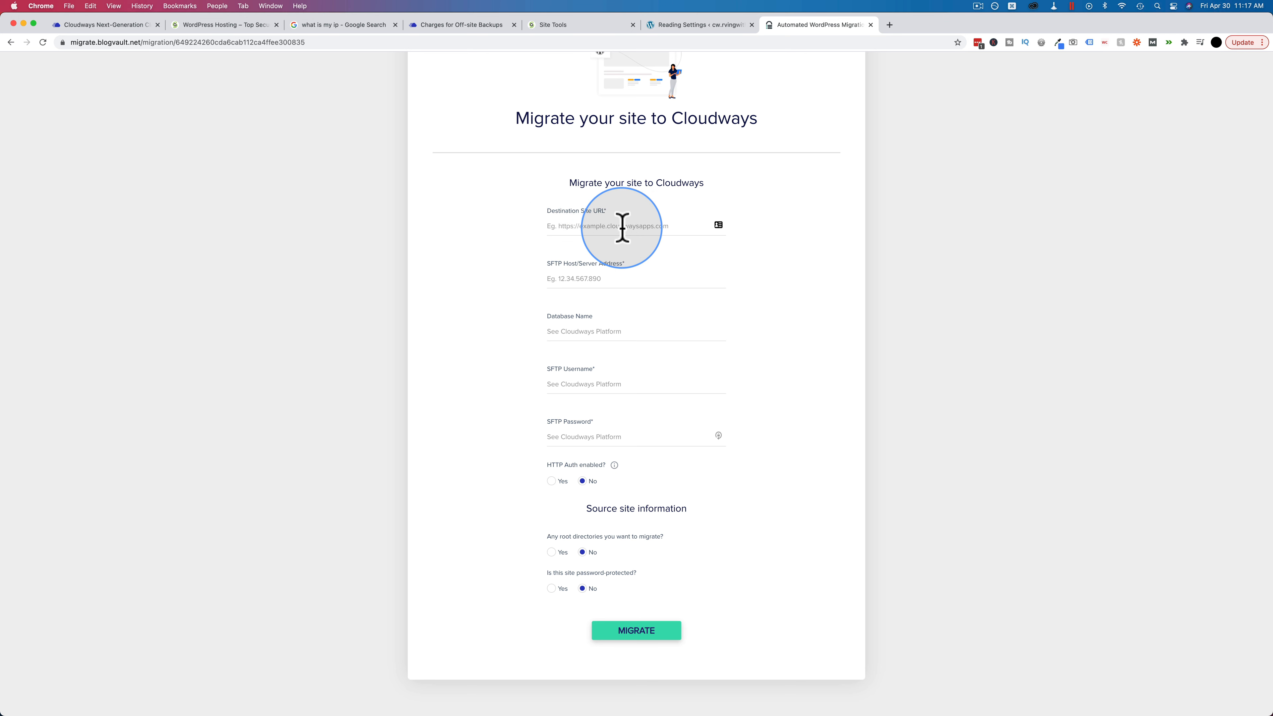
type("cw")
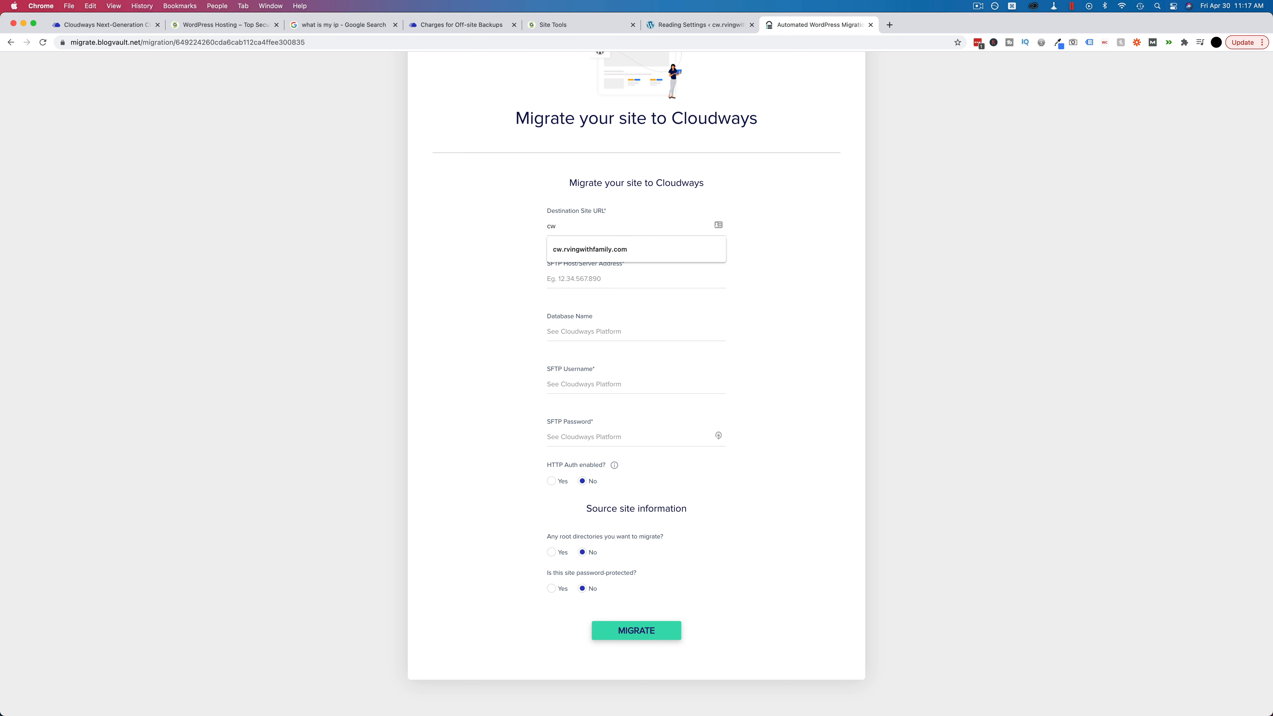
left_click(601, 249)
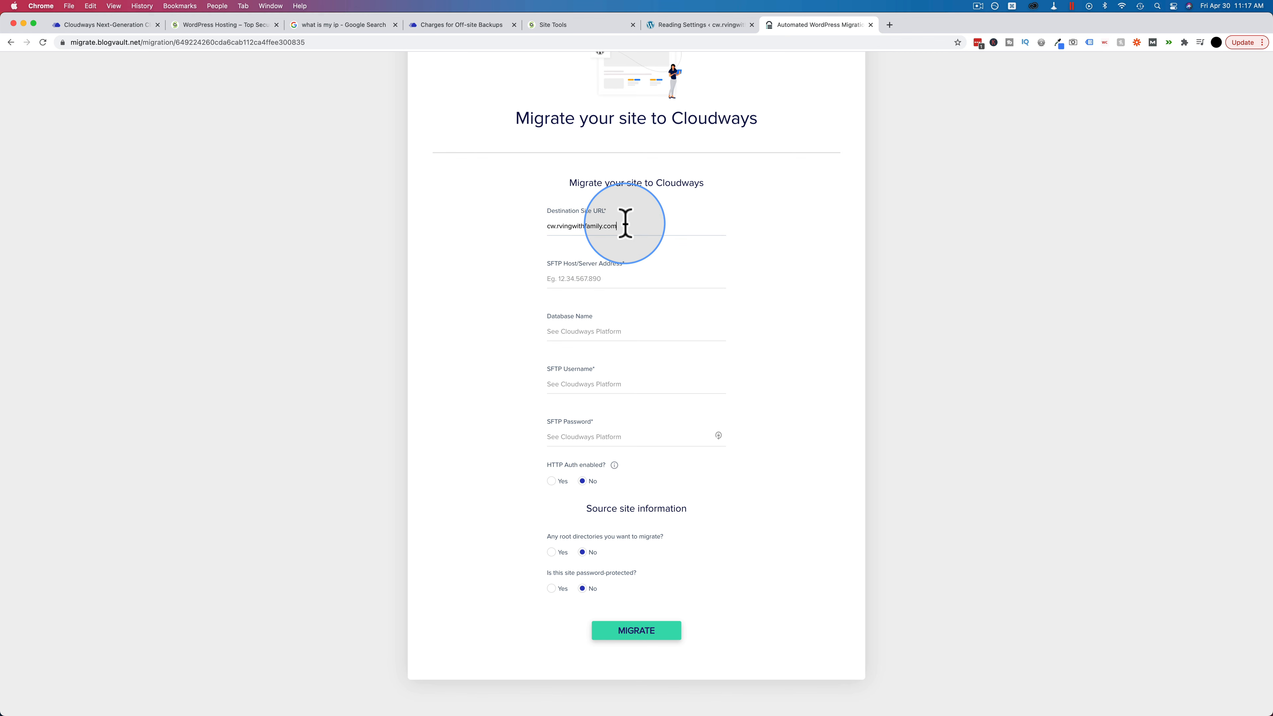
scroll(516, 239, "down", 2)
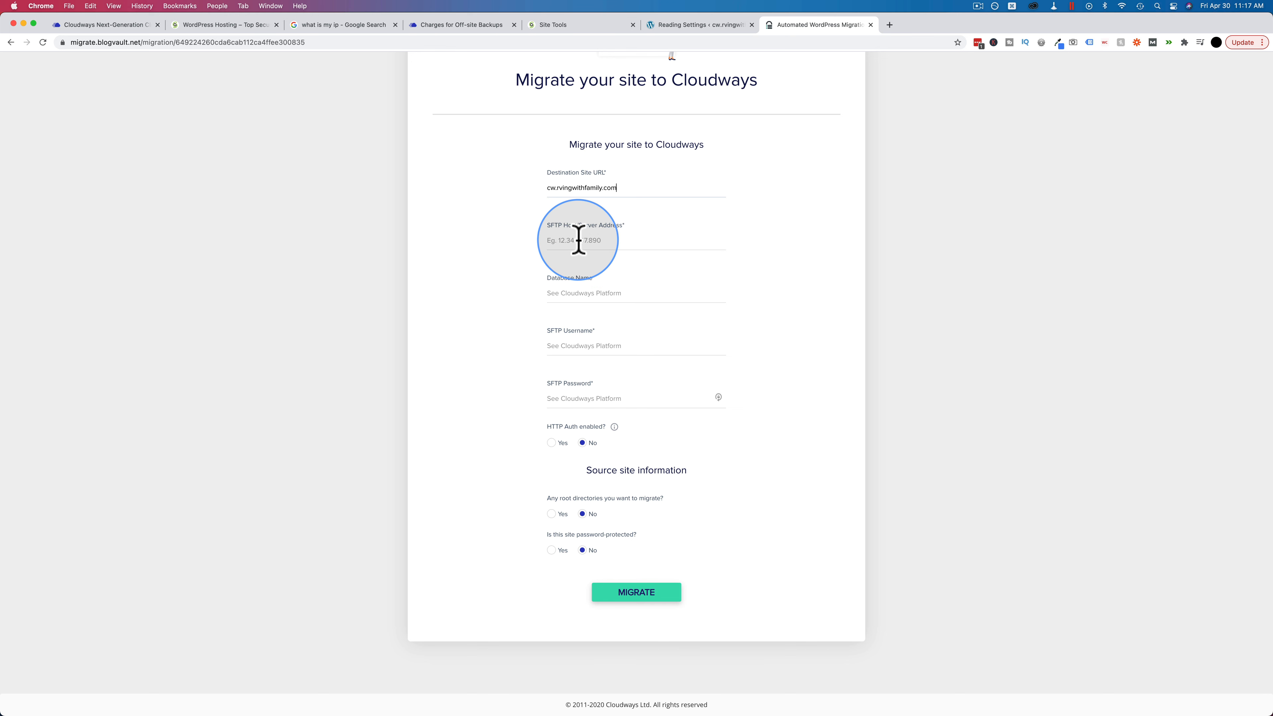
left_click(120, 26)
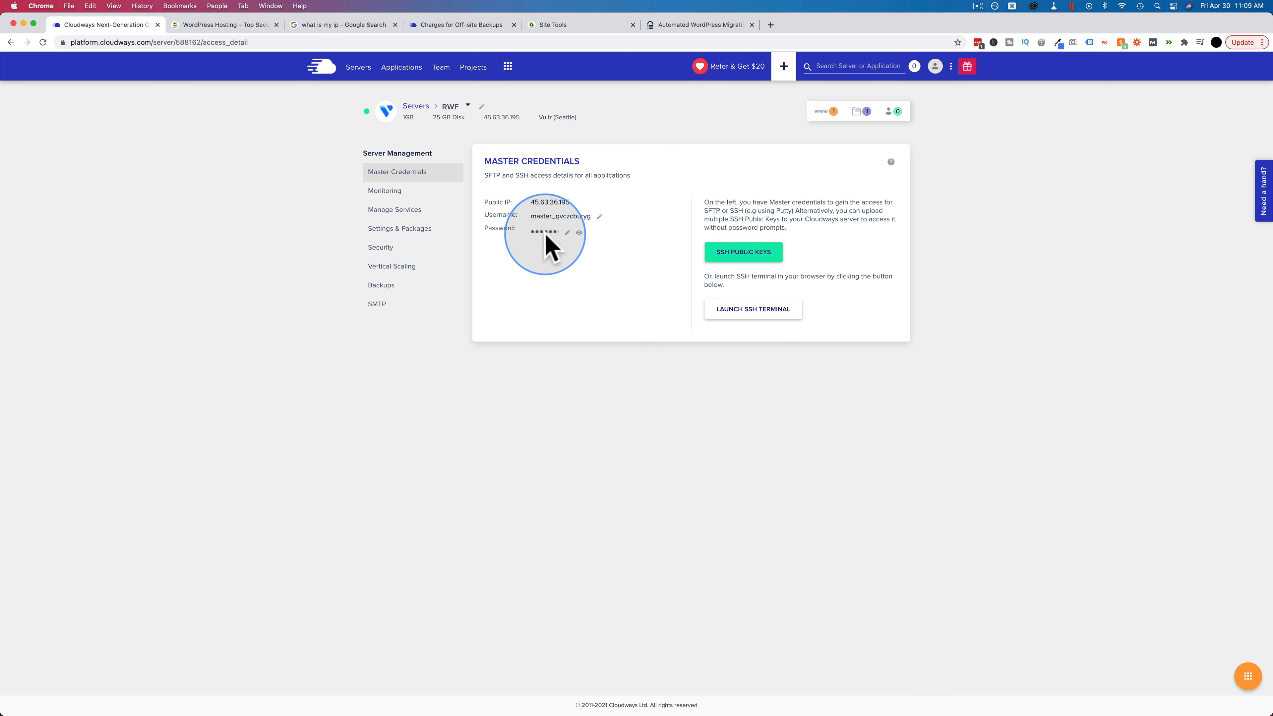
Step: Add a new SFTP username and password under RvingWithFamily Clone's Application Credentials
left_click(399, 72)
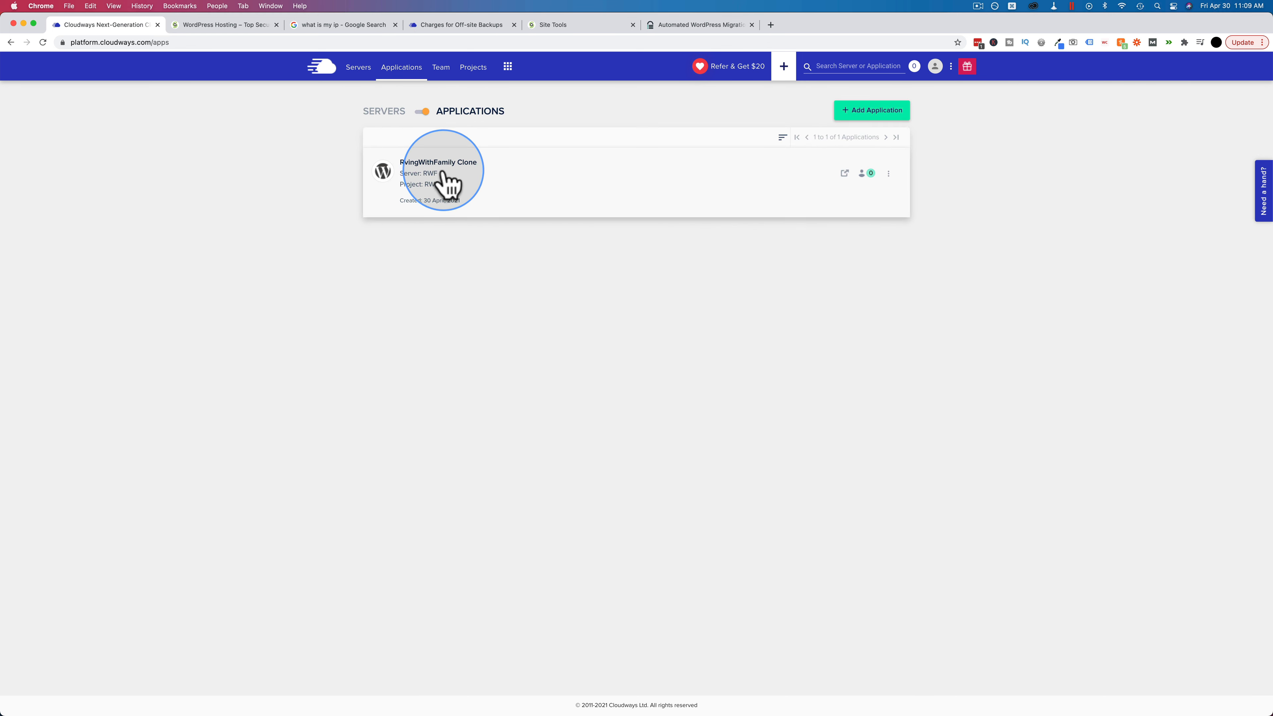
left_click(479, 176)
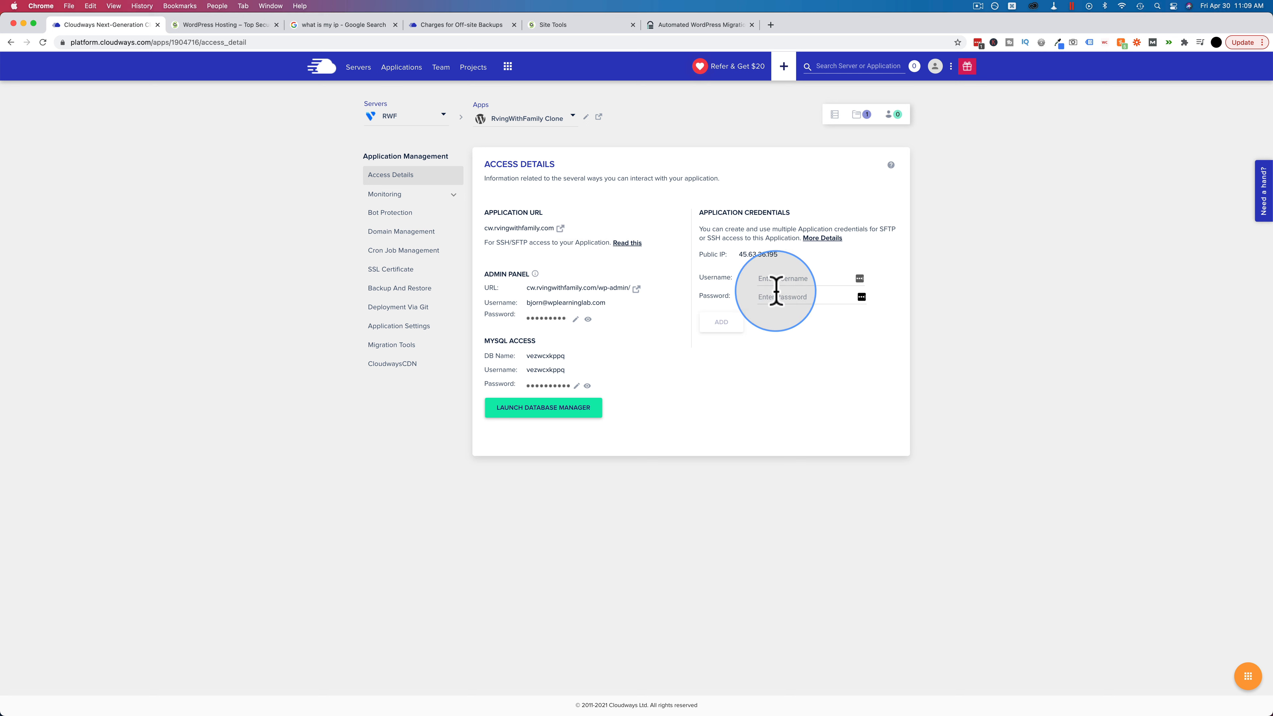
left_click(789, 278)
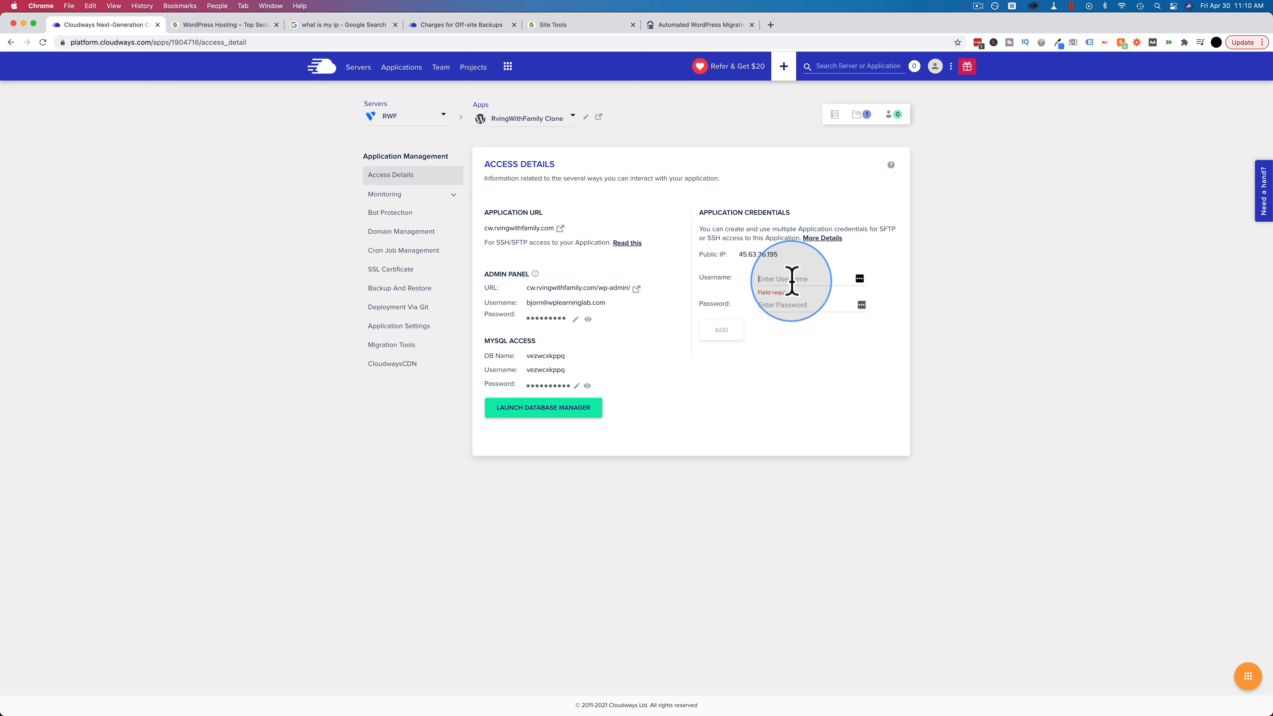
type("bjorn")
key("Tab")
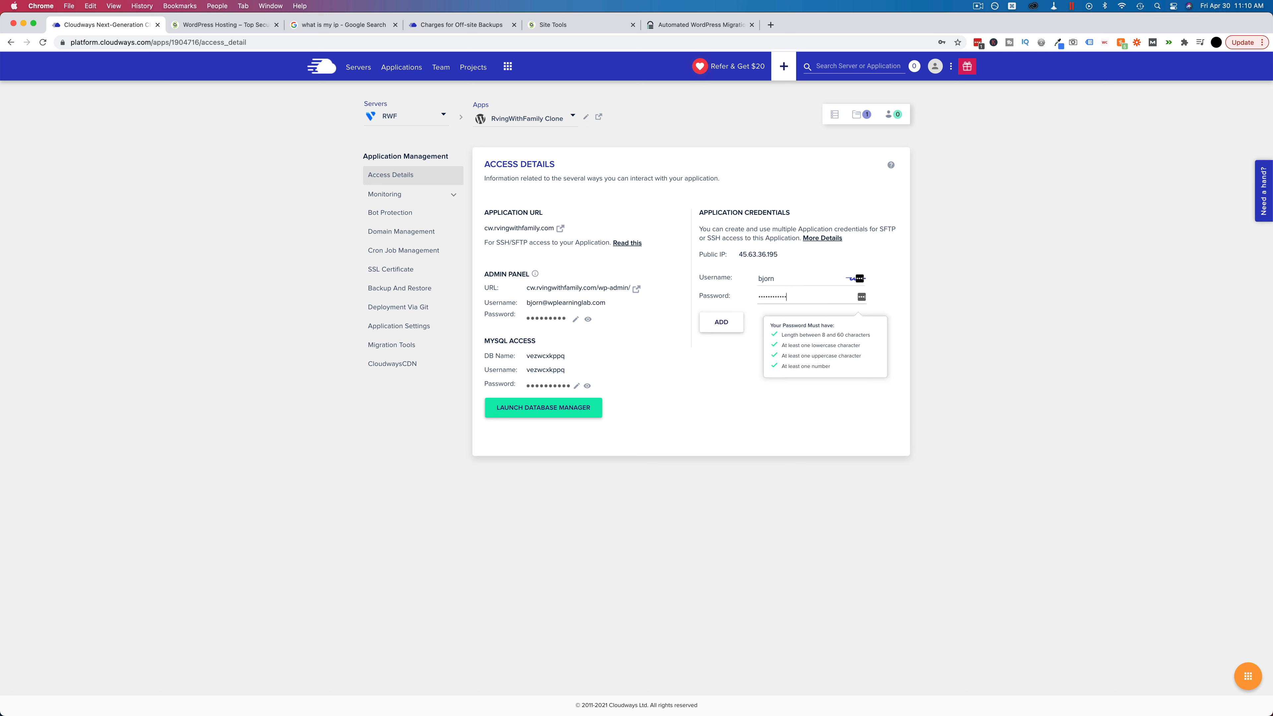
left_click(736, 374)
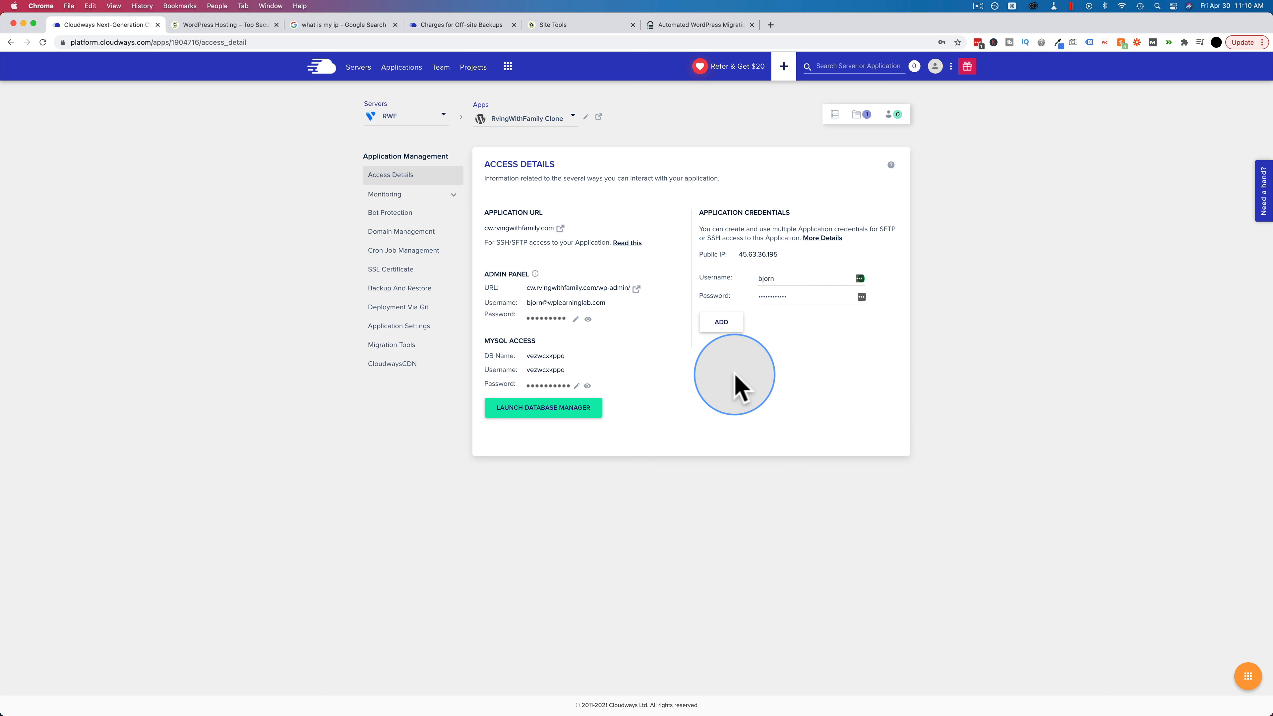
left_click(721, 323)
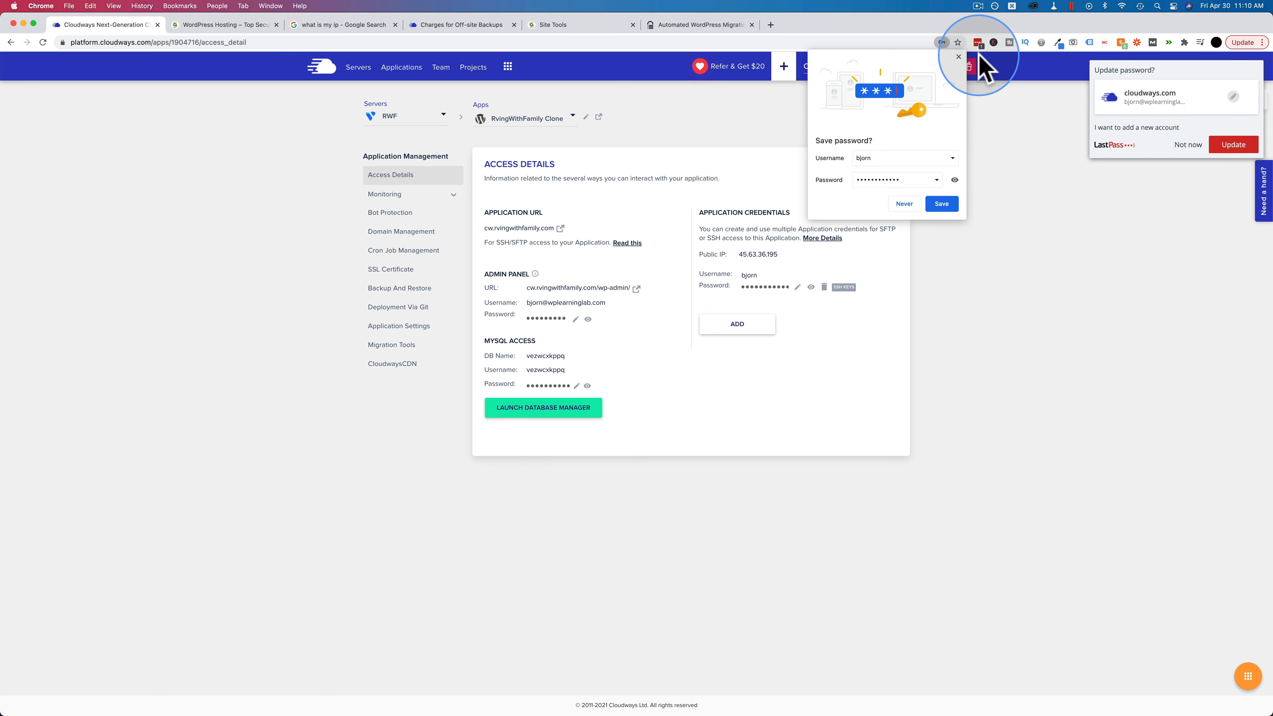
left_click(958, 57)
left_click(1187, 146)
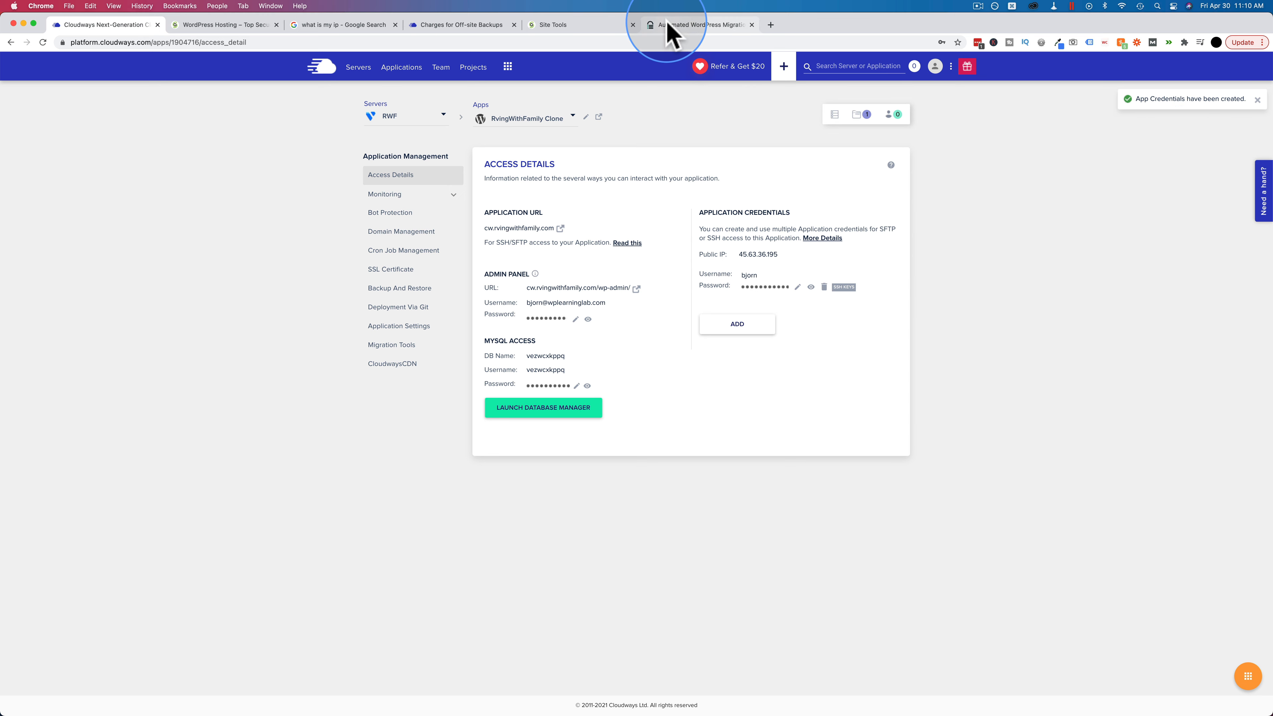
Step: Enter the database name and the new SFTP username and password in the migration form
left_click(680, 25)
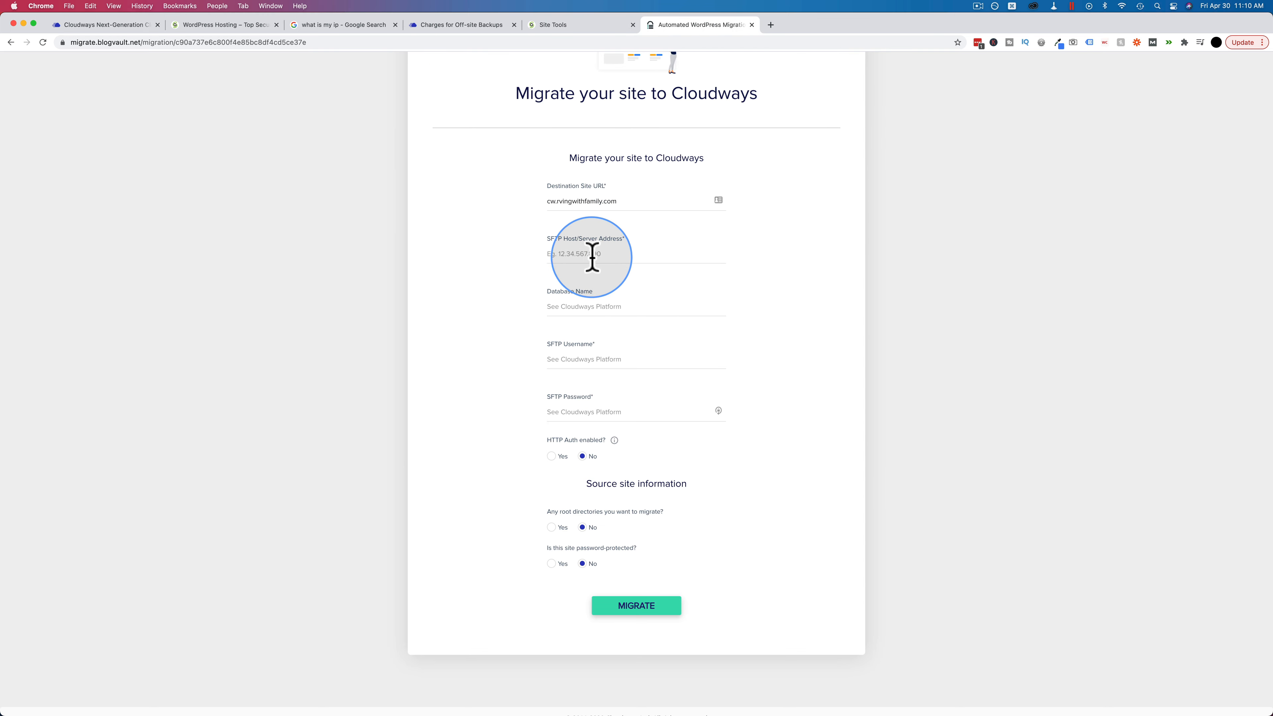
left_click(570, 305)
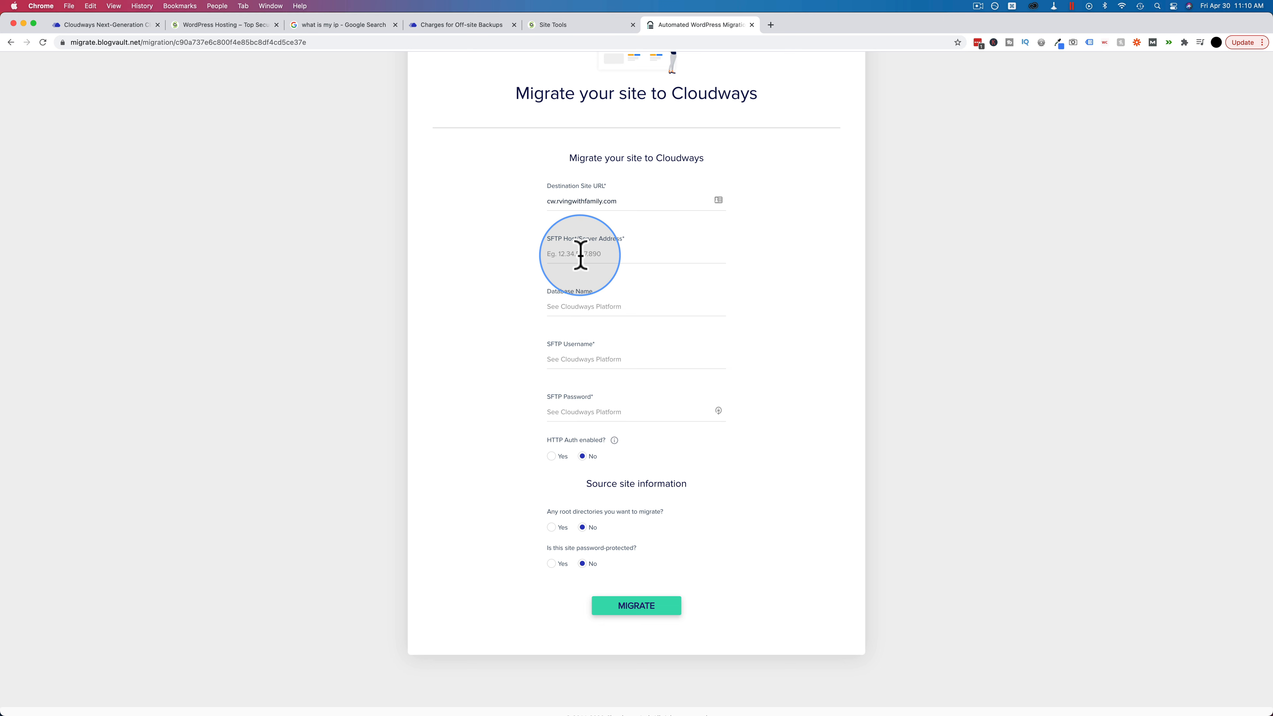
left_click(572, 359)
type("Bjorn")
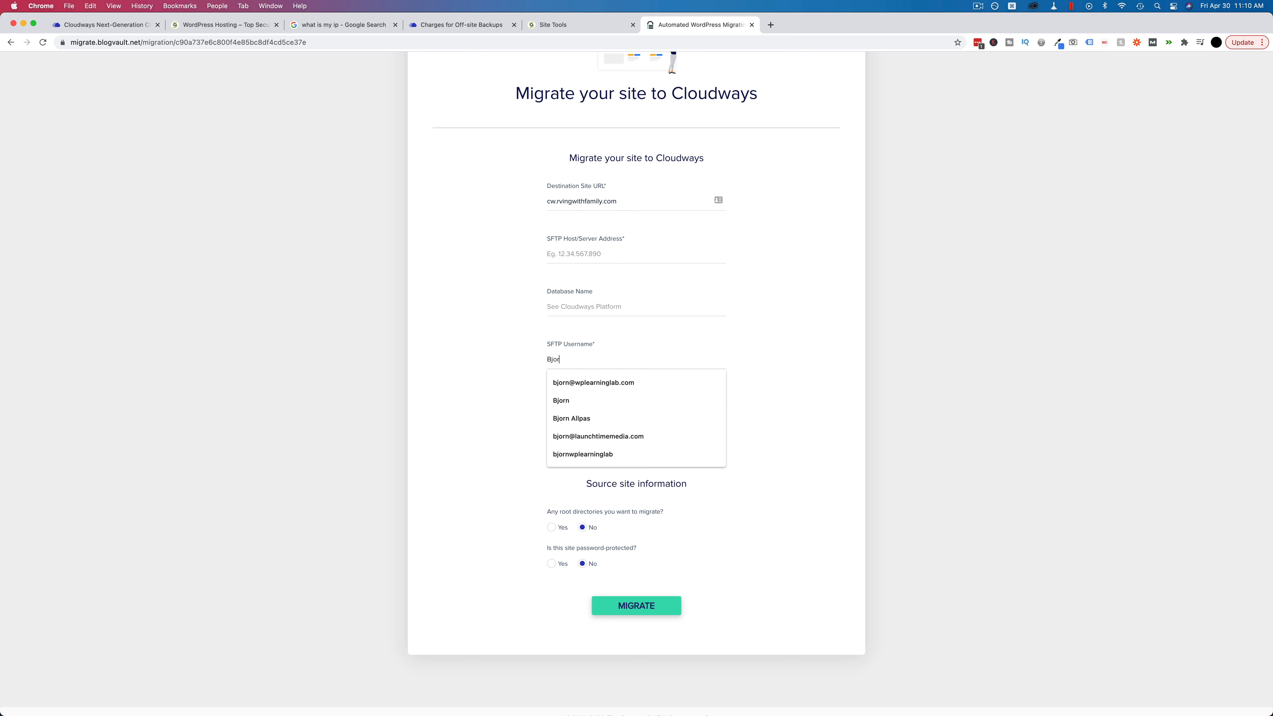
key("Tab")
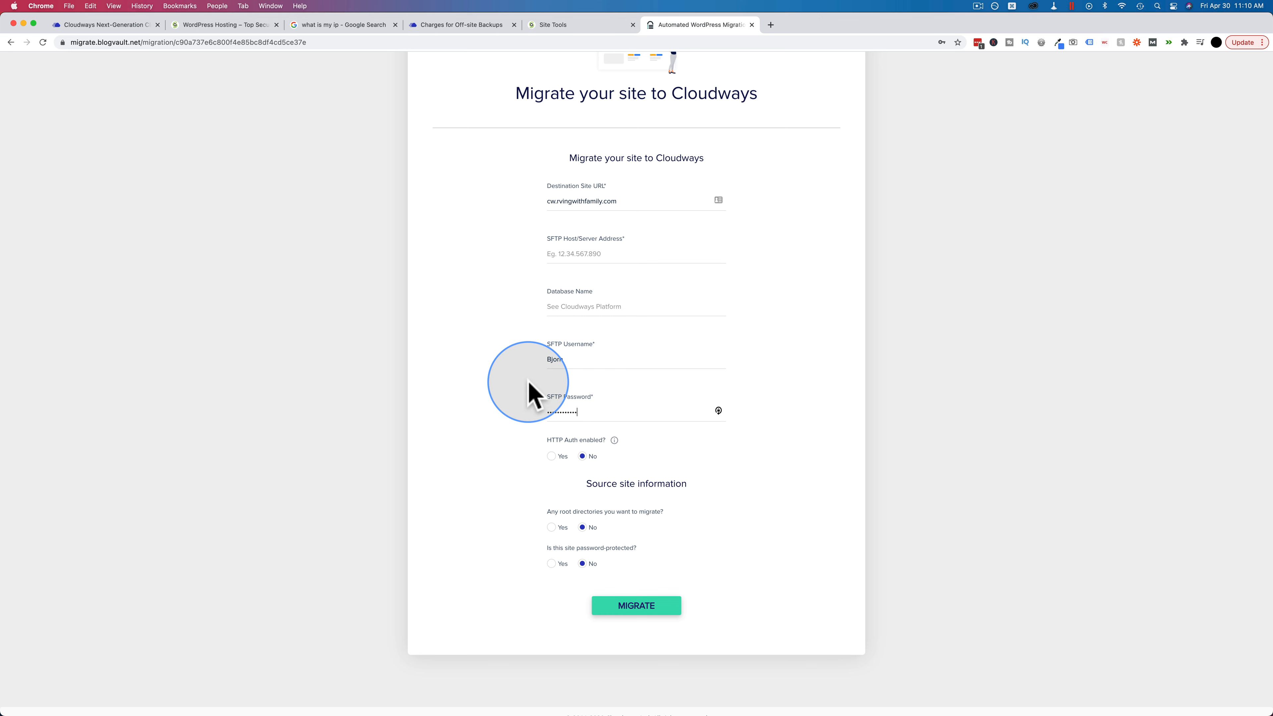
Step: Fill SFTP host 45.63.36.195 and the database name from Cloudways, leaving HTTP Auth at No
left_click(576, 253)
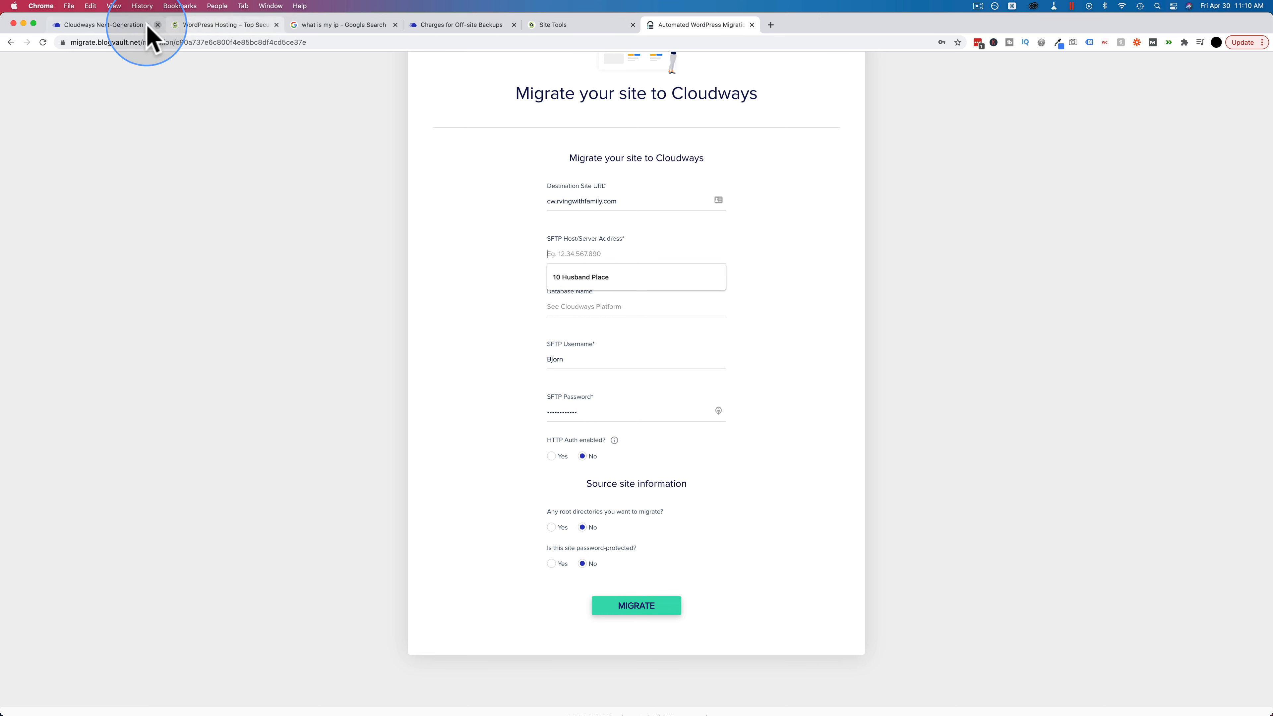
left_click(133, 25)
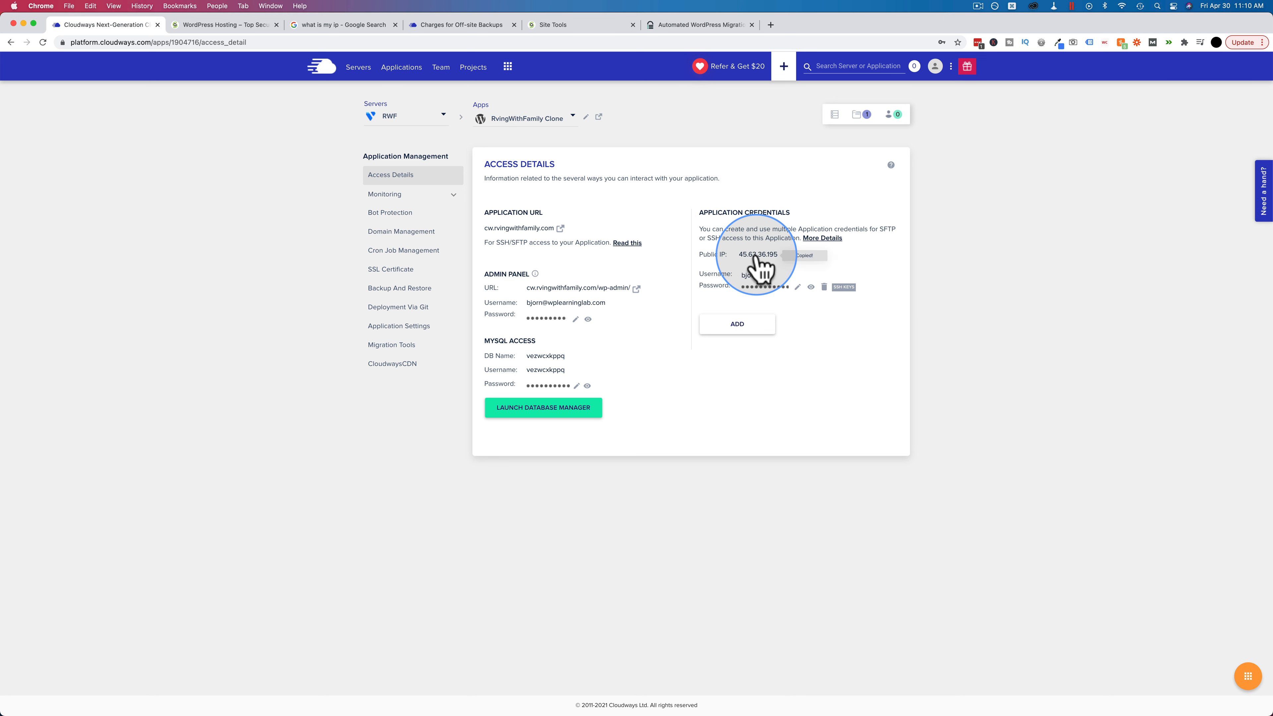
left_click(702, 25)
left_click(581, 260)
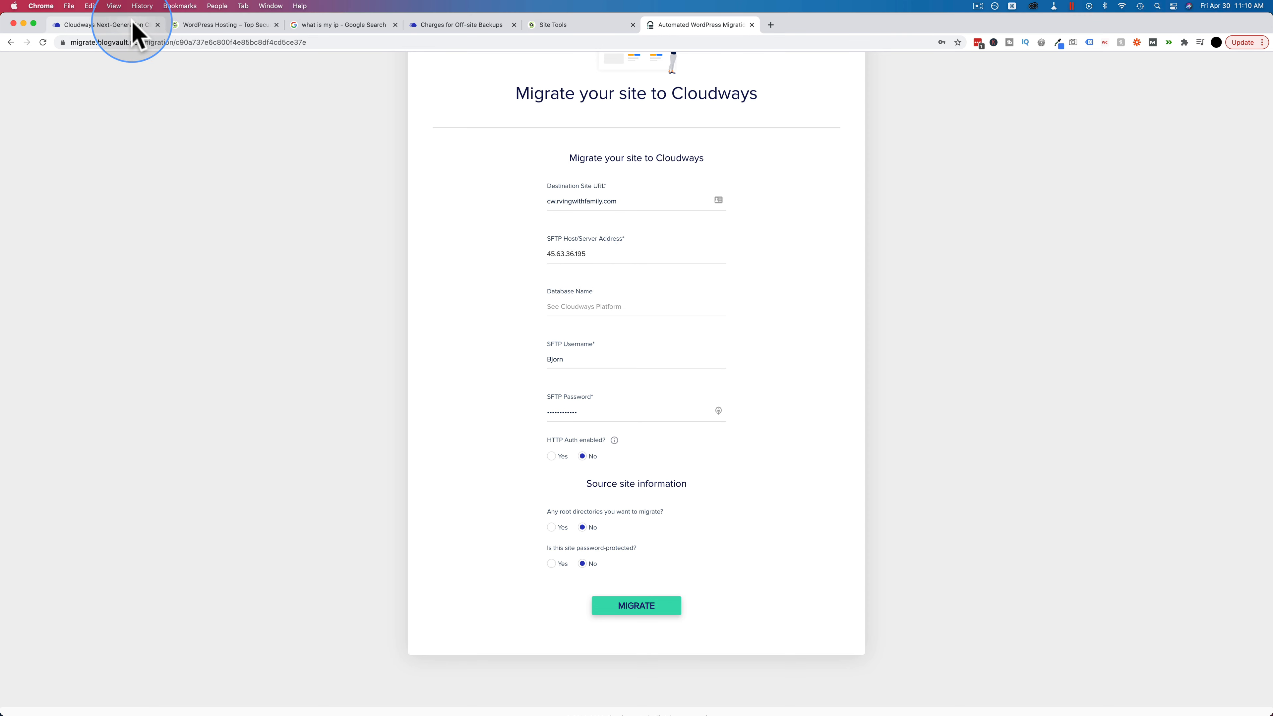
left_click(103, 25)
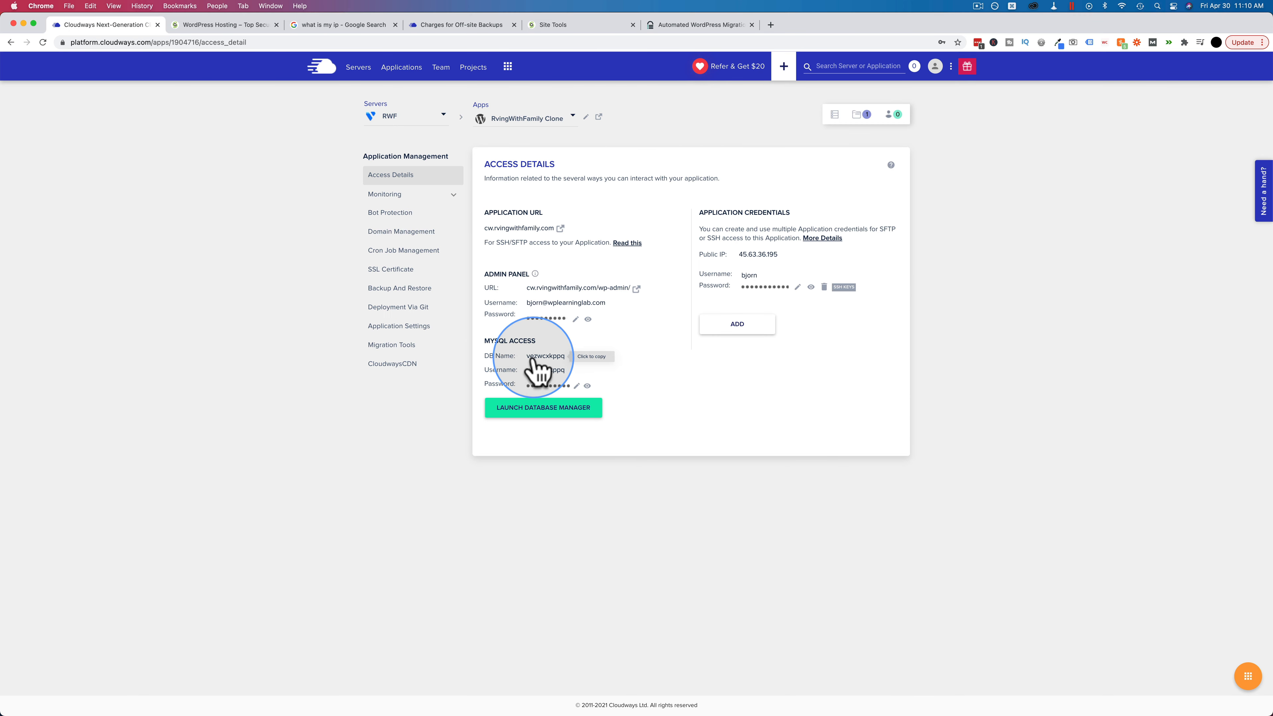
left_click(692, 27)
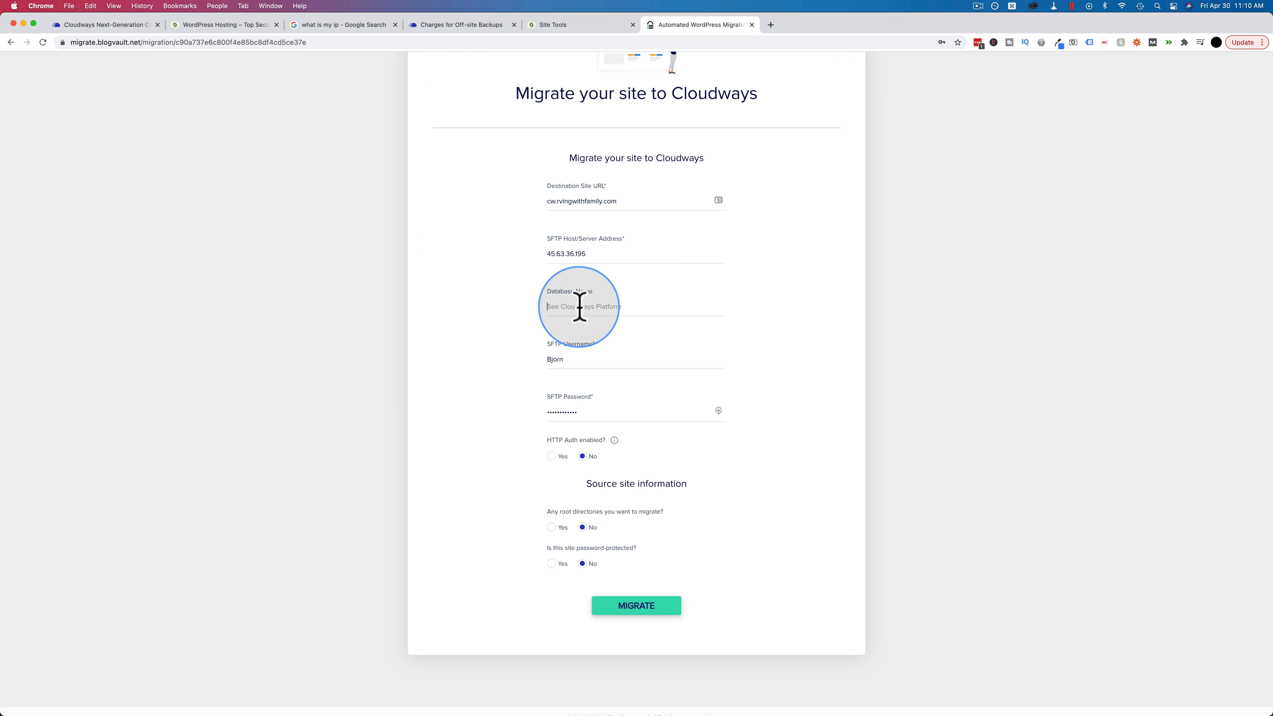
scroll(473, 436, "down", 1)
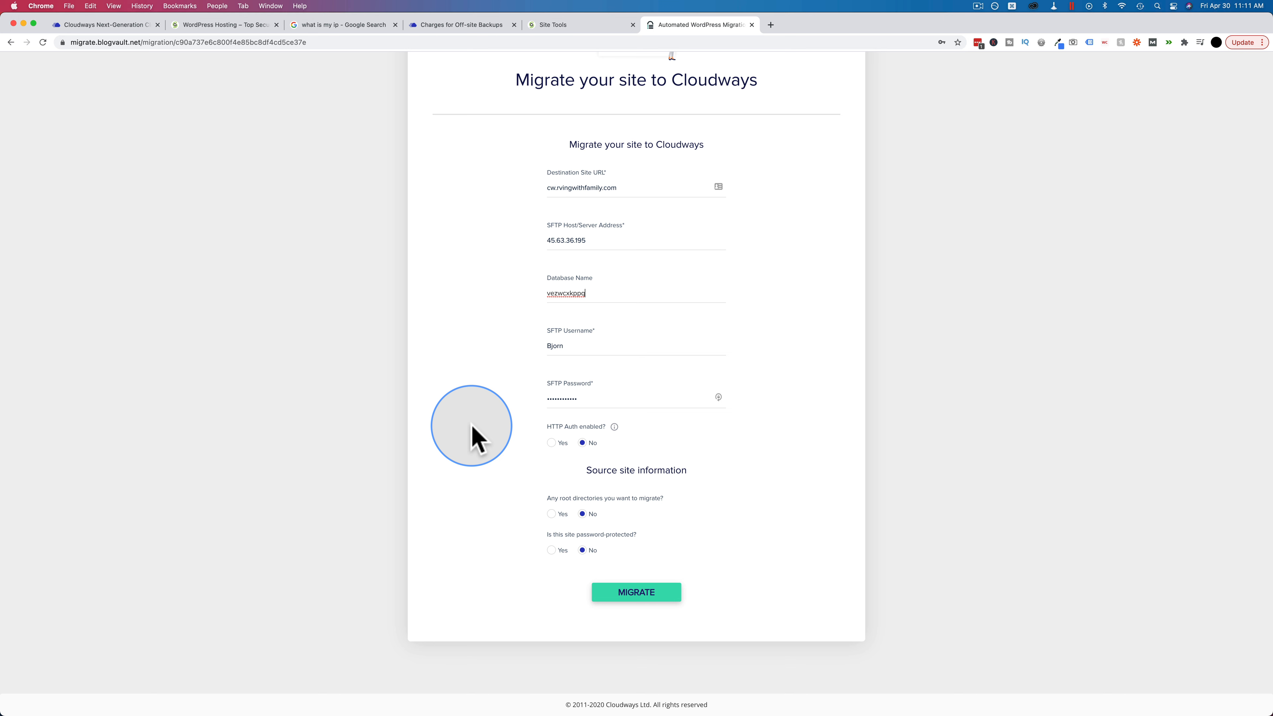
left_click(582, 443)
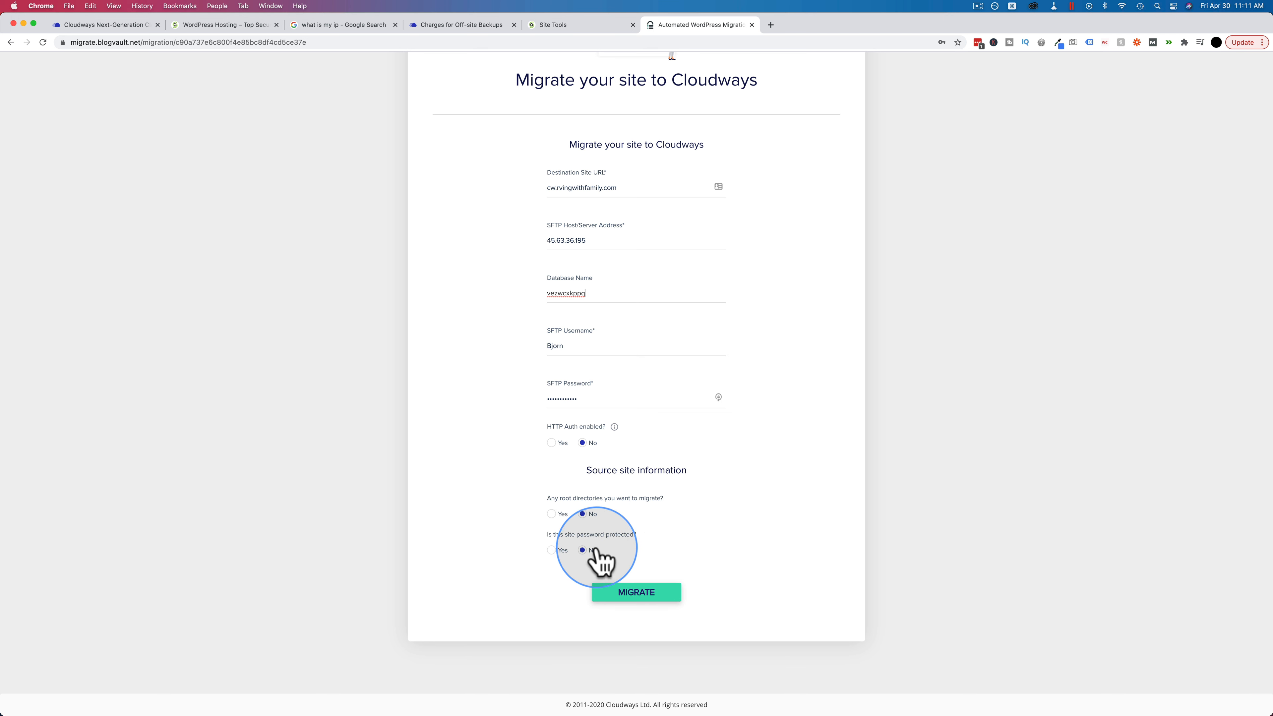
Step: Submit the migration to cw.rvingwithfamily.com, dismiss the save-password prompt, and begin typing cw in a new tab
left_click(649, 593)
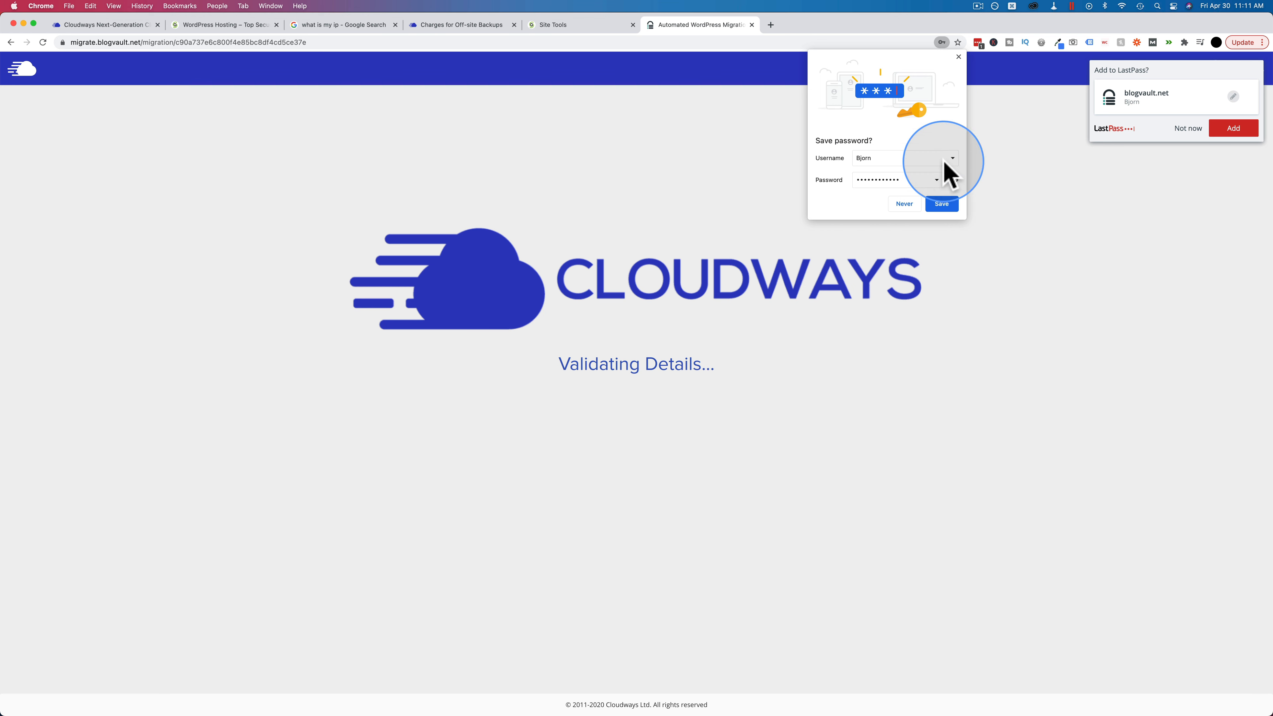
left_click(958, 57)
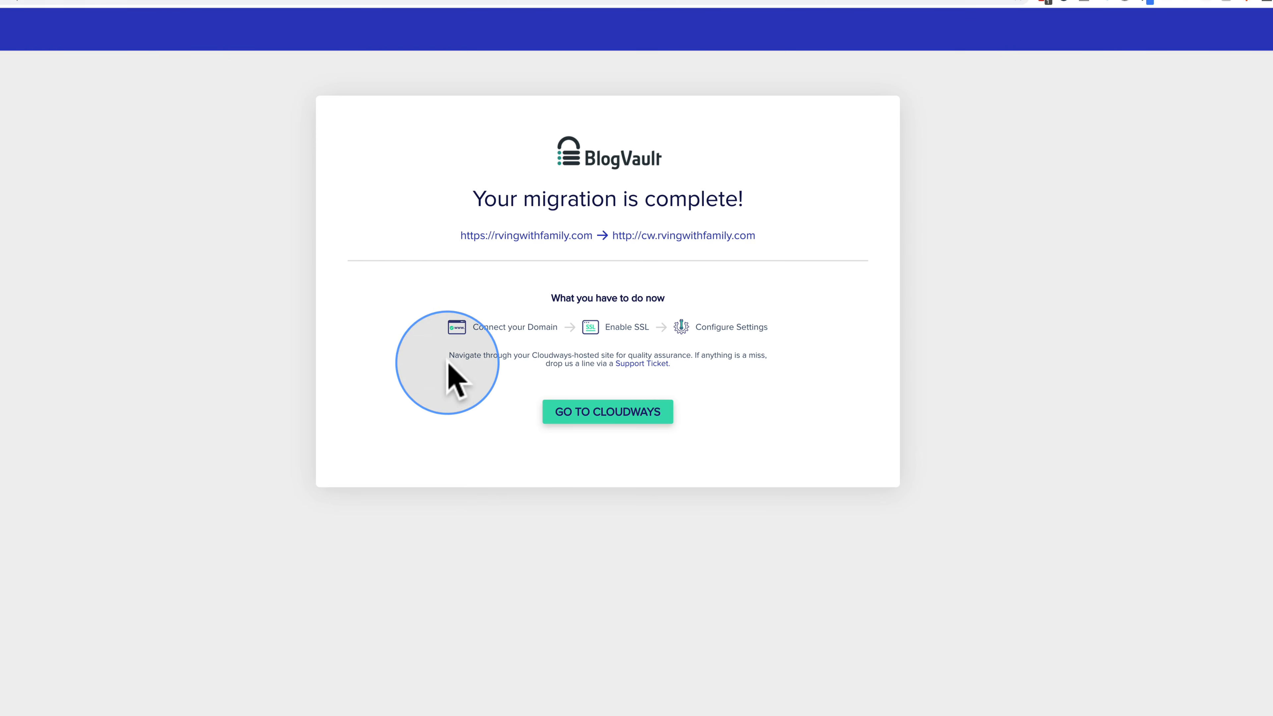
key("super+t")
type("cw")
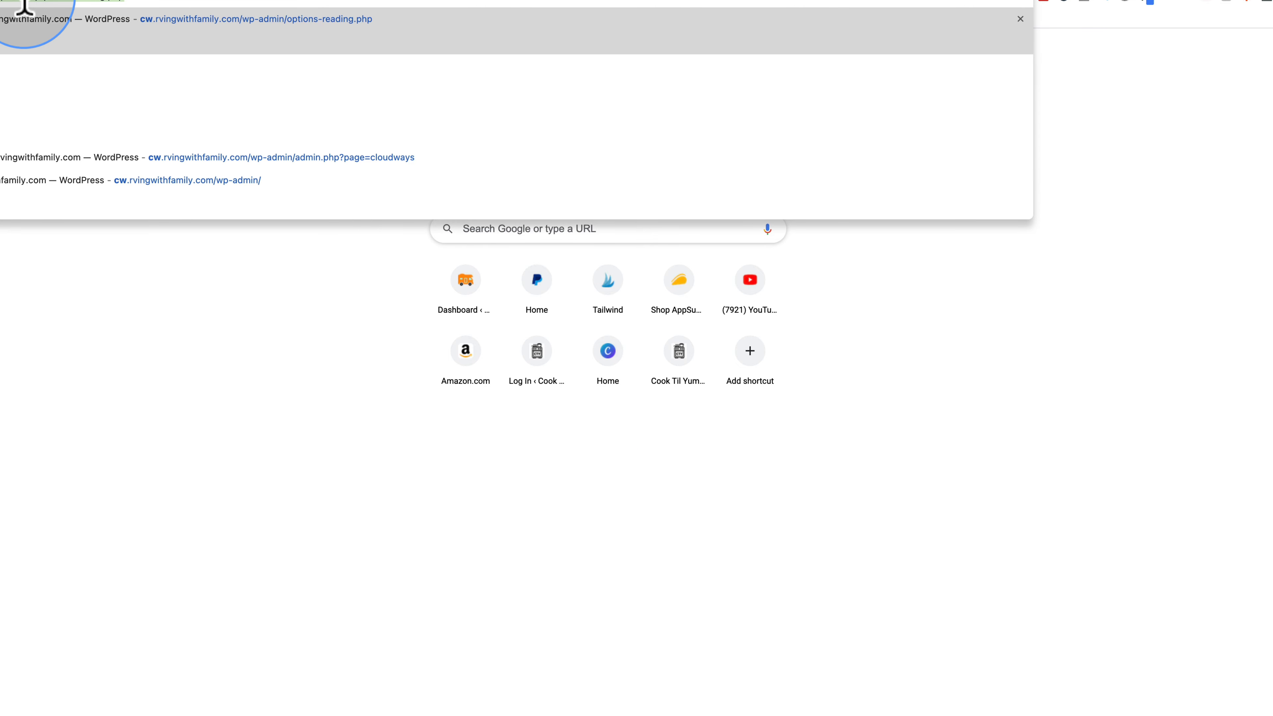
Step: Load cw.rvingwithfamily.com and open the RV aerodynamics post on the migrated site
left_click(209, 1)
left_click_drag(0, 1, 261, 1)
key("Return")
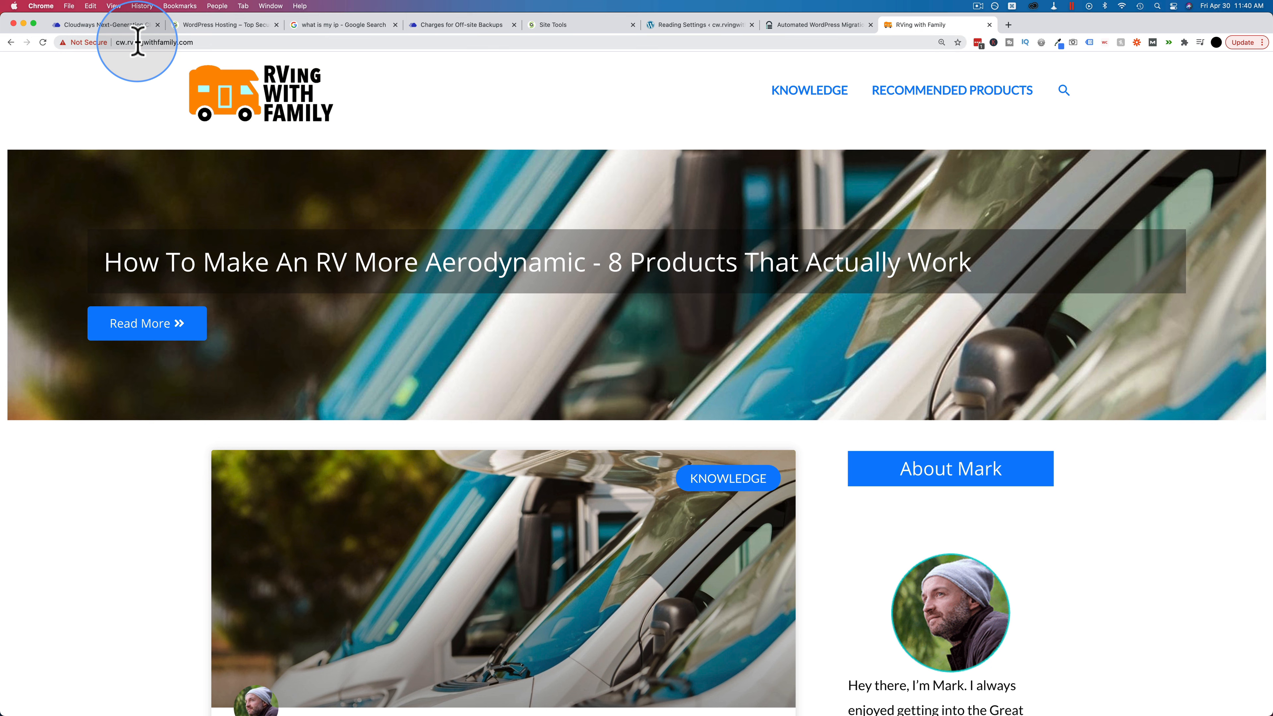
scroll(314, 232, "down", 2)
scroll(315, 232, "down", 10)
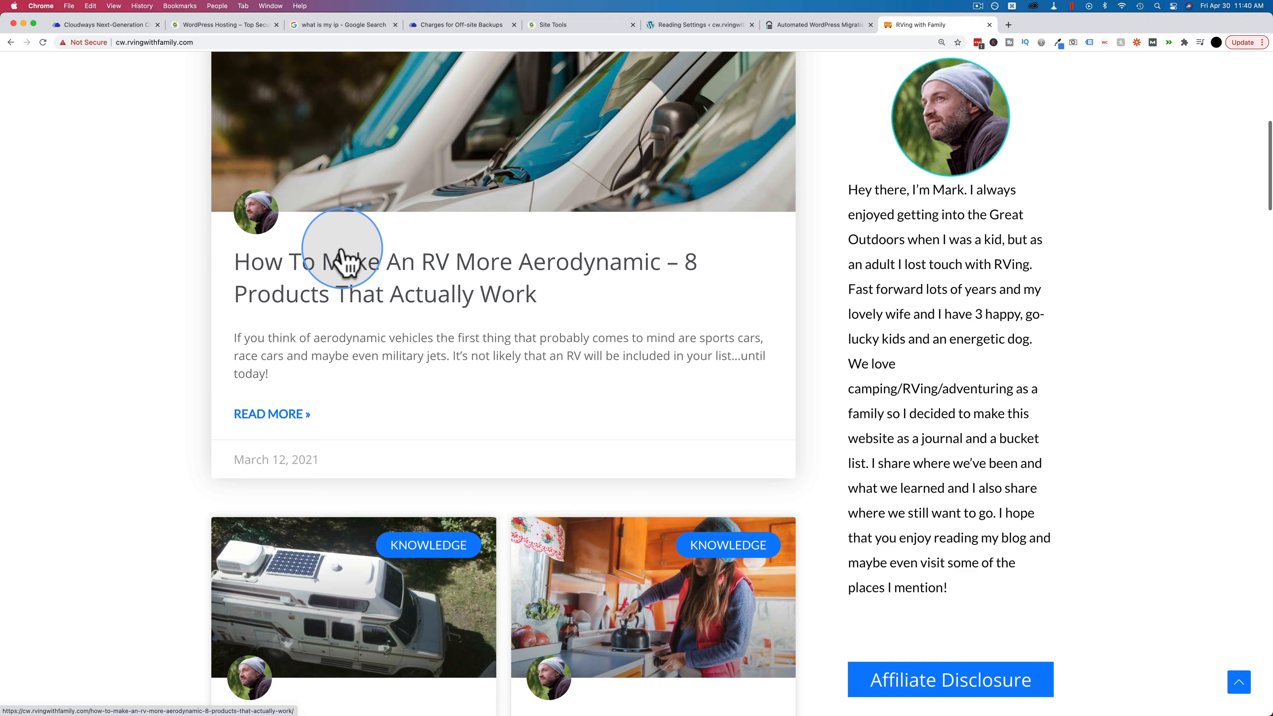
left_click(342, 261)
scroll(253, 280, "down", 15)
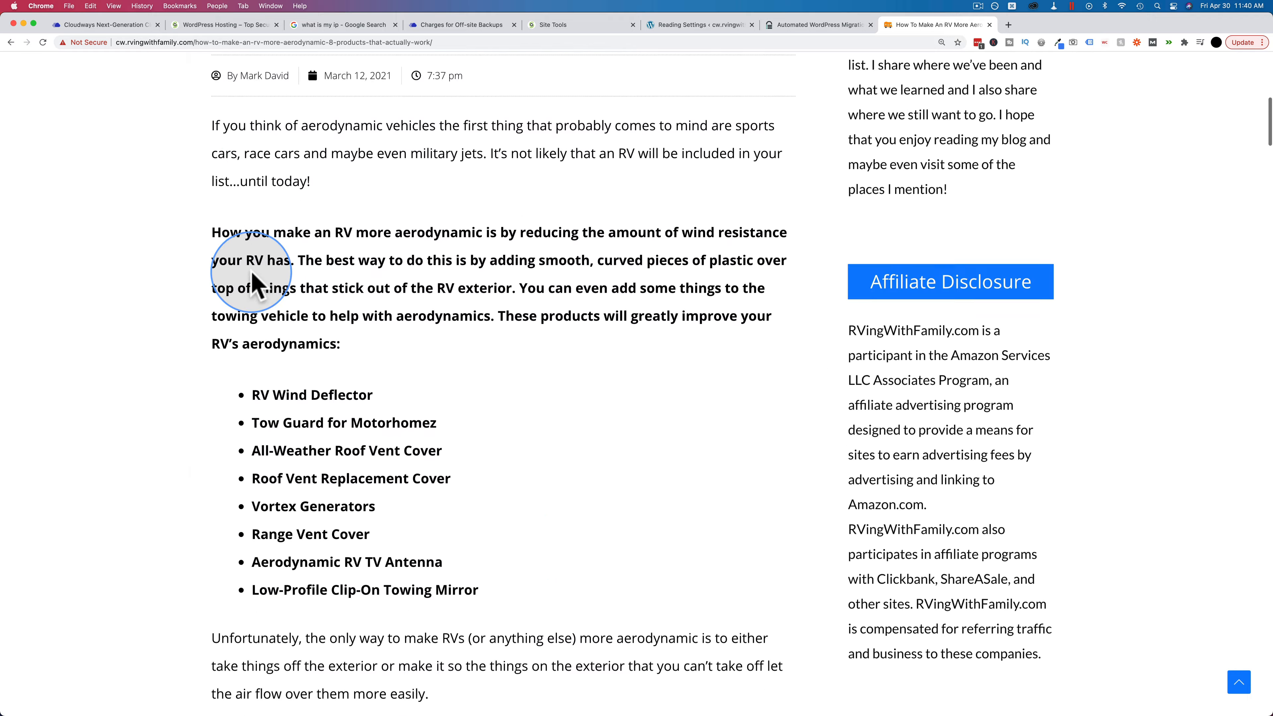
scroll(252, 283, "up", 1)
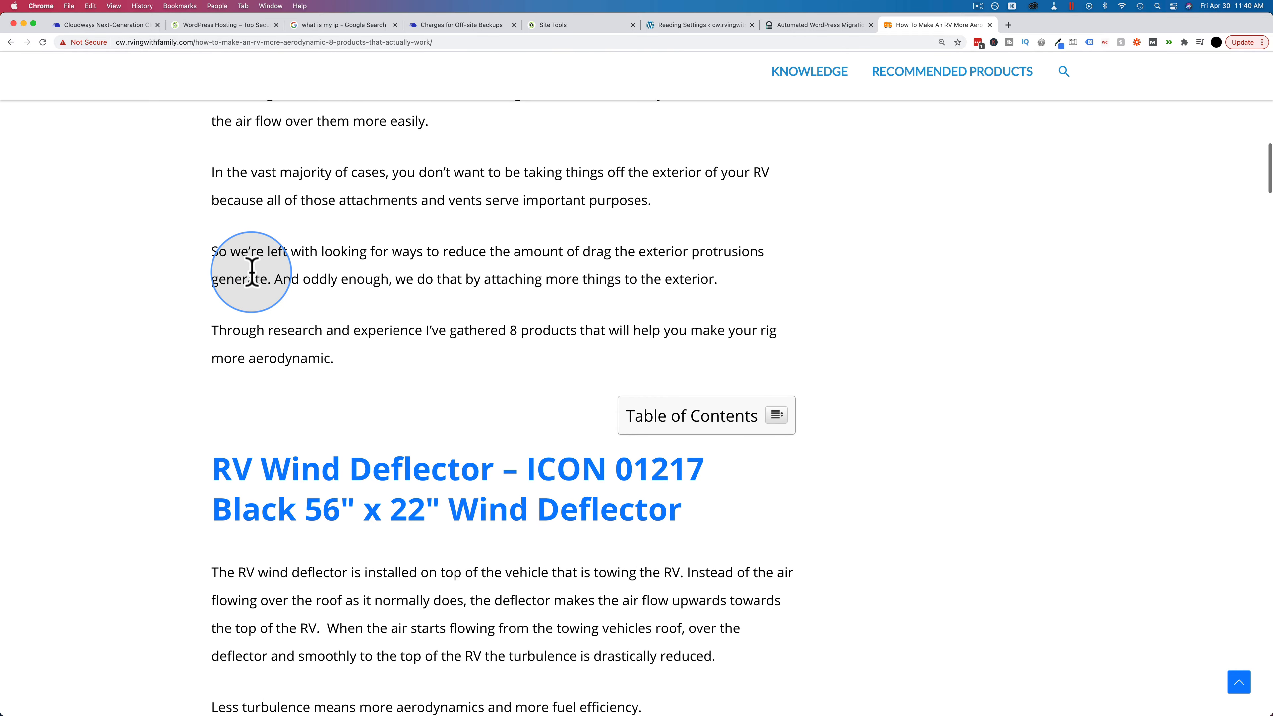
Step: Open the same RV aerodynamics post on the live rvingwithfamily.com in a new tab
double_click(193, 42)
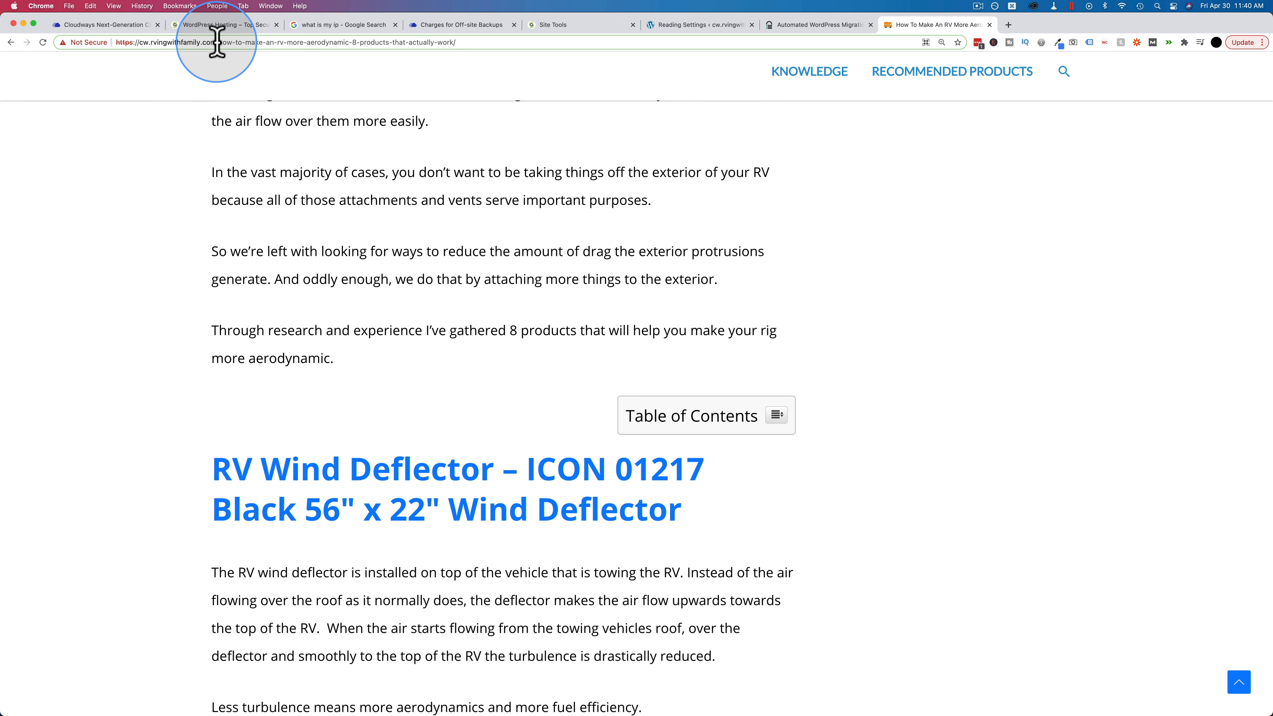
left_click_drag(217, 42, 152, 42)
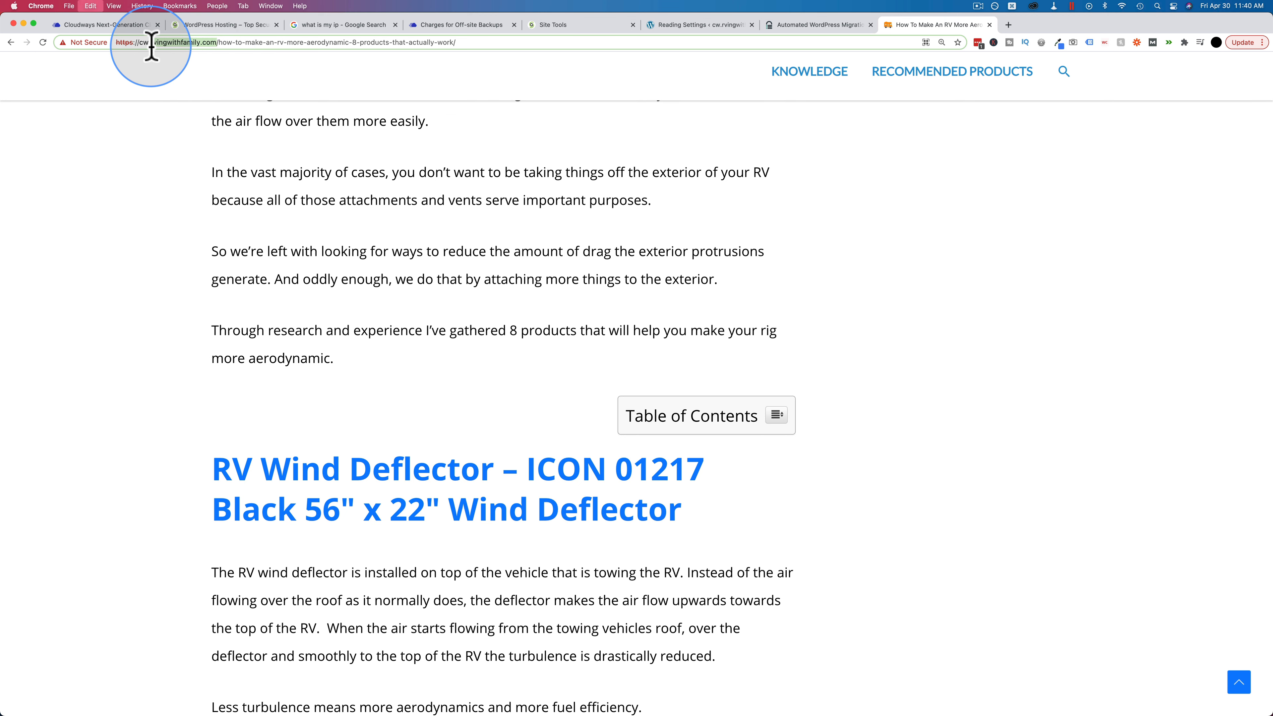
key("super+t")
type("rvingwithfamily.com")
key("Return")
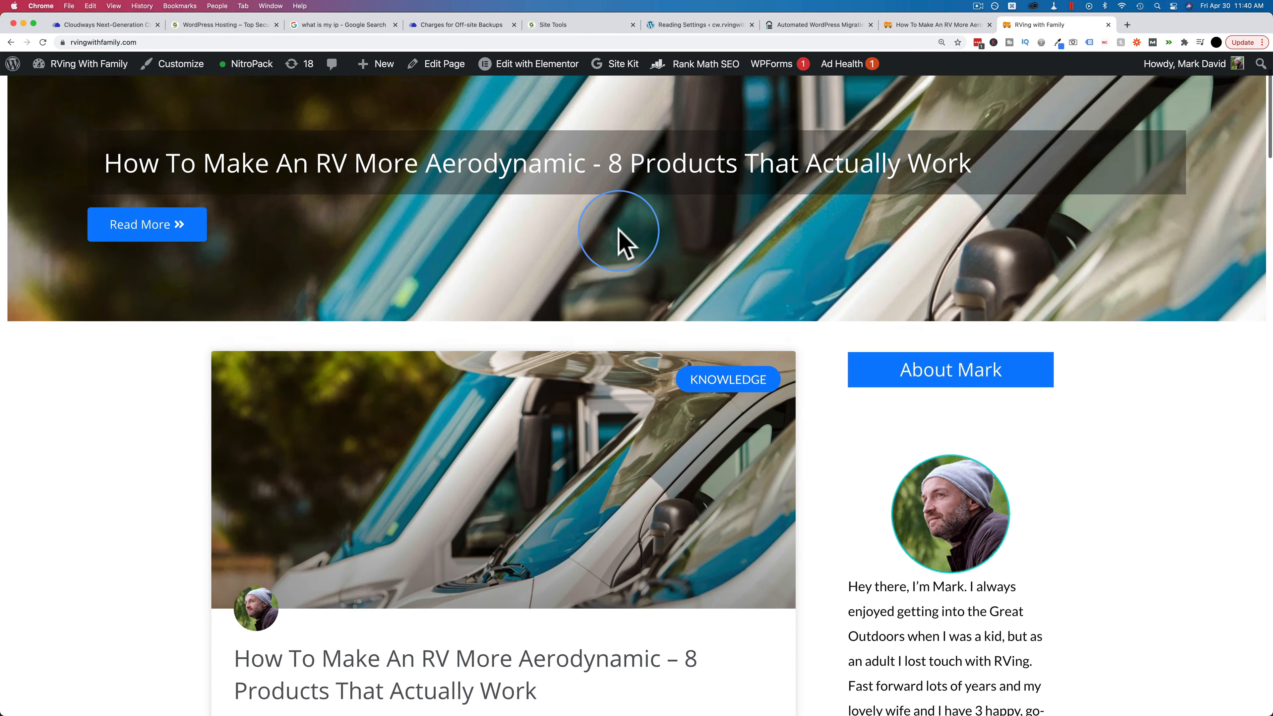
scroll(620, 241, "down", 9)
left_click(542, 240)
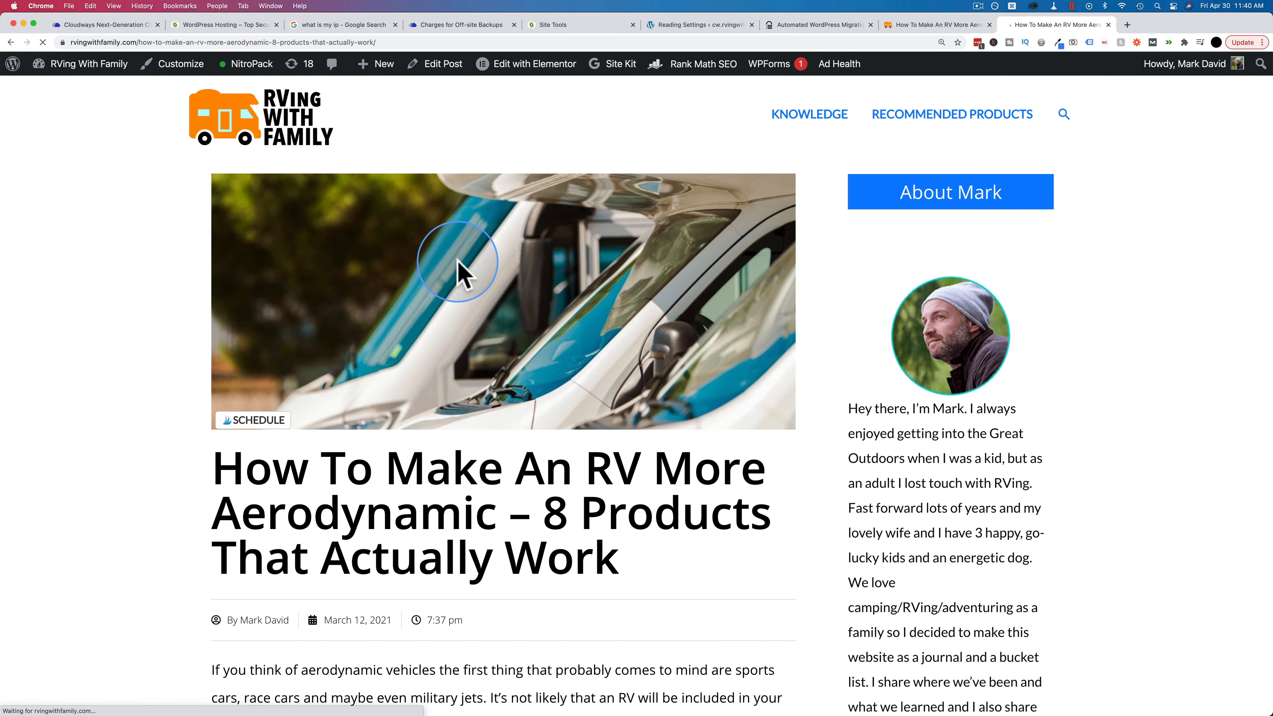
scroll(455, 266, "down", 10)
scroll(457, 273, "down", 15)
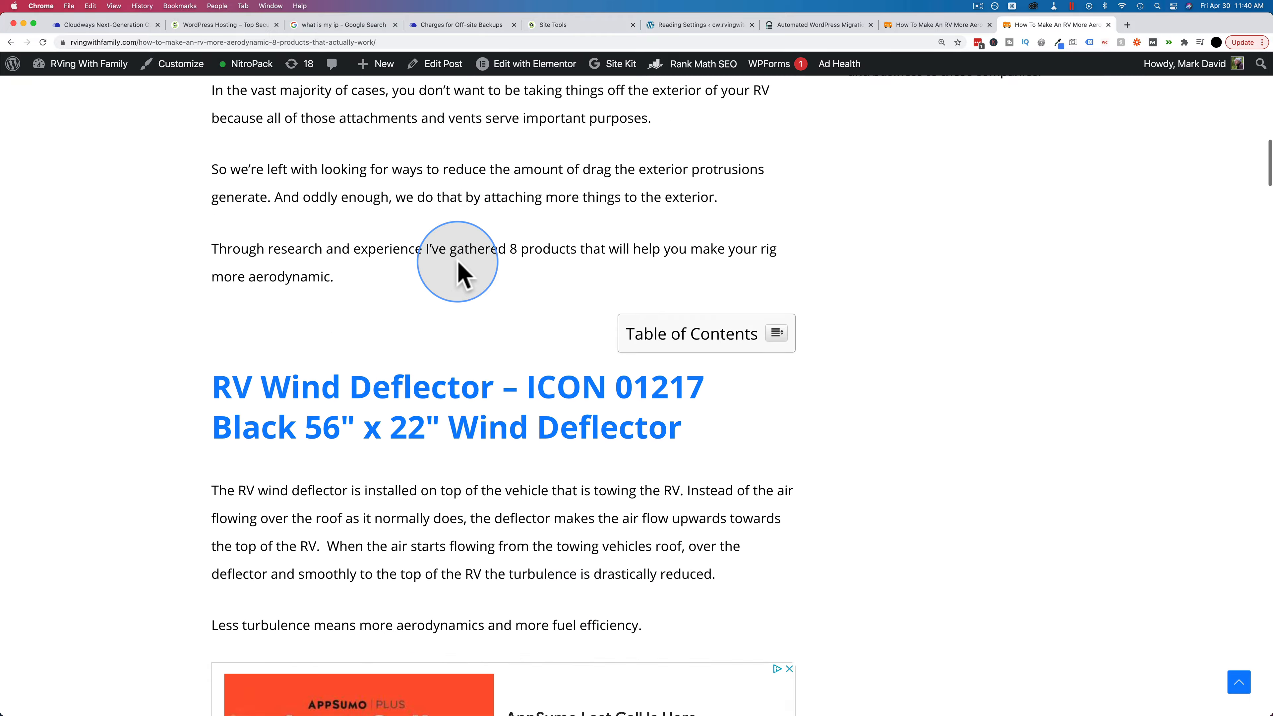
scroll(457, 266, "down", 10)
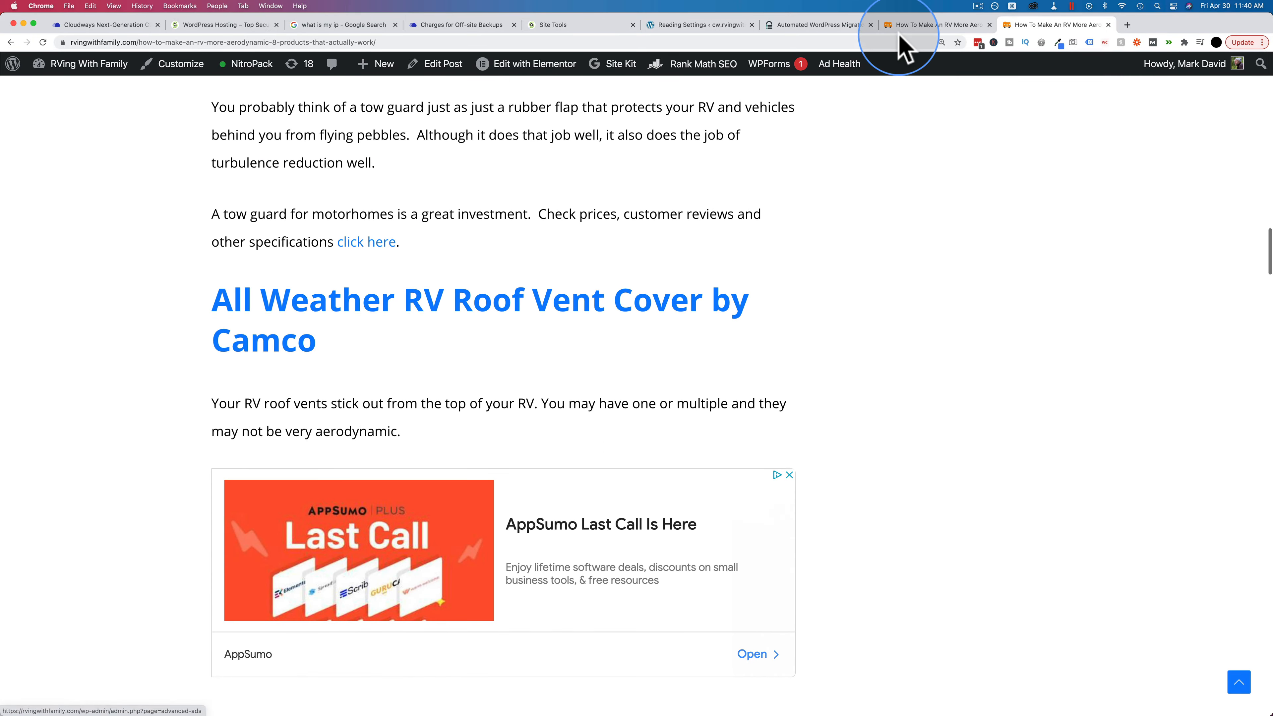
Step: Compare the migrated and live copies of the post by switching between their tabs
left_click(933, 24)
scroll(576, 320, "down", 10)
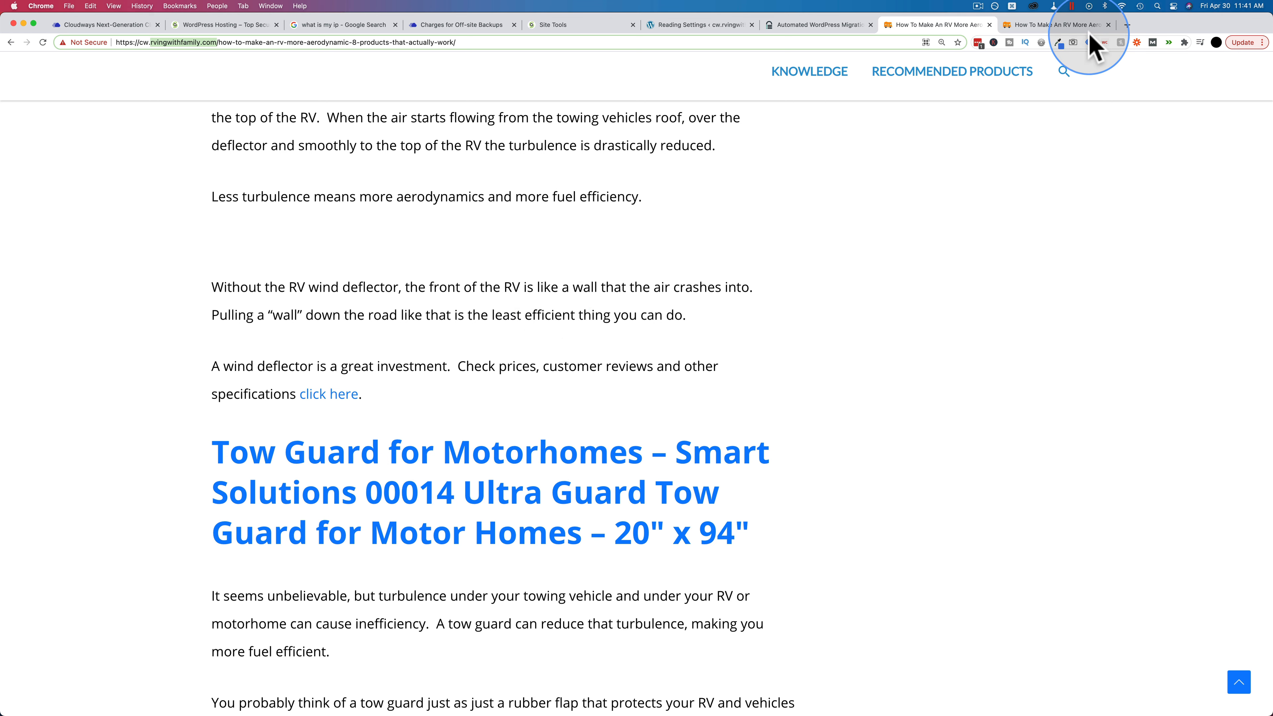
left_click(1050, 25)
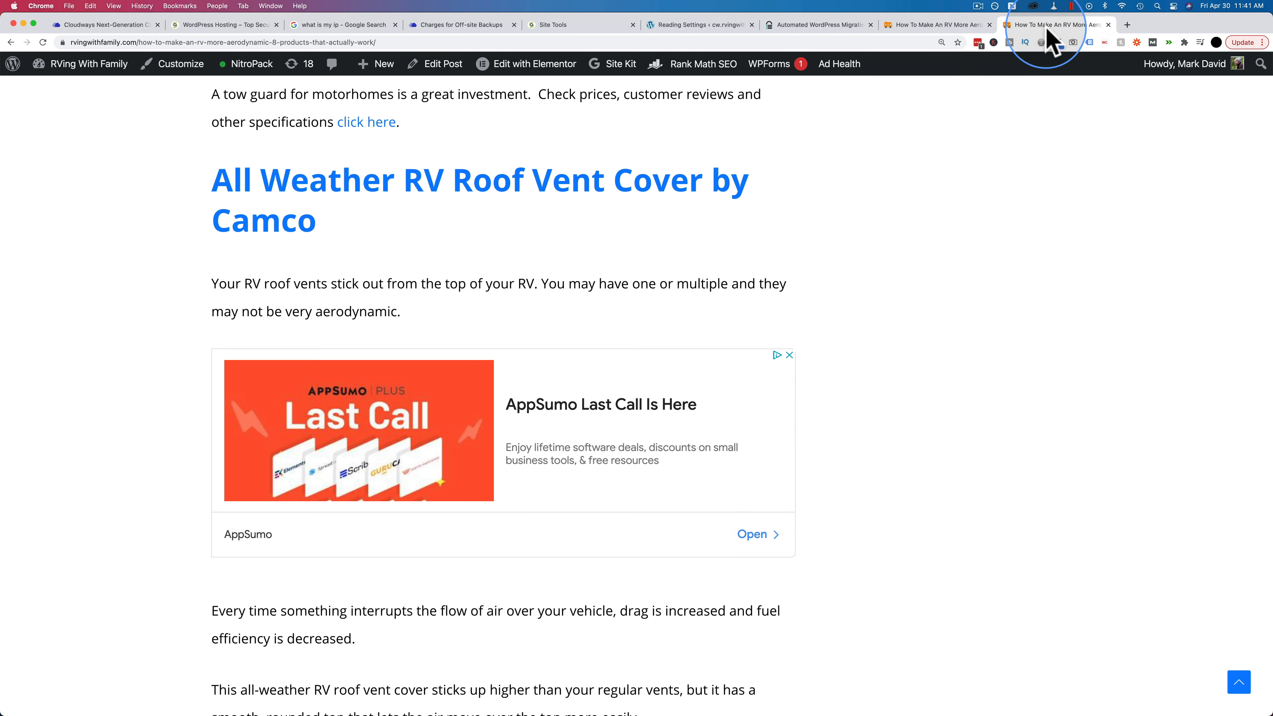
left_click(940, 28)
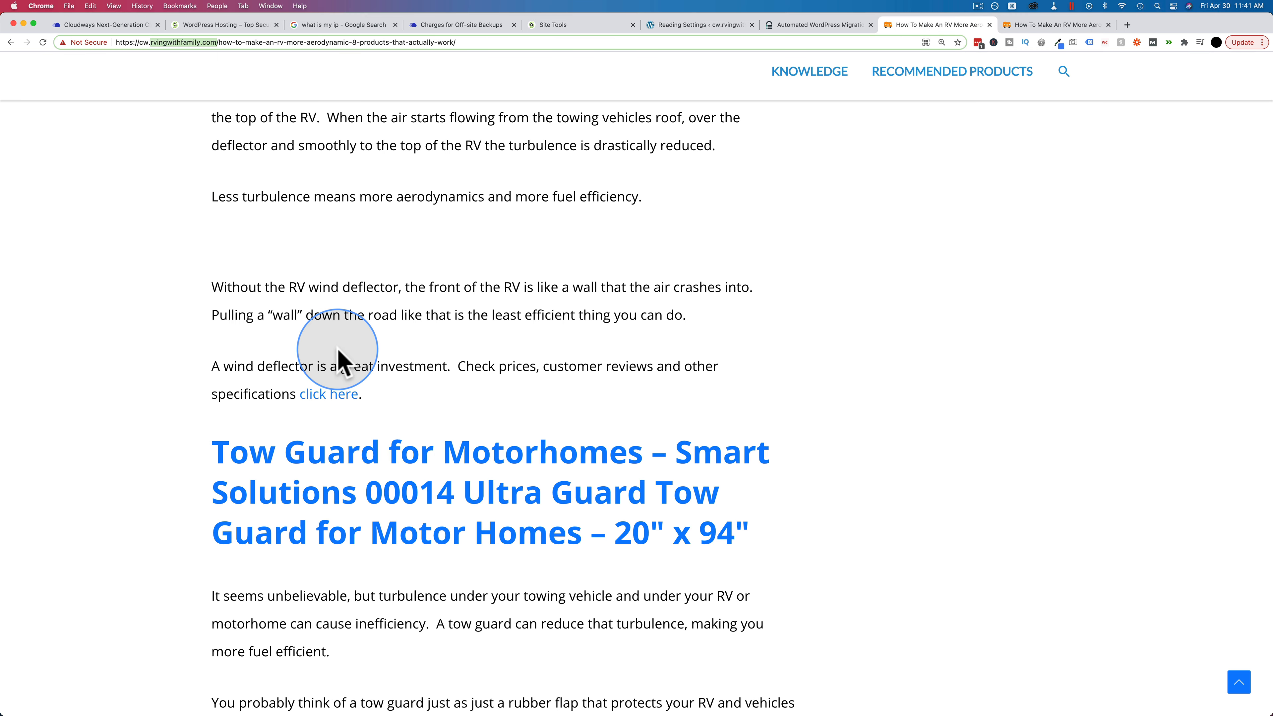
scroll(347, 344, "up", 2)
scroll(347, 344, "up", 1)
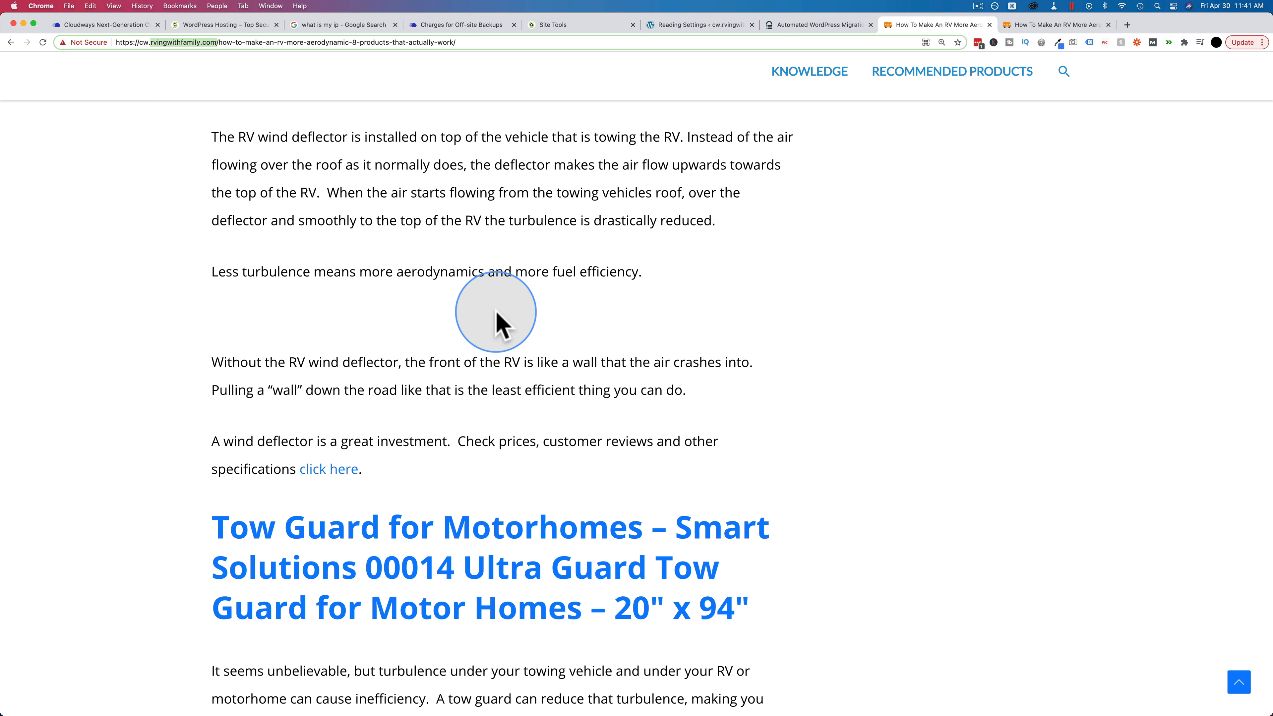
left_click(175, 109)
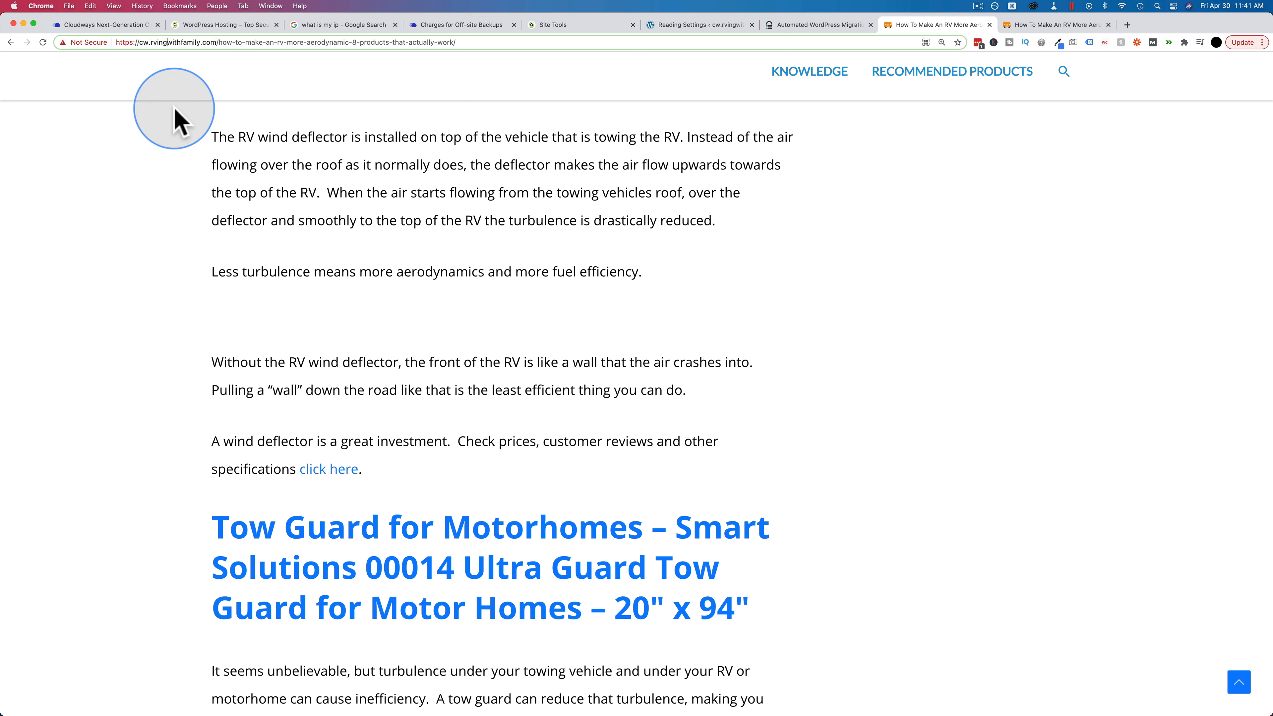
Step: Open the RvingWithFamily Clone app's SSL Certificate settings and enter the contact e-mail address
left_click(107, 27)
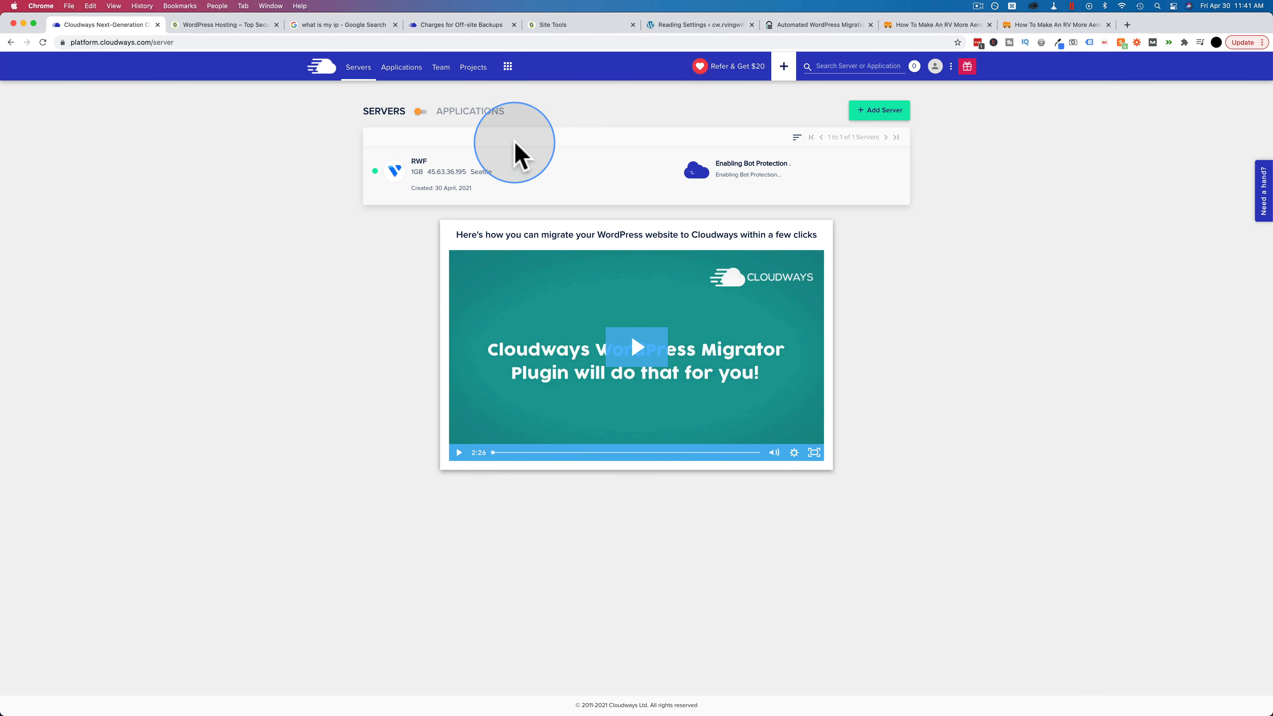
left_click(419, 110)
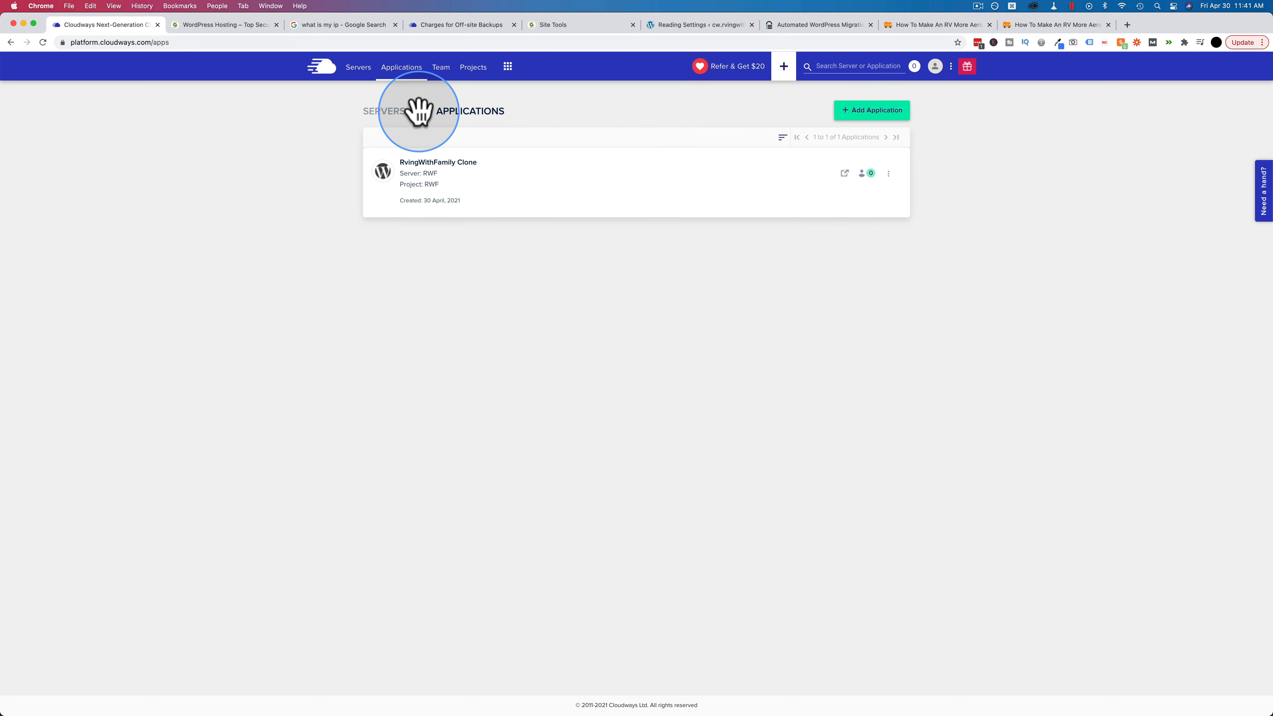
left_click(465, 178)
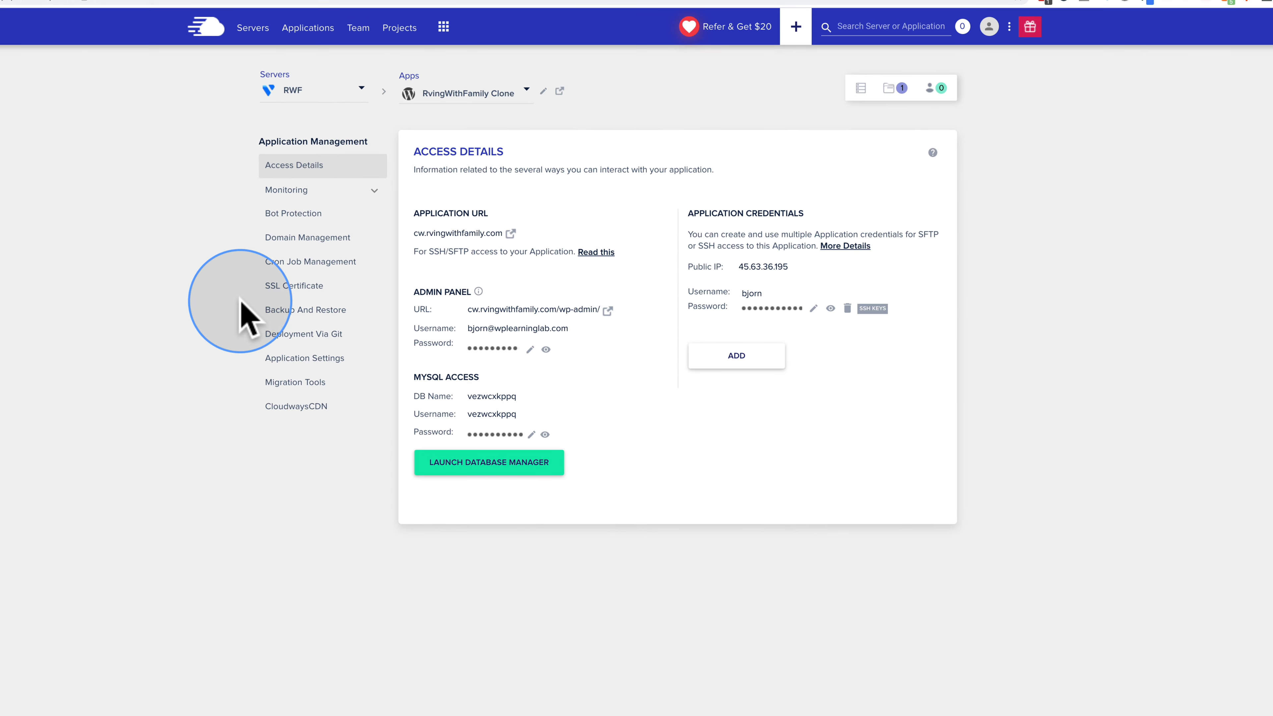
left_click(298, 286)
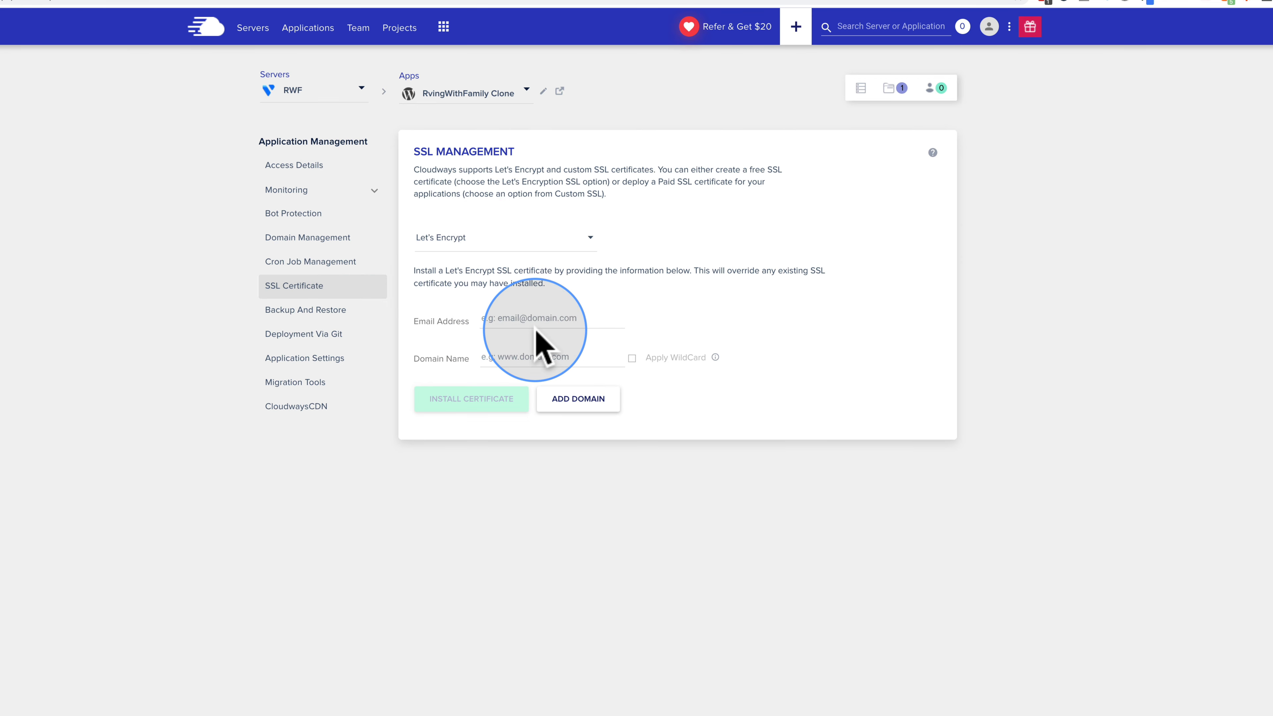
left_click(522, 319)
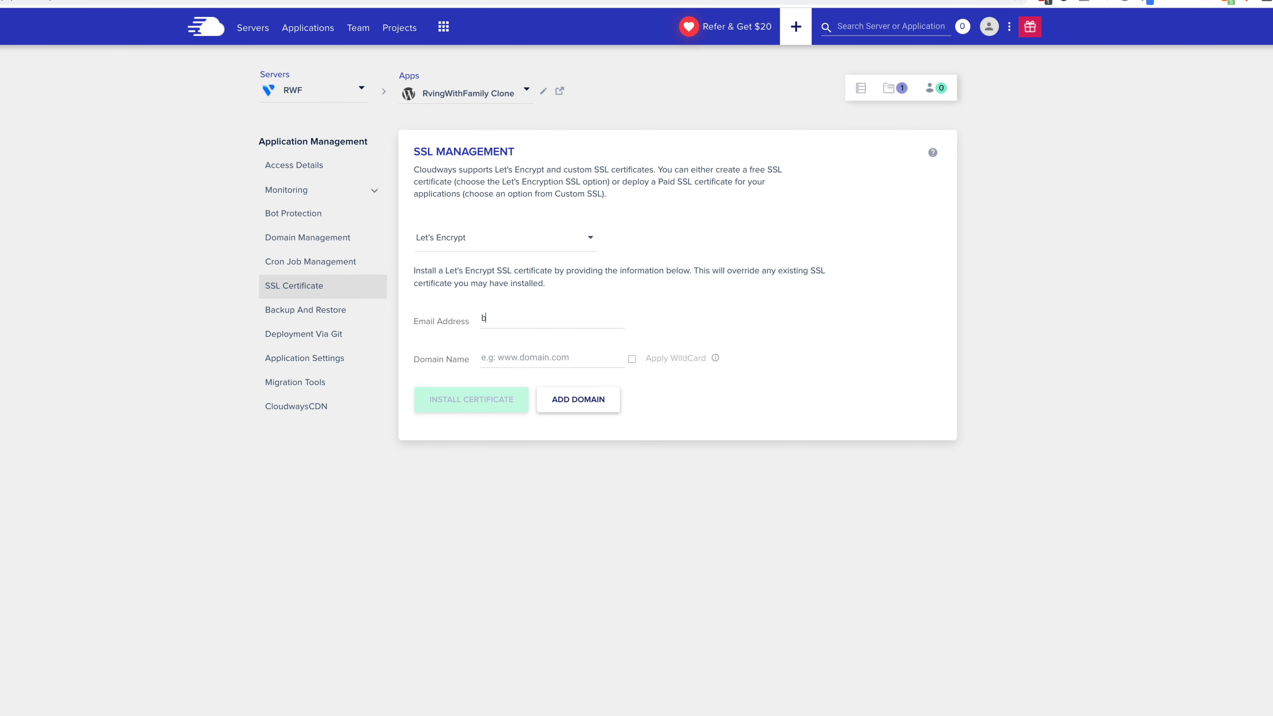
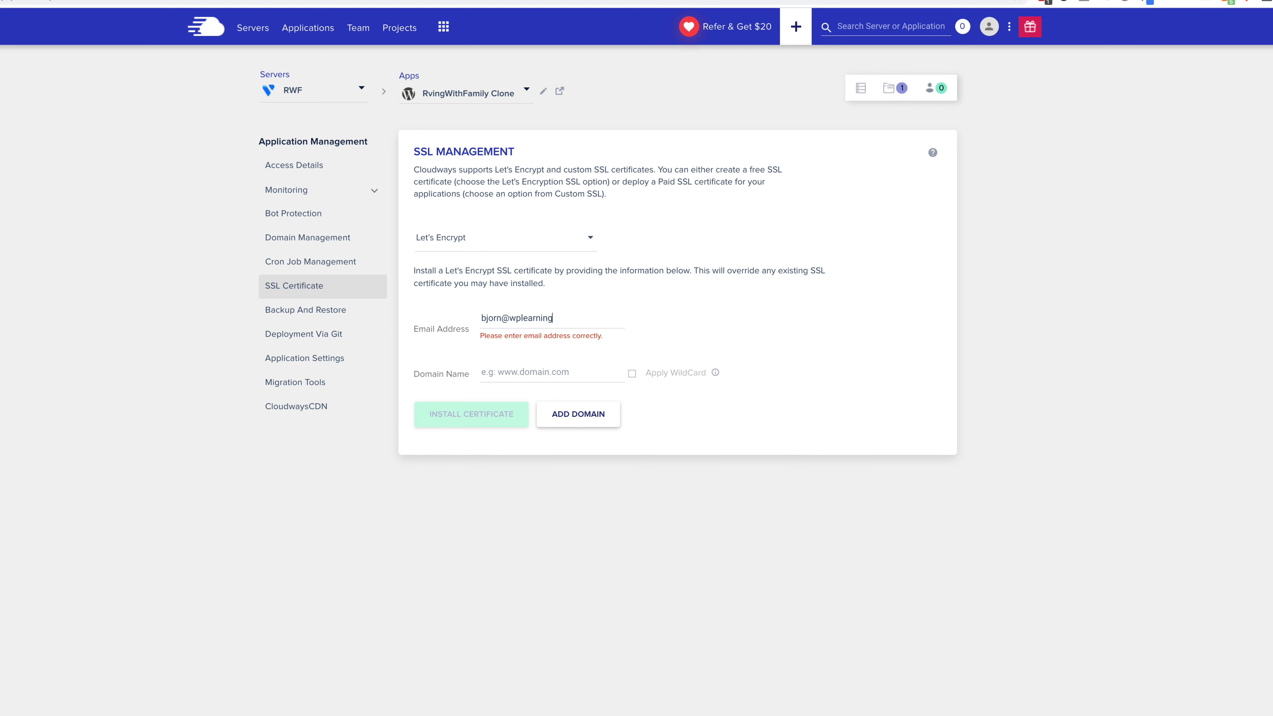
key("Tab")
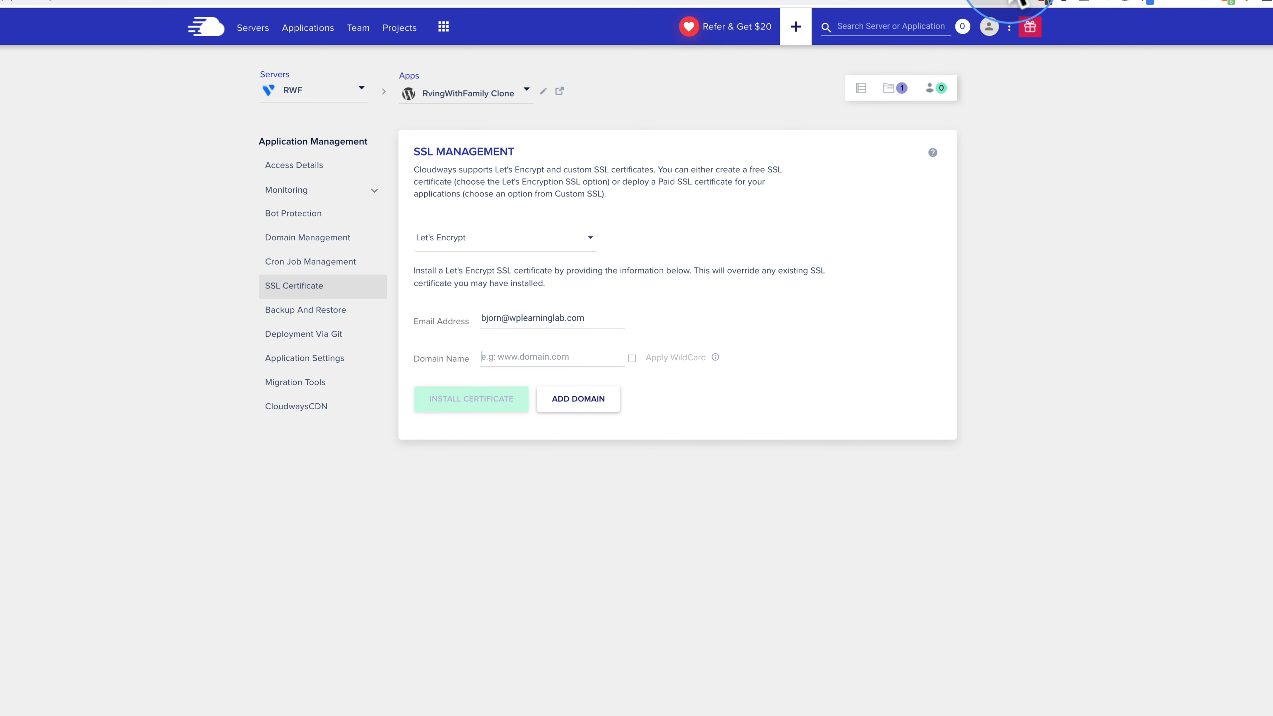
left_click(985, 0)
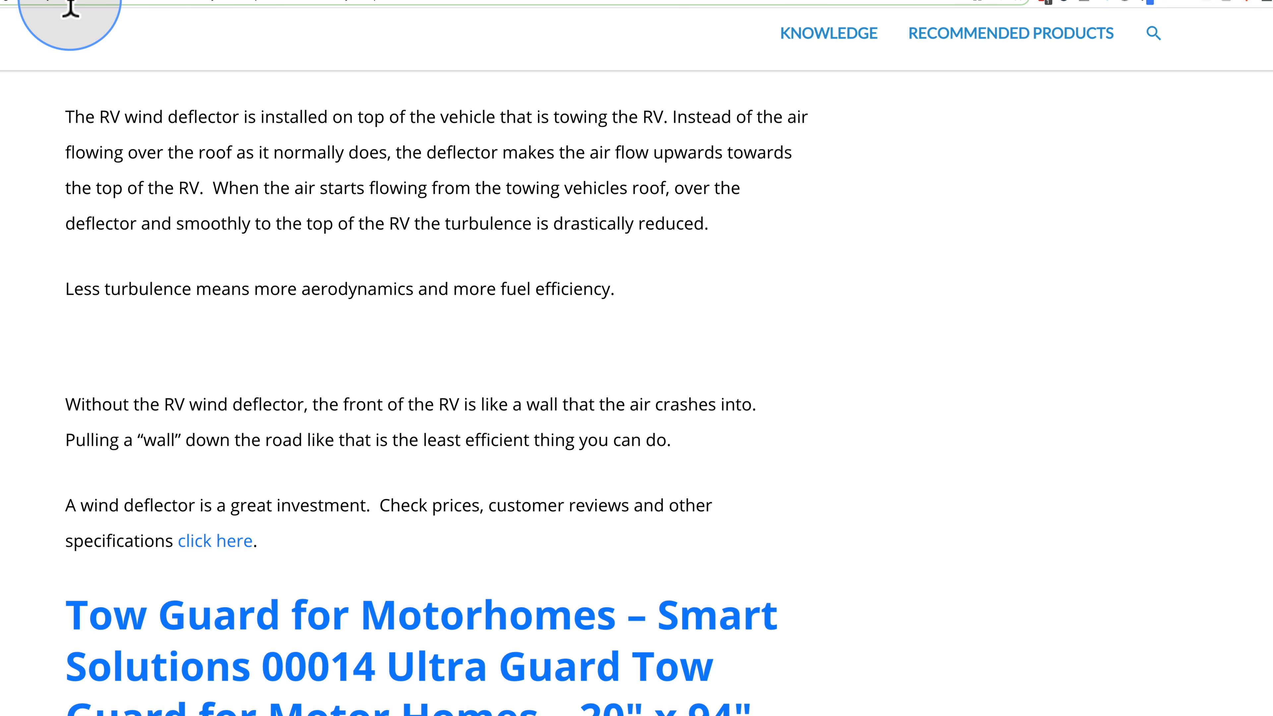
left_click_drag(72, 1, 0, 0)
left_click(0, 0)
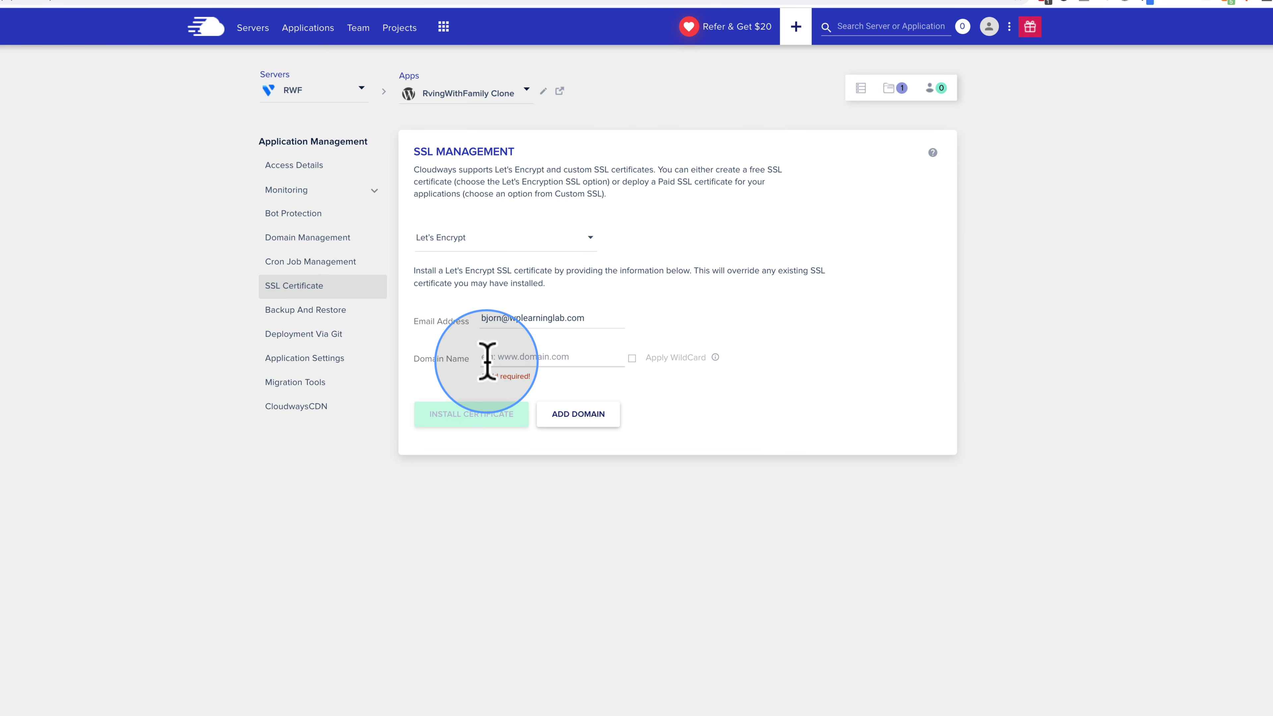
left_click(506, 358)
type("https://cw.rvingwithfamily.com/")
left_click_drag(508, 358, 463, 358)
key("BackSpace")
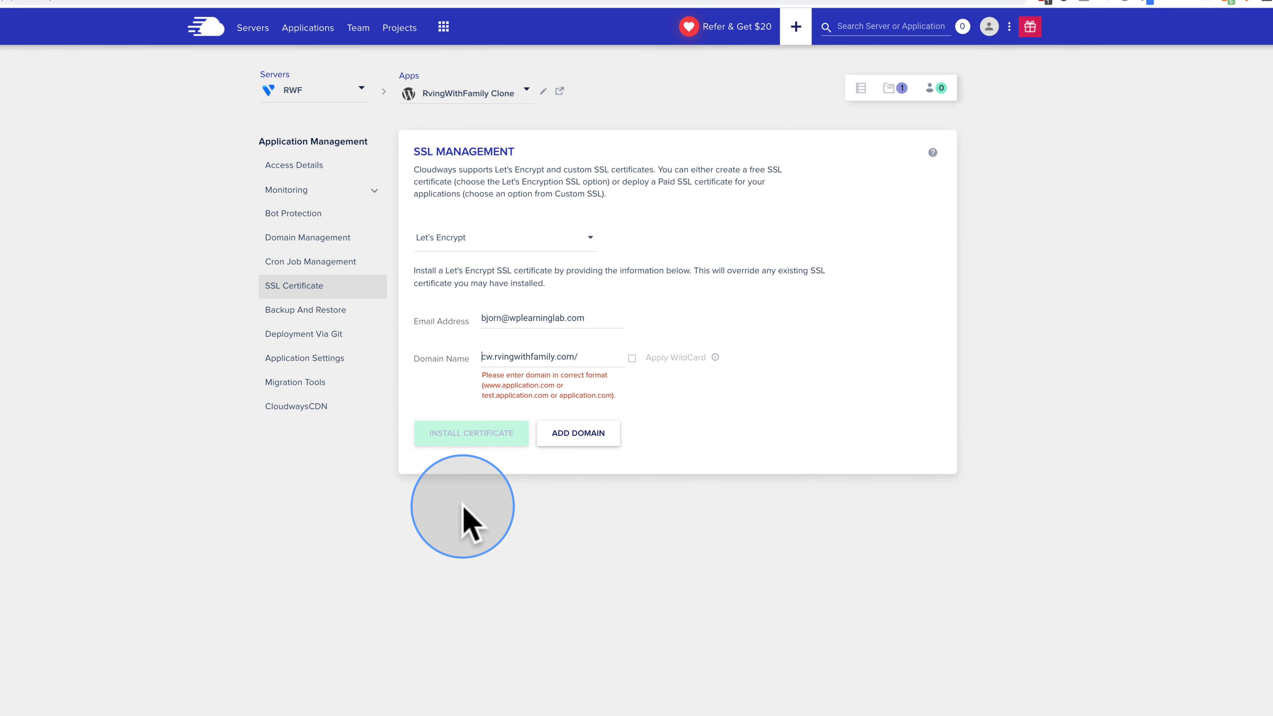
left_click(592, 356)
key("BackSpace")
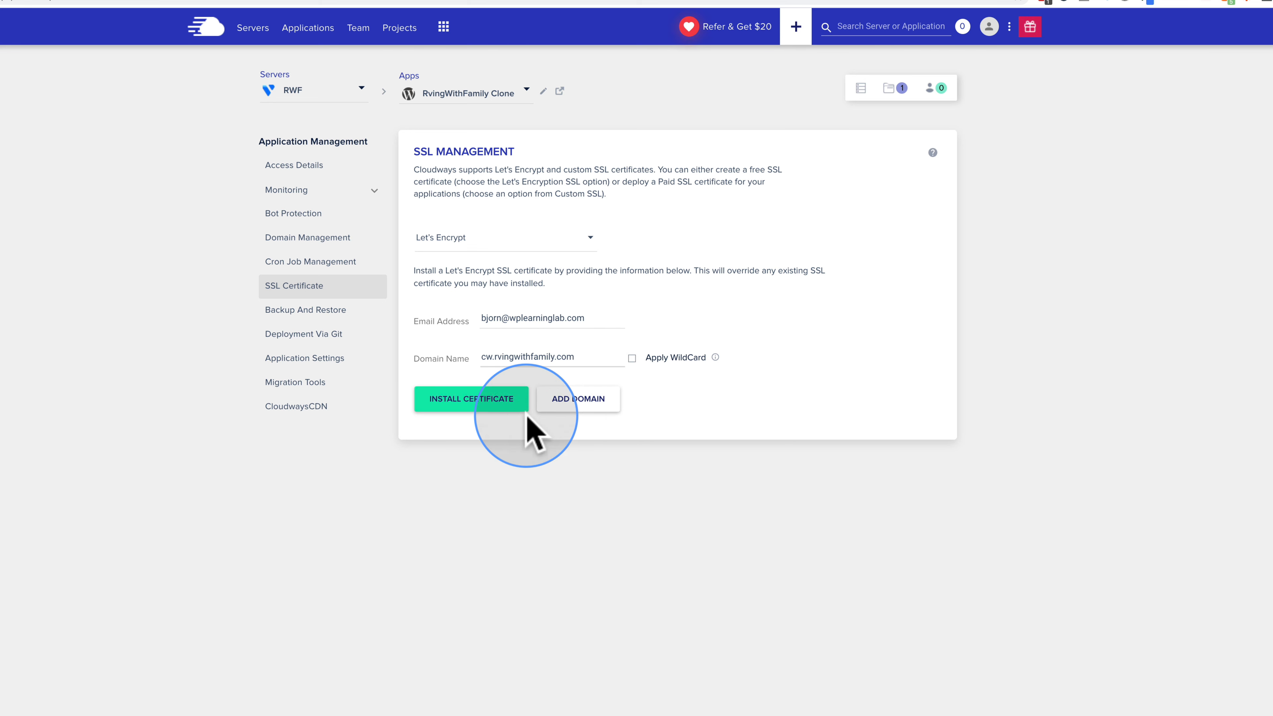
Step: Install the Let's Encrypt certificate, dismiss the HTTPS redirection notice, and check the 29 July 2021 expiry
left_click(458, 401)
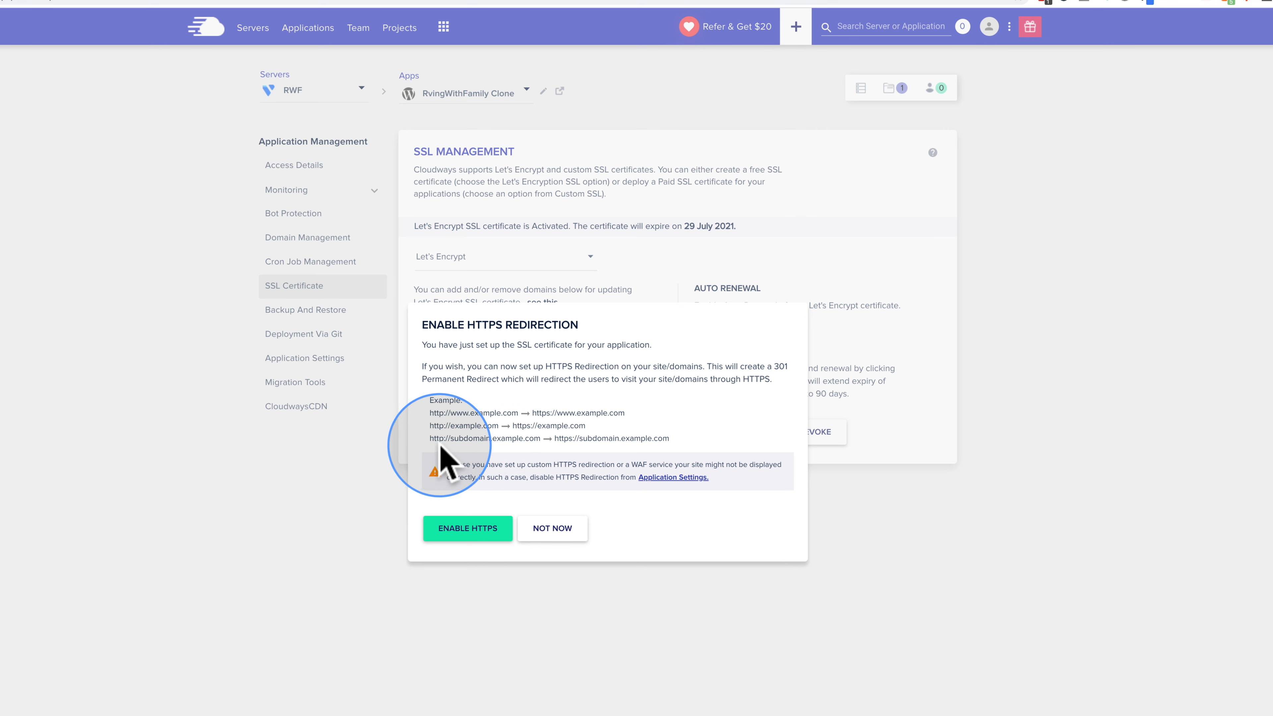
left_click_drag(501, 439, 647, 439)
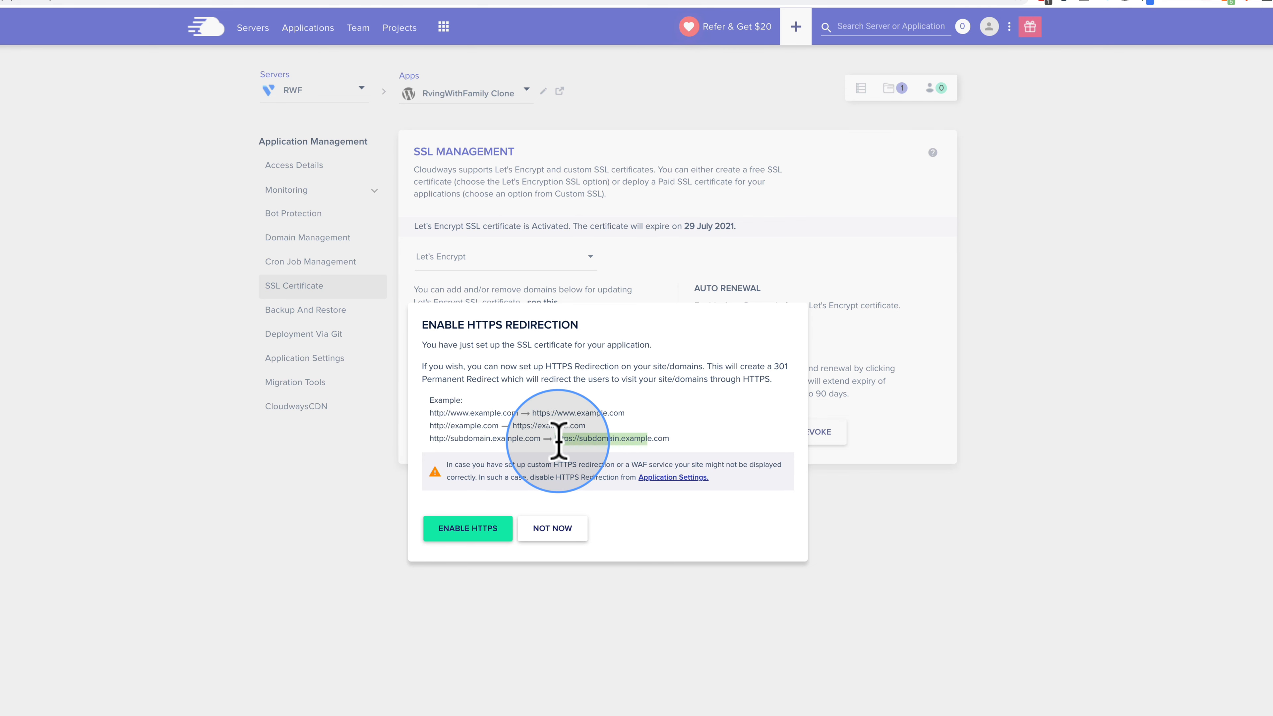
left_click(460, 535)
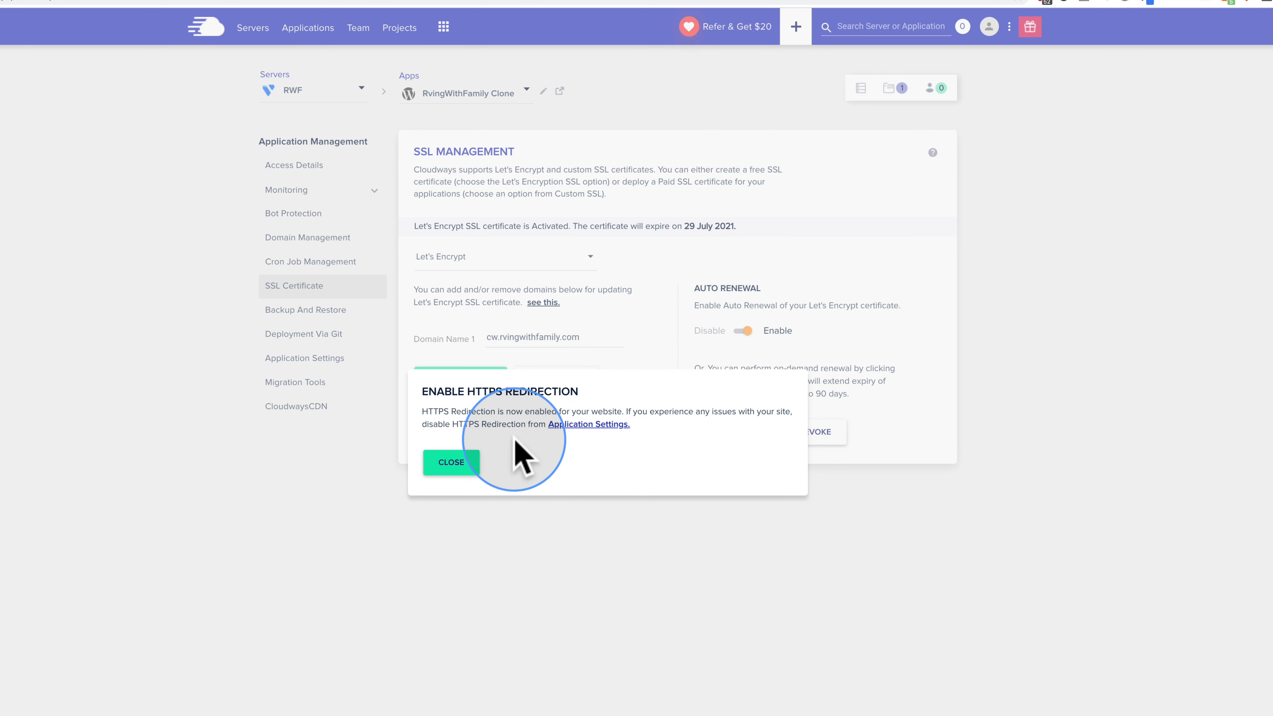
left_click(454, 464)
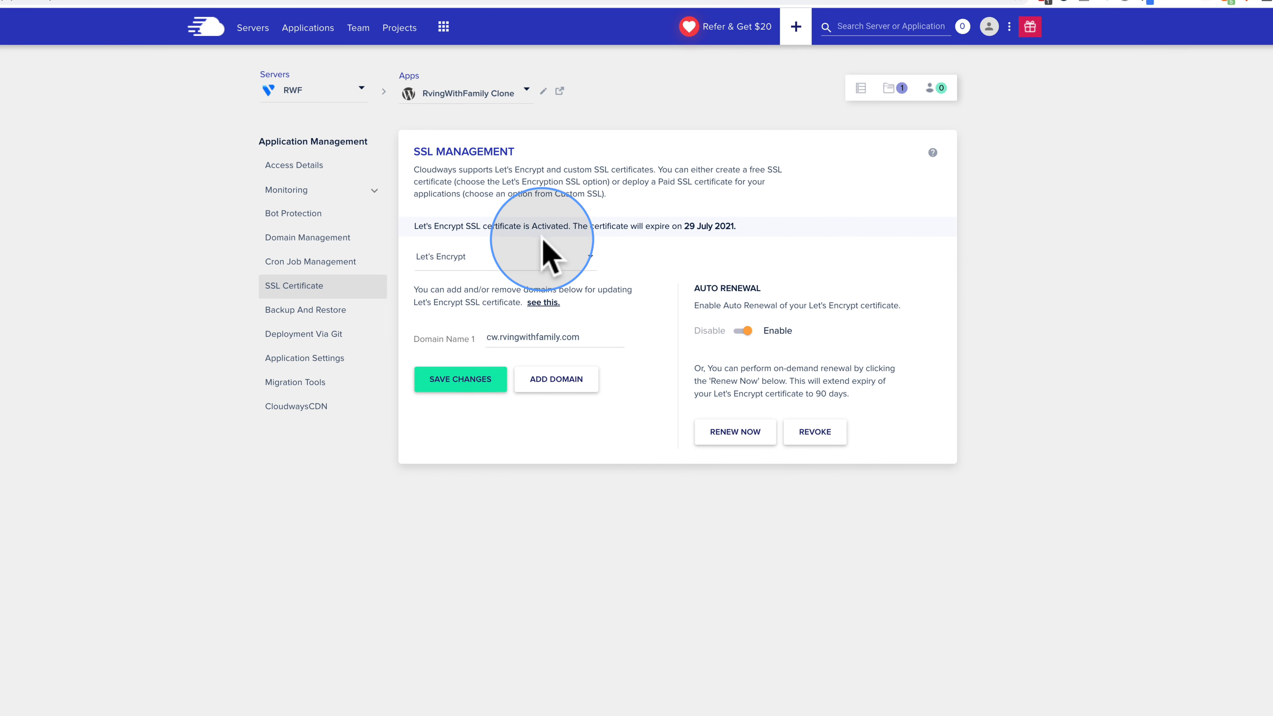
left_click_drag(573, 226, 748, 221)
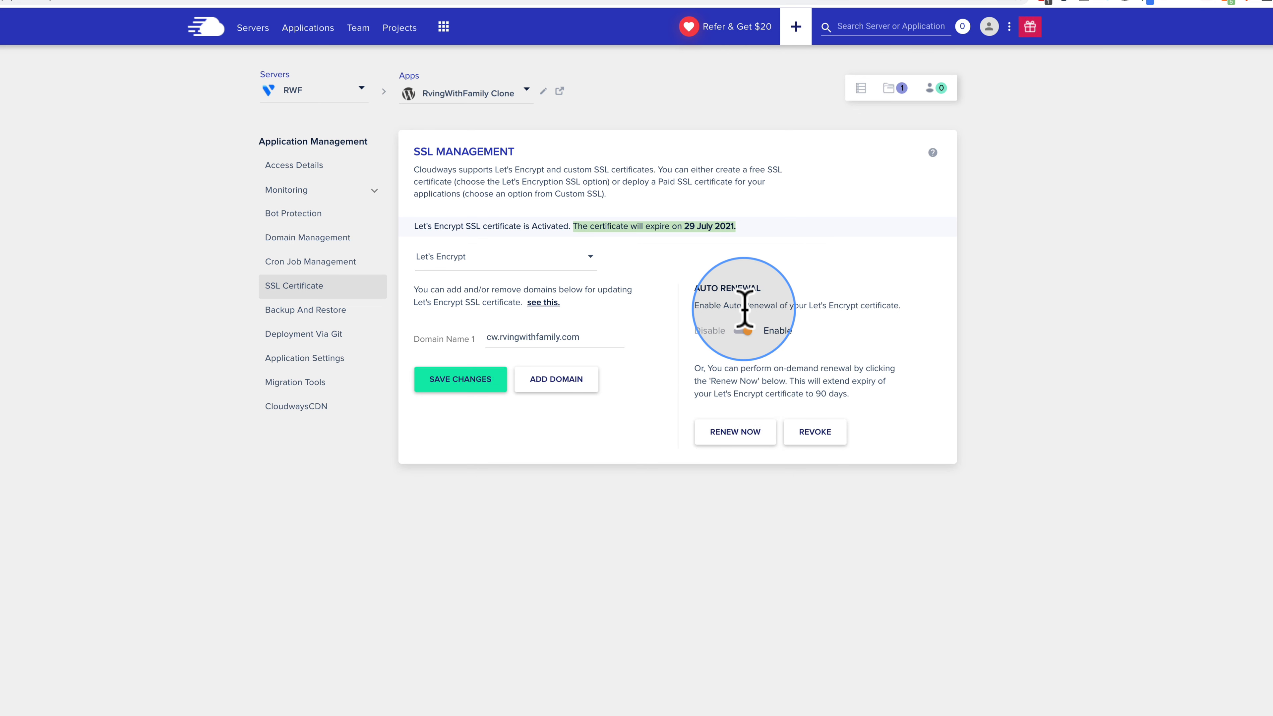
left_click(117, 271)
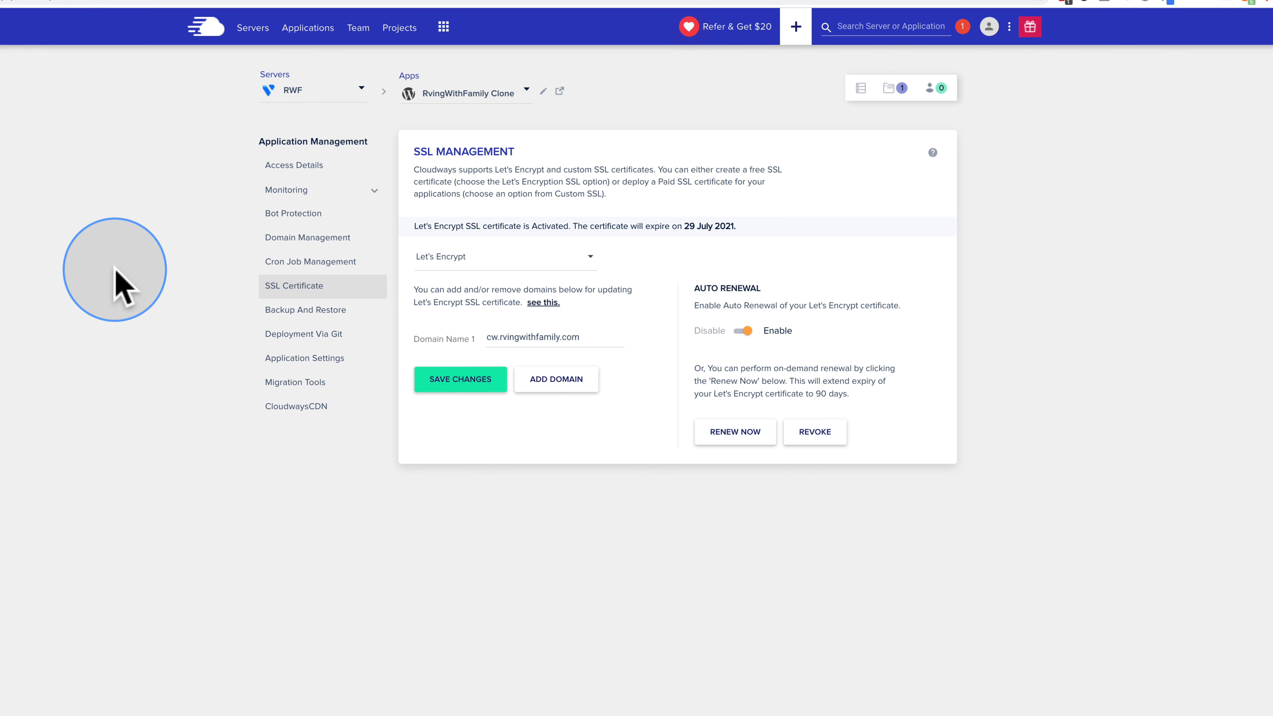
Step: Go to the Add-ons list from the Cloudways services menu
left_click(444, 26)
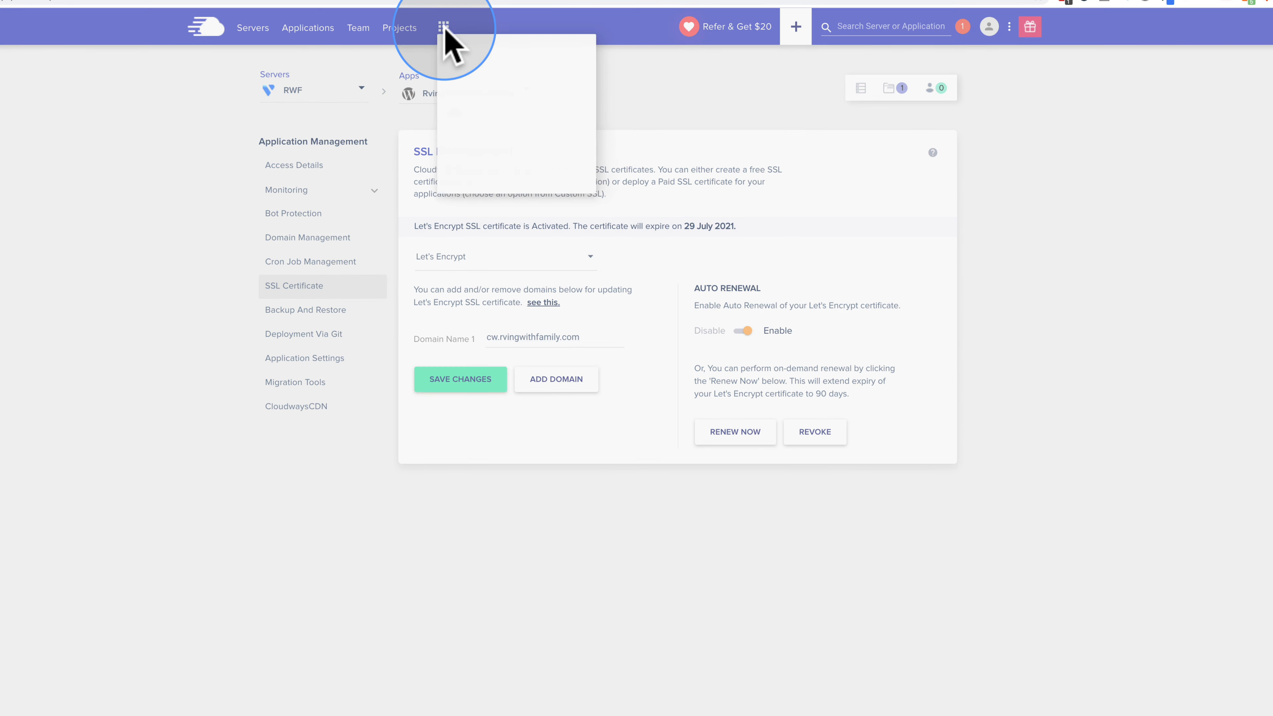
left_click(487, 86)
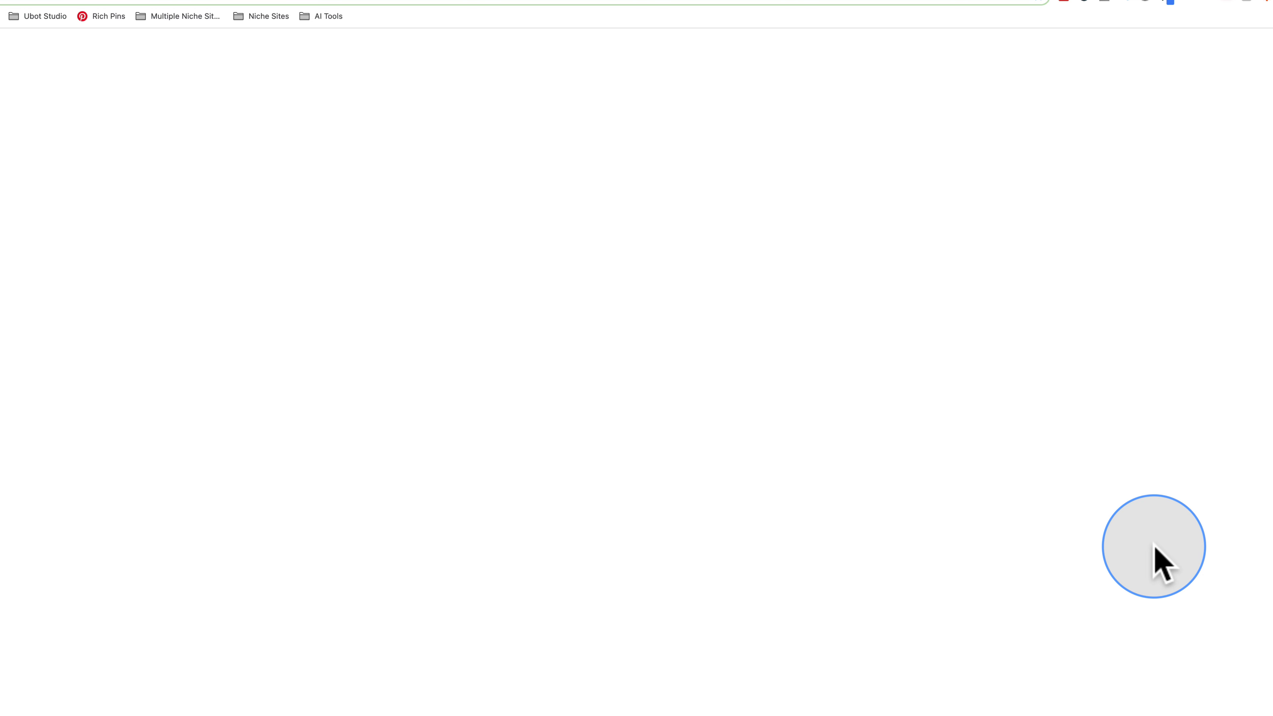
Step: Load the Rackspace Cloud Office DNS article and select its MX, TXT and CNAME values table
type("https://docs.rackspace.com/support/how-to/set-up-dns-records-for-cloud-office-email/")
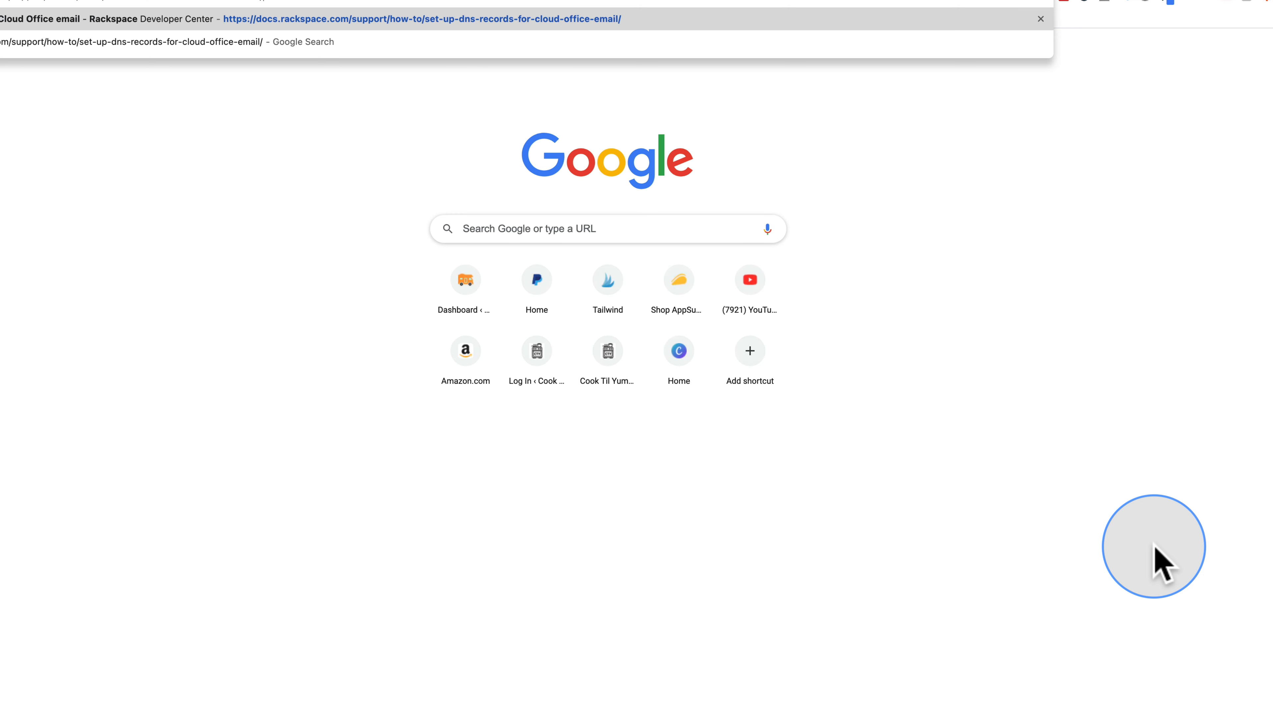
key("Return")
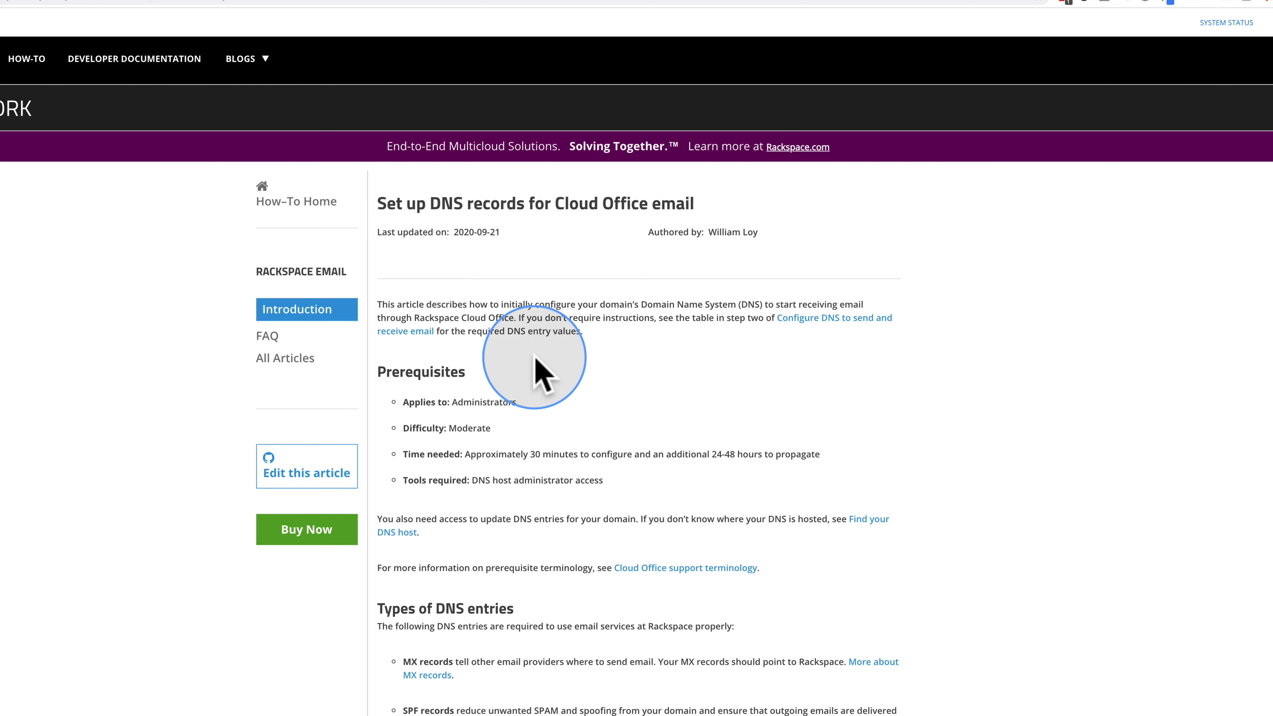
scroll(574, 361, "down", 10)
scroll(568, 355, "down", 1)
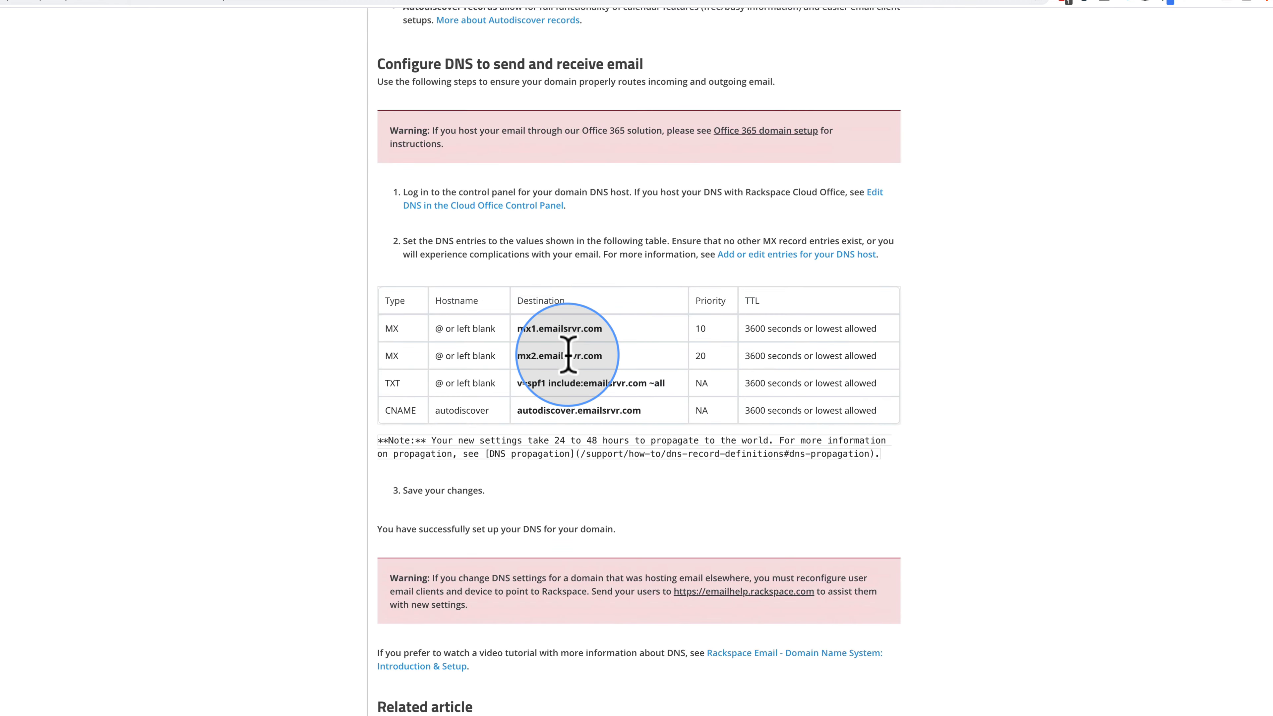
left_click_drag(392, 335, 885, 410)
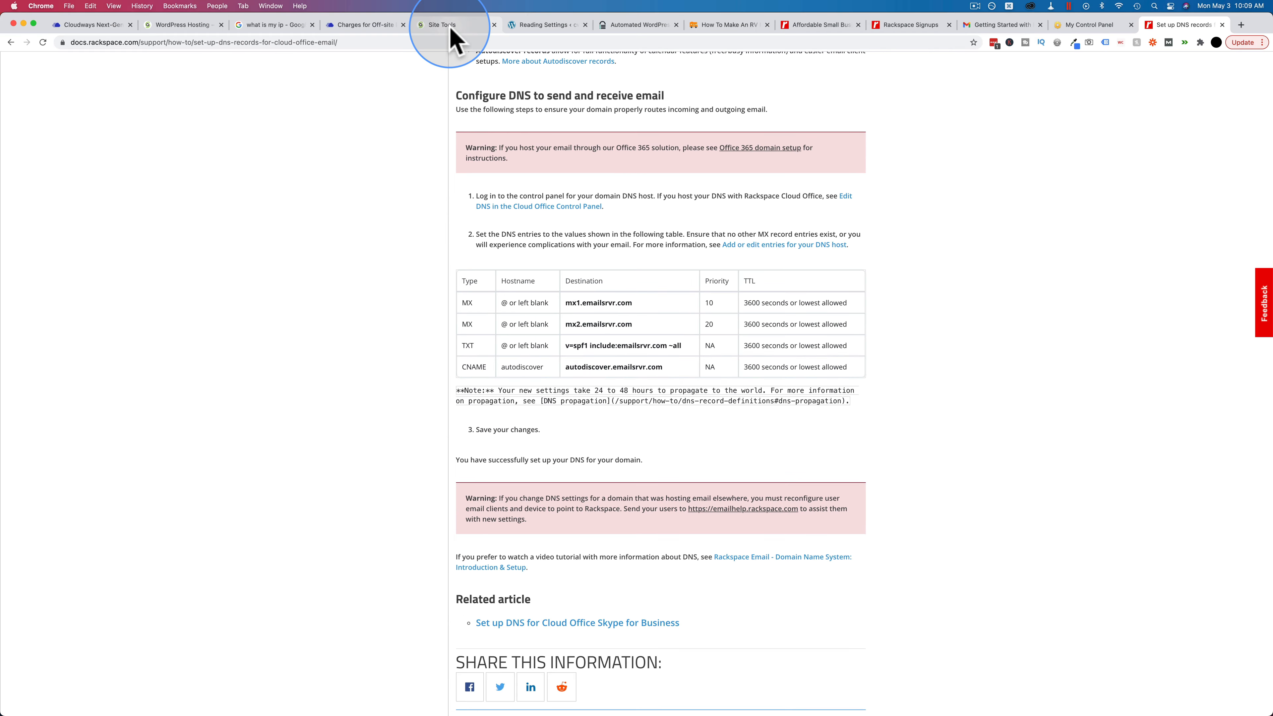
Step: Start a new MX record in the DNS Zone Editor and copy mx1.emailsrvr.com from the Rackspace article
left_click(451, 30)
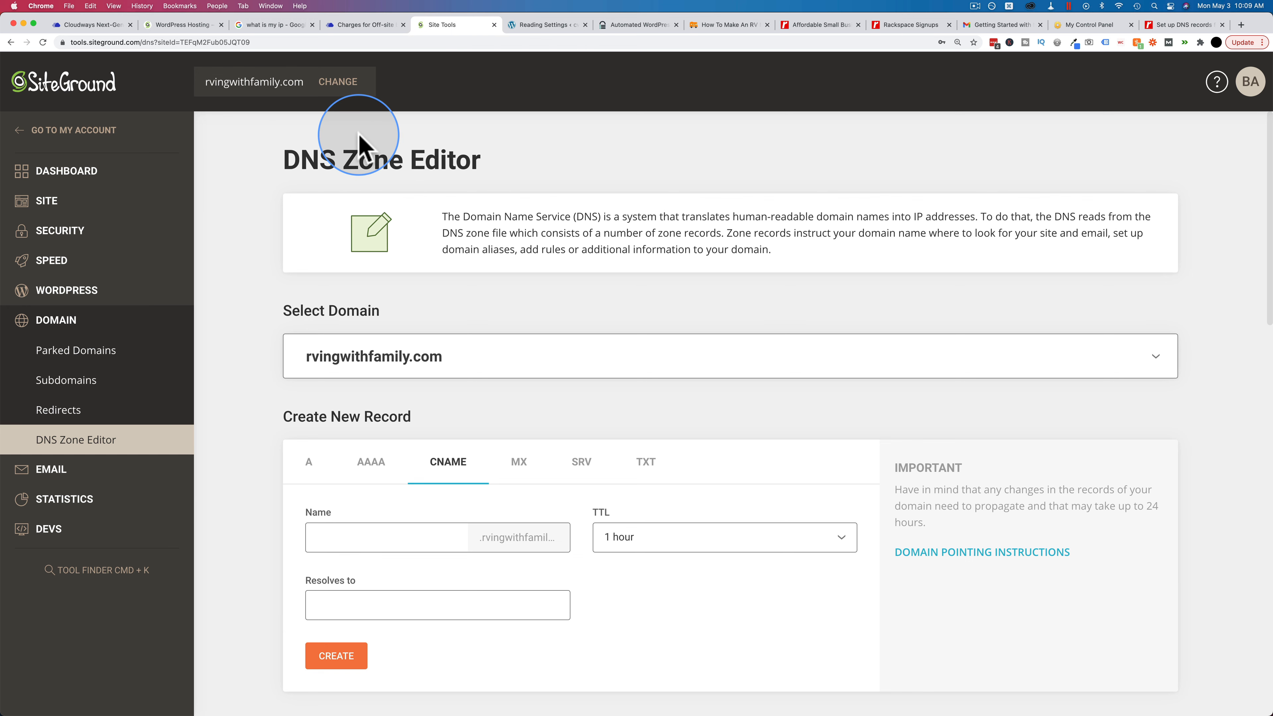
scroll(276, 249, "down", 1)
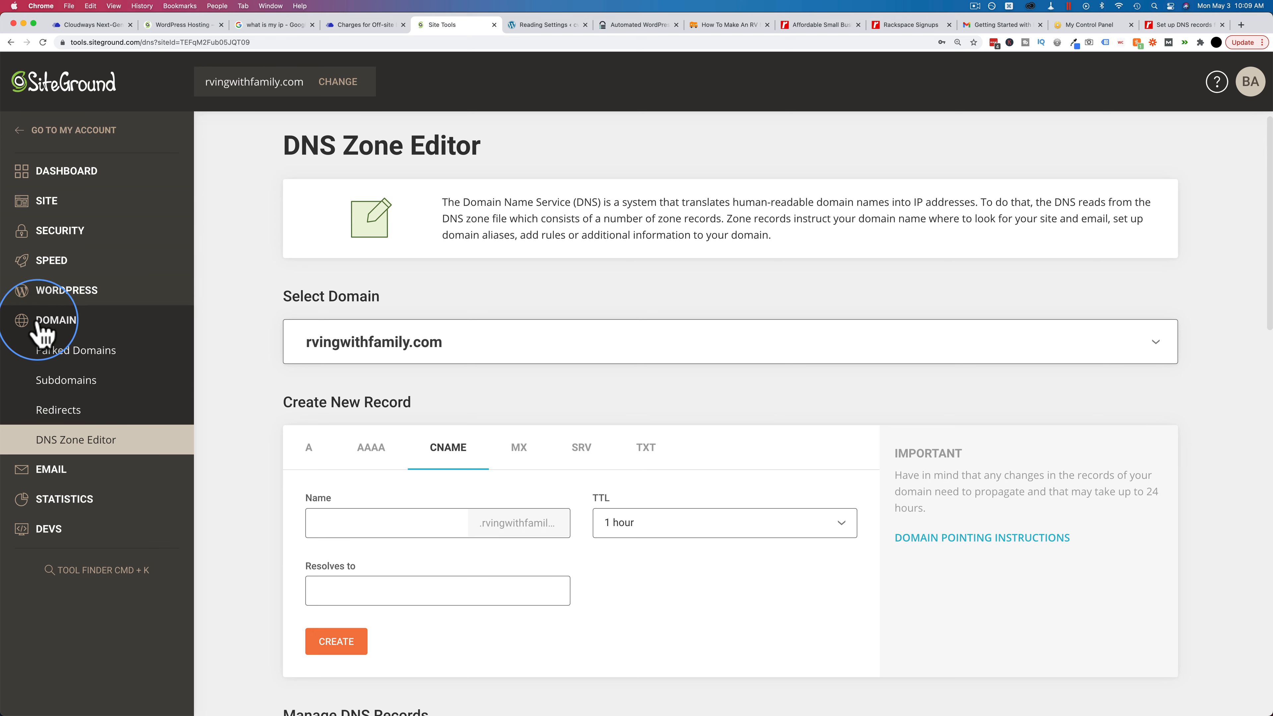
scroll(223, 396, "down", 3)
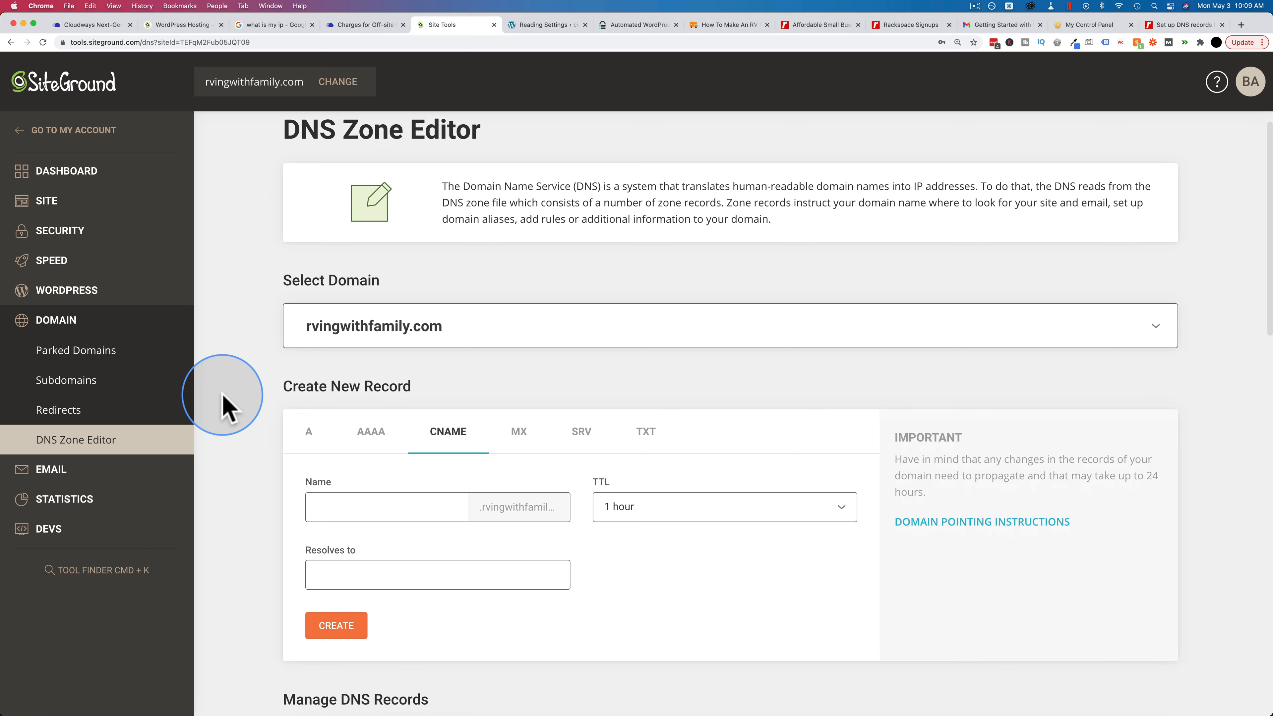
left_click(311, 366)
left_click(373, 369)
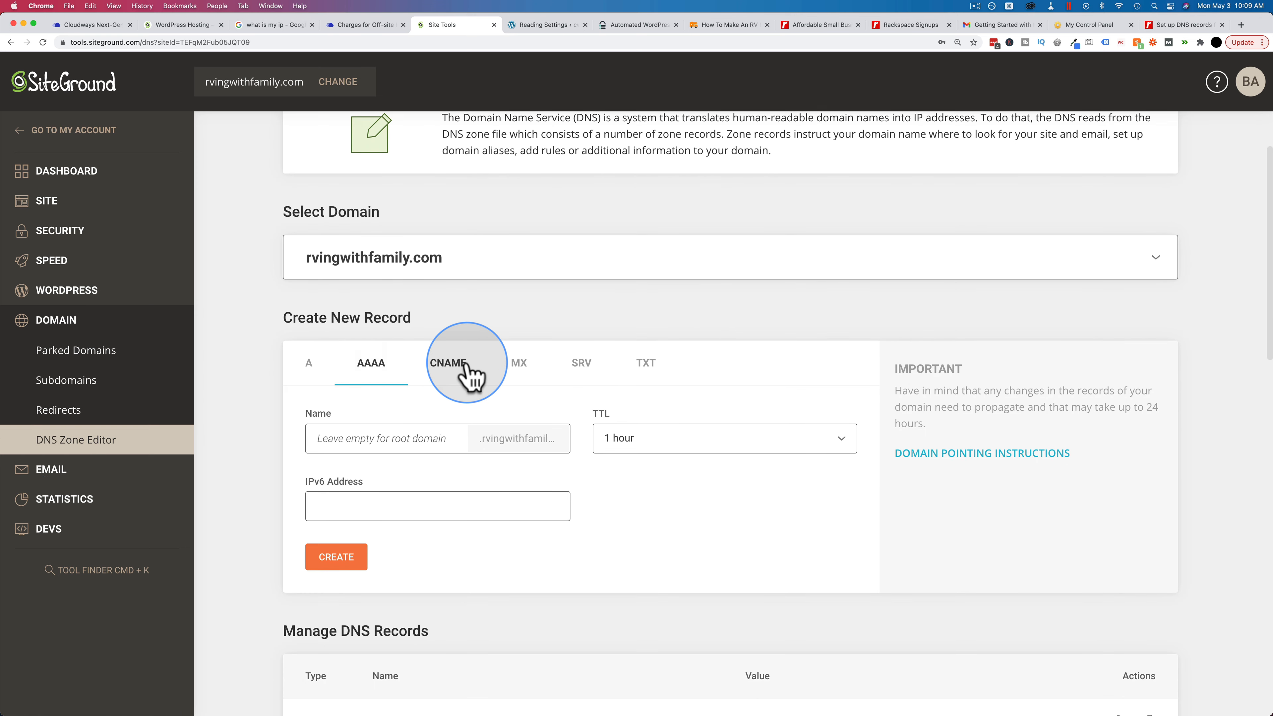
left_click(441, 370)
left_click(515, 369)
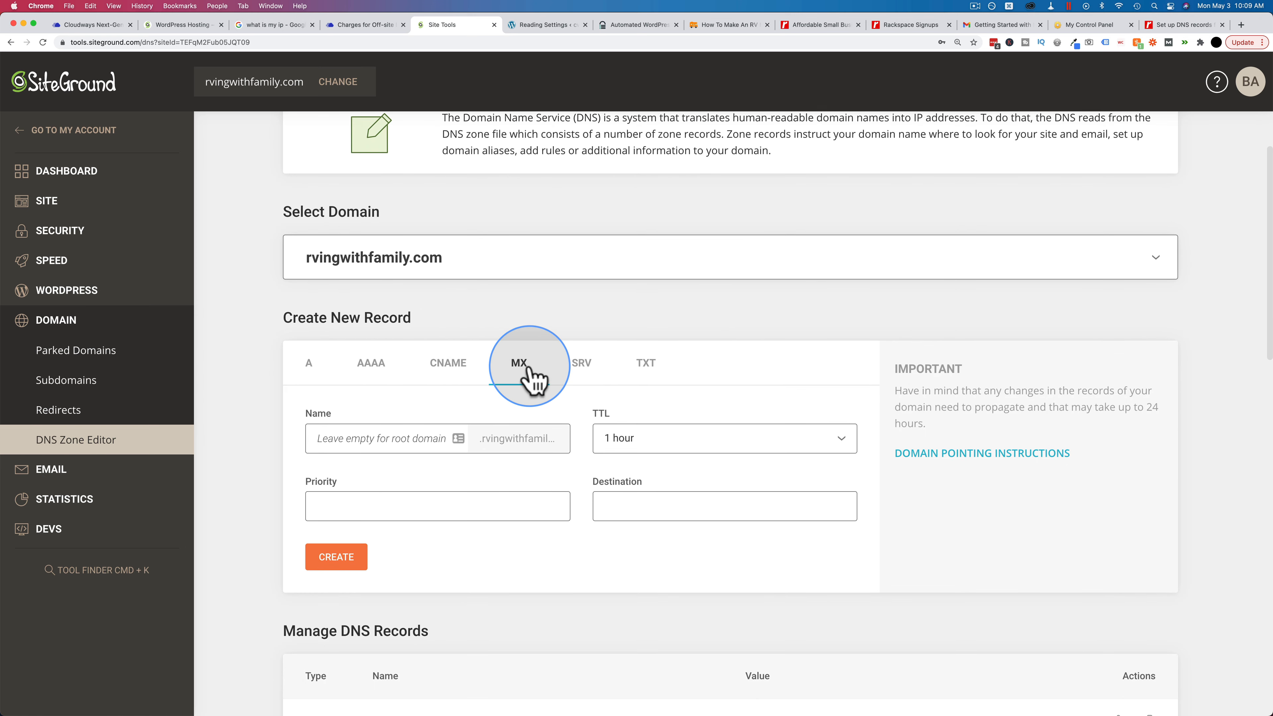
key("super+9")
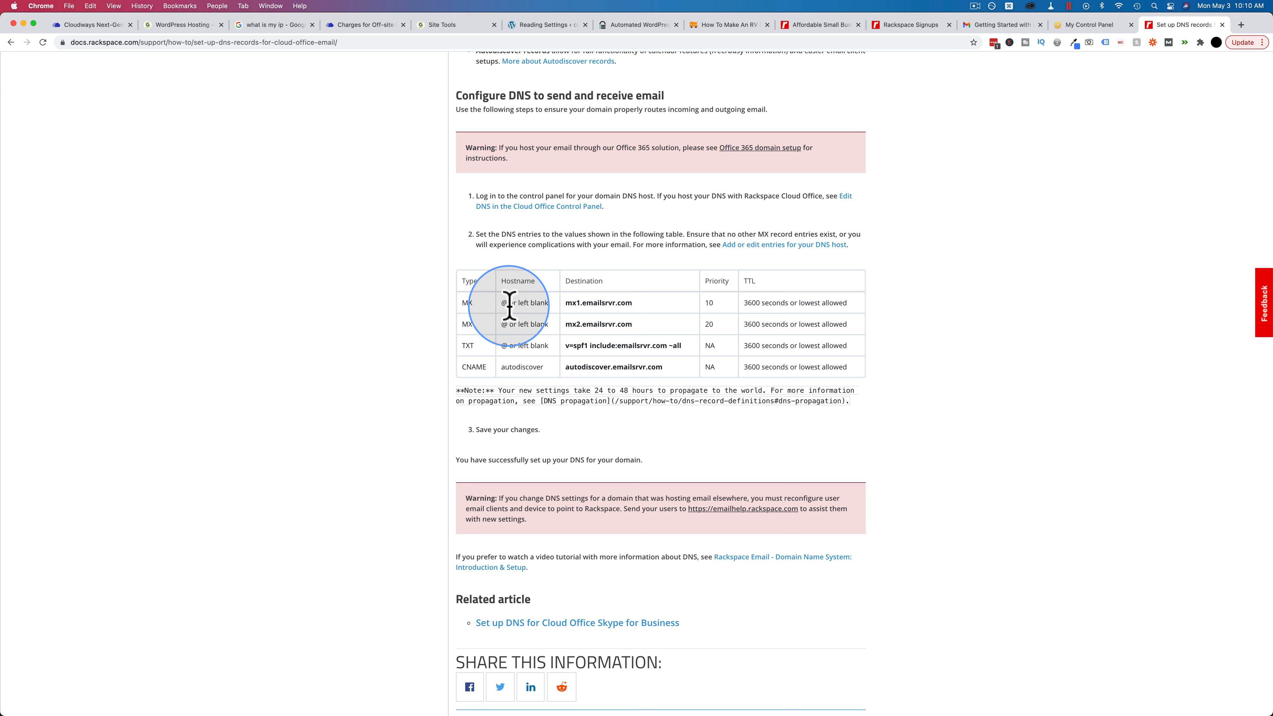
double_click(567, 303)
key("super+c")
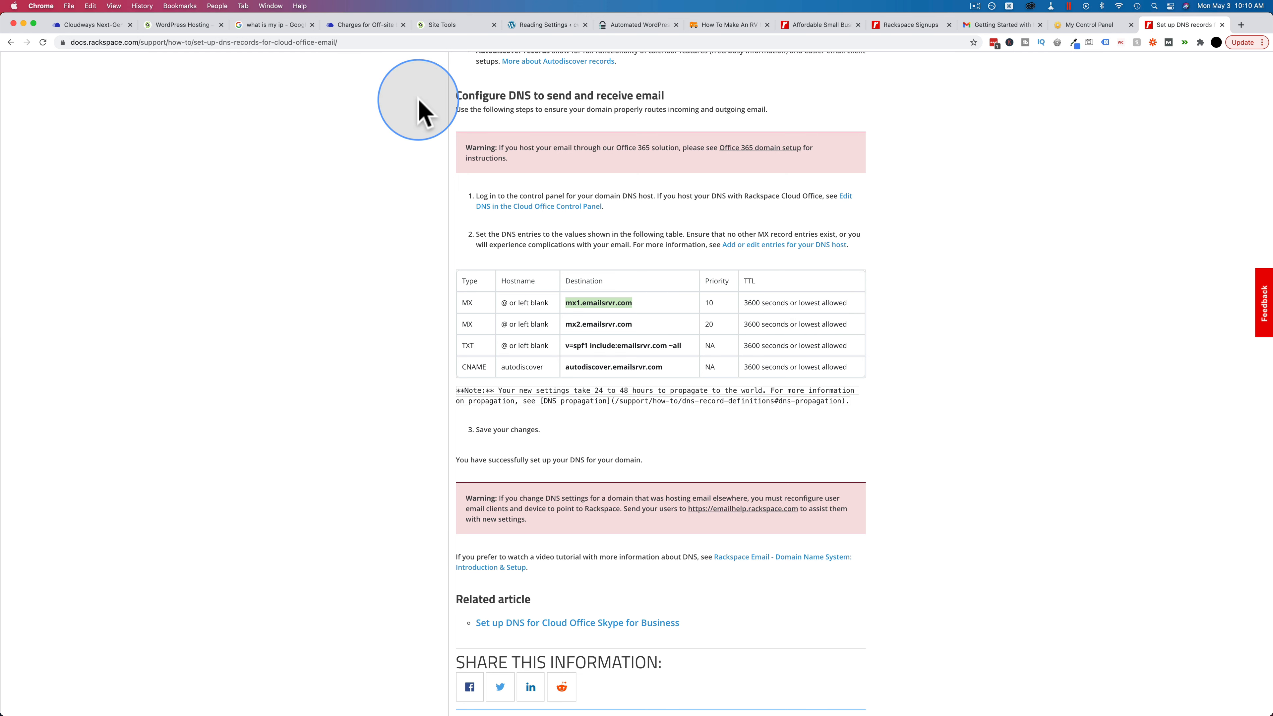
left_click(441, 25)
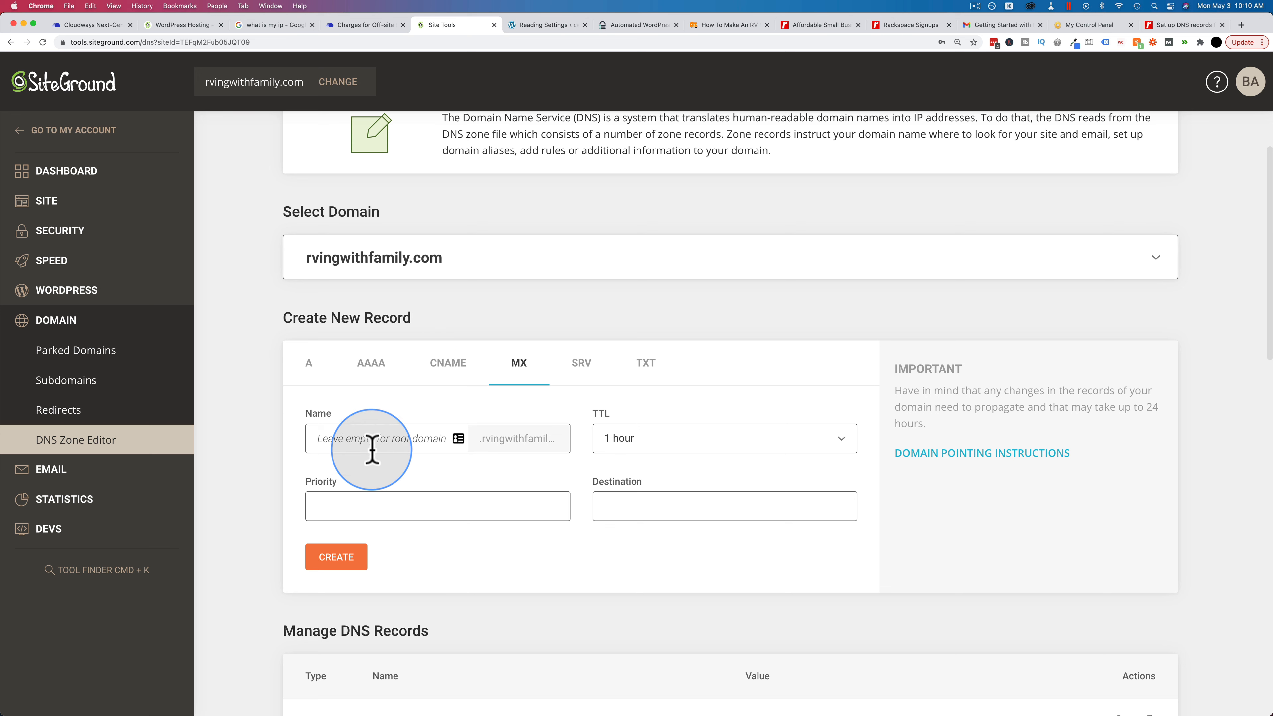
Step: Create the cw MX record with 1 min TTL, priority 10 and destination mx1.emailsrvr.com
left_click(419, 442)
type("cw")
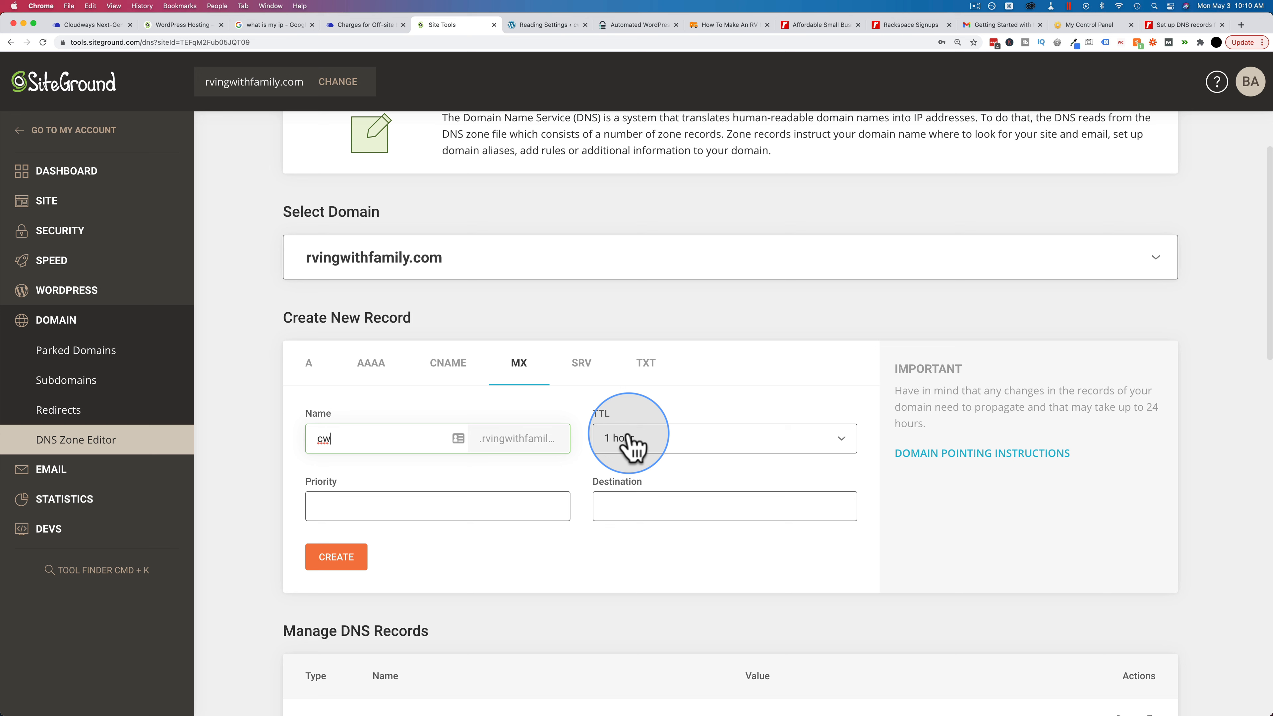
left_click(632, 444)
scroll(651, 531, "up", 2)
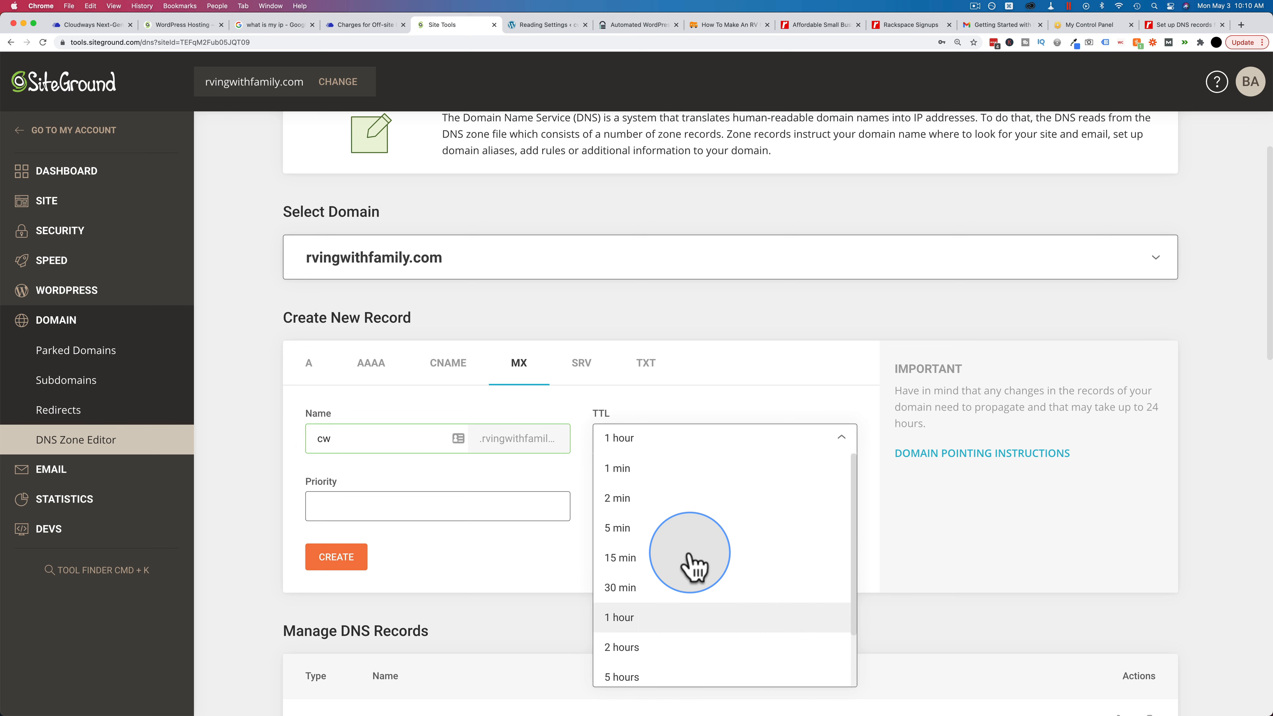
left_click(621, 468)
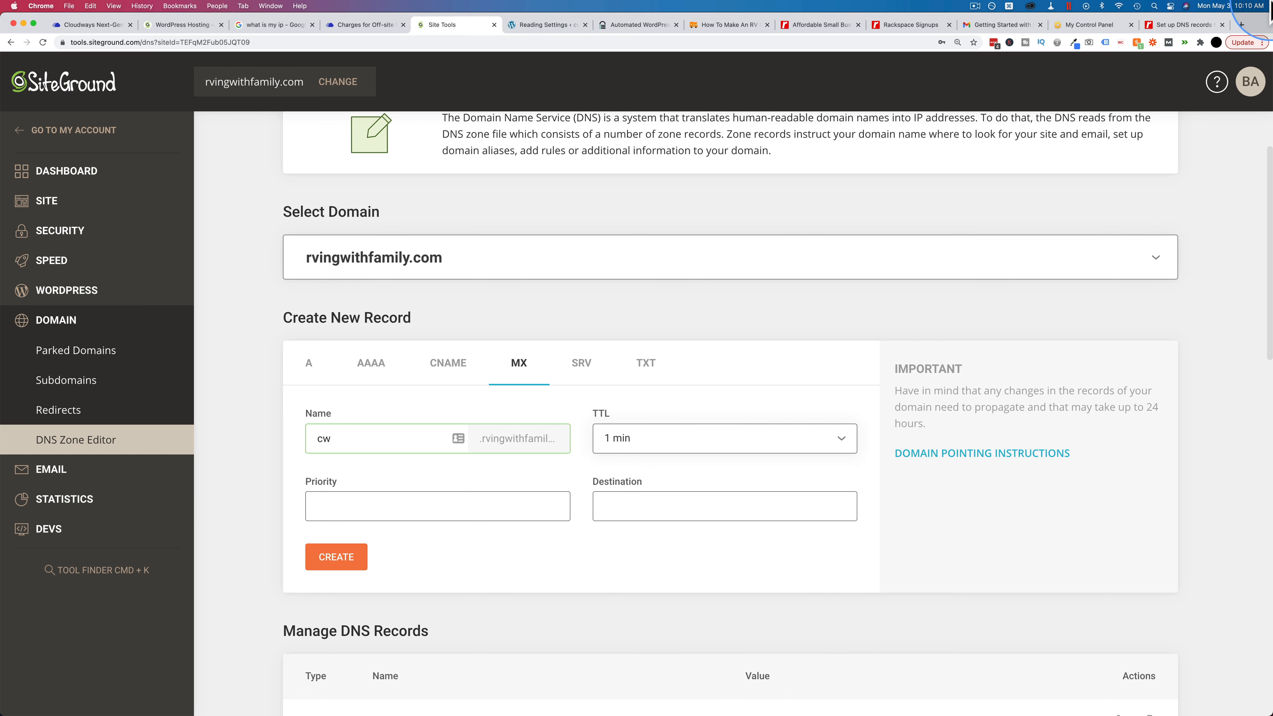
left_click(1192, 31)
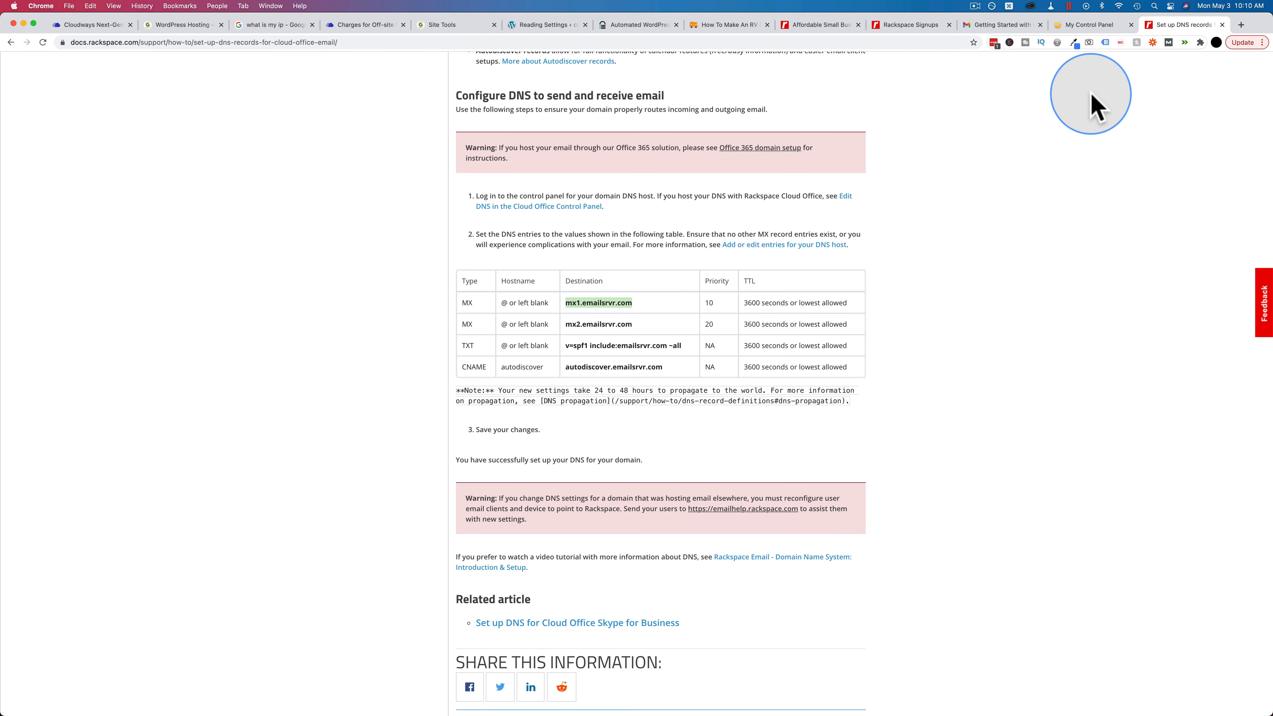
double_click(752, 302)
left_click_drag(787, 302, 857, 303)
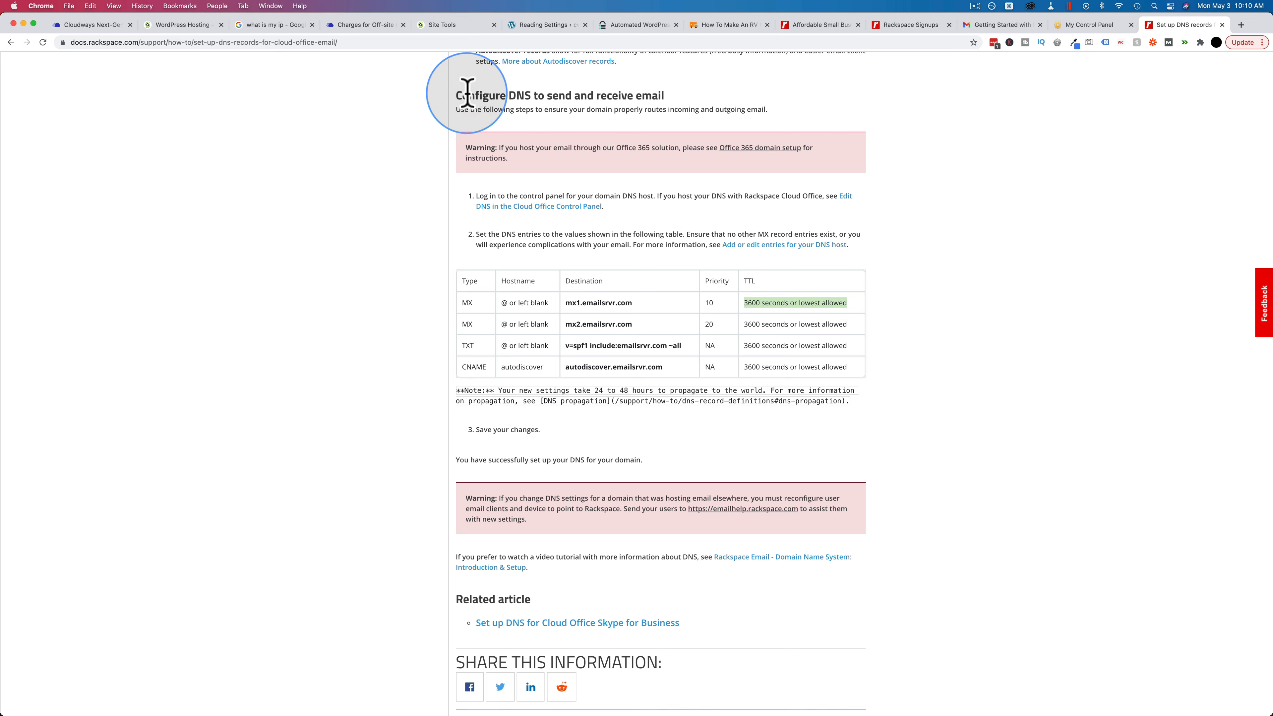
left_click(454, 25)
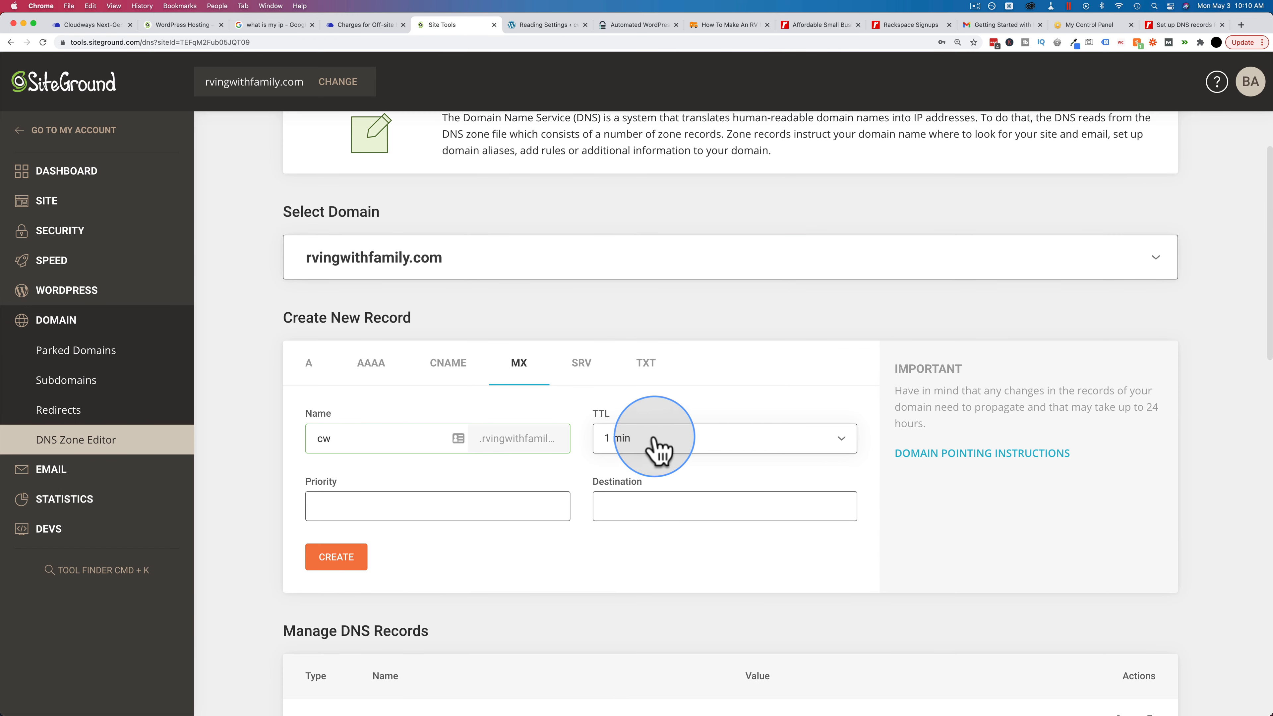
left_click(492, 509)
type("10")
key("super+v")
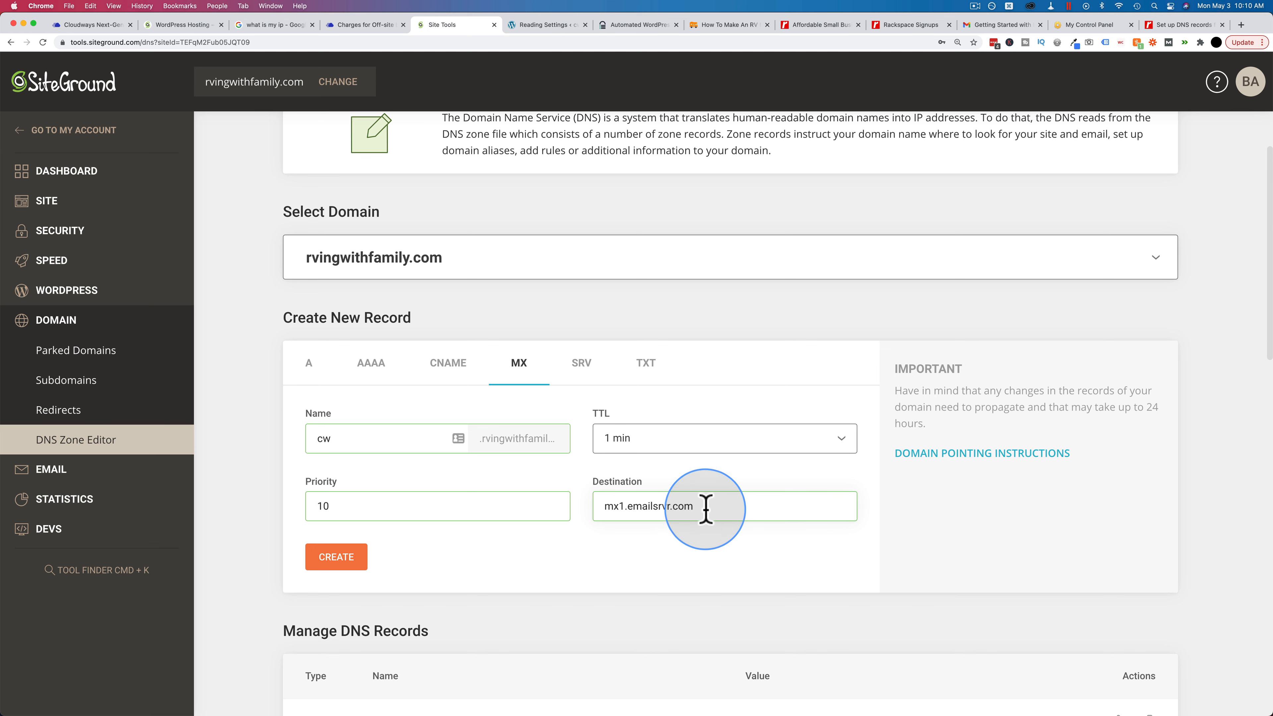
left_click(345, 565)
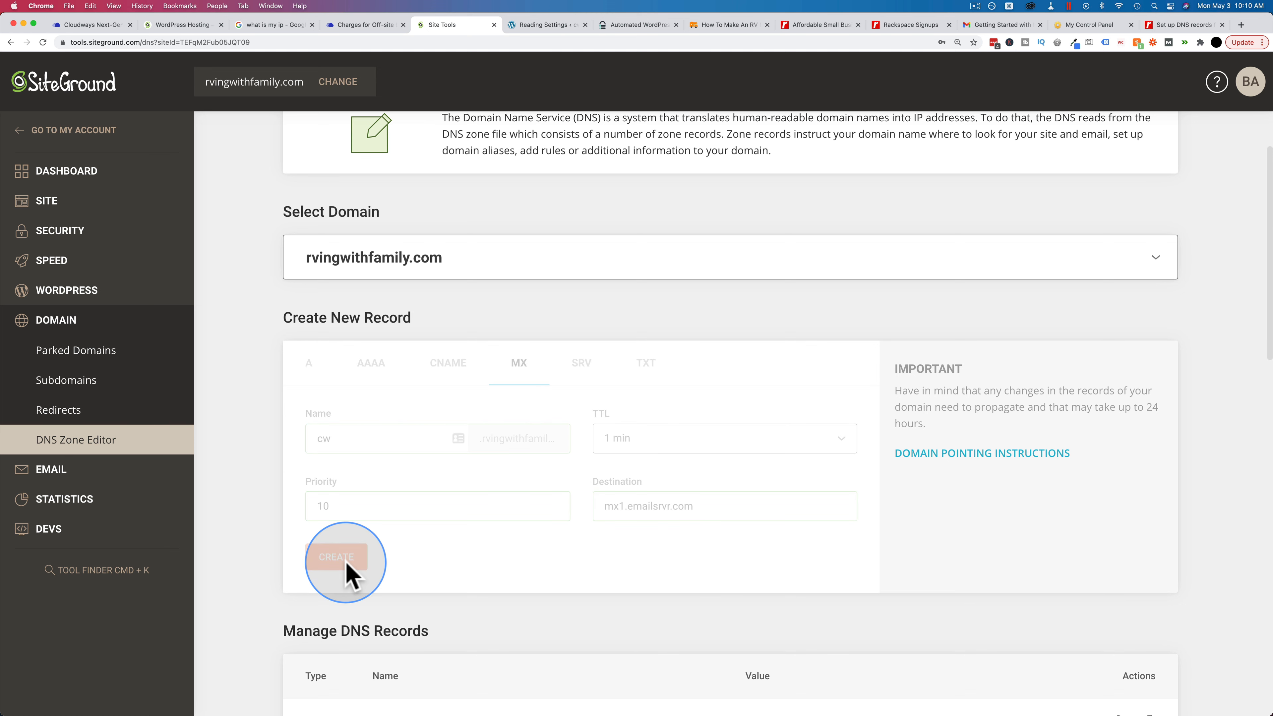
left_click(582, 469)
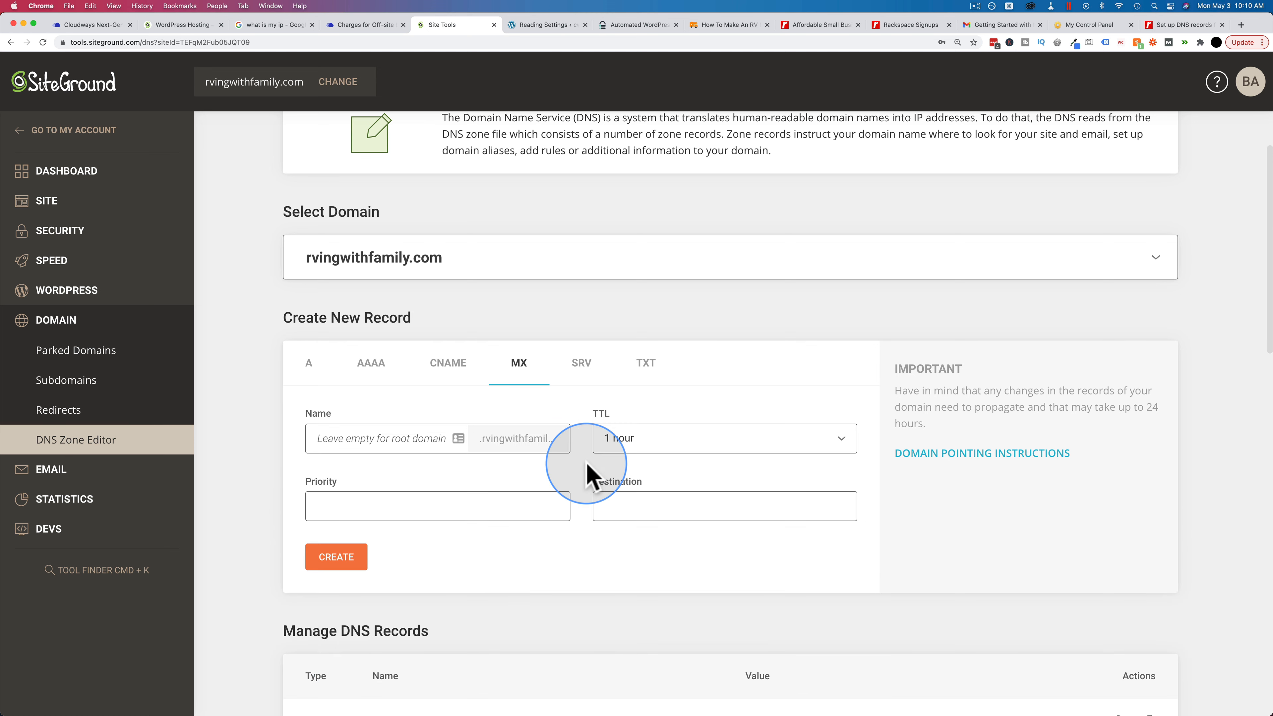
Step: Create a second cw MX record pointing to mx2.emailsrvr.com with priority 20 and 1 min TTL
left_click(1185, 26)
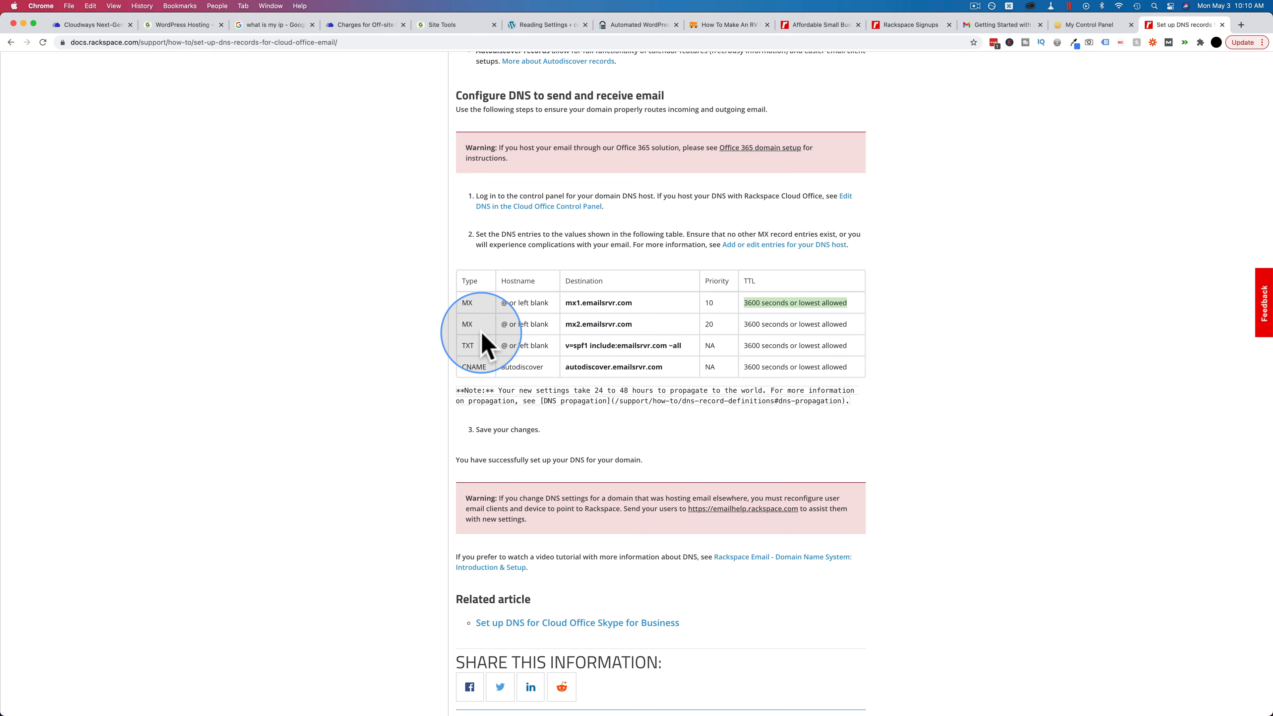
left_click_drag(566, 325, 646, 330)
key("super+c")
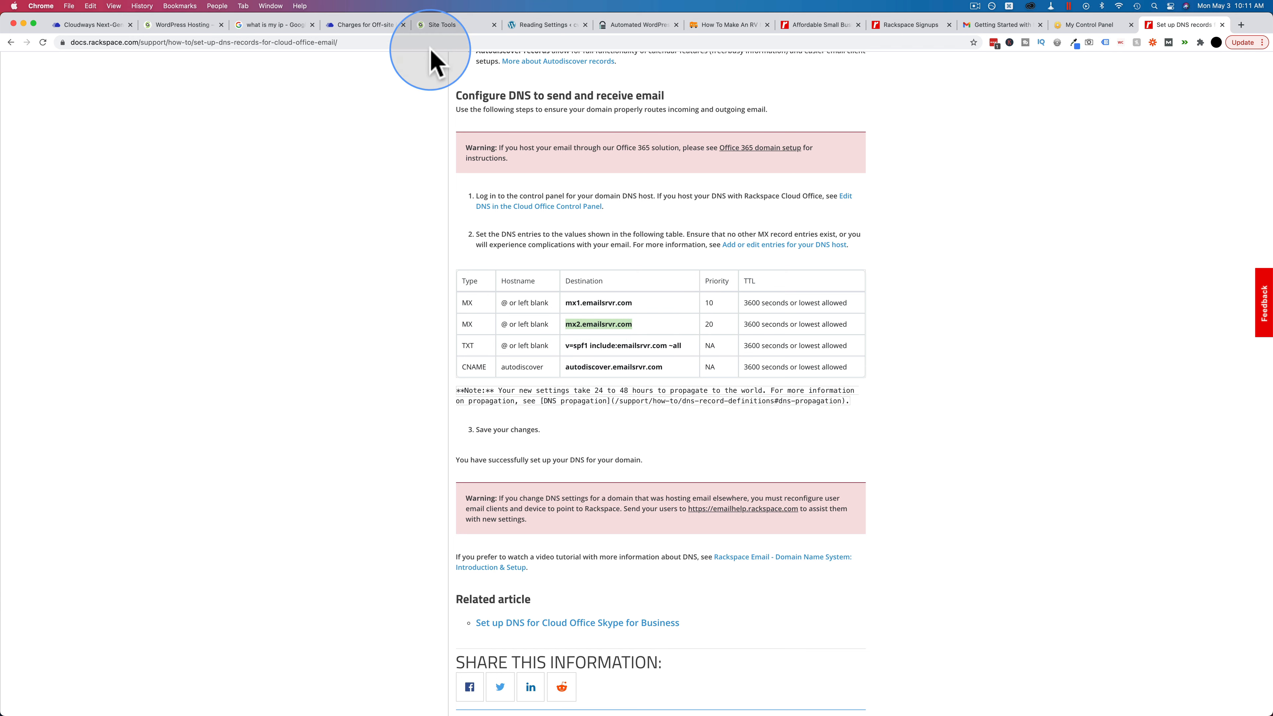
left_click(443, 25)
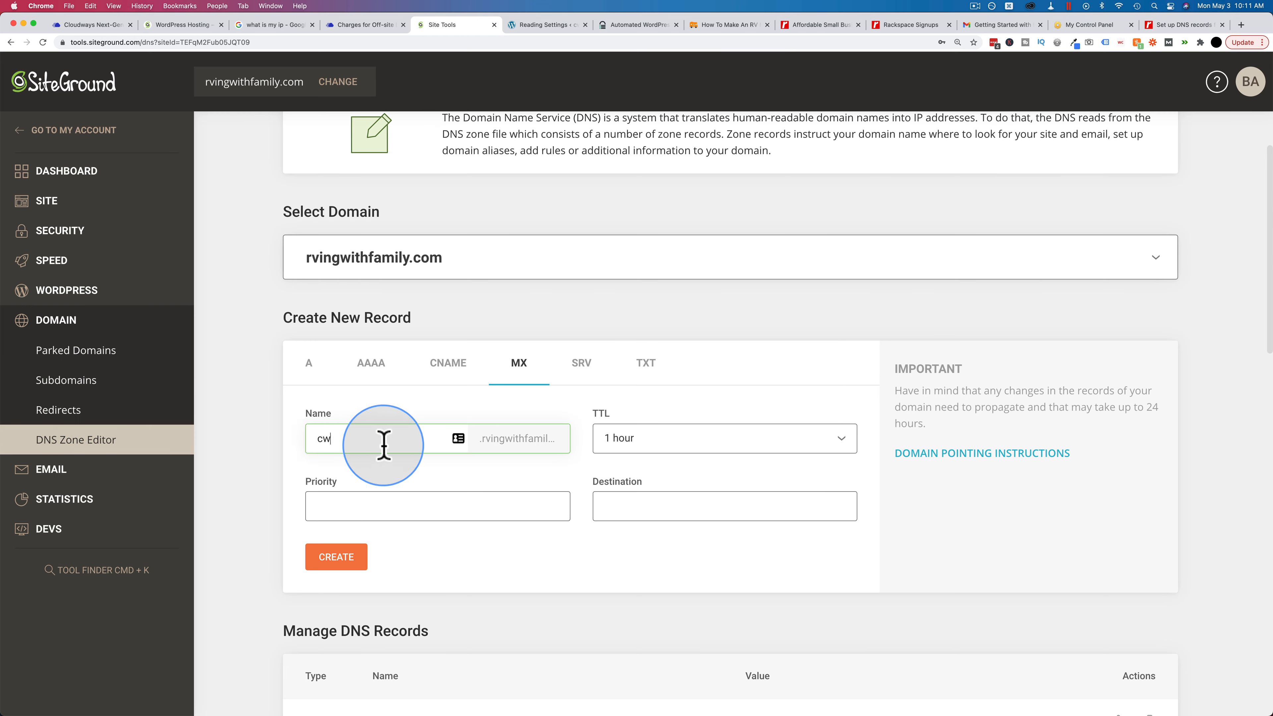
left_click(656, 441)
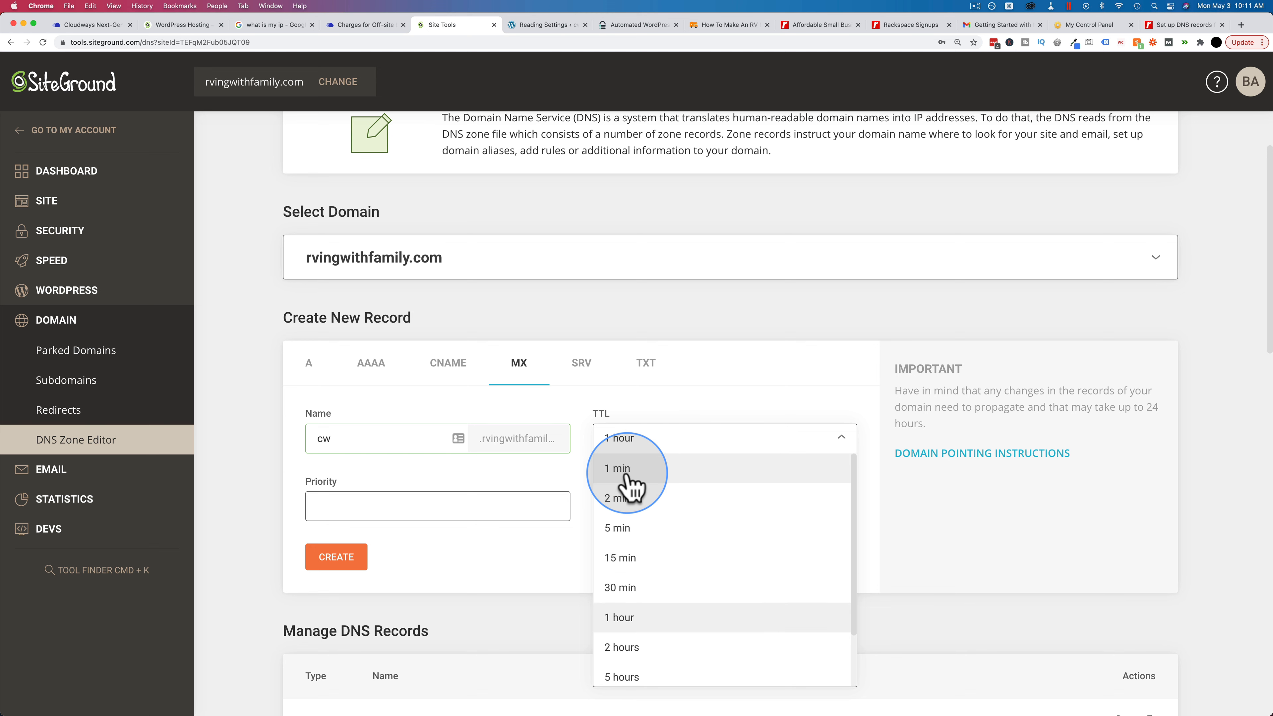
left_click(627, 471)
type("20")
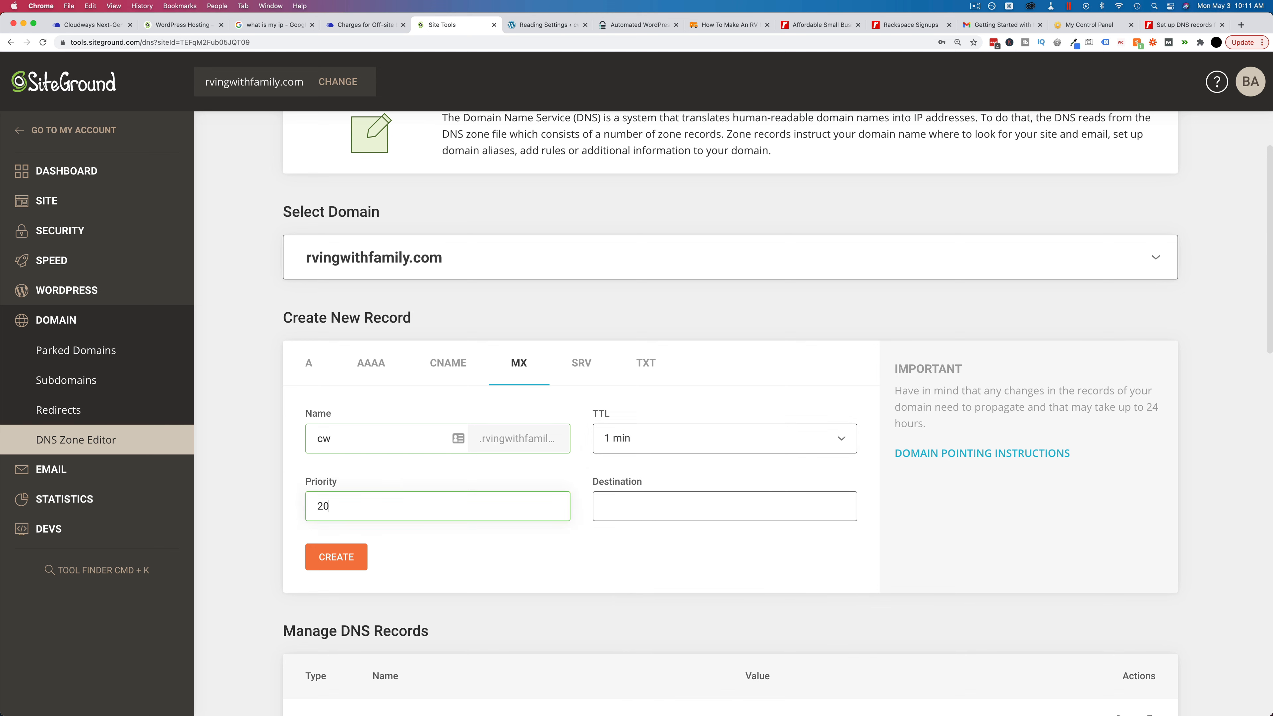
key("super+v")
left_click(347, 561)
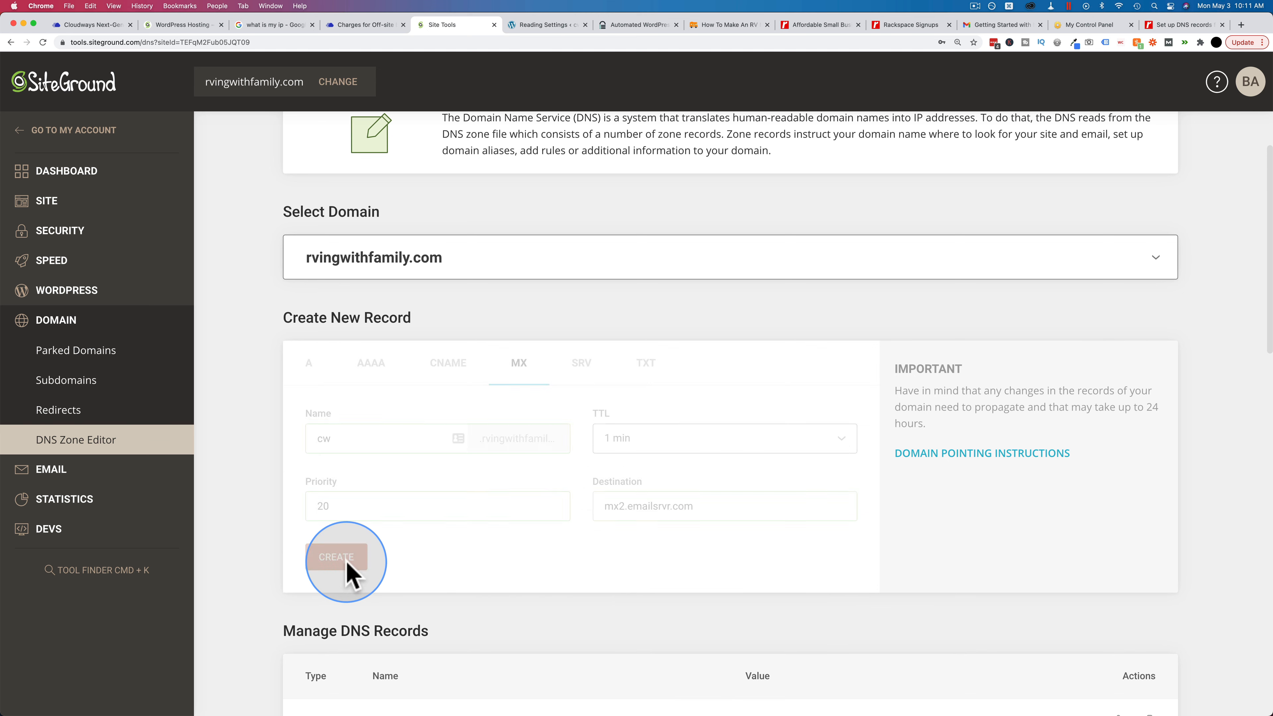
Step: Copy the SPF TXT value from the Rackspace DNS guide
left_click(1180, 25)
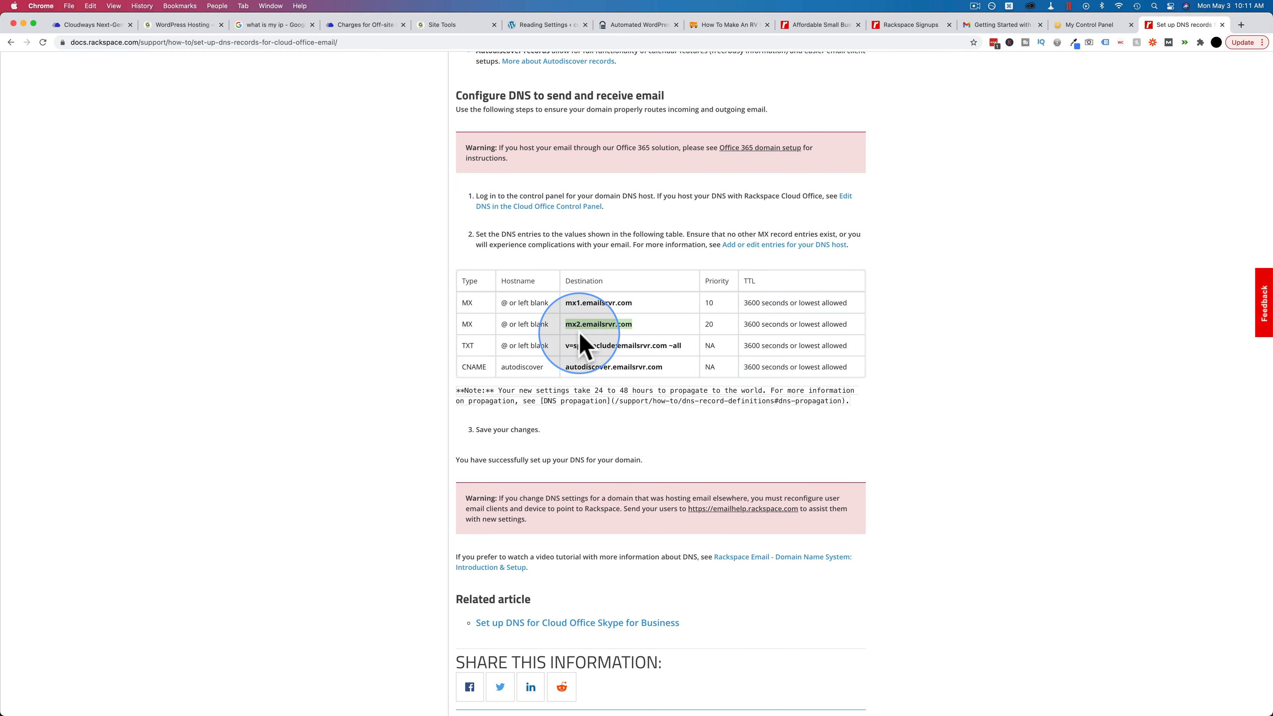
left_click_drag(566, 346, 685, 358)
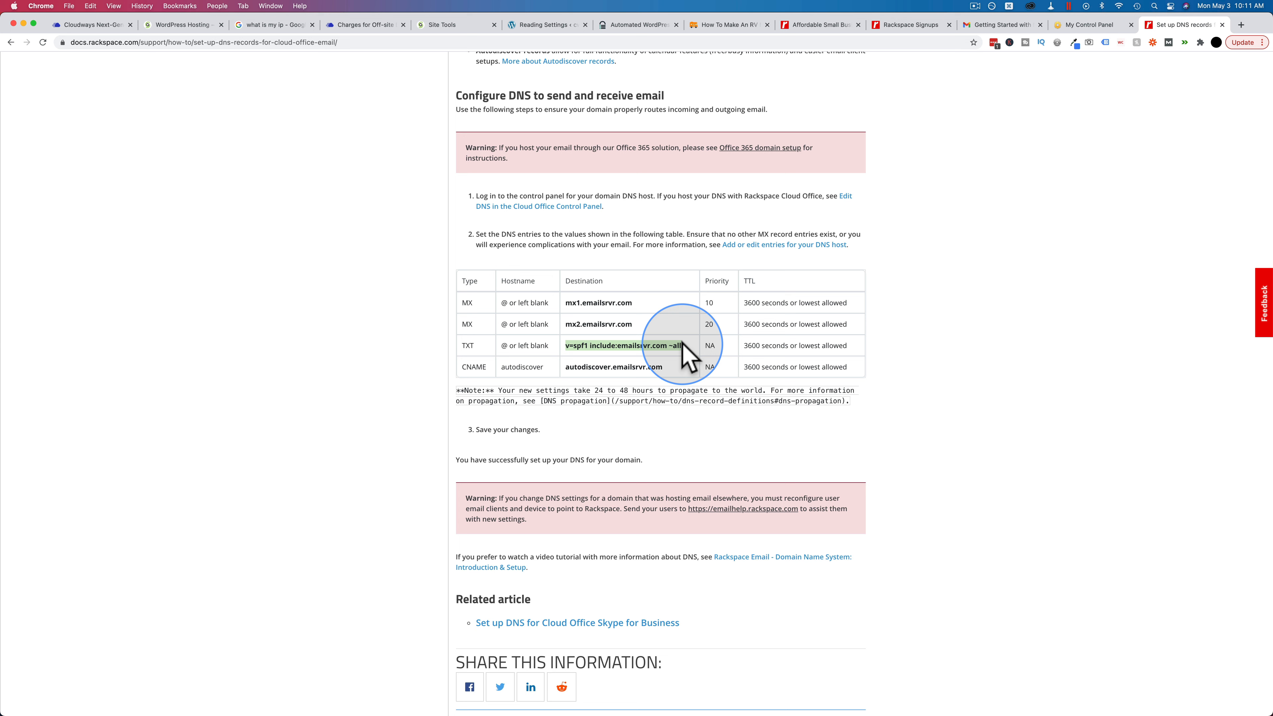
right_click(656, 351)
left_click(674, 369)
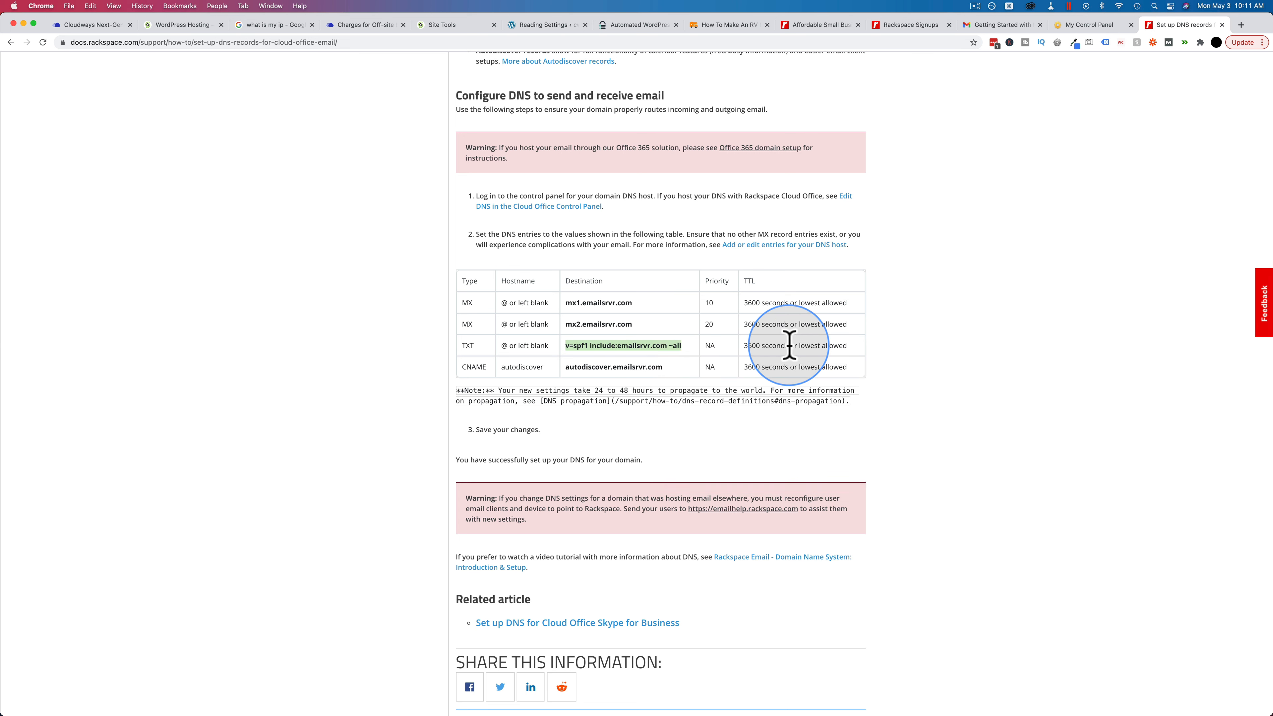
left_click(441, 26)
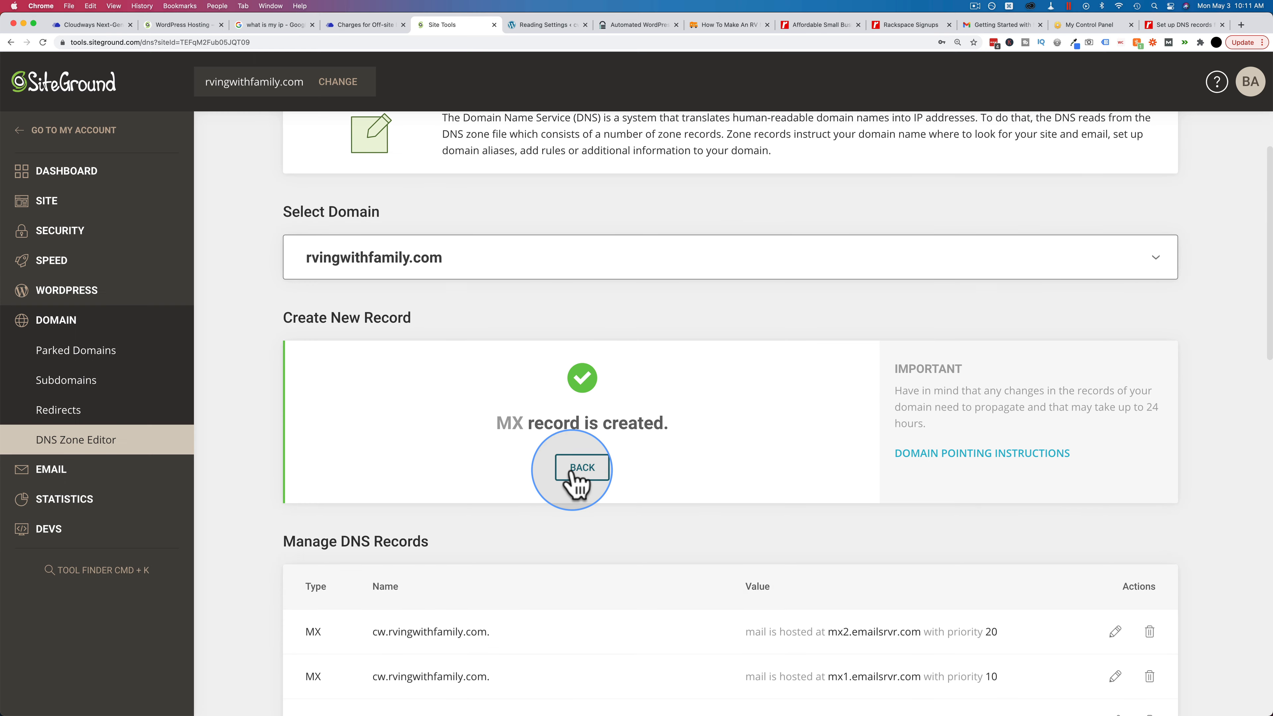
Step: Create a cw TXT record with 1 min TTL holding v=spf1 include:emailsrvr.com ~all
left_click(646, 363)
left_click(379, 439)
type("cw")
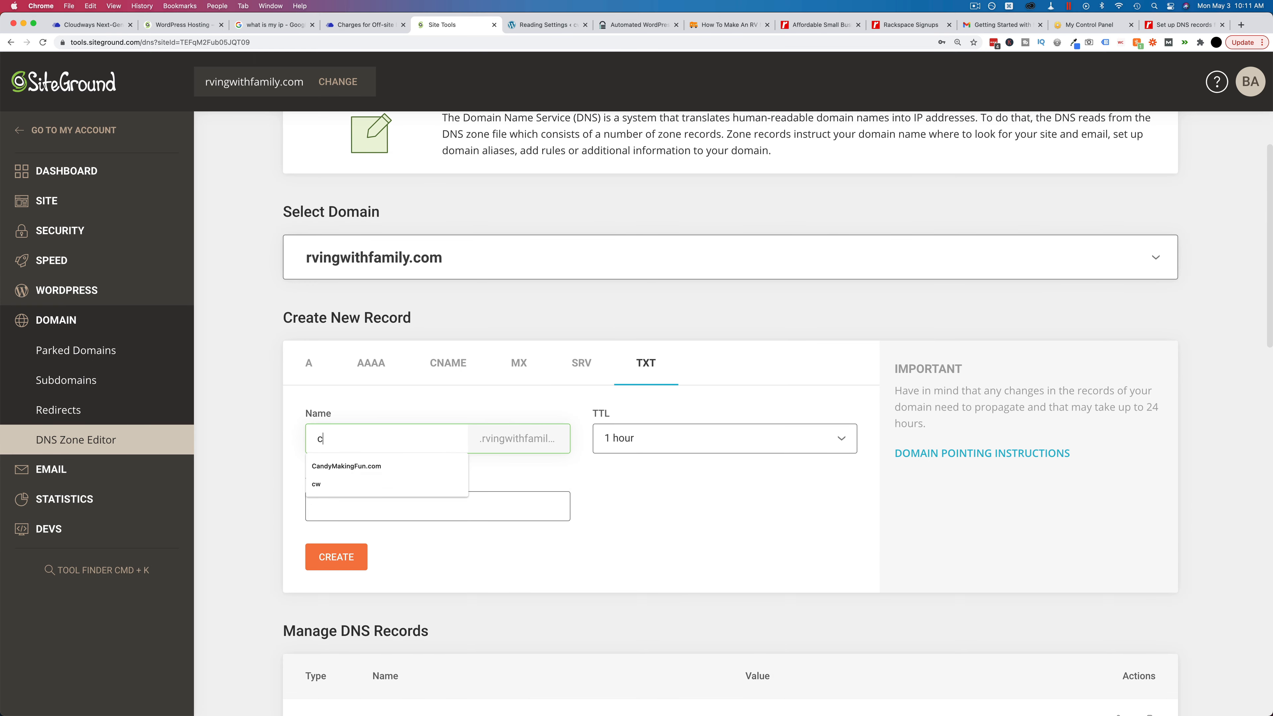
left_click(646, 464)
scroll(648, 469, "up", 2)
left_click(624, 469)
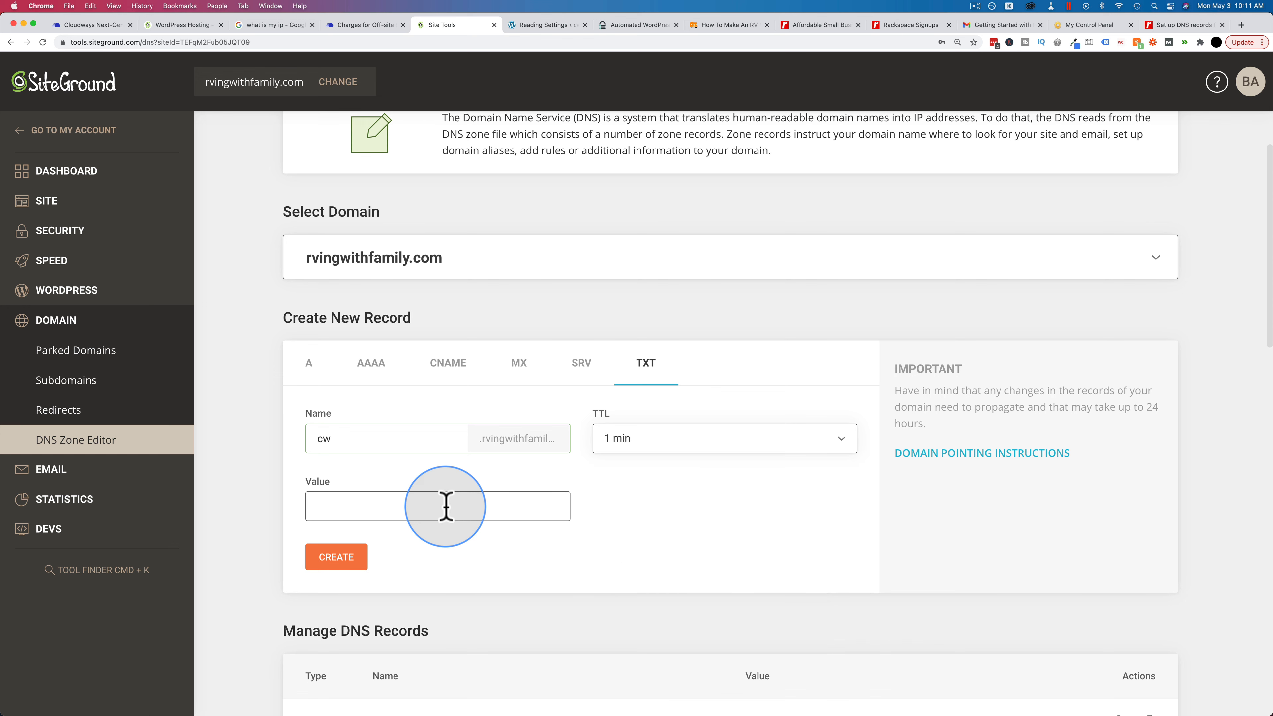
key("super+v")
left_click(335, 561)
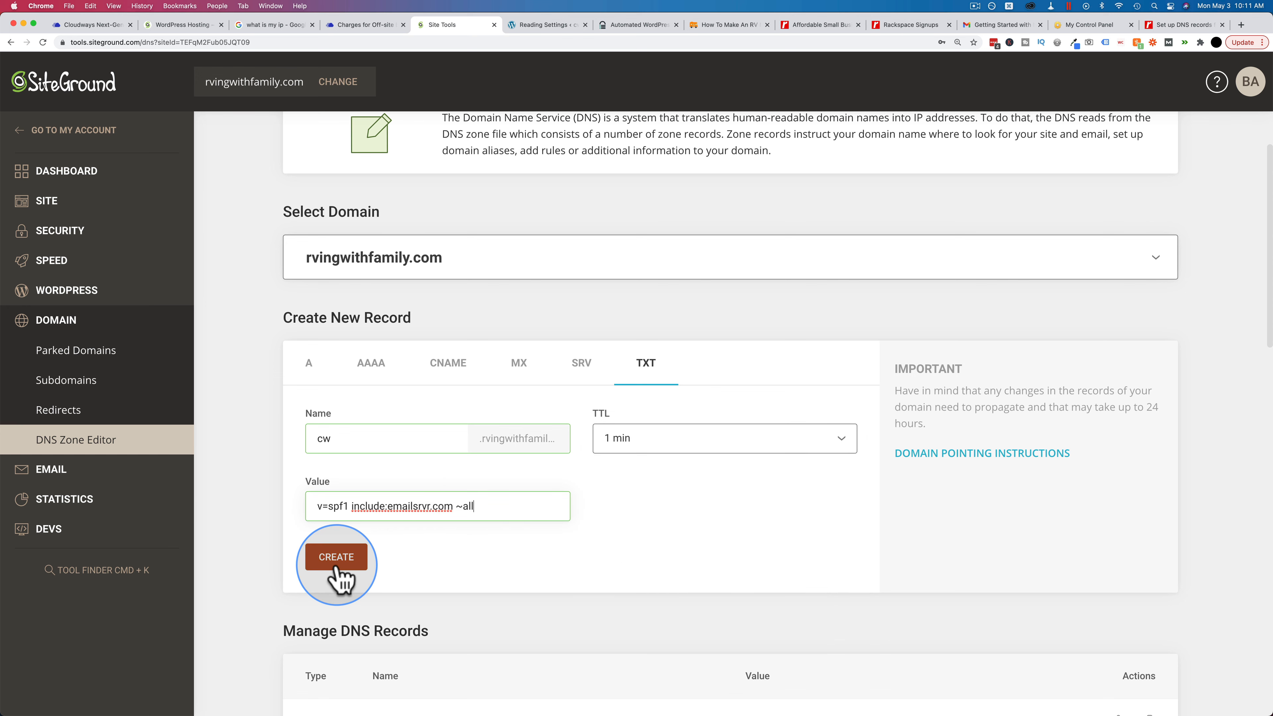
Step: Copy the autodiscover.emailsrvr.com CNAME target from the Rackspace guide
left_click(1182, 25)
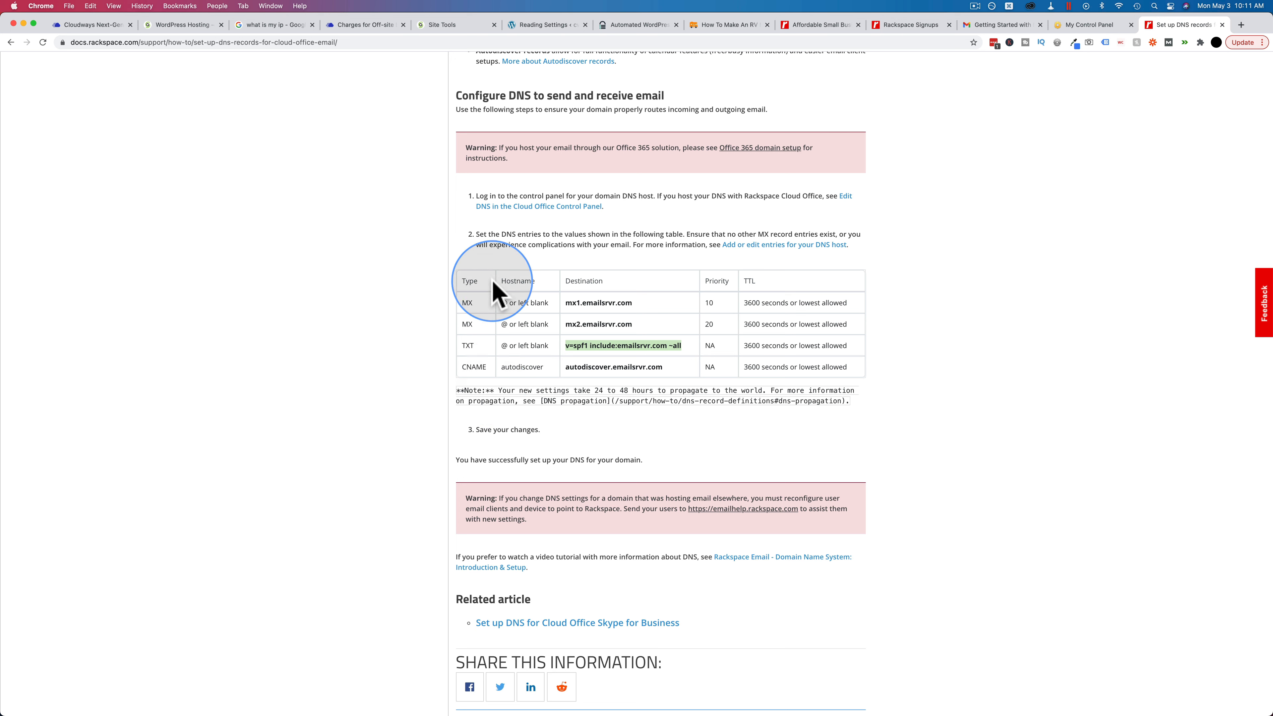
left_click_drag(565, 368, 674, 376)
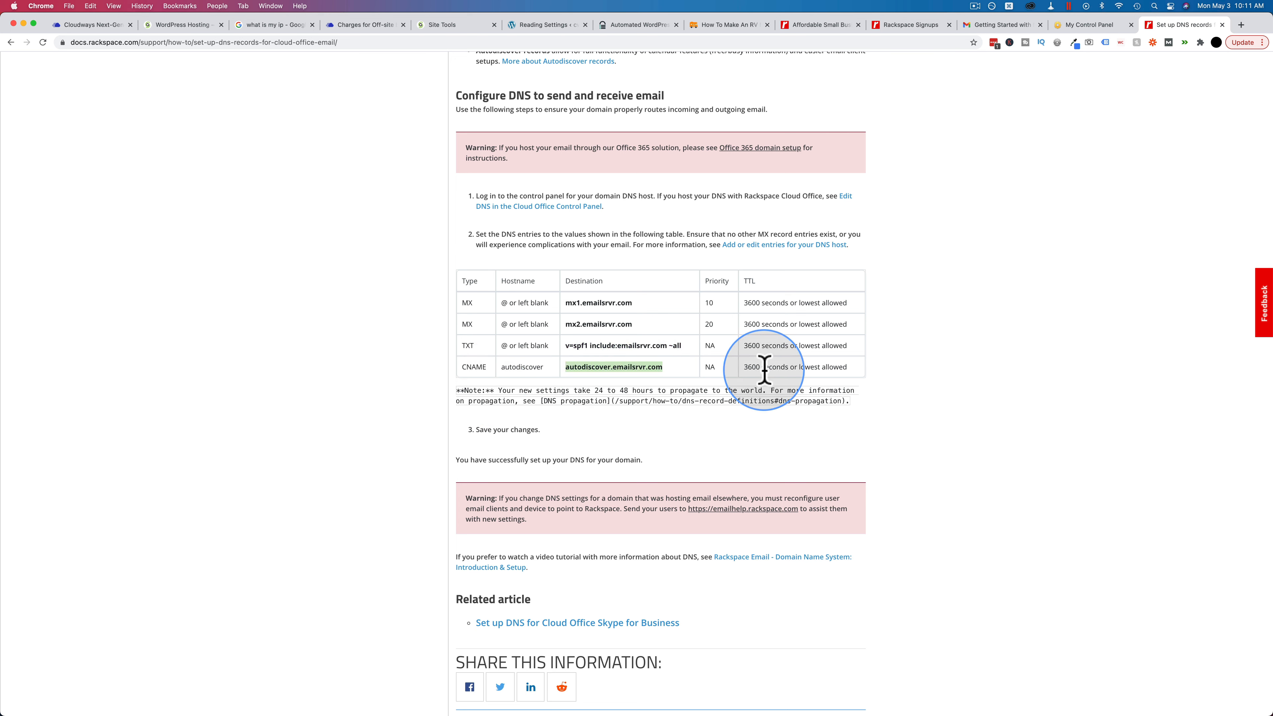
left_click(441, 25)
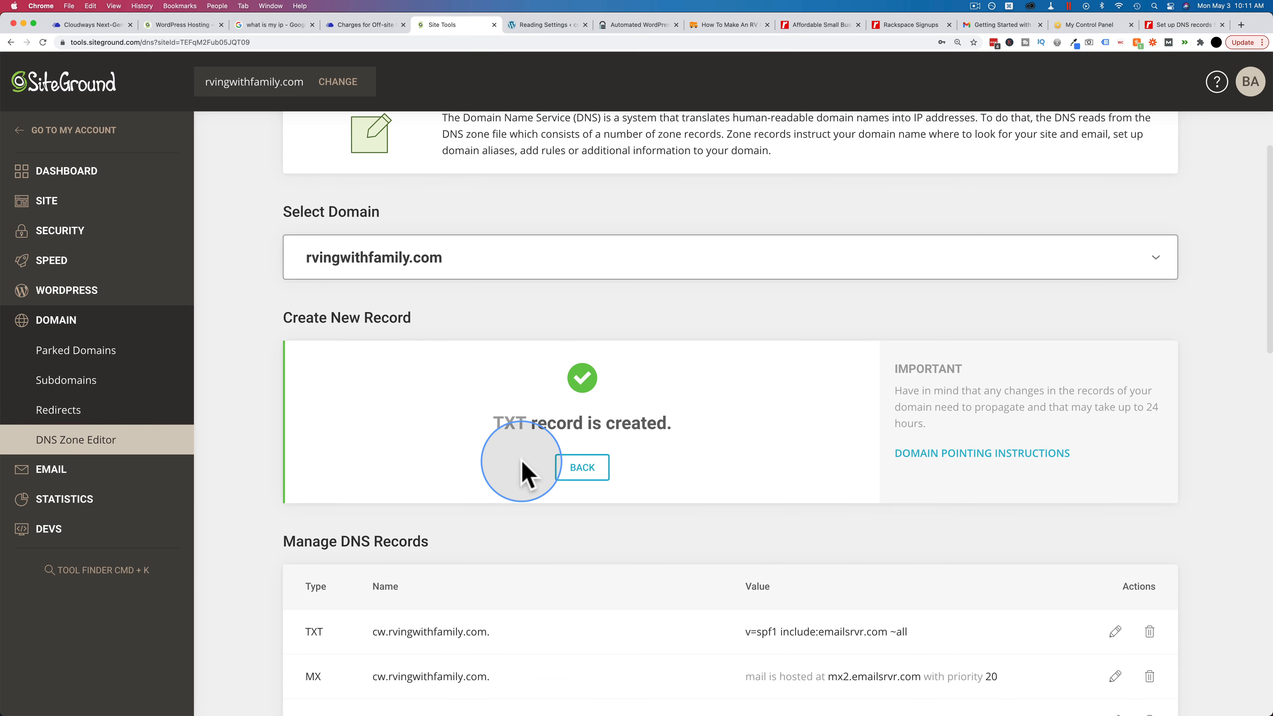
left_click(574, 466)
Step: Create a cw CNAME record resolving to autodiscover.emailsrvr.com with a 1 min TTL
left_click(444, 370)
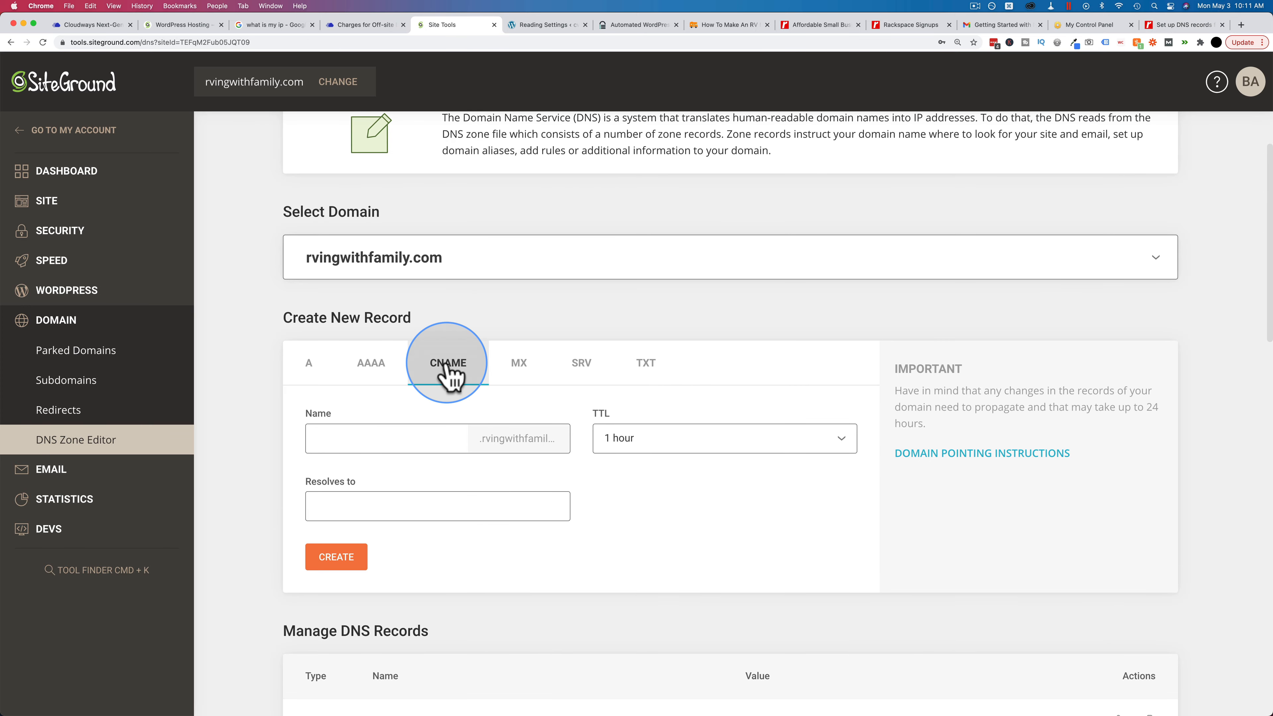
left_click(360, 444)
type("cw")
left_click(622, 436)
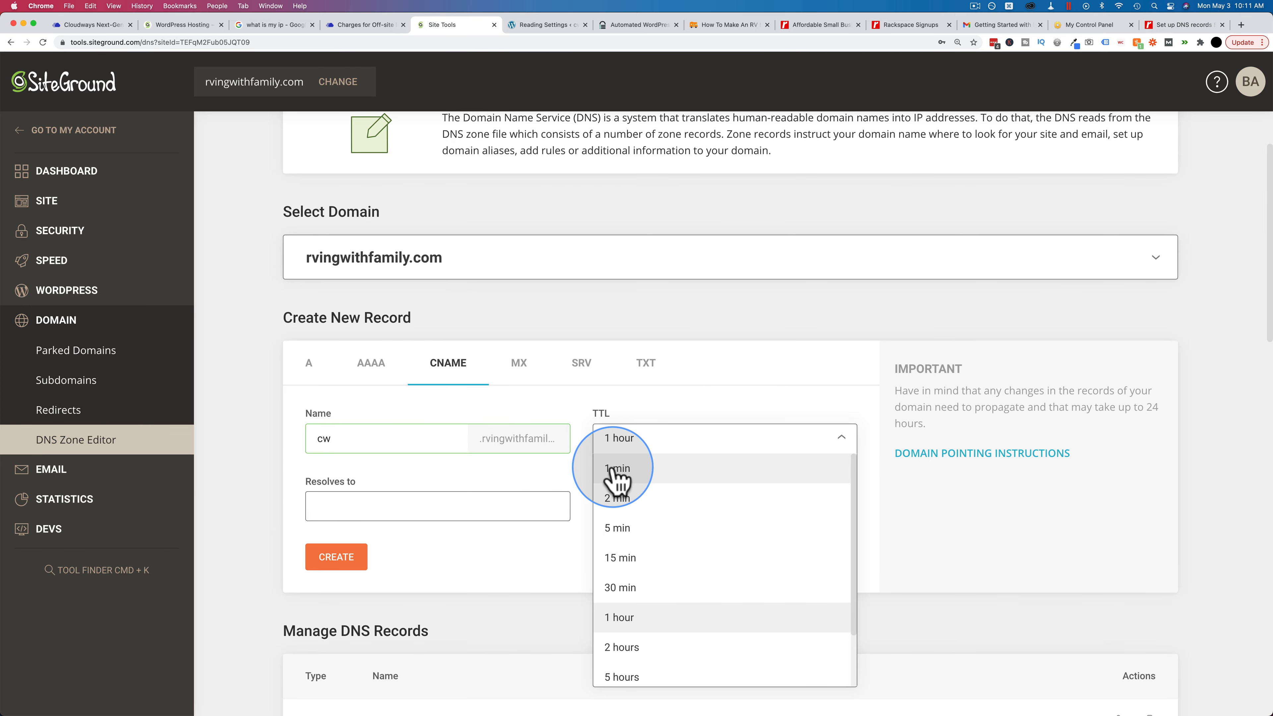
left_click(732, 476)
left_click(480, 503)
key("super+v")
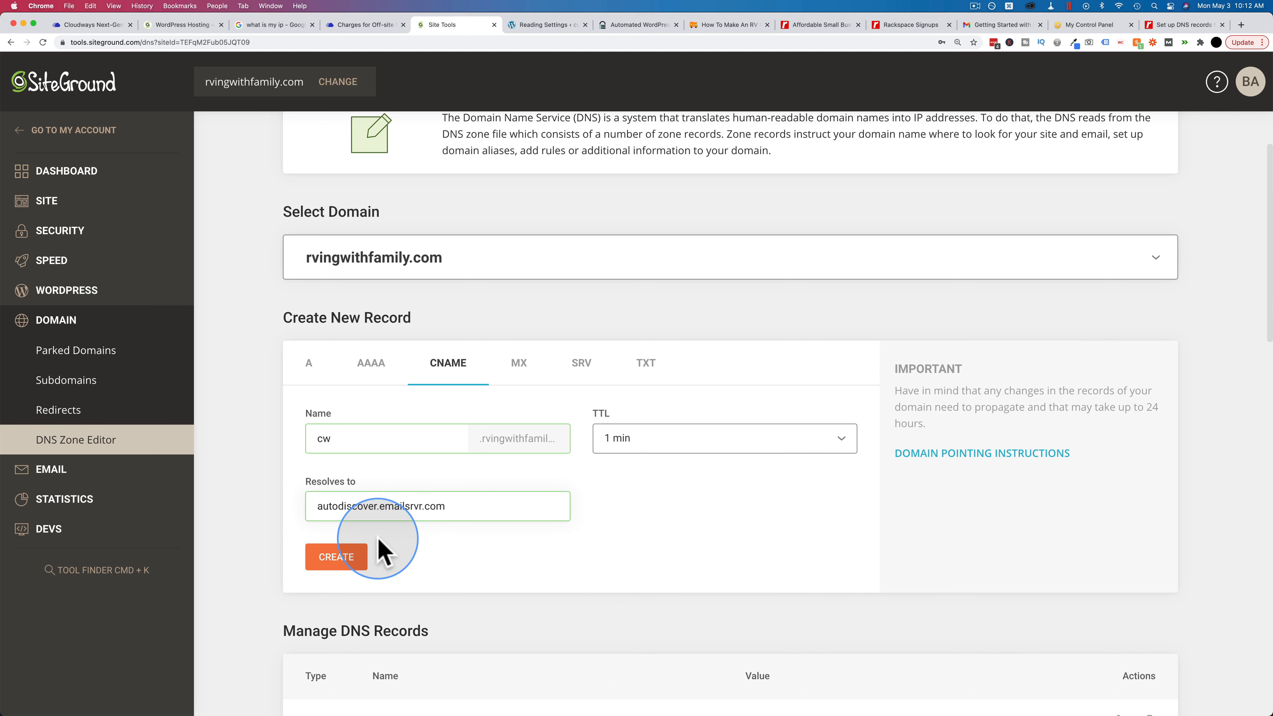
left_click(351, 564)
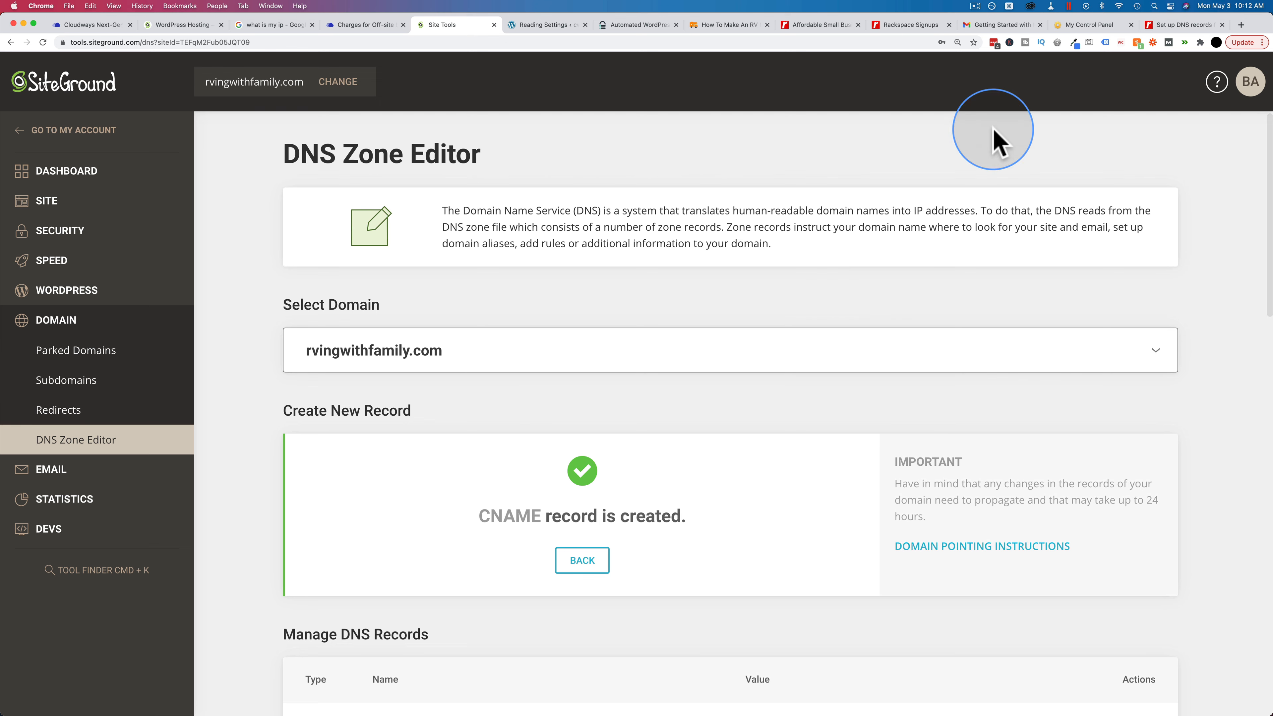
left_click(1178, 25)
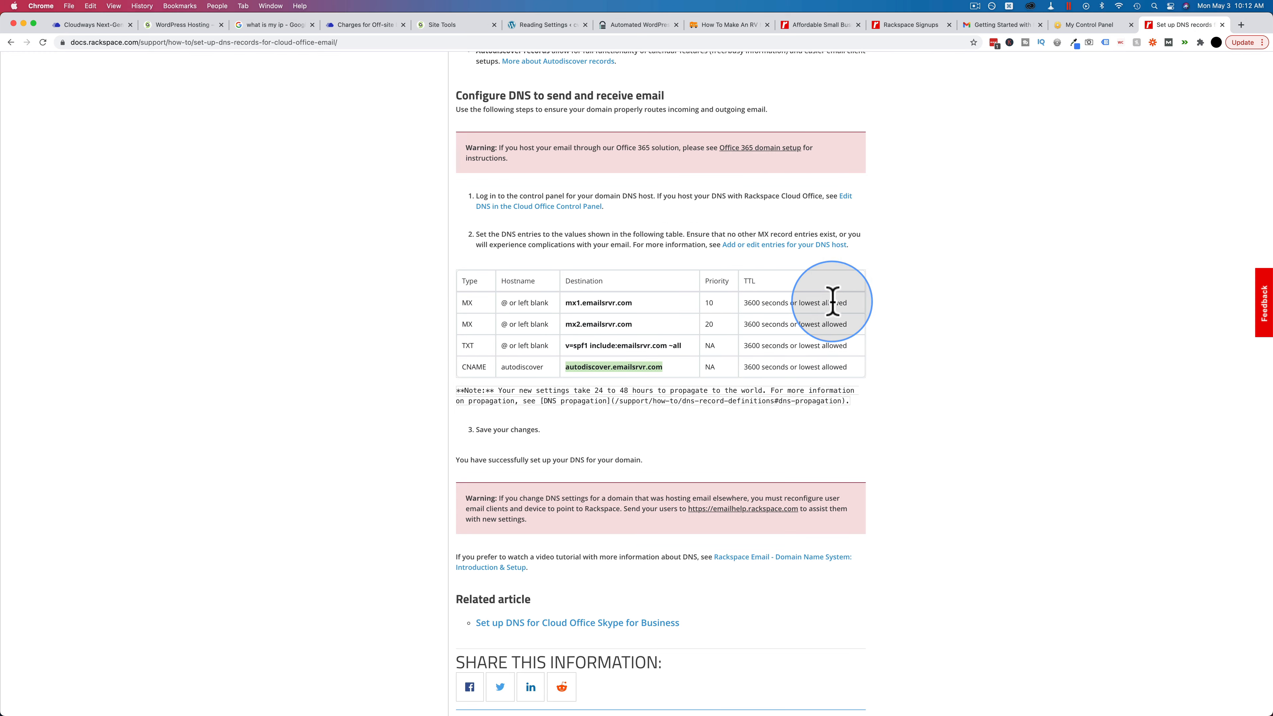
Step: Open the Rackspace Email add-on in Cloudways and enter the new mailbox's address on cw
left_click(1088, 31)
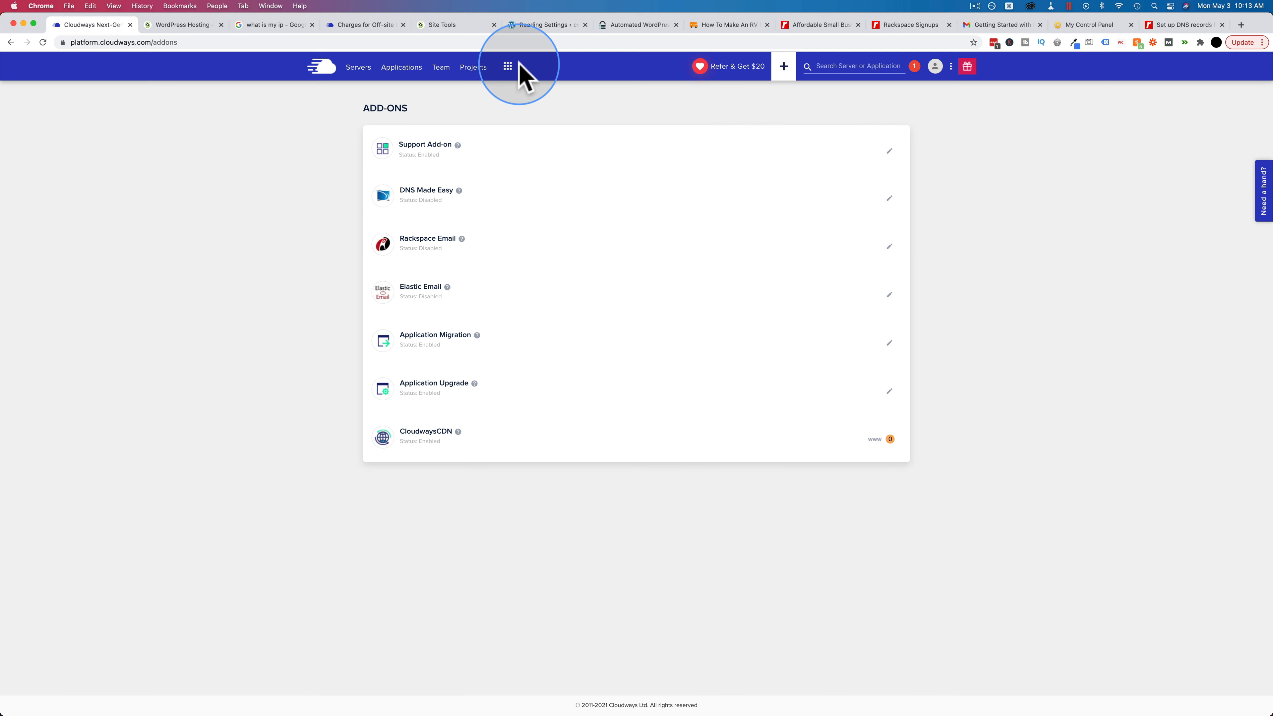
left_click(508, 64)
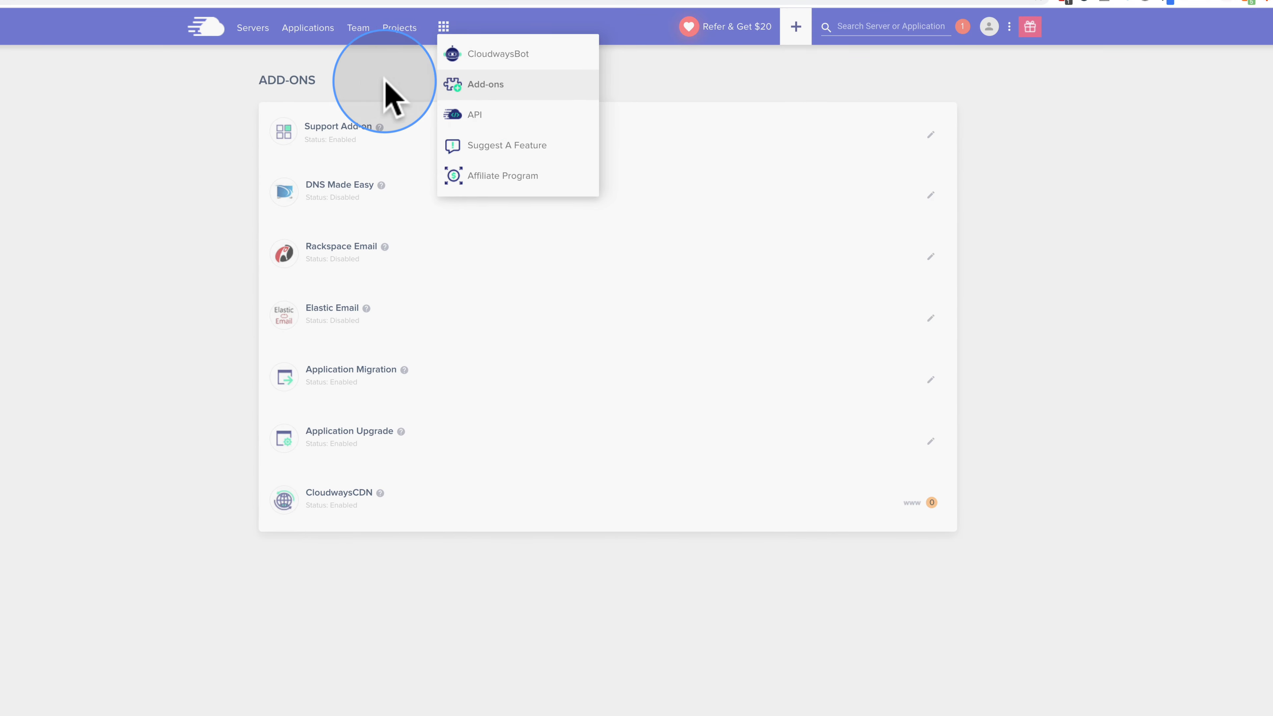
left_click(383, 90)
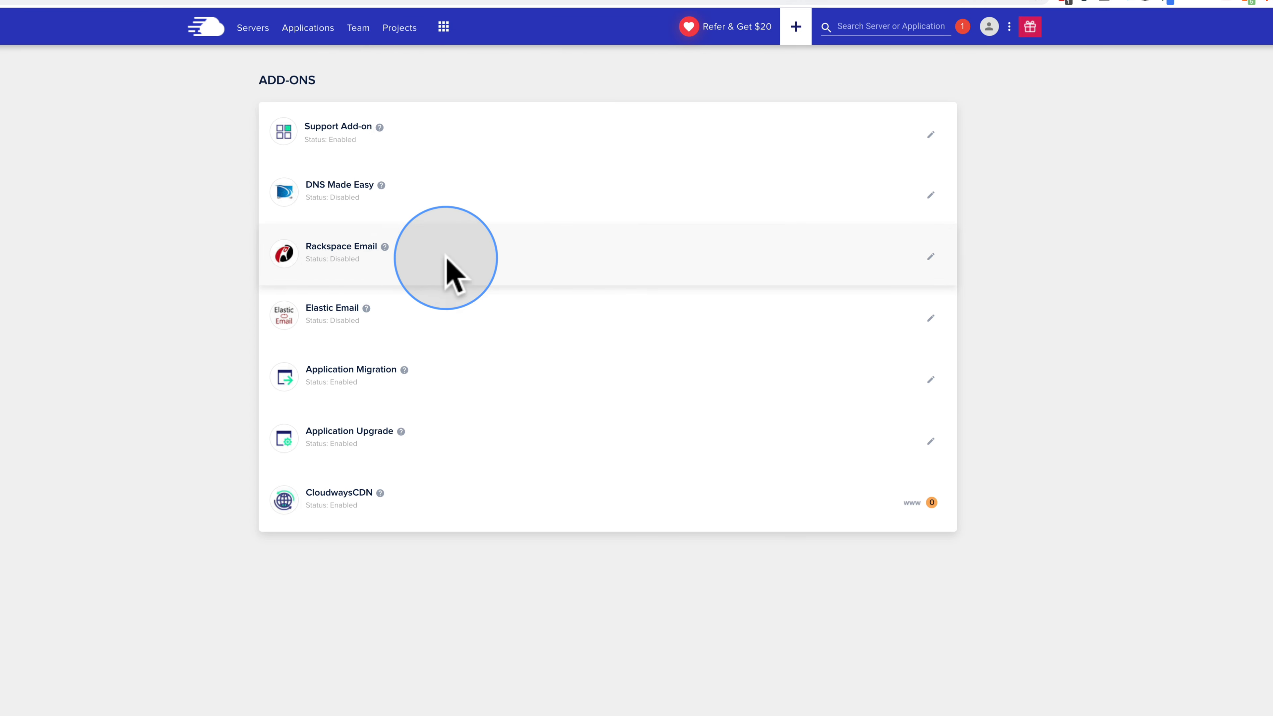
left_click(930, 256)
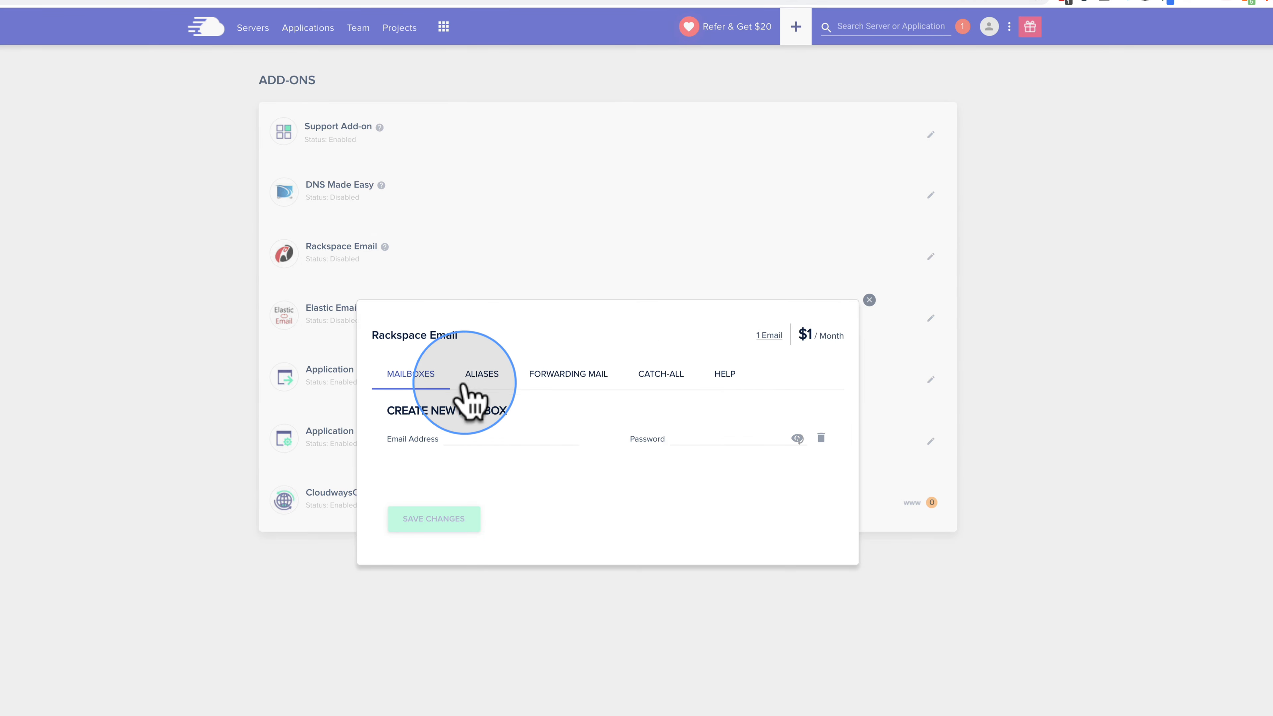
left_click(496, 437)
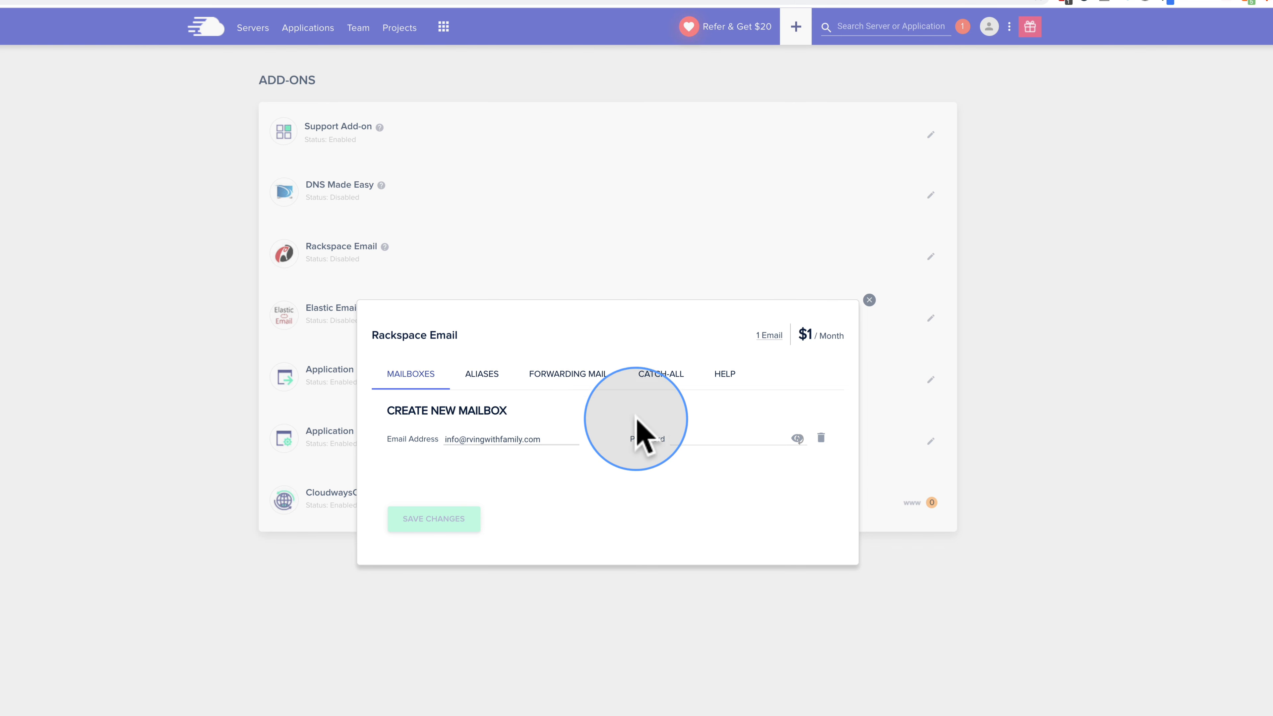
type("cw")
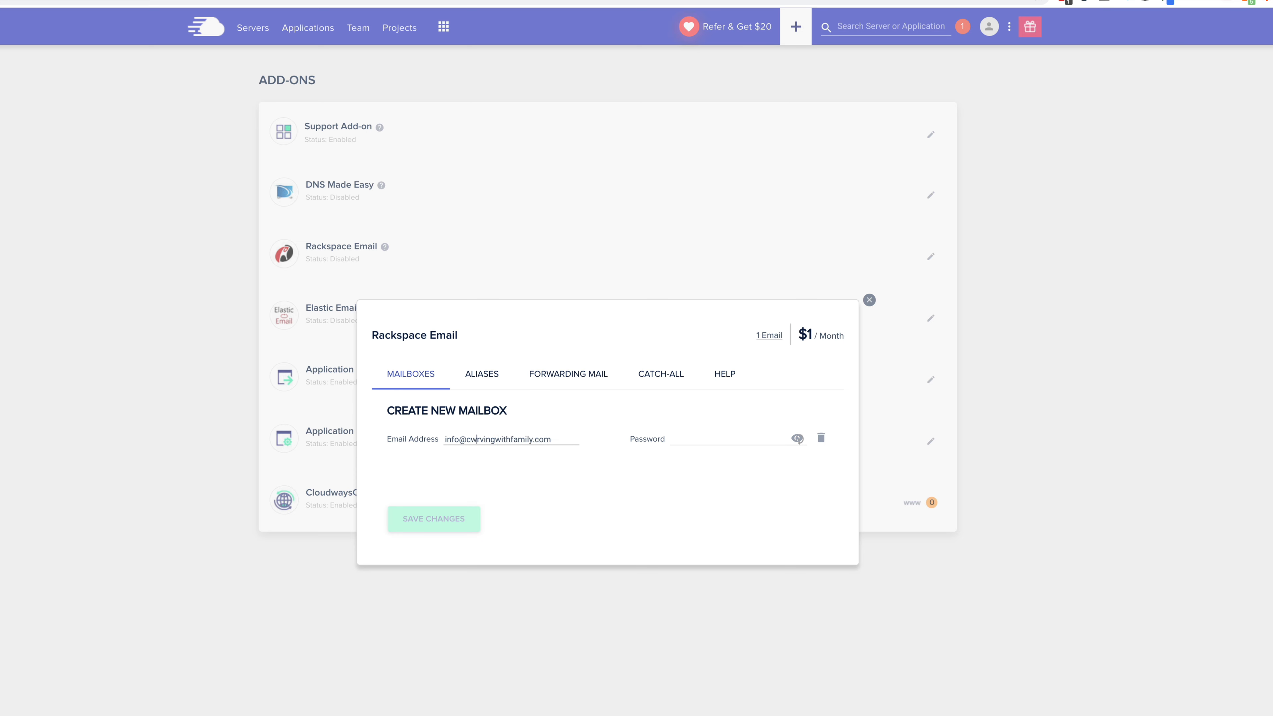
type(".")
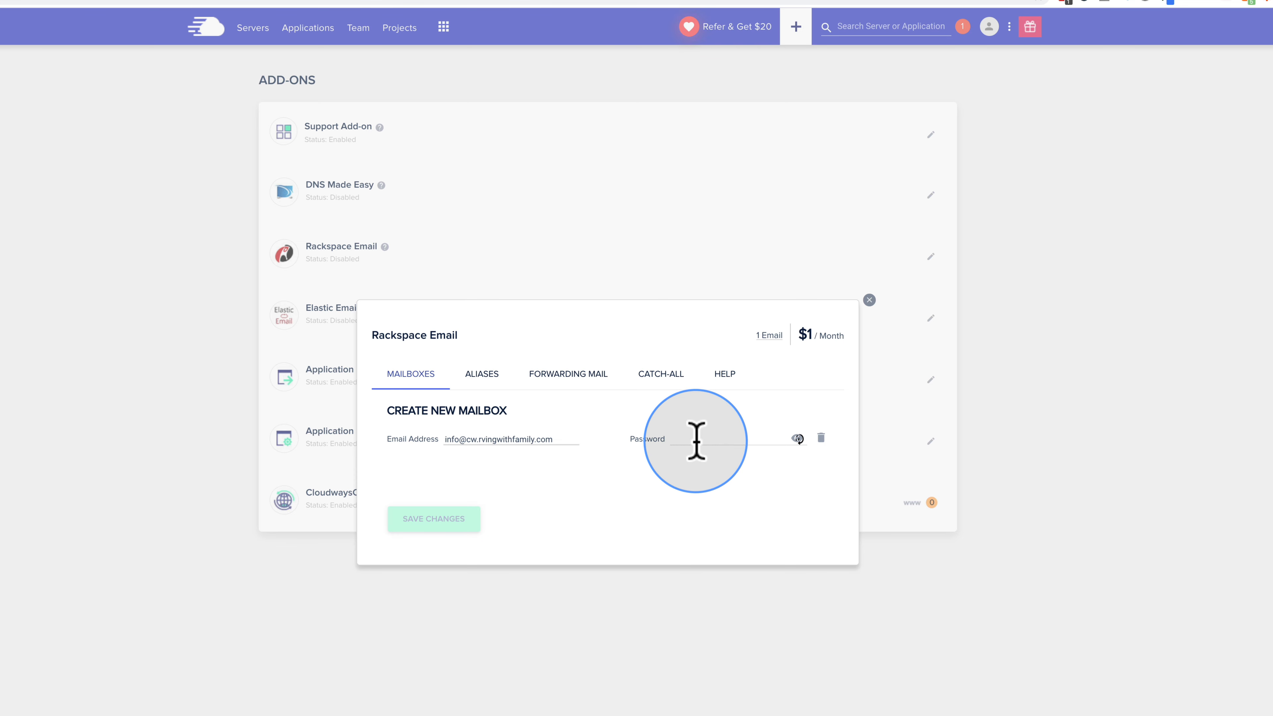
Step: Give the mailbox a LastPass-generated password and save the Rackspace Email add-on
left_click(696, 441)
left_click(1066, 4)
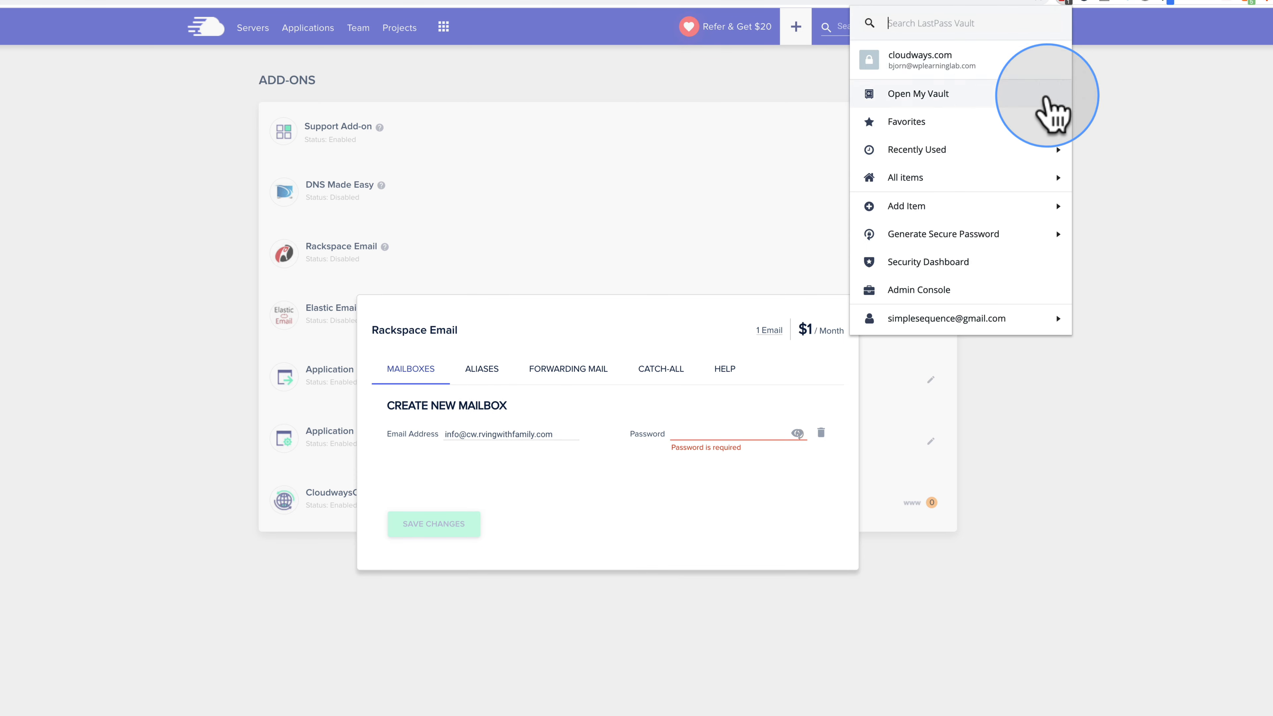
left_click(957, 236)
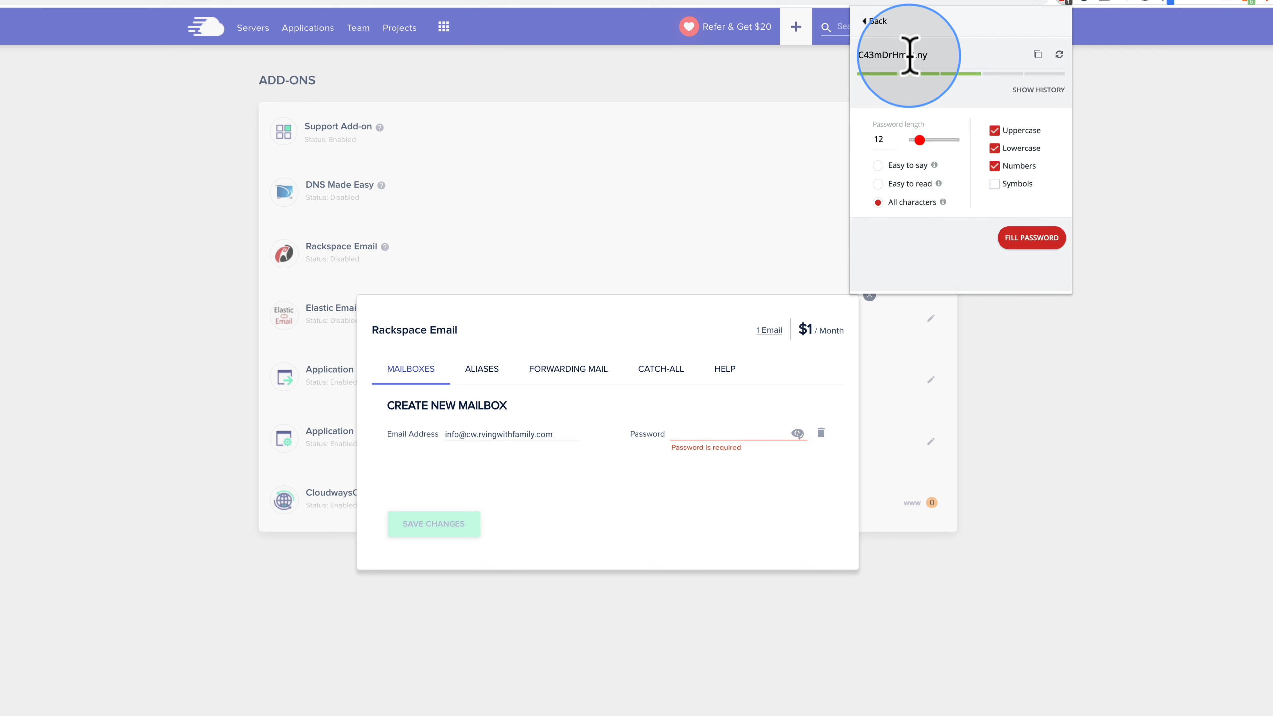
left_click(709, 438)
key("super+v")
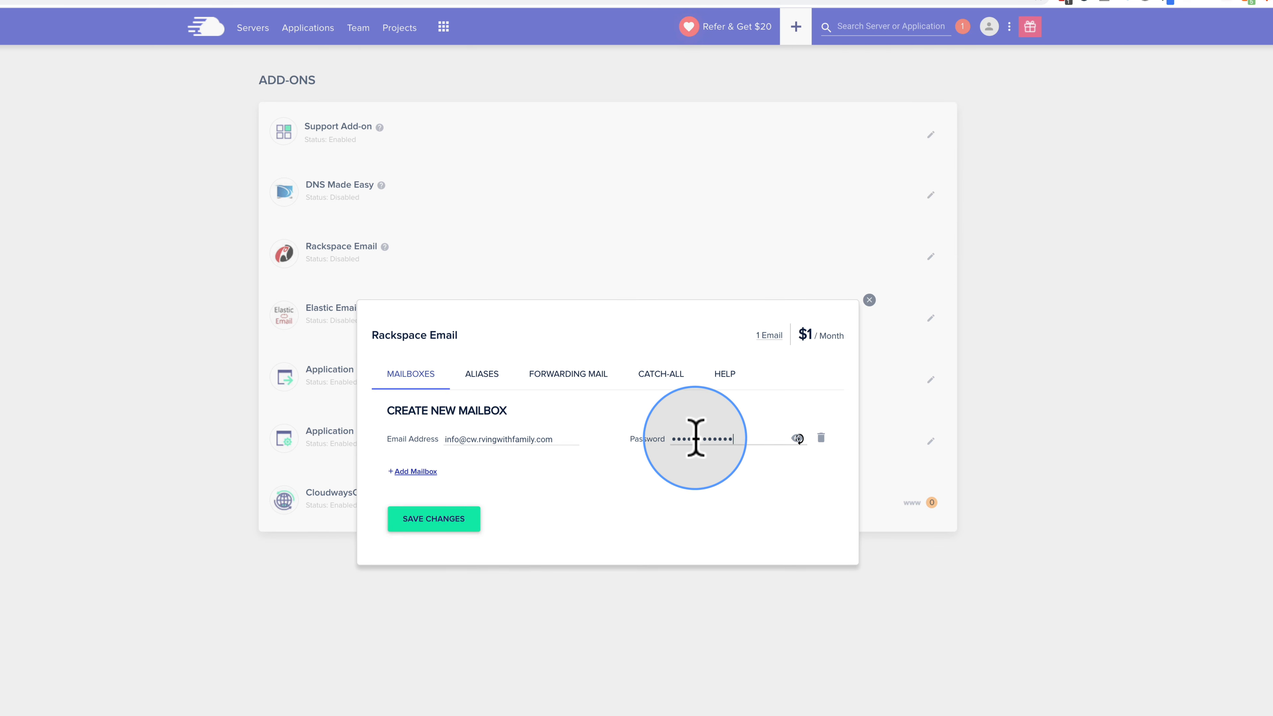
left_click(424, 521)
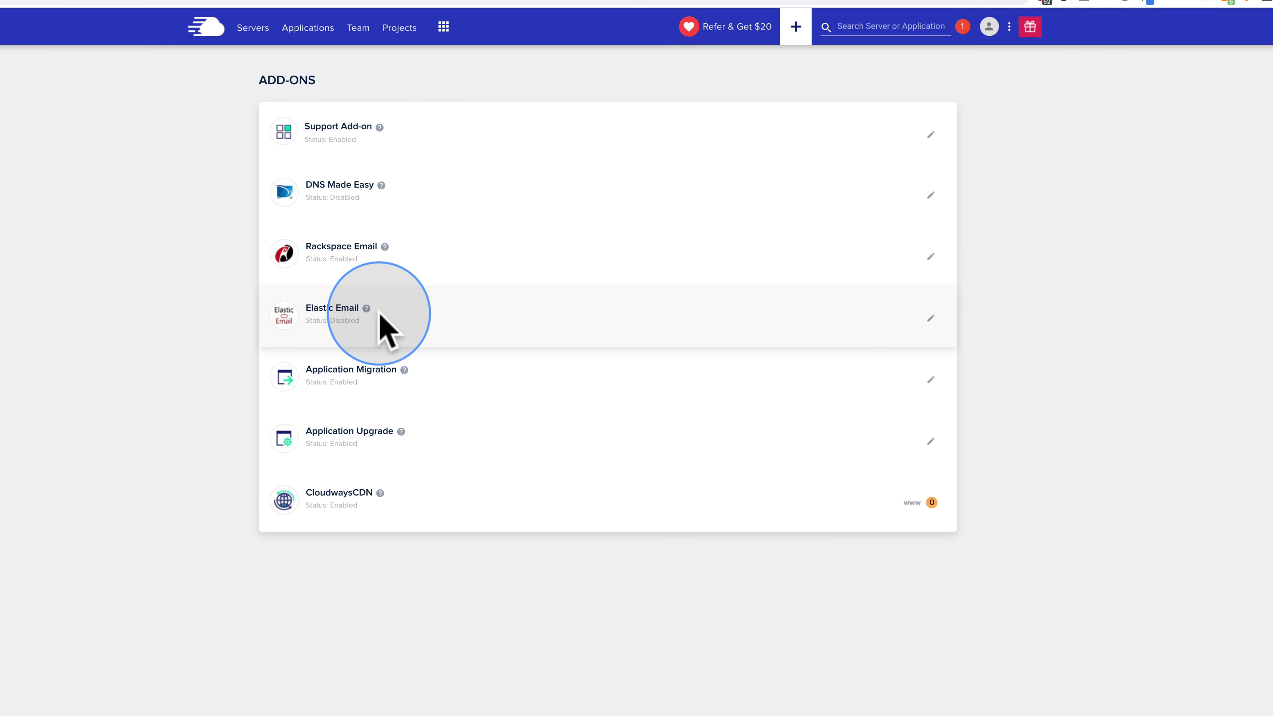
left_click(930, 257)
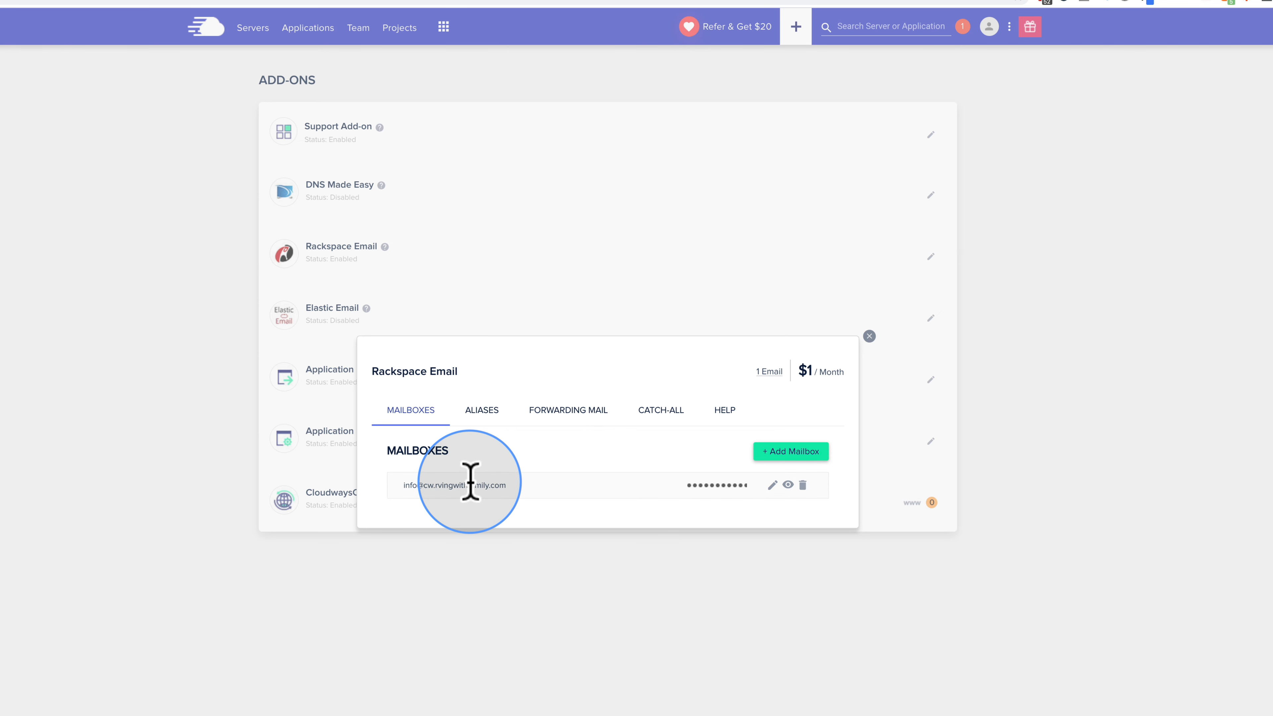
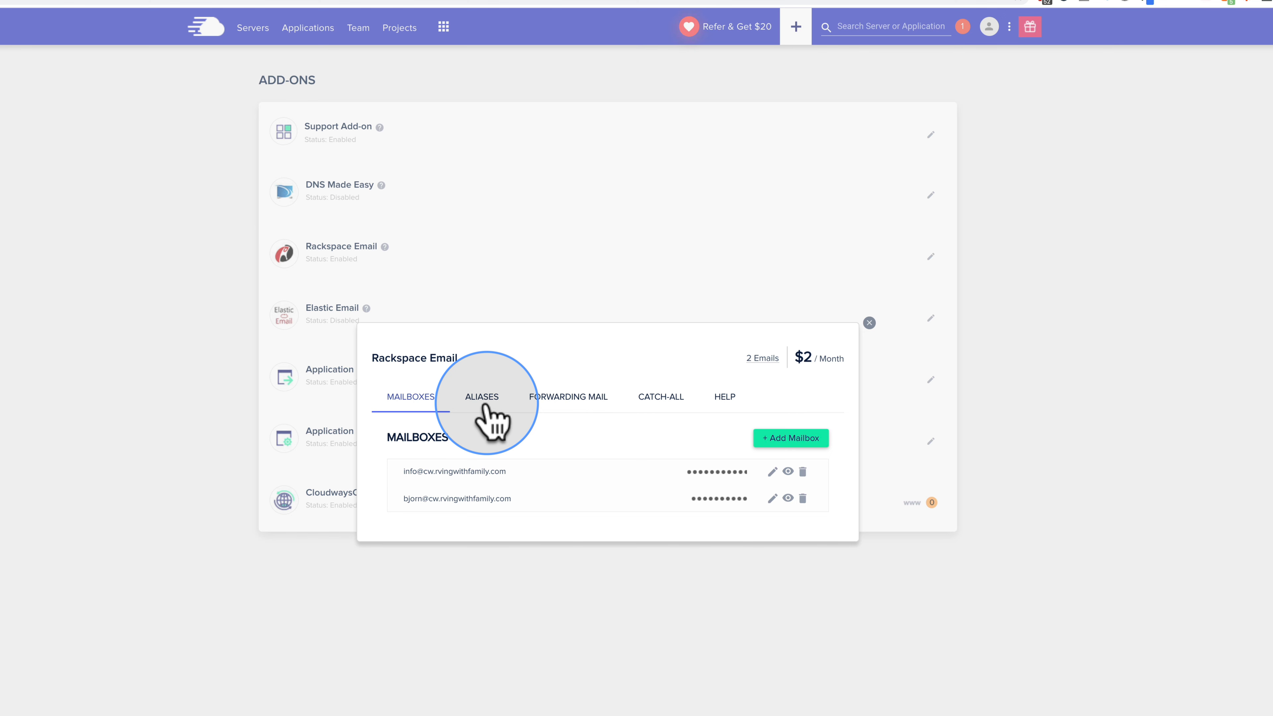
Step: Go to the Aliases section to start a new alias for the domain
left_click(483, 404)
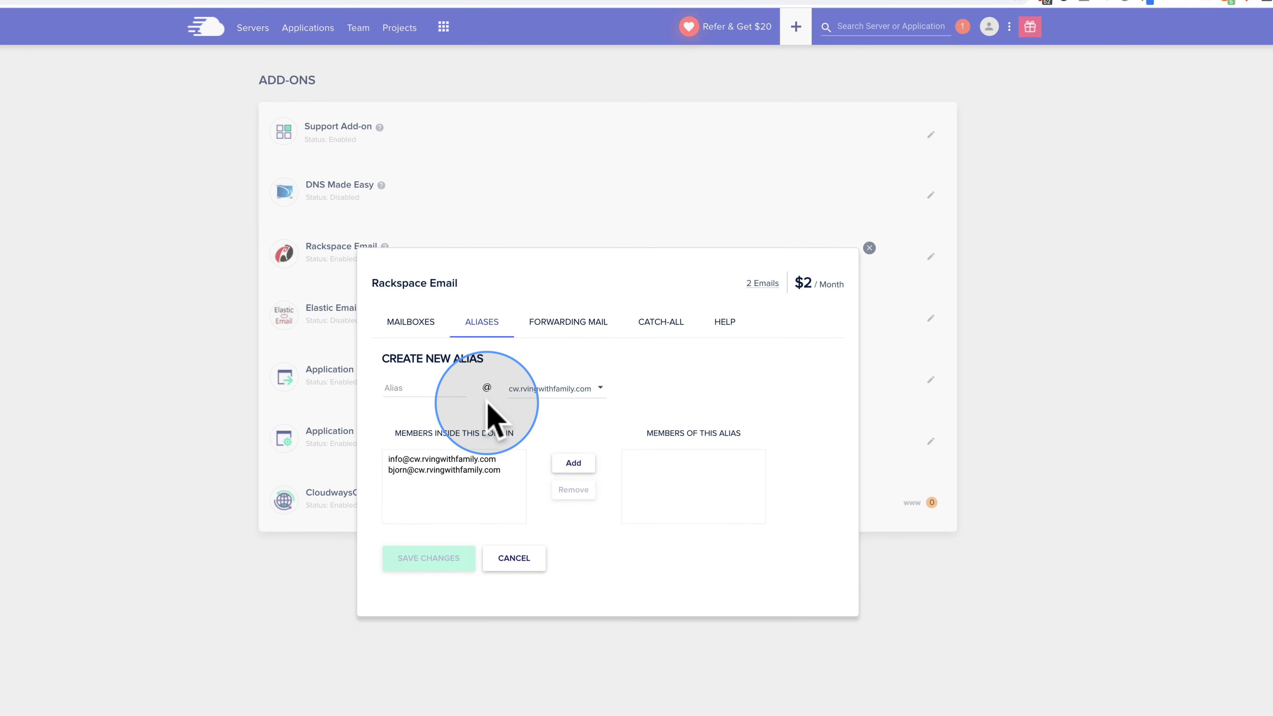
Step: Create a 'sales' alias with the second mailbox as its member and save it
left_click(425, 390)
type("sales")
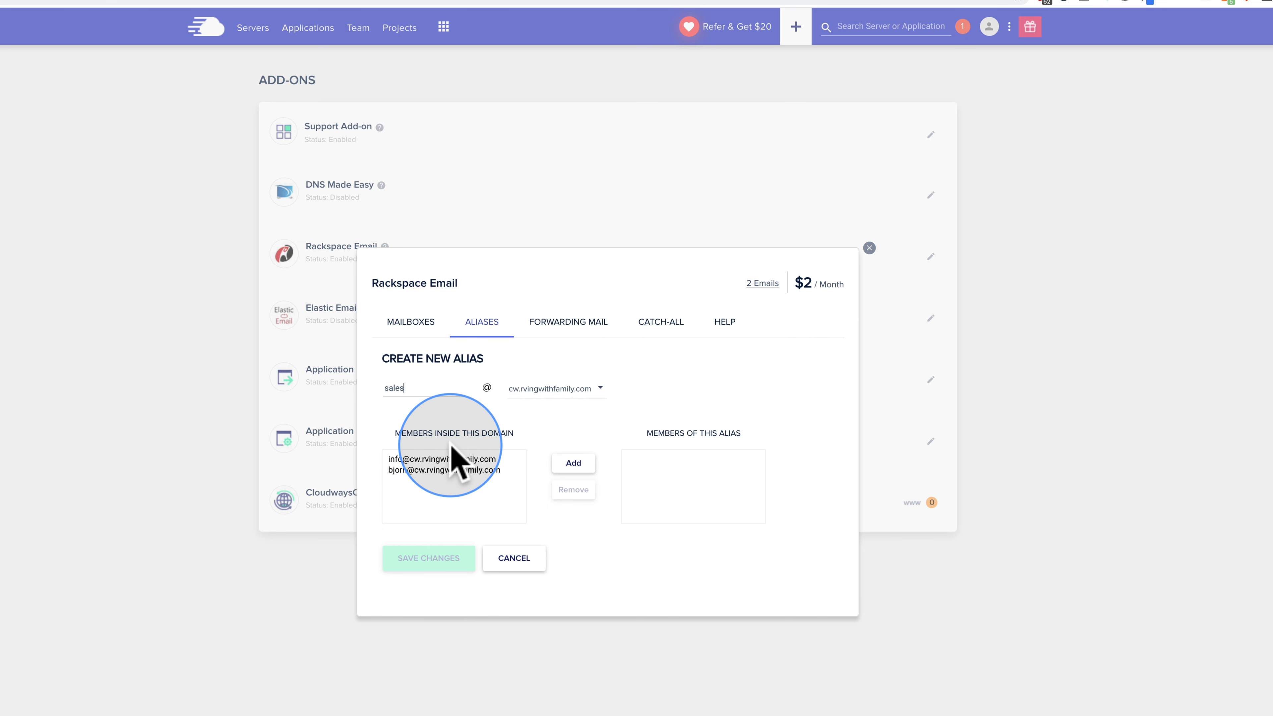
left_click(401, 471)
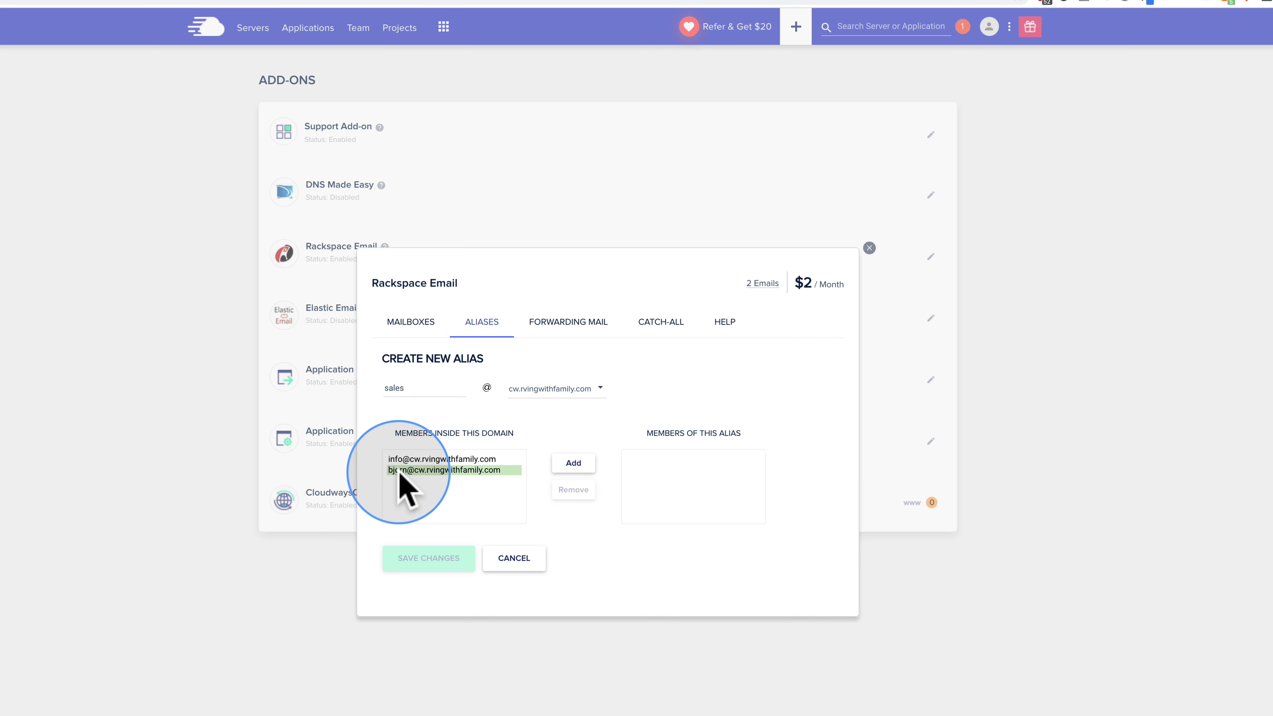
left_click(571, 465)
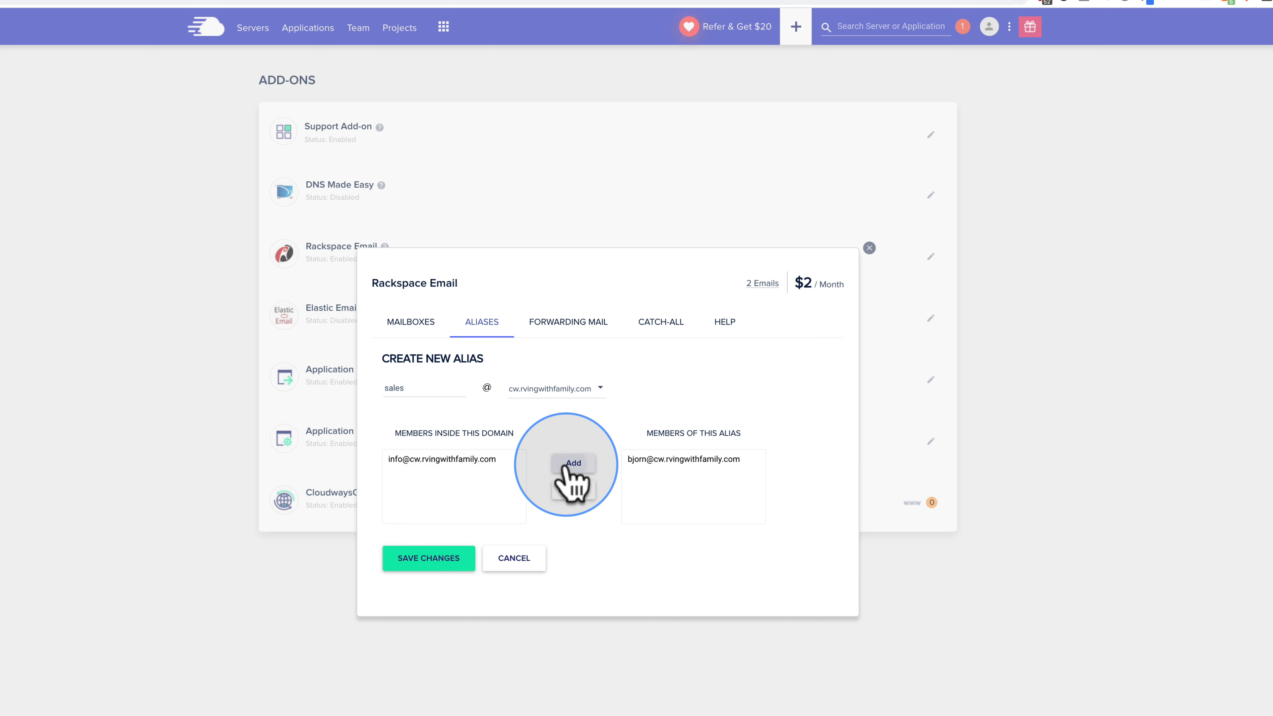
left_click(426, 560)
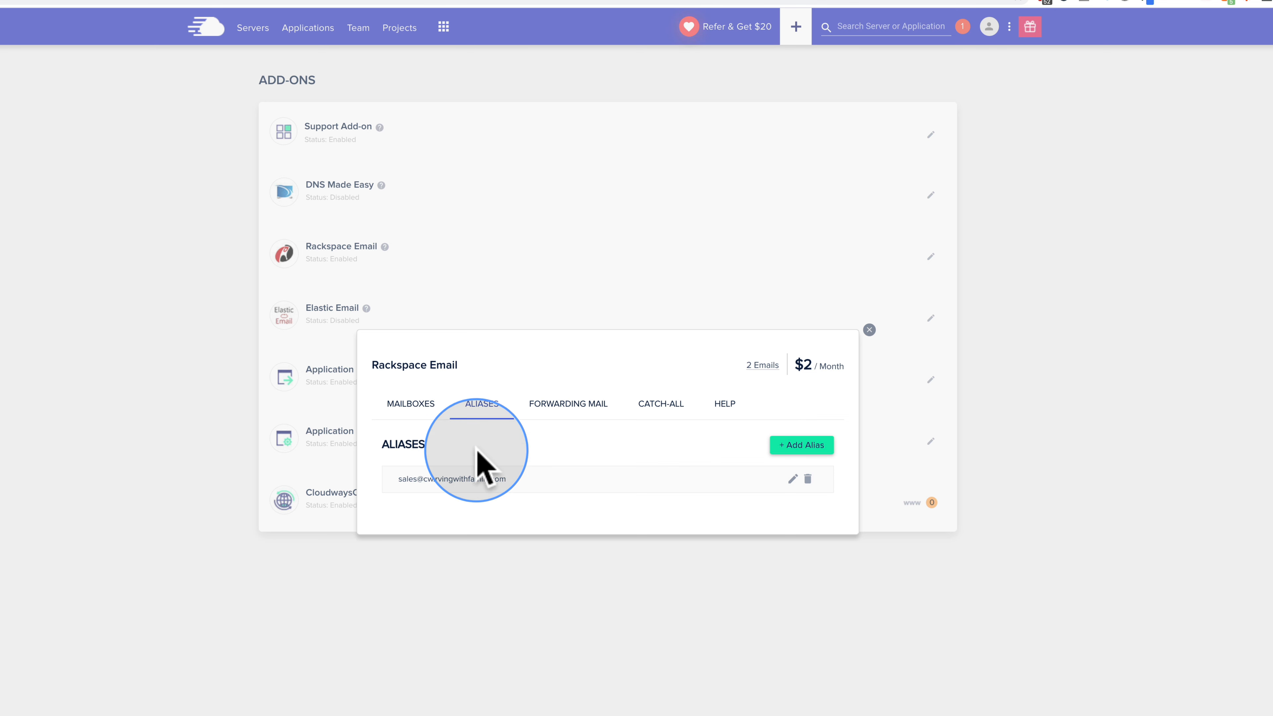
Step: Review the sales alias members without changes, then move on to mail forwarding
left_click(793, 479)
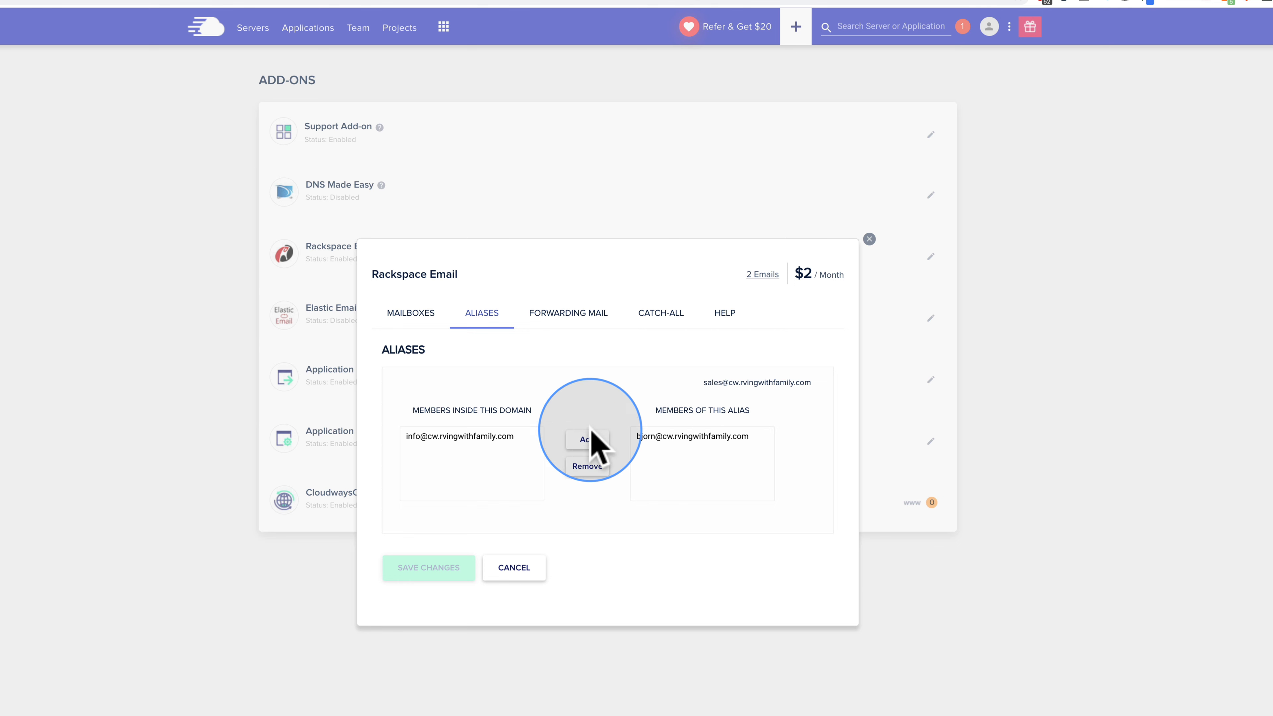
left_click(515, 571)
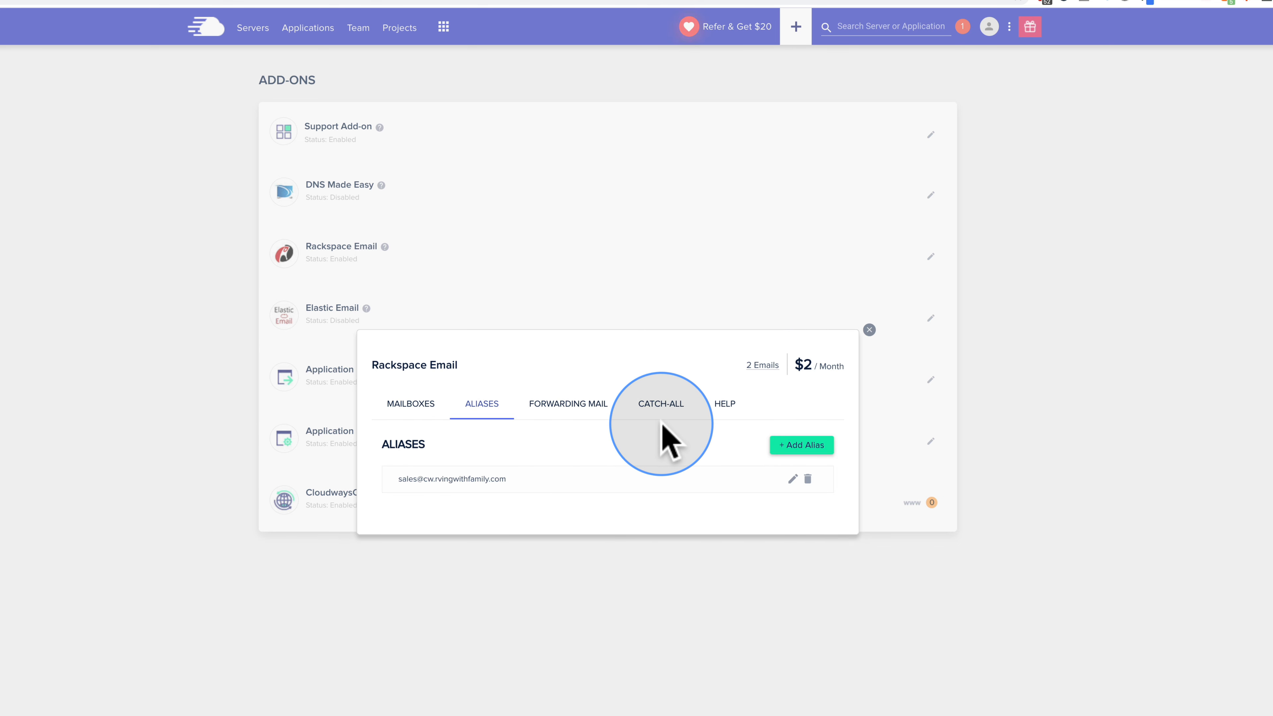
left_click(585, 407)
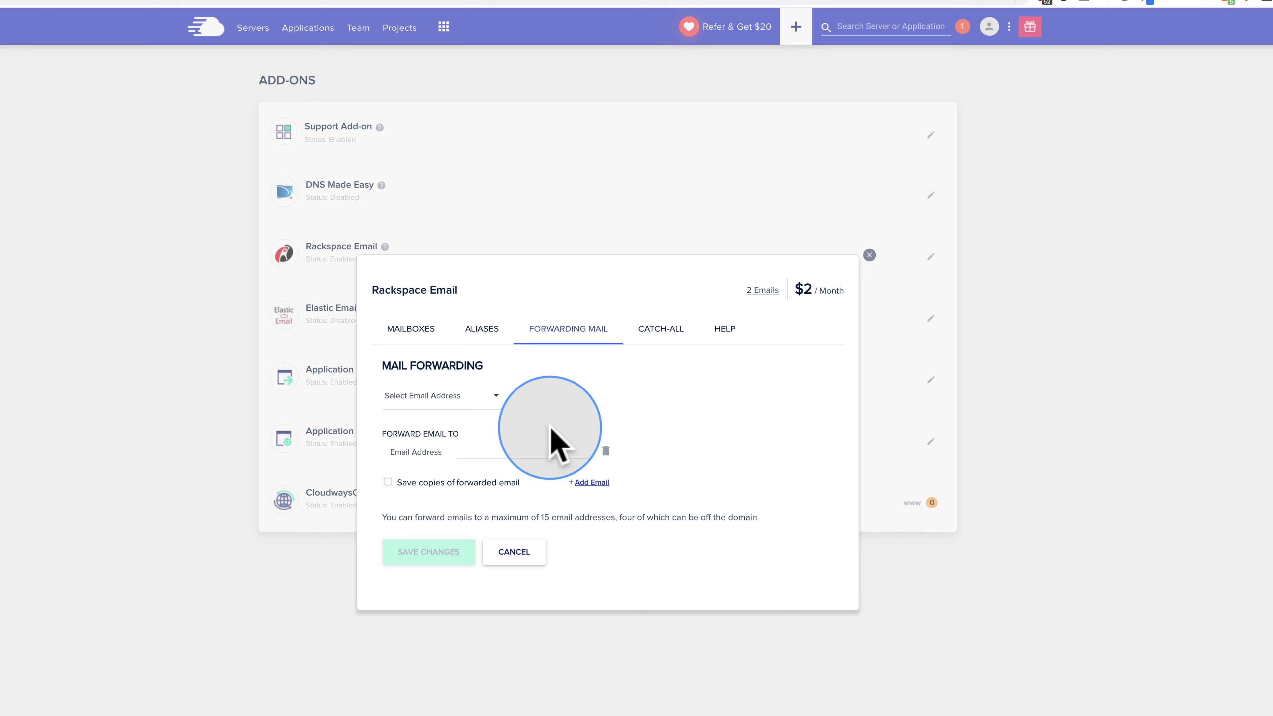
Step: Forward info mail to the second mailbox's address, keeping copies of forwarded messages
left_click(489, 397)
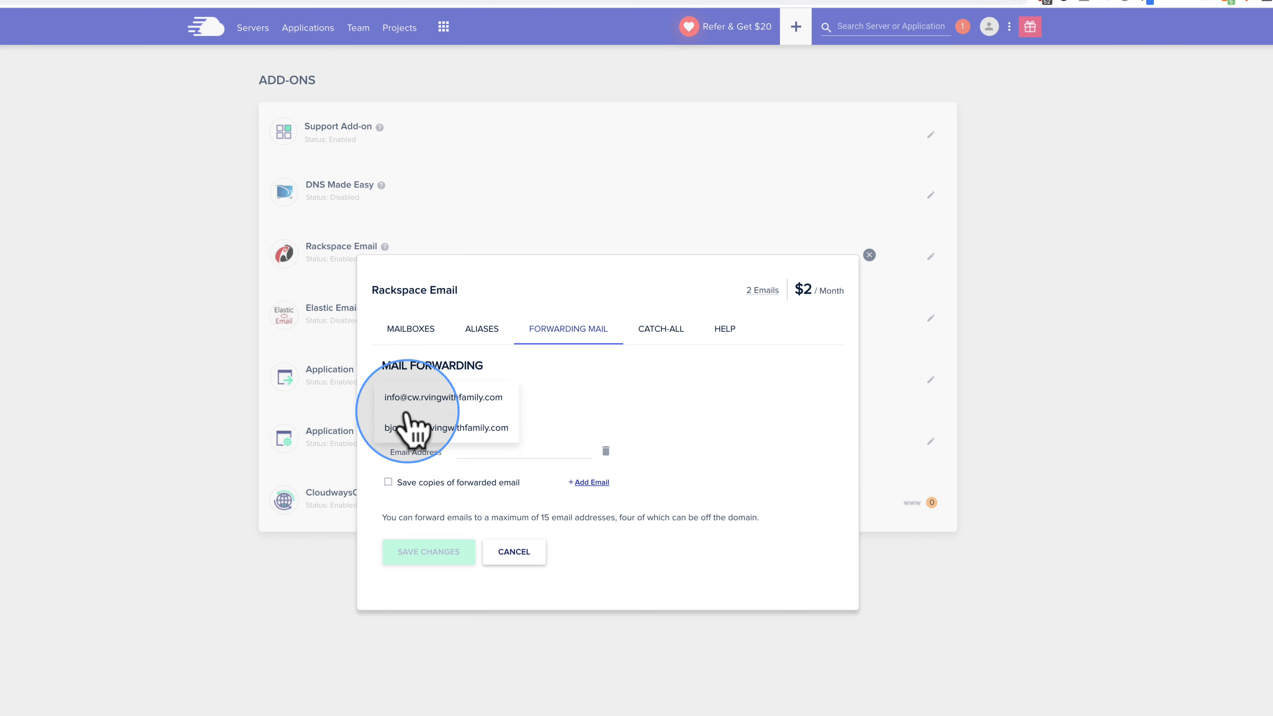
left_click(394, 399)
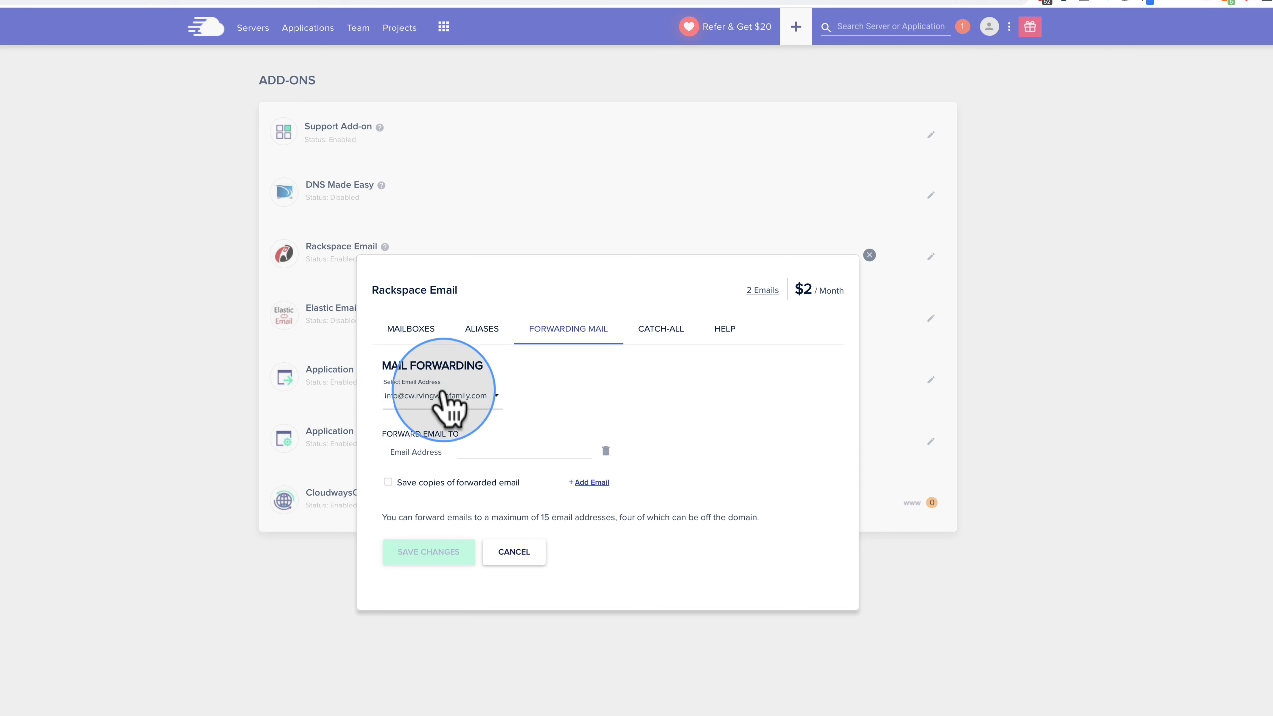
left_click(471, 450)
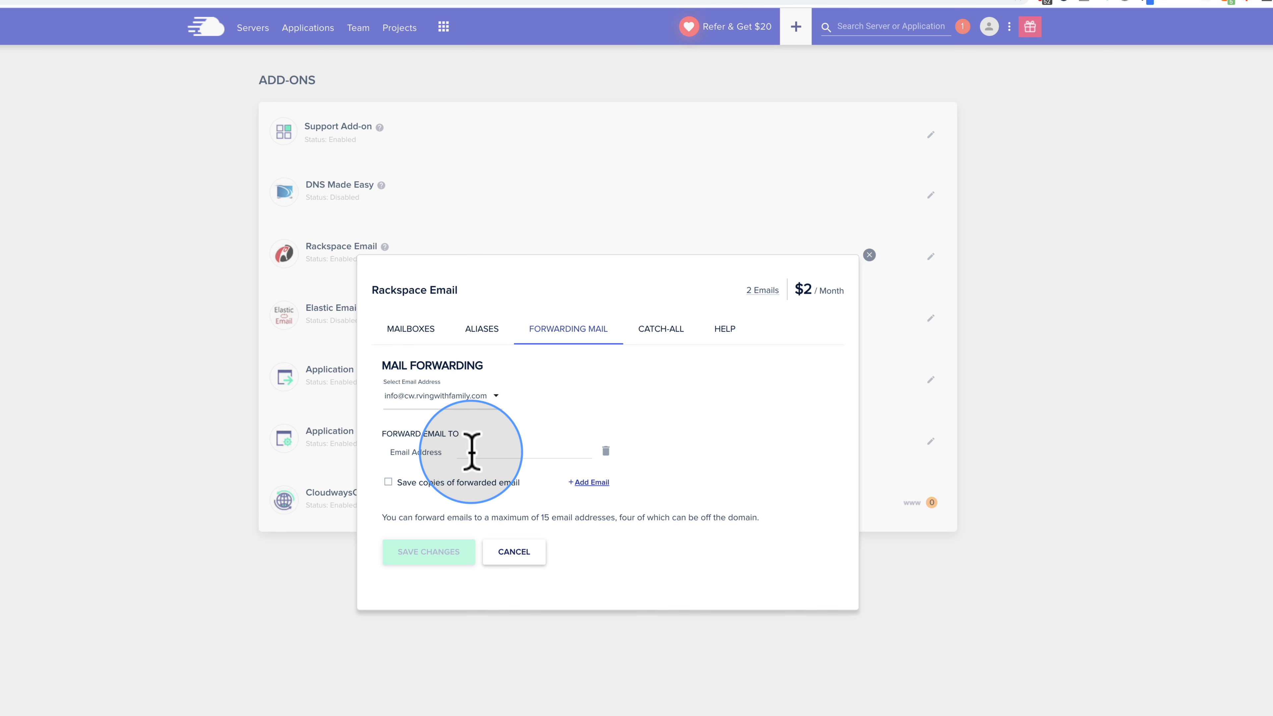
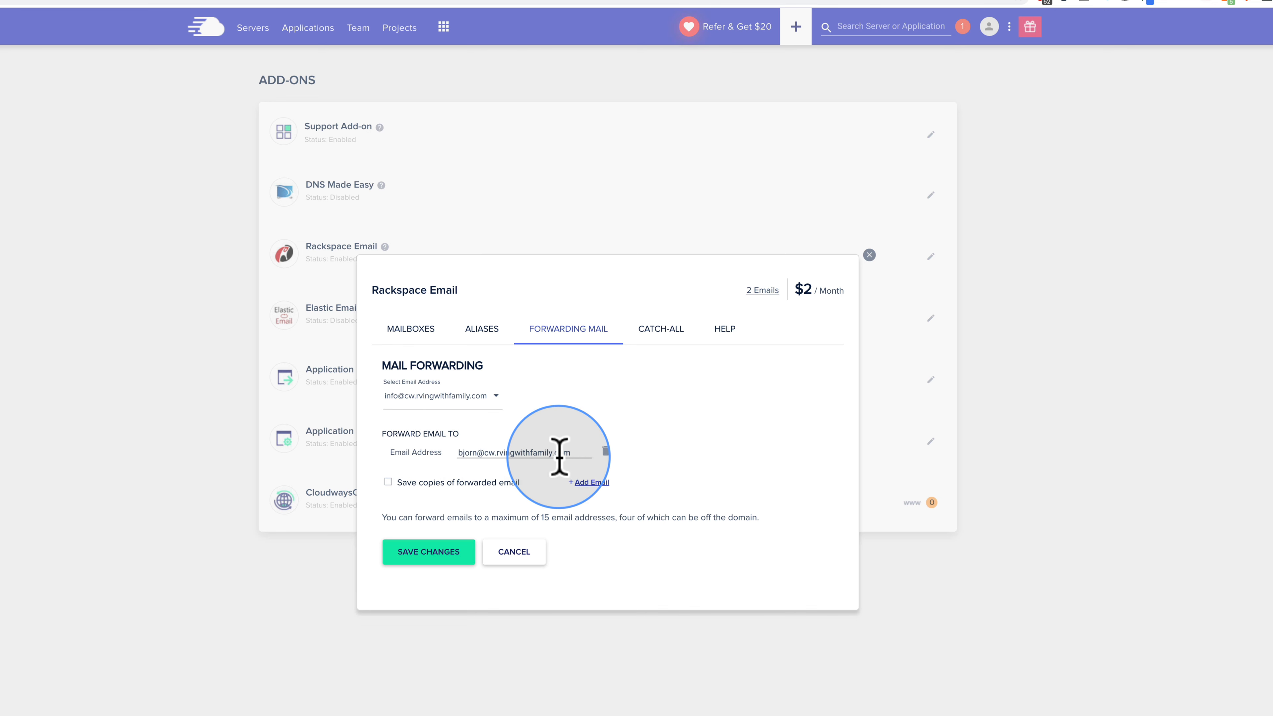
left_click(388, 483)
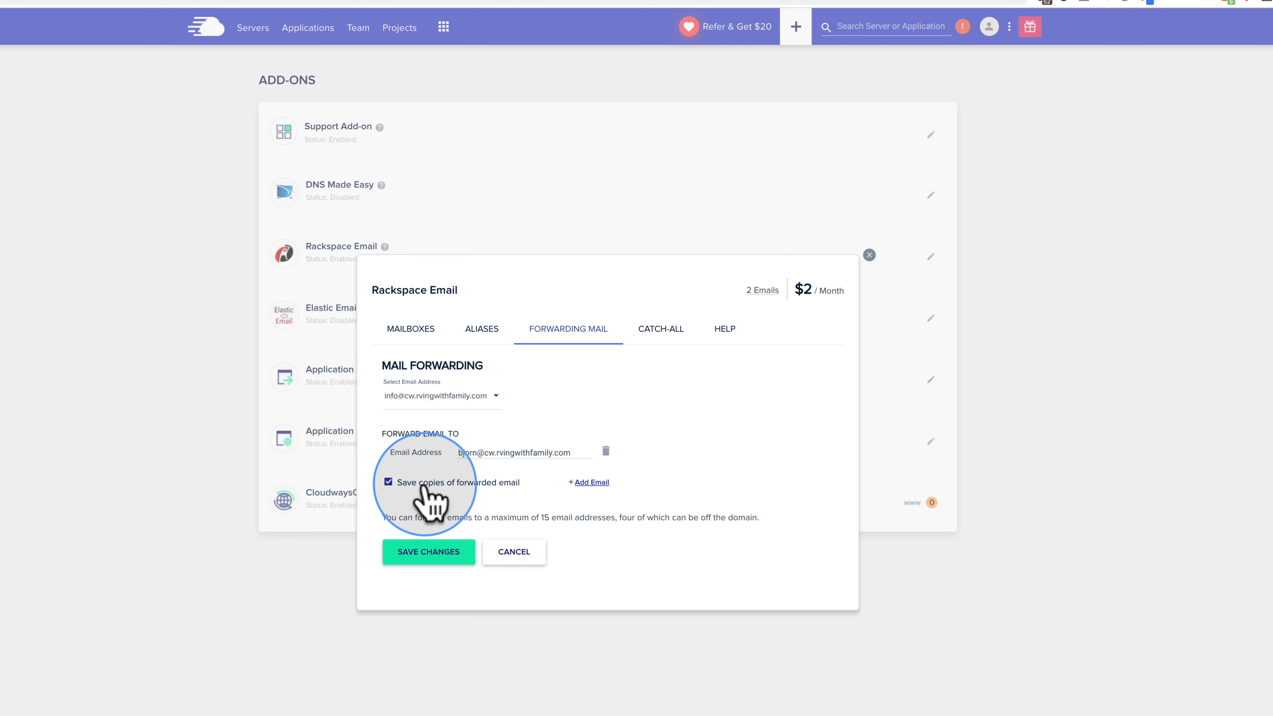
left_click(592, 483)
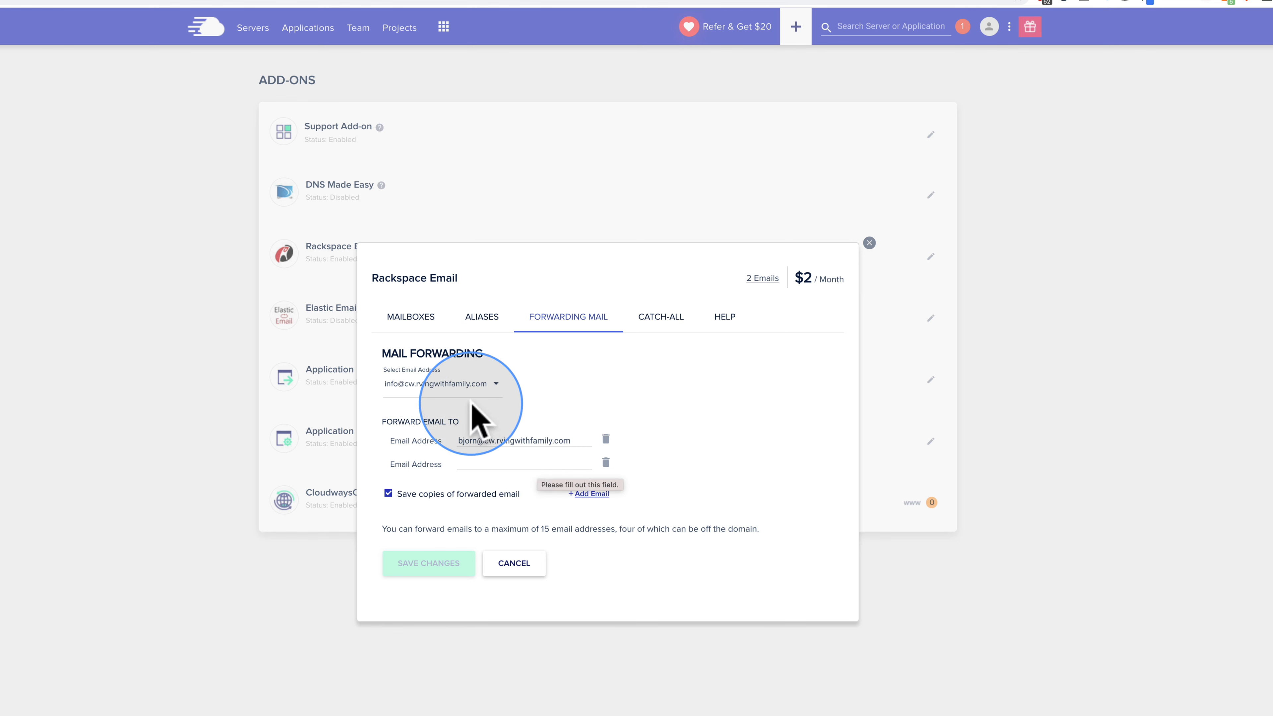
left_click(605, 461)
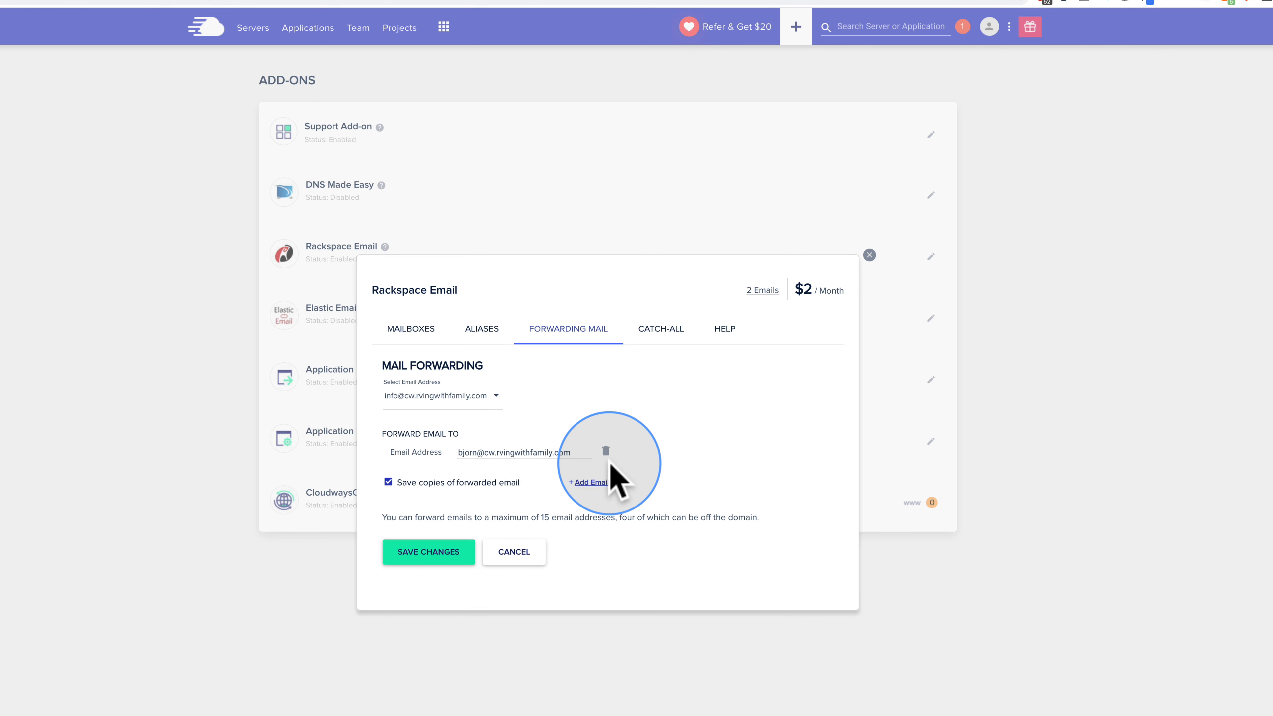
left_click(439, 552)
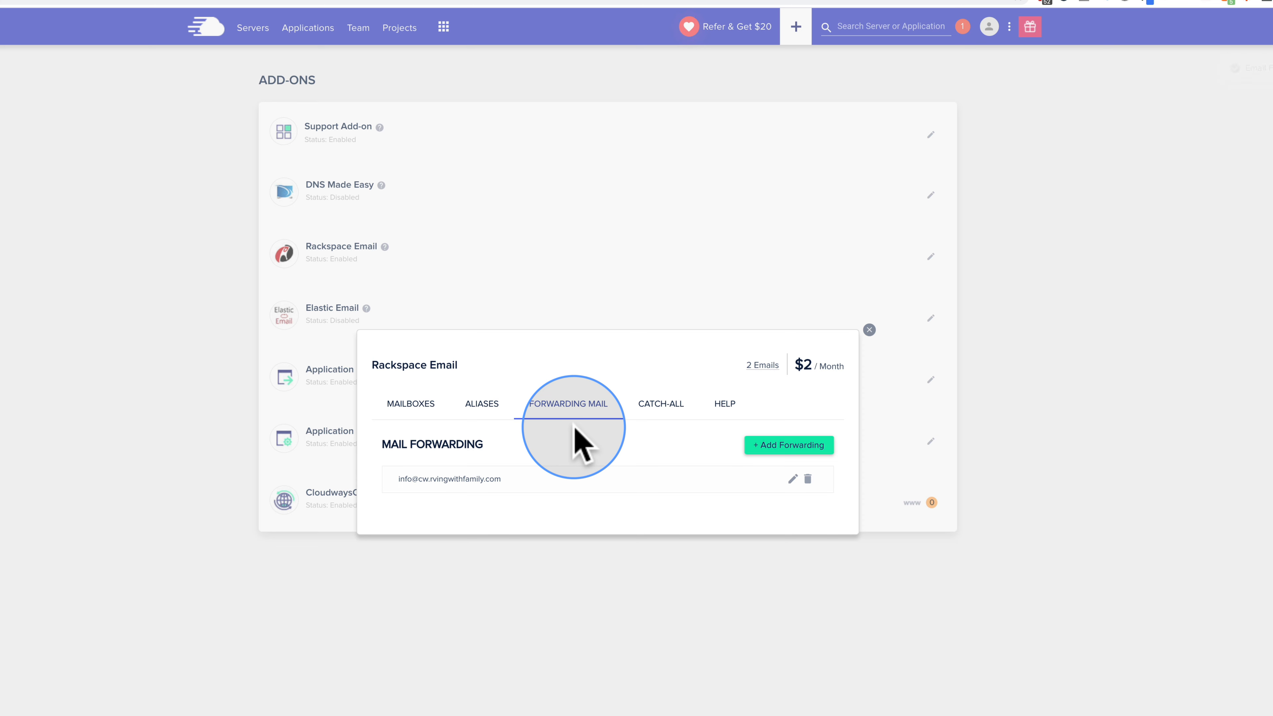
left_click(660, 406)
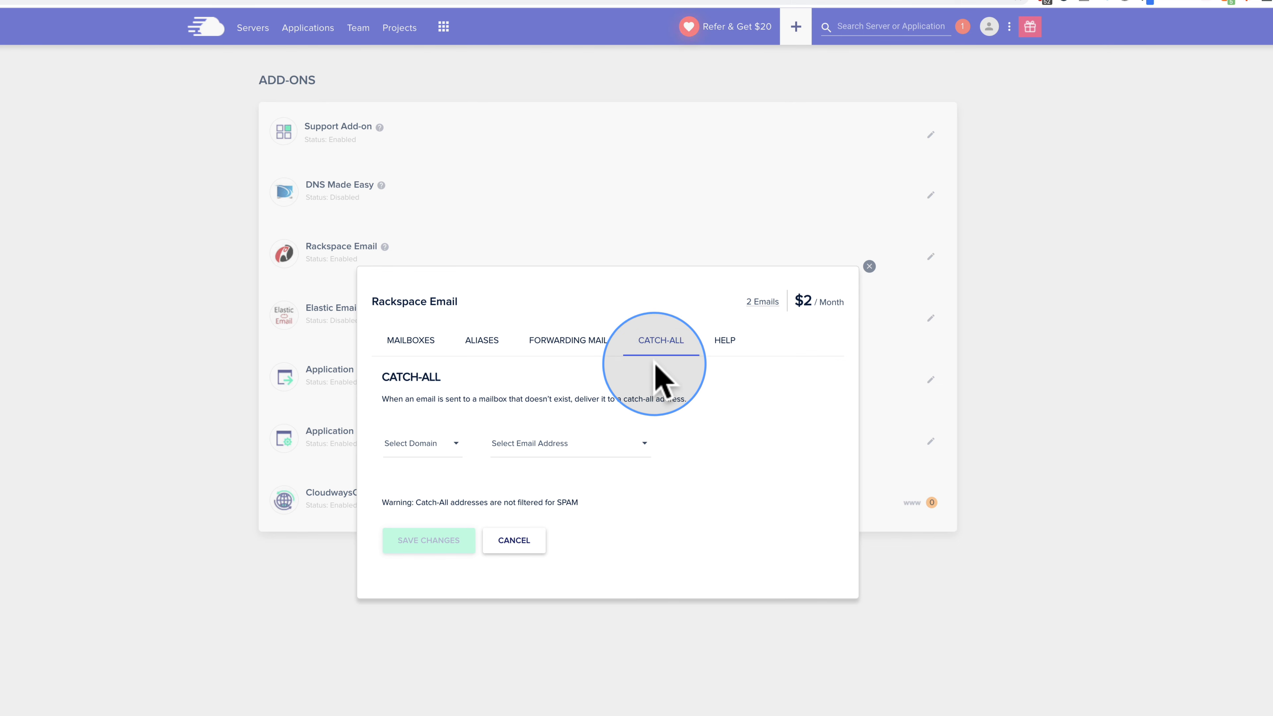
Step: Set the cw.rvingwithfamily.com catch-all to deliver to the second mailbox and save it
left_click(455, 444)
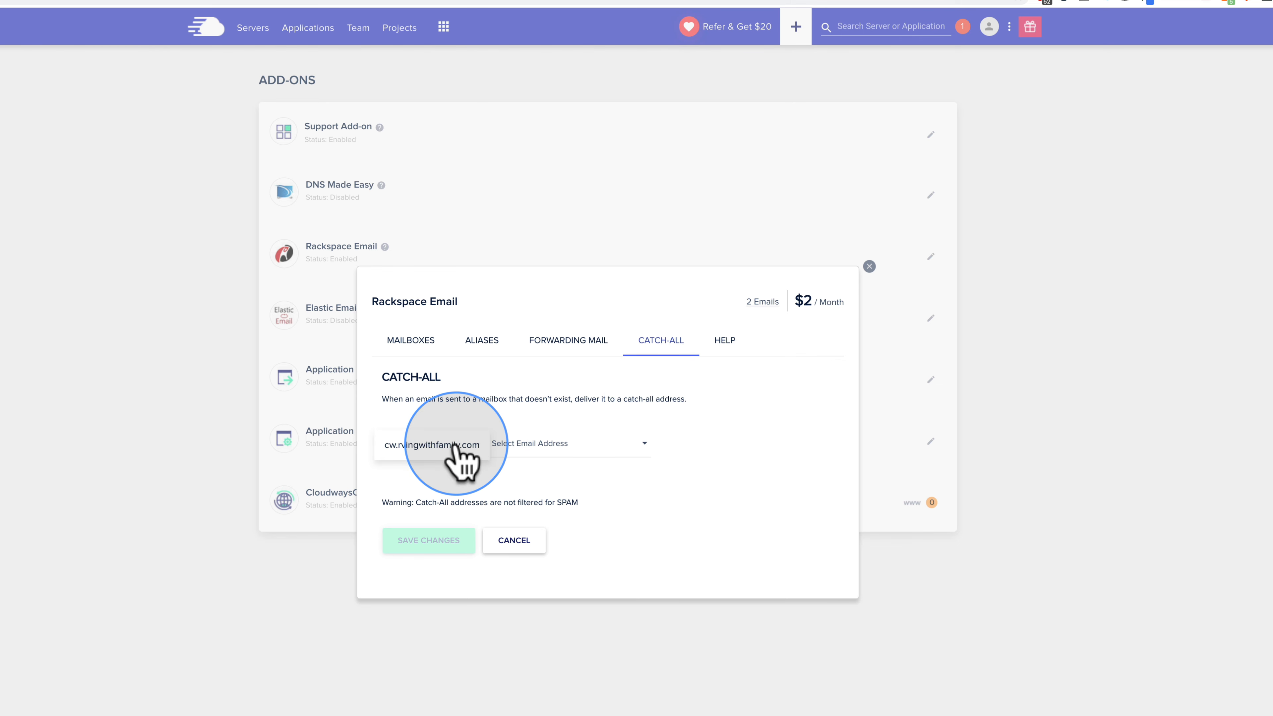
left_click(426, 445)
left_click(584, 445)
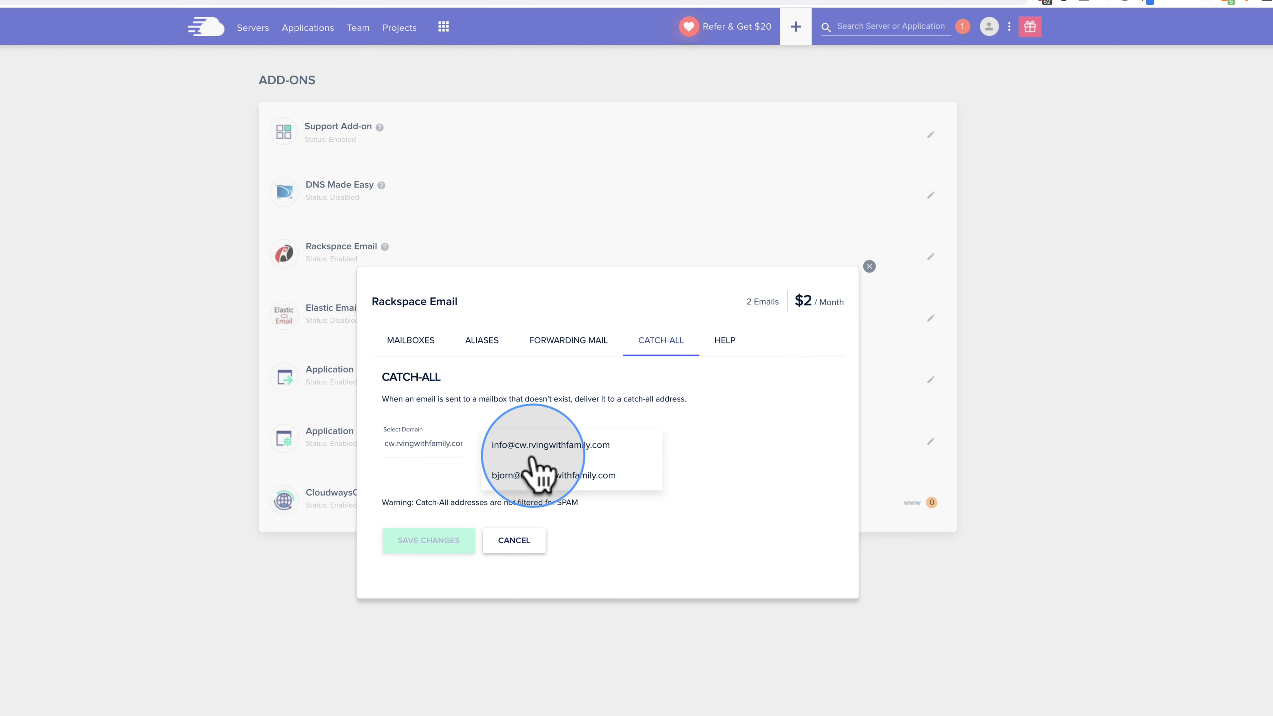
left_click(539, 477)
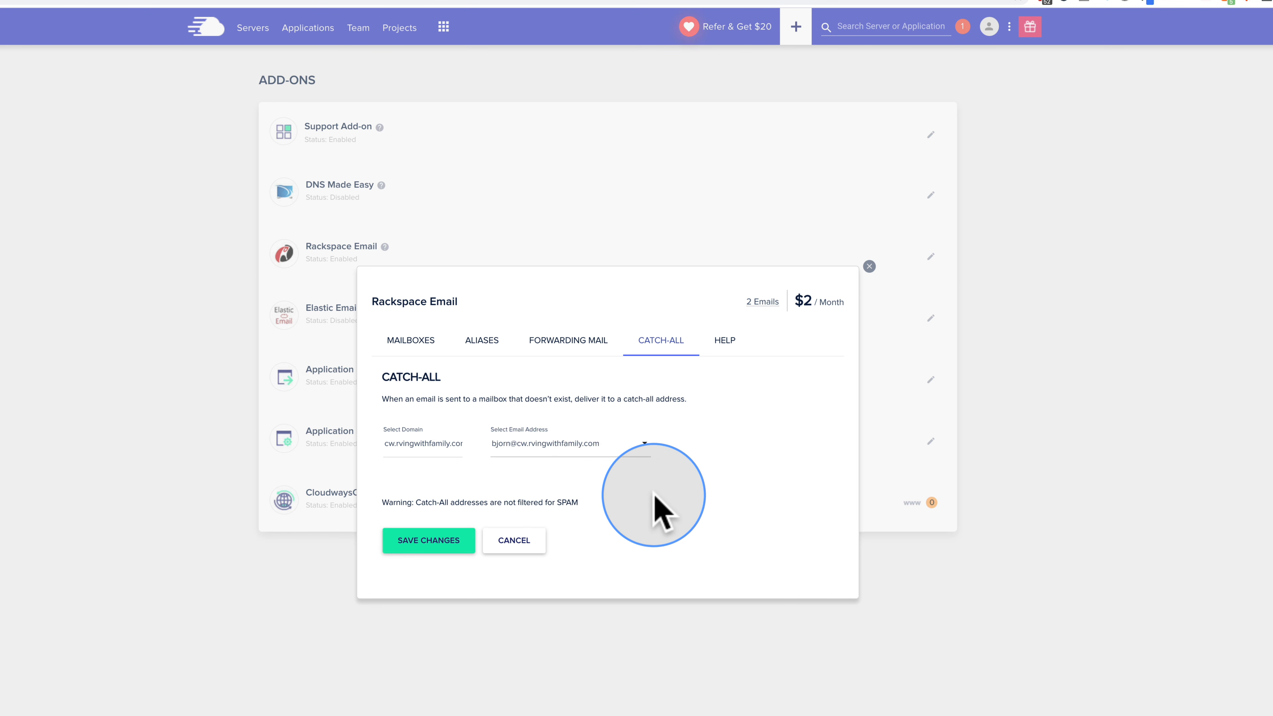
left_click_drag(418, 502, 568, 501)
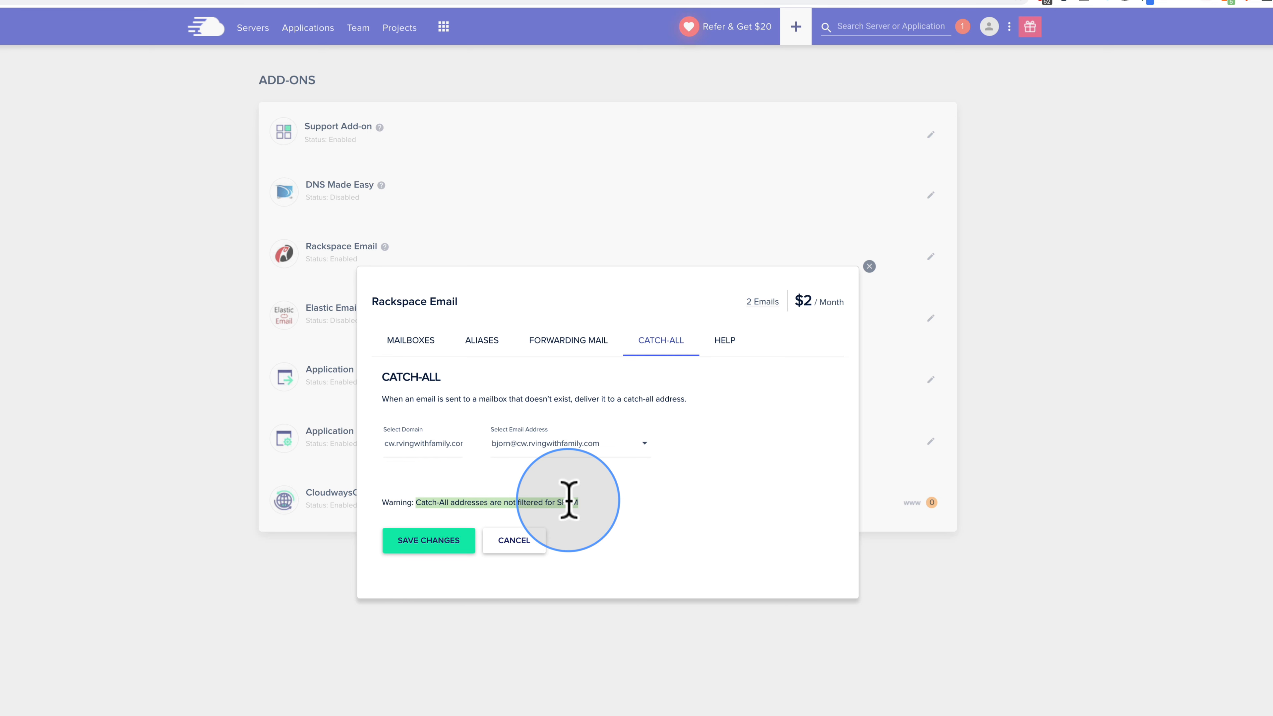
left_click_drag(382, 502, 590, 499)
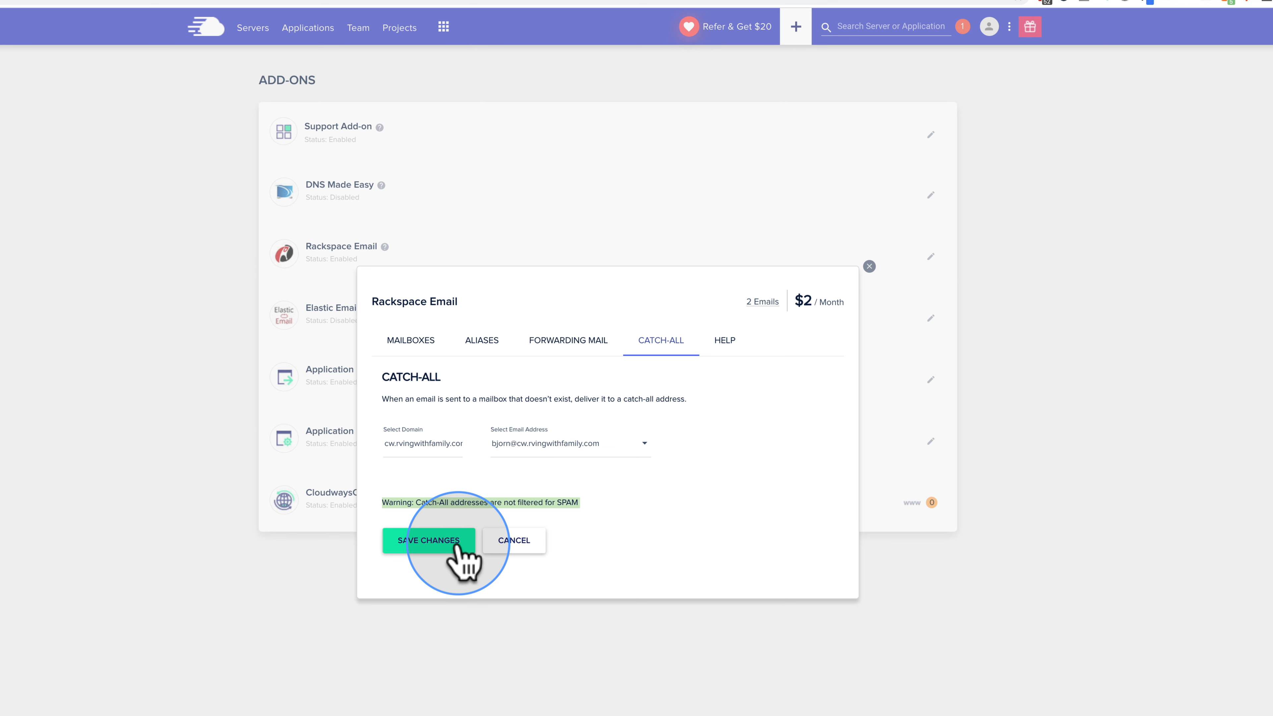
left_click(451, 556)
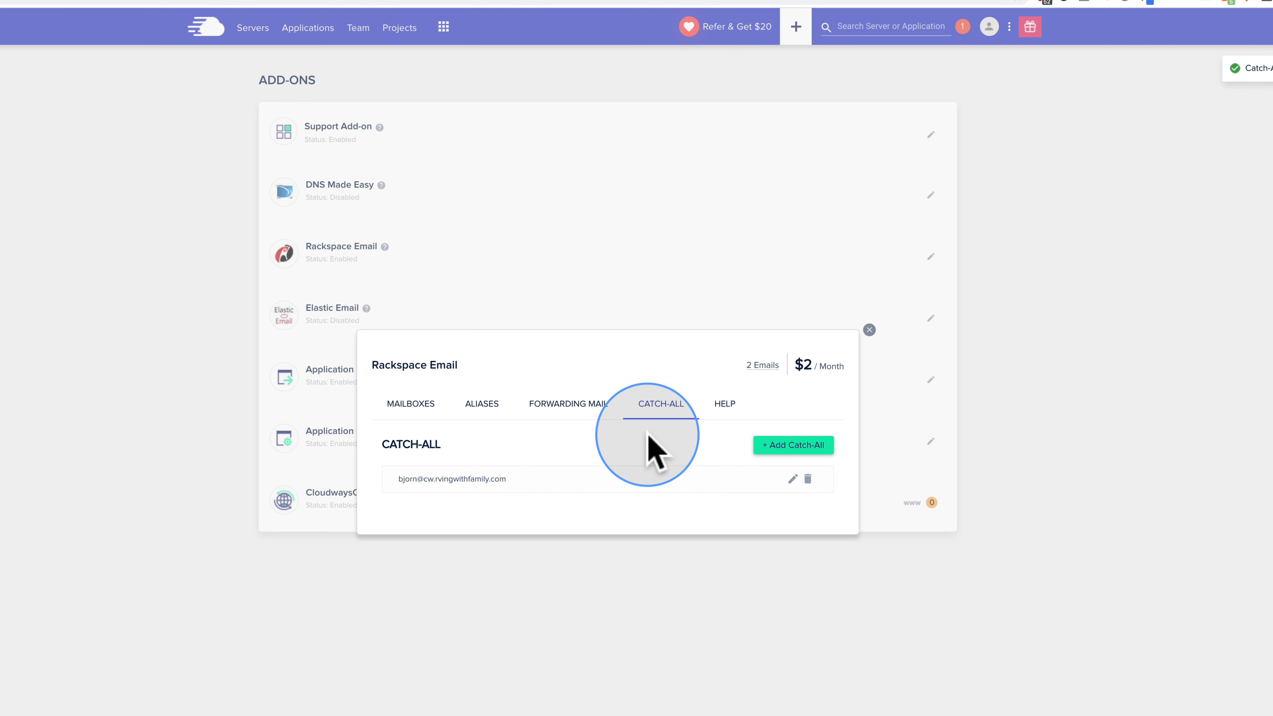
Step: Check the mailbox list and the saved catch-all address, then view the add-on's help questions
left_click(426, 422)
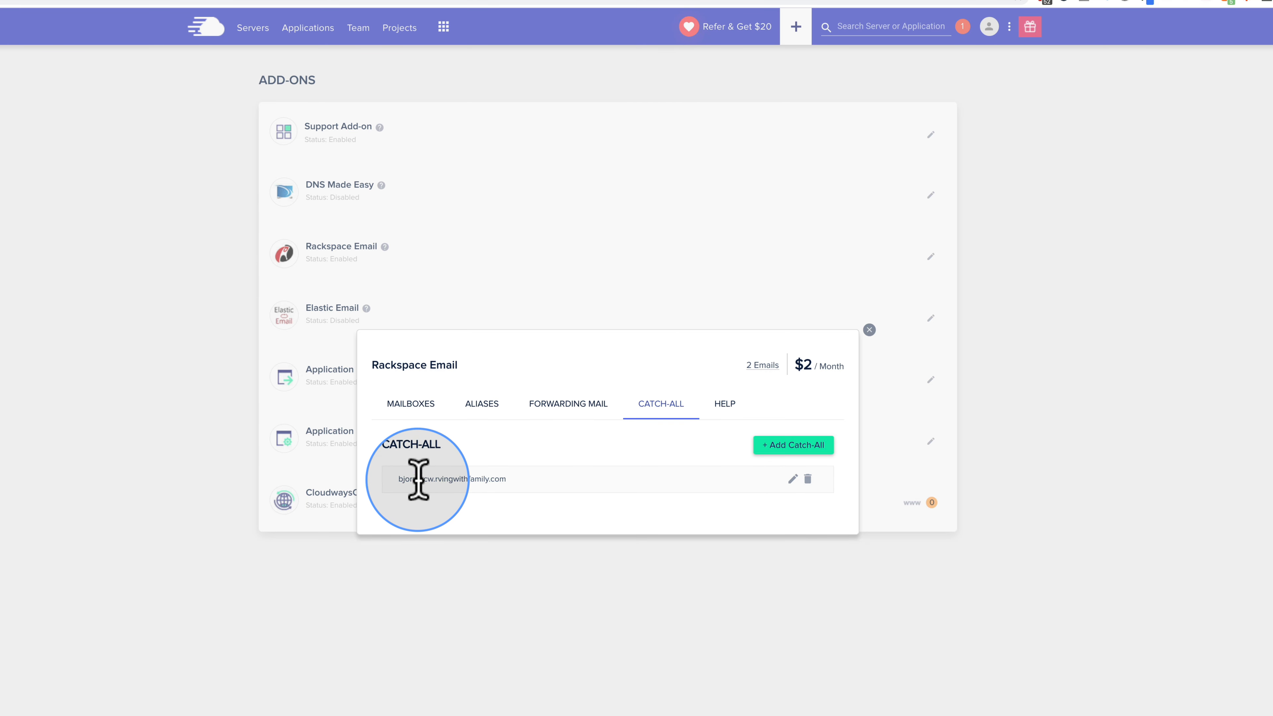
left_click_drag(418, 479, 518, 478)
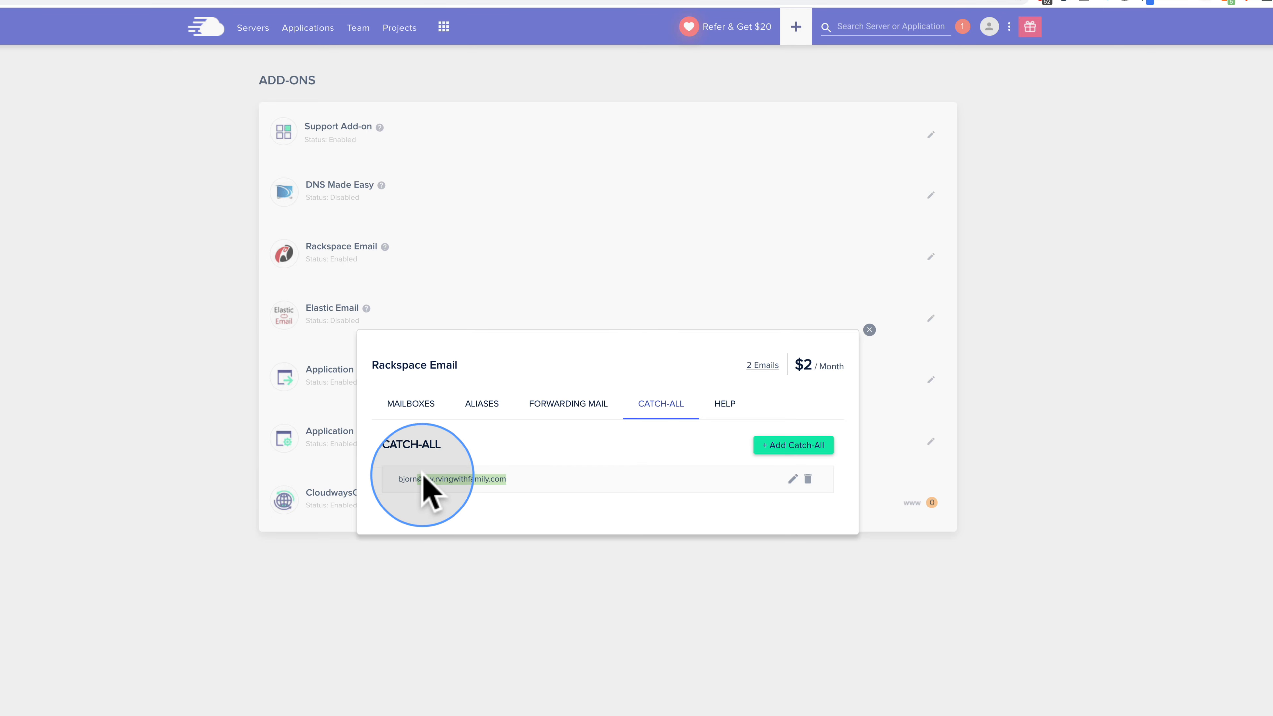
double_click(406, 478)
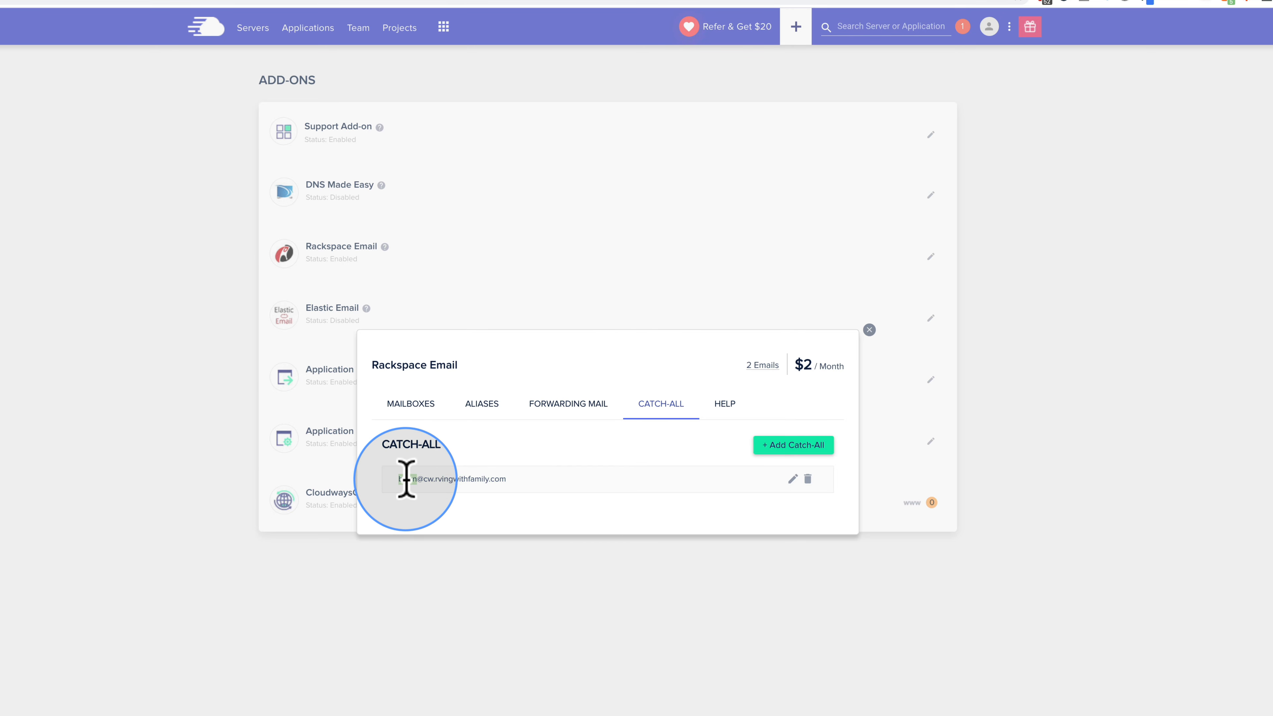
left_click(725, 403)
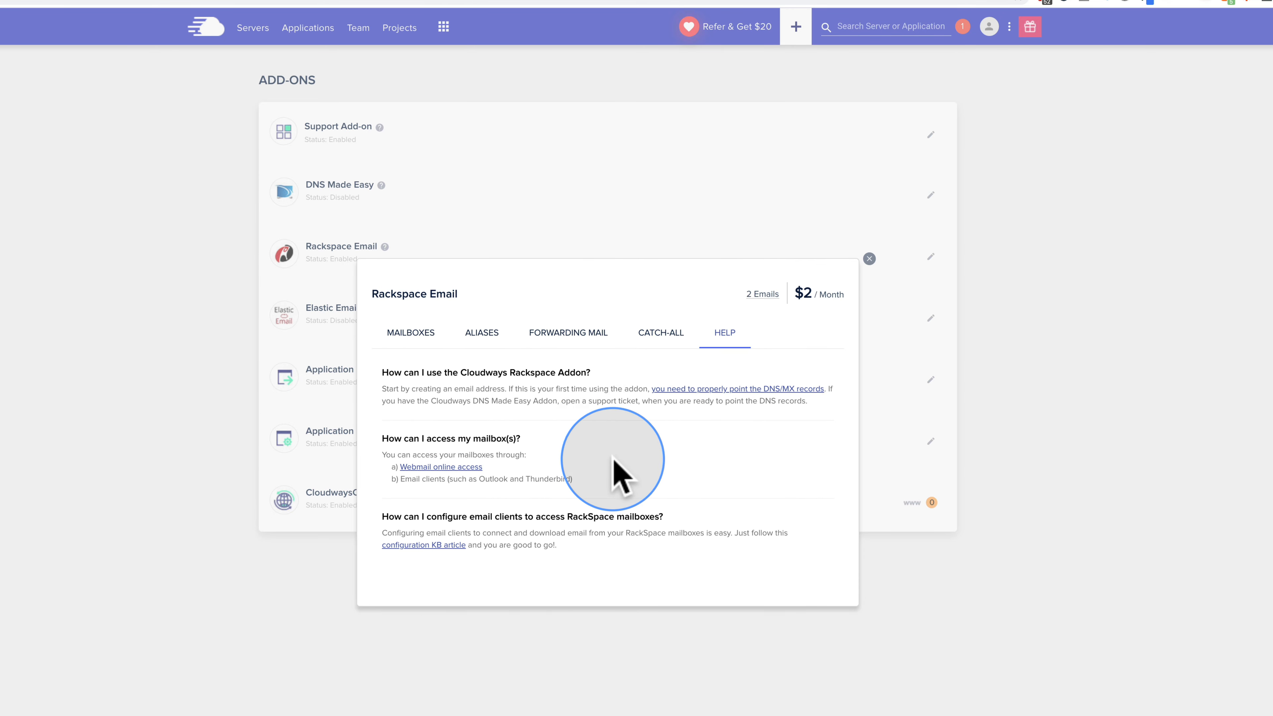
Step: Close the Rackspace Email settings dialog
left_click(870, 259)
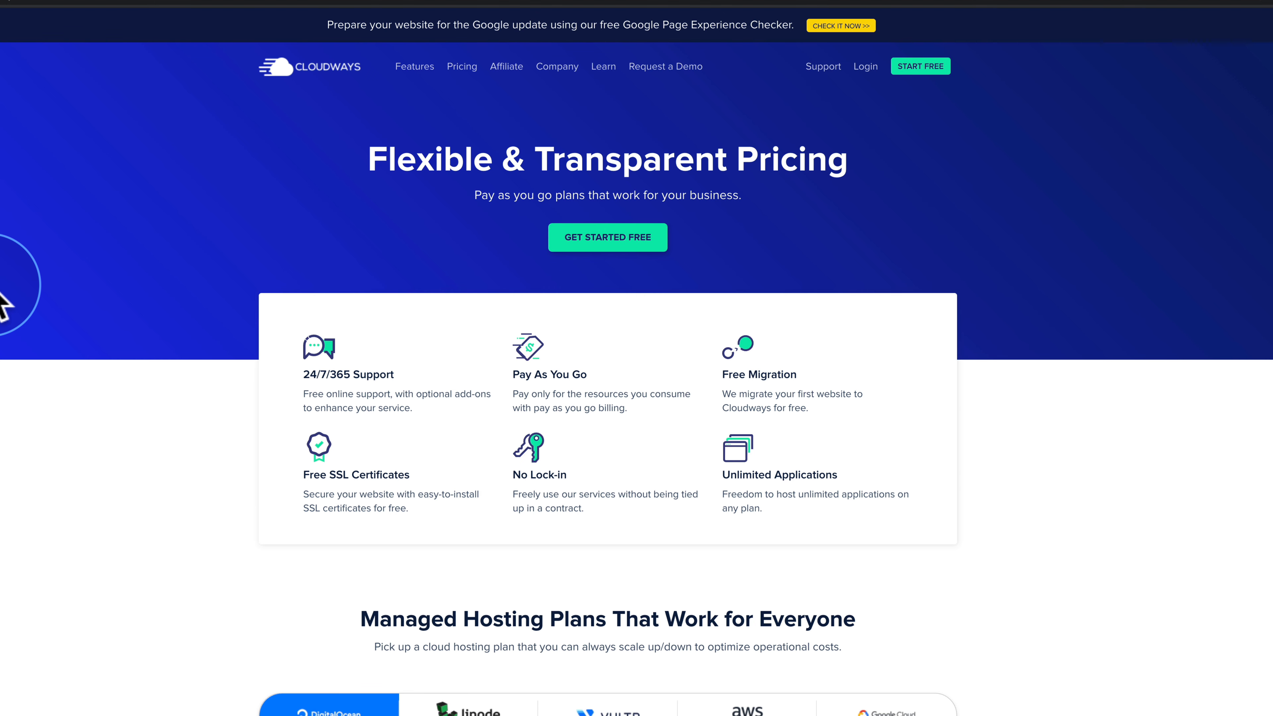
scroll(4, 305, "down", 10)
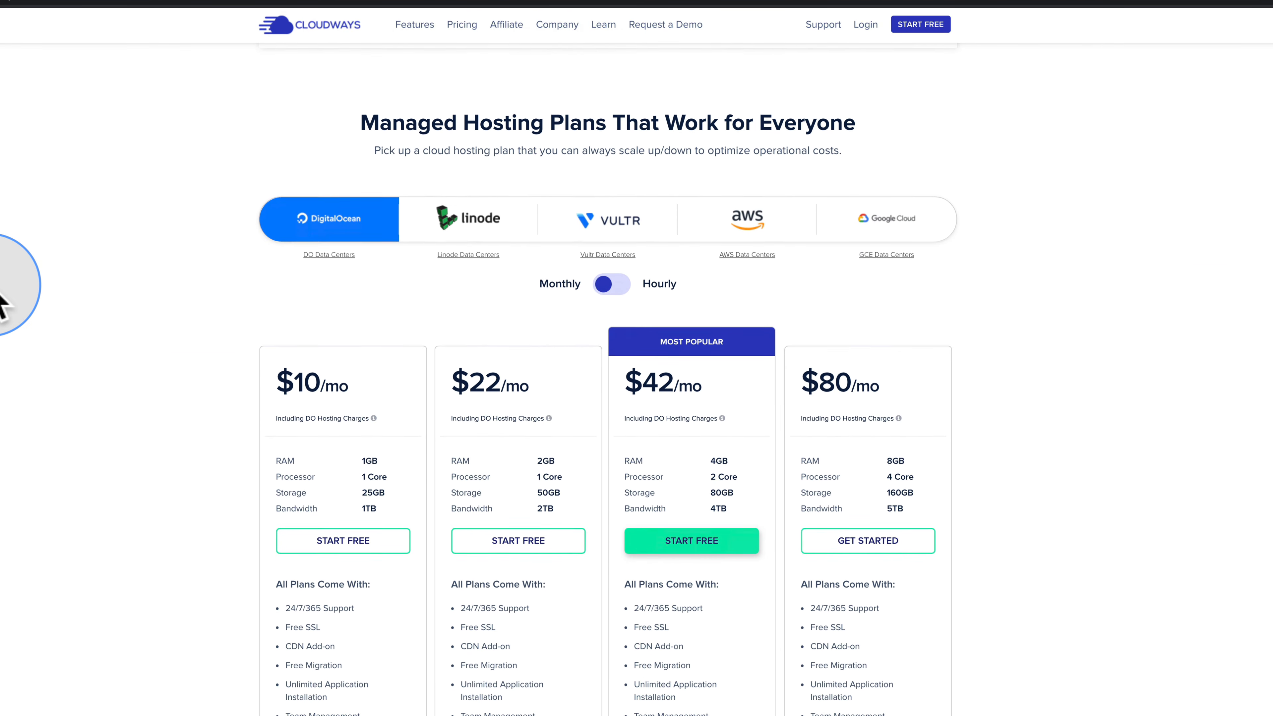
left_click(424, 216)
left_click(632, 221)
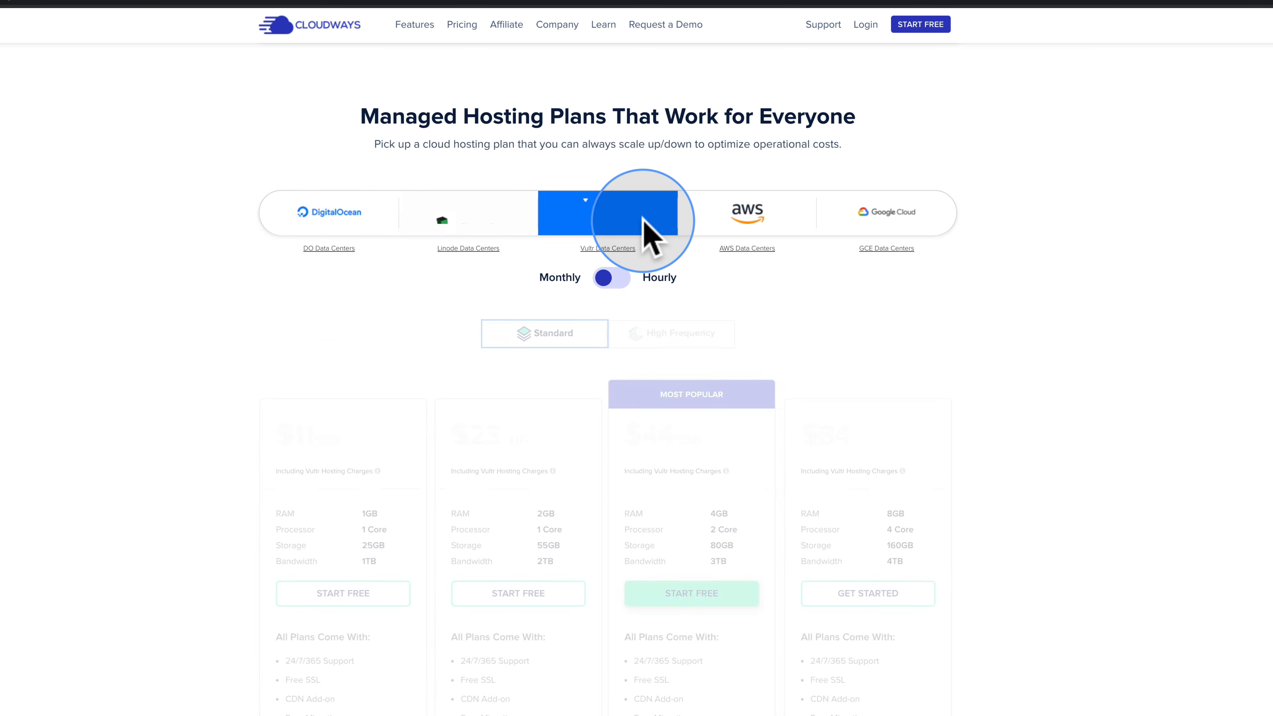
left_click(756, 225)
left_click(897, 227)
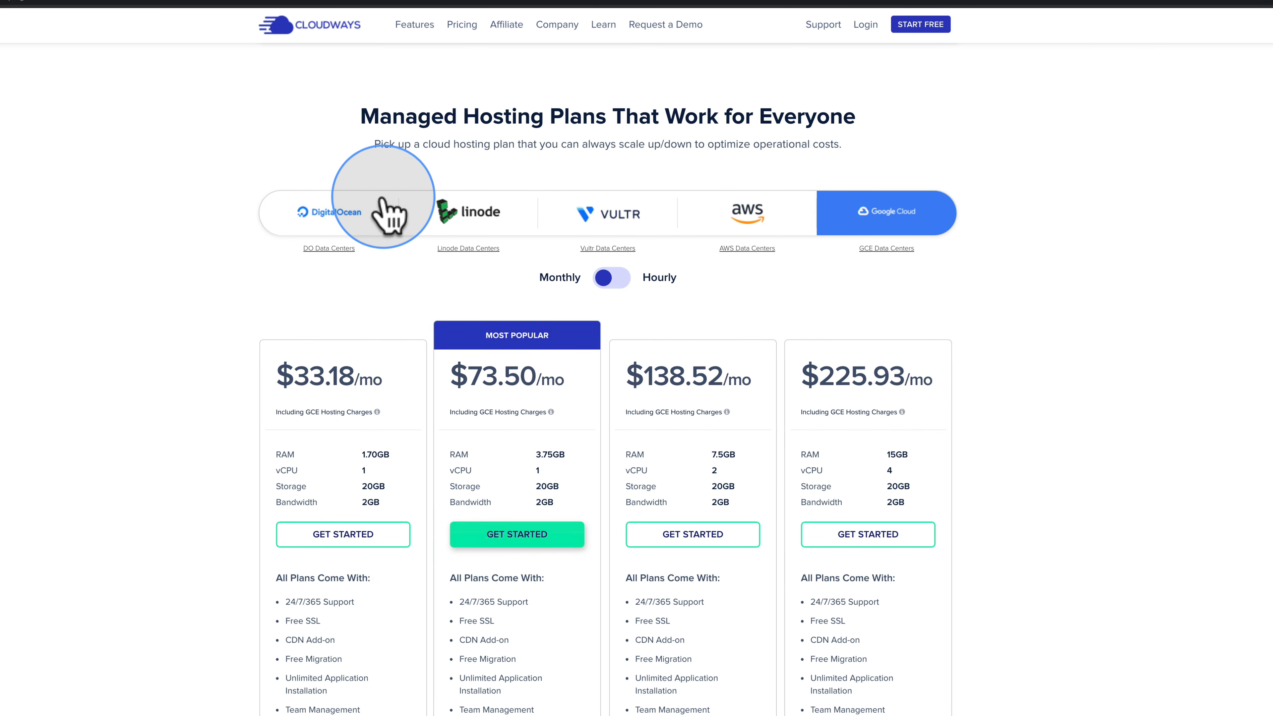
left_click(350, 229)
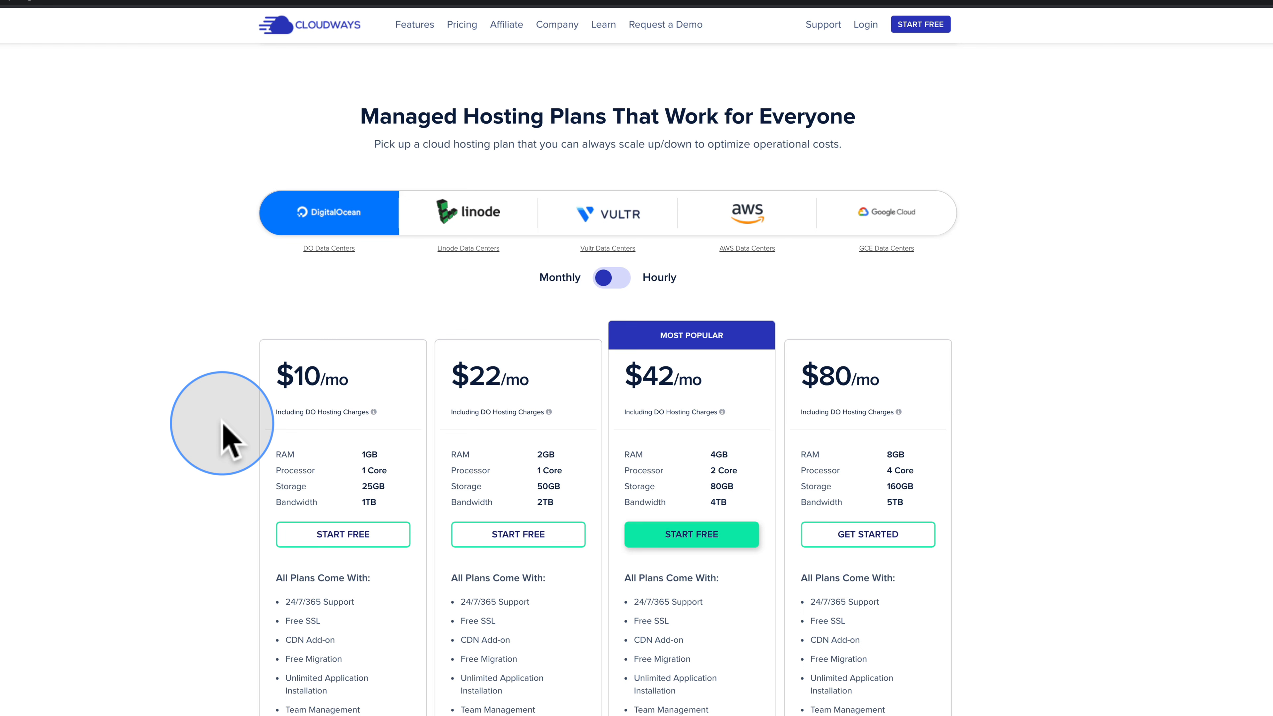
scroll(228, 441, "up", 5)
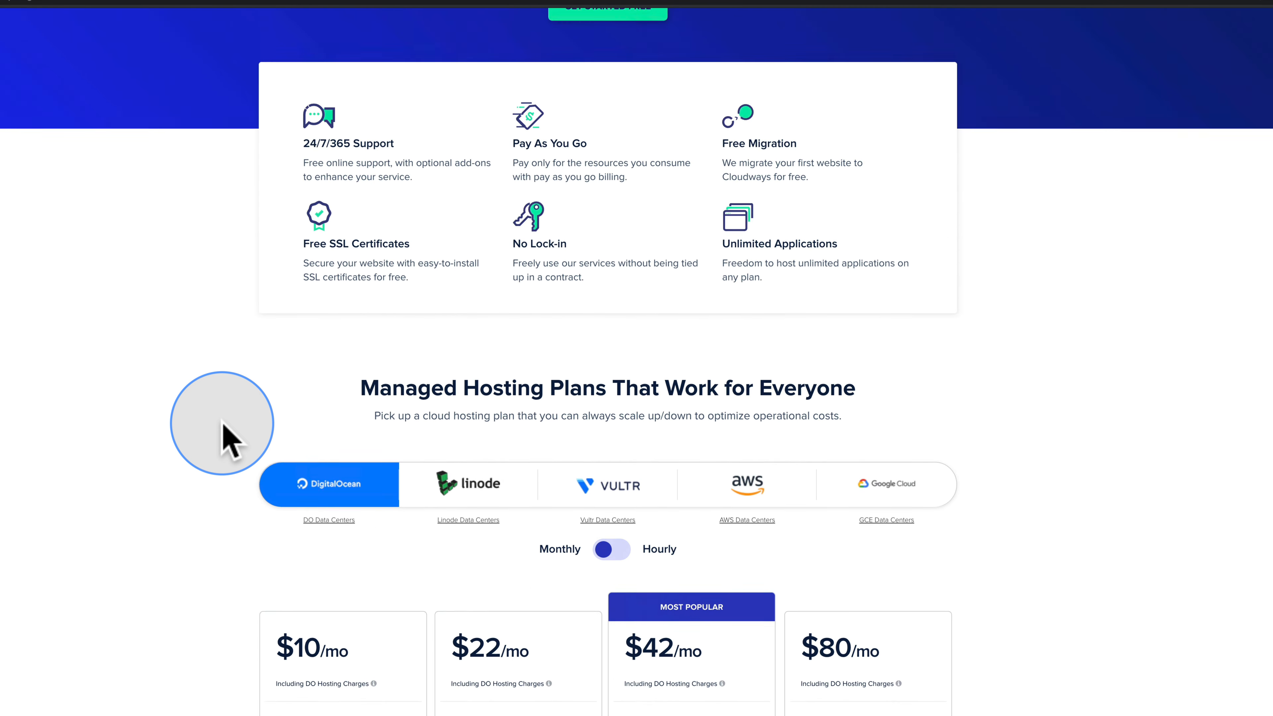
scroll(228, 441, "down", 3)
scroll(224, 426, "up", 5)
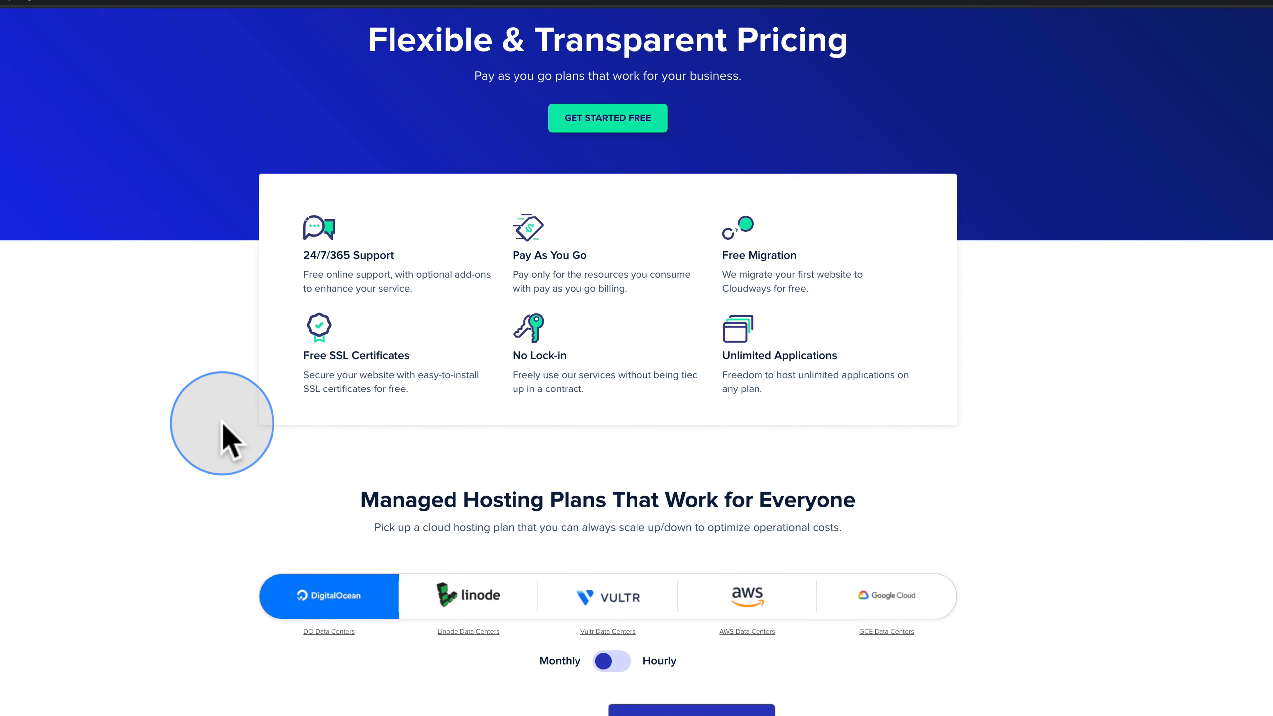